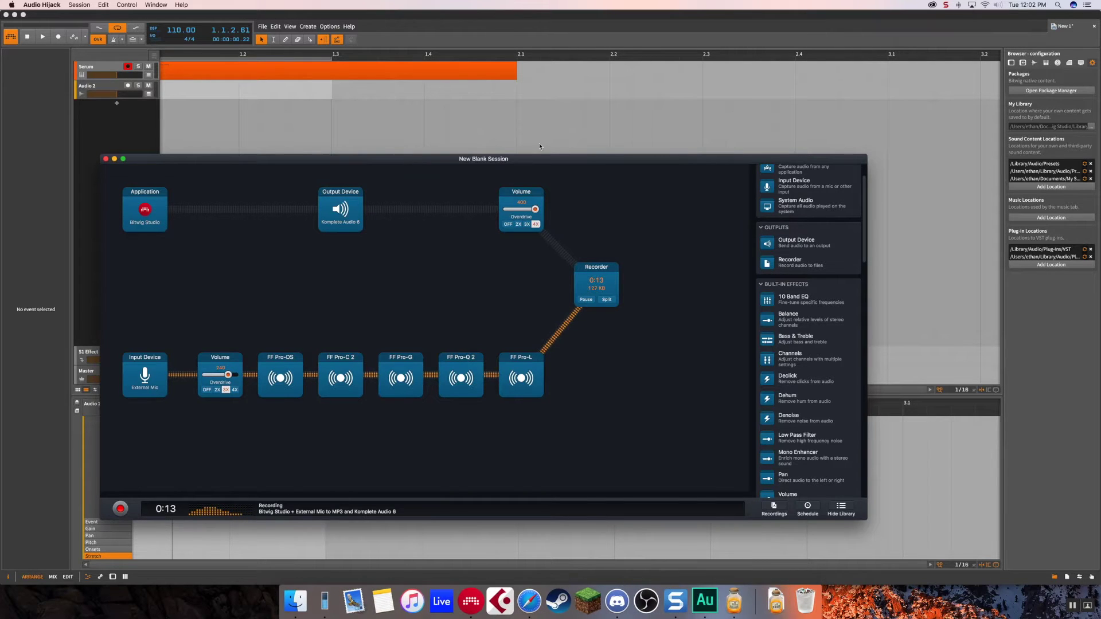
Switch to Adobe Audition, close the untitled session without saving, and quit the program.
{"action": "left_click_drag", "start_coordinate": [531, 160], "coordinate": [542, 134]}
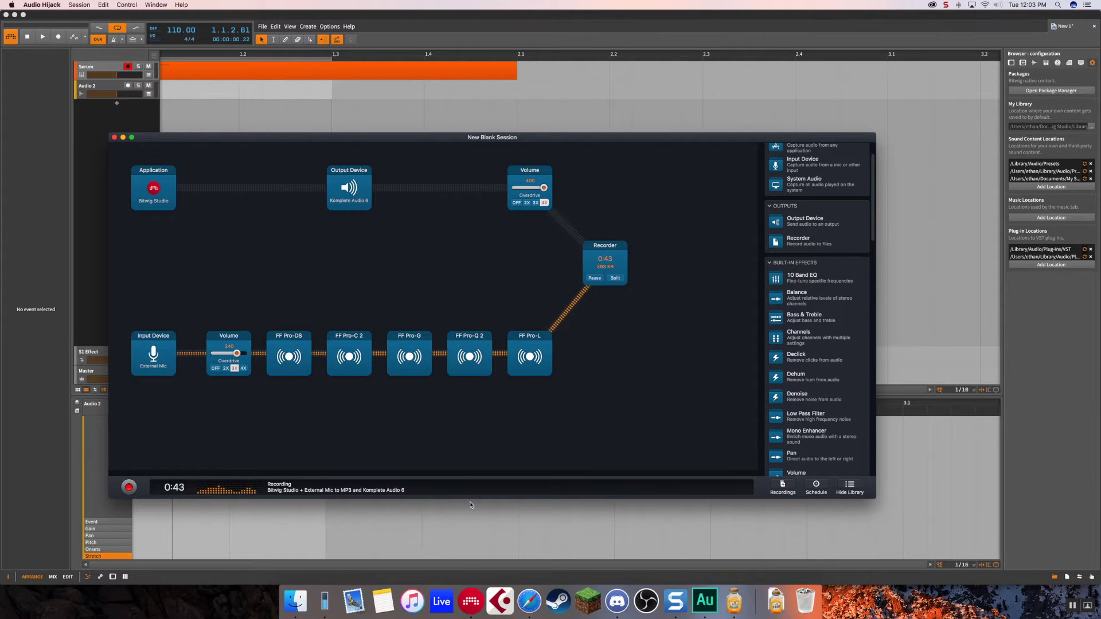
{"action": "left_click", "coordinate": [705, 599]}
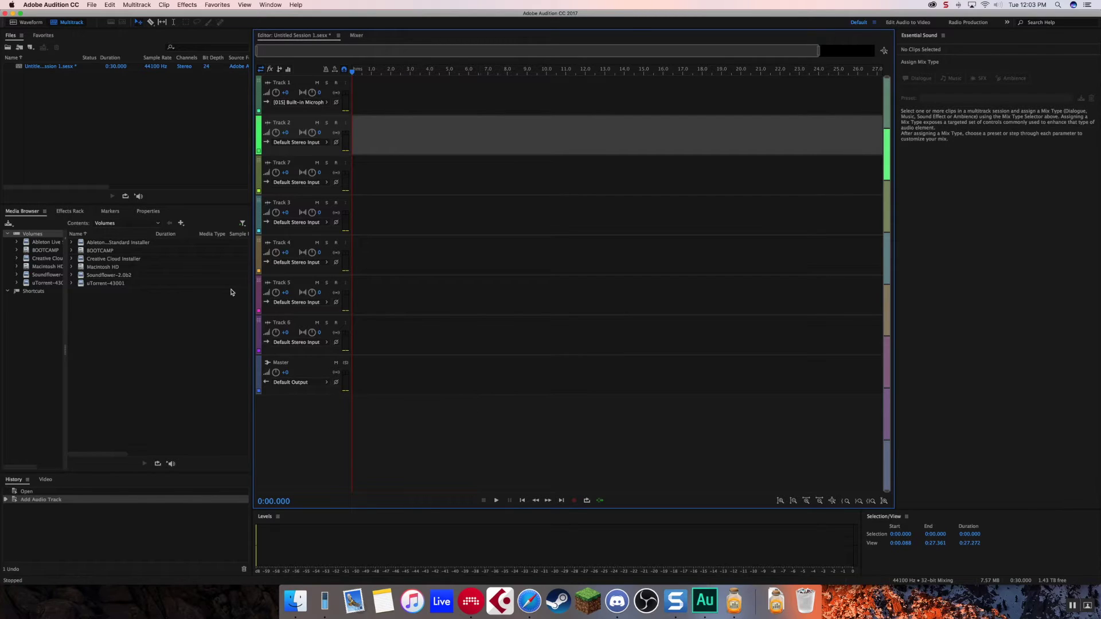
{"action": "key", "text": "super+w"}
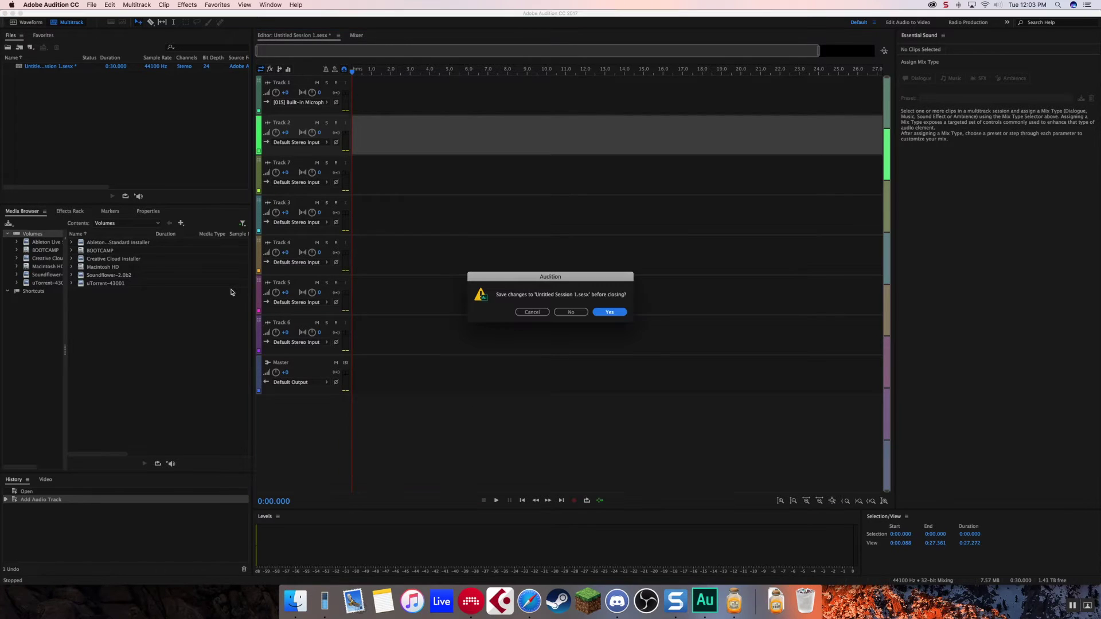
{"action": "left_click", "coordinate": [580, 314]}
{"action": "key", "text": "super+q"}
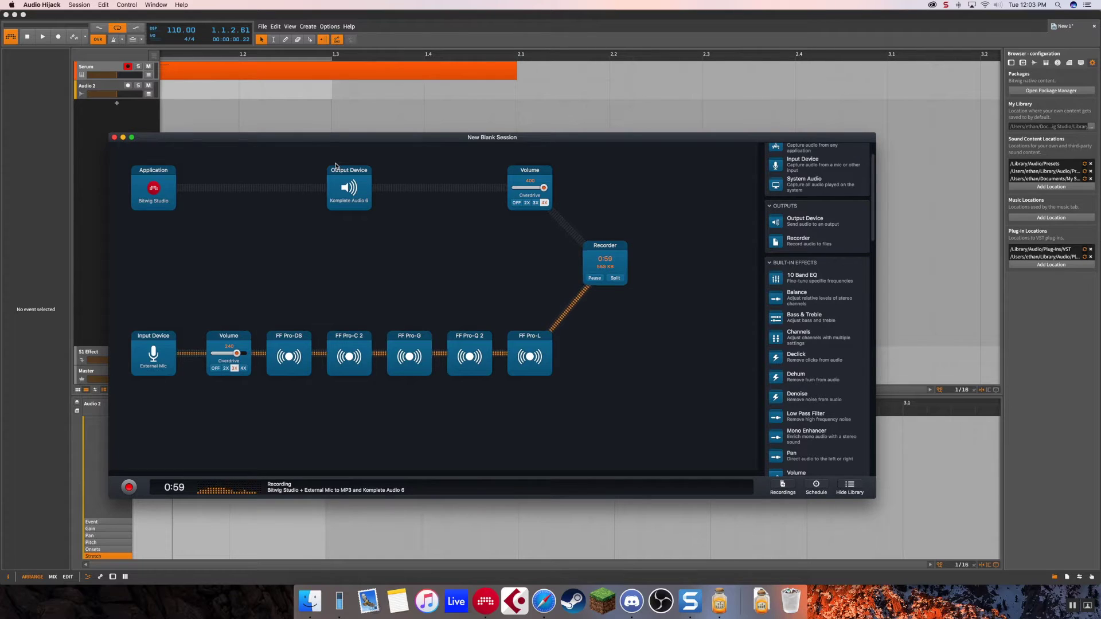
Switch to Bitwig Studio and delete the Serum, Audio 2 and S1 Effect tracks together.
{"action": "left_click_drag", "start_coordinate": [364, 138], "coordinate": [420, 137]}
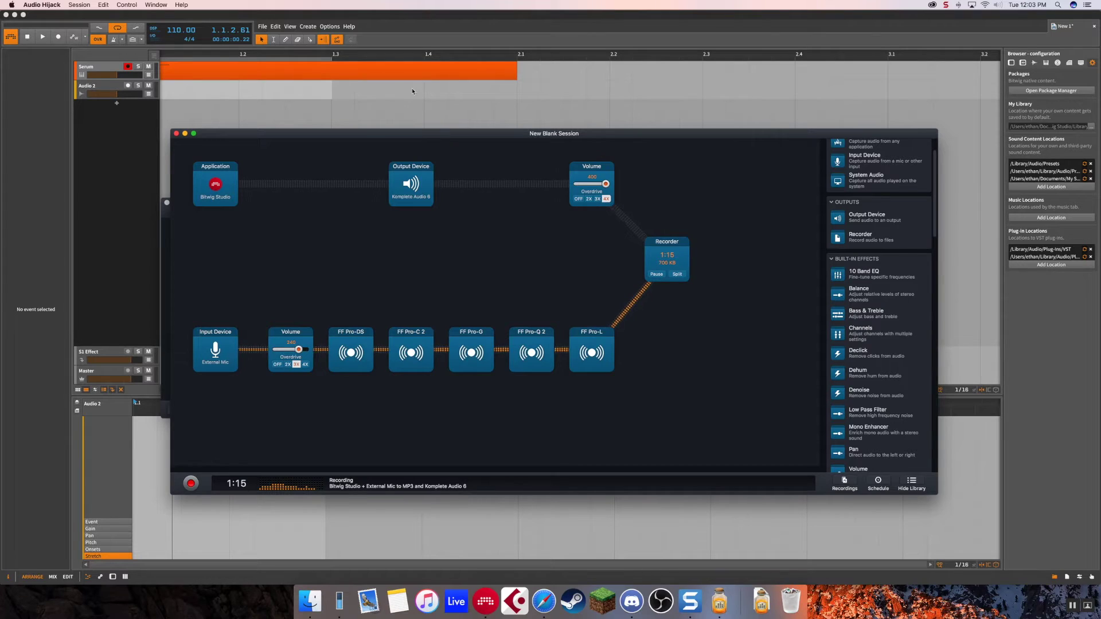
{"action": "left_click", "coordinate": [132, 240]}
{"action": "left_click_drag", "start_coordinate": [203, 54], "coordinate": [237, 53]}
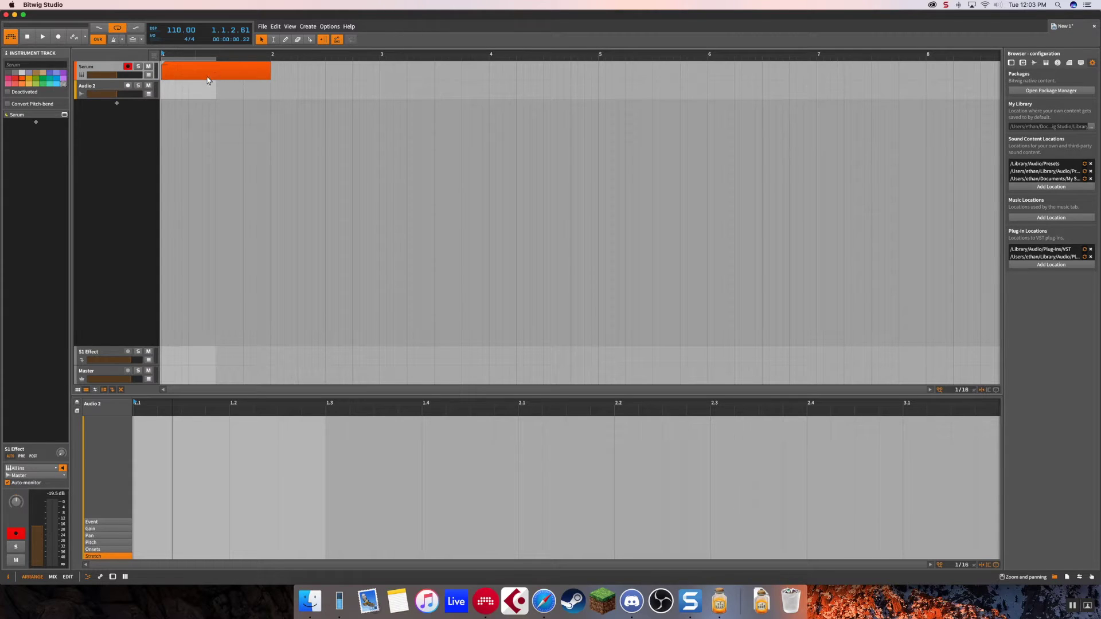
{"action": "left_click", "coordinate": [99, 85]}
{"action": "left_click", "coordinate": [102, 67], "text": "shift"}
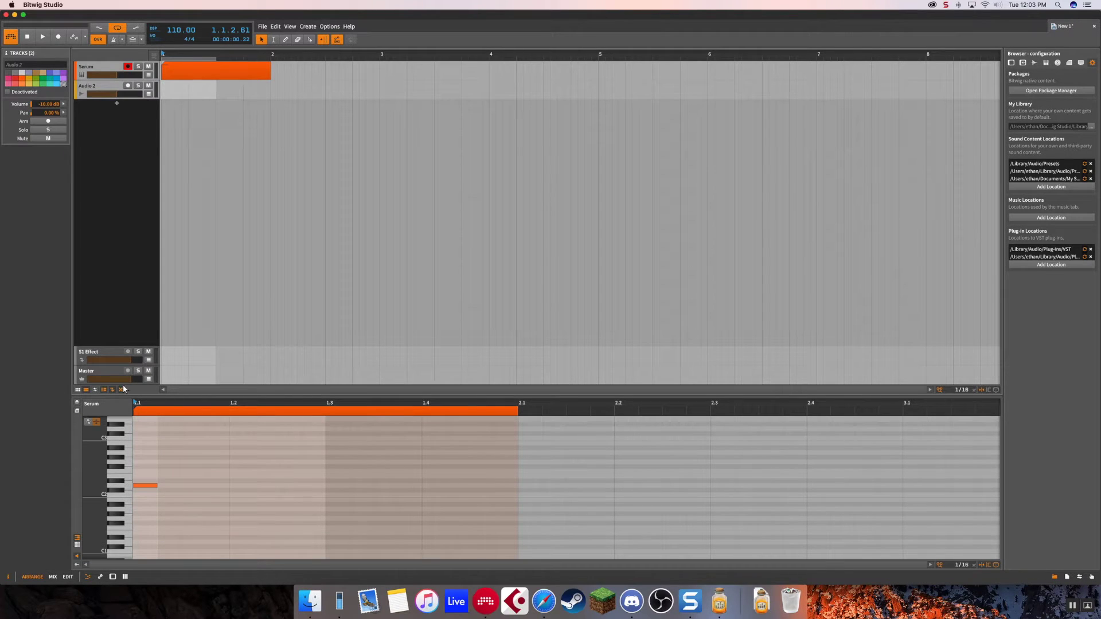
{"action": "left_click", "coordinate": [115, 352], "text": "shift"}
{"action": "key", "text": "Delete"}
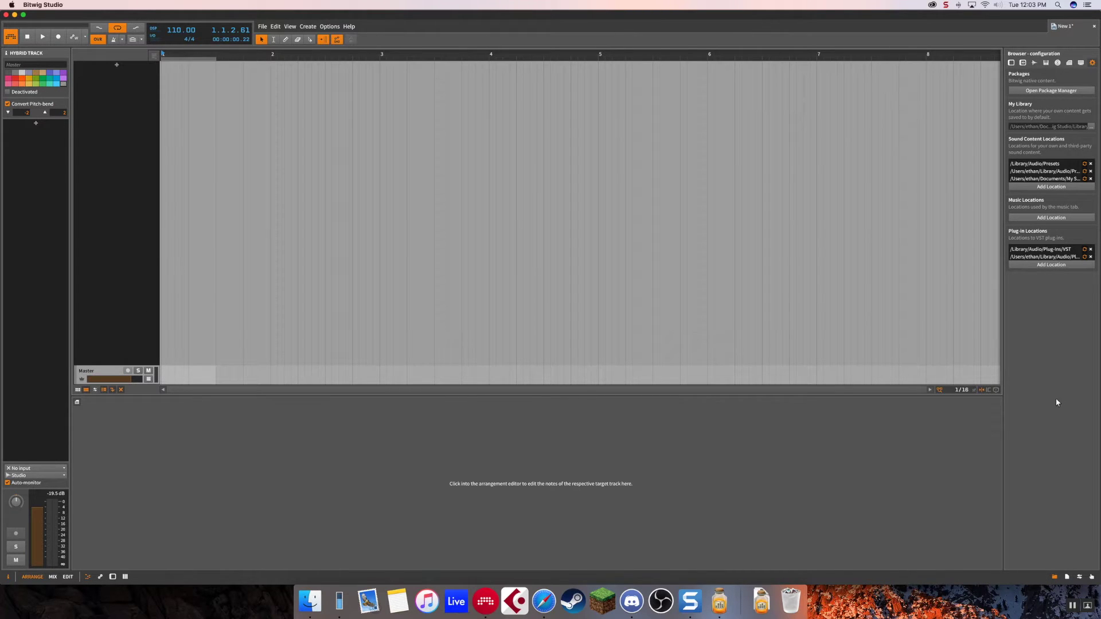
{"action": "left_click", "coordinate": [997, 390]}
{"action": "left_click_drag", "start_coordinate": [162, 187], "coordinate": [275, 231]}
{"action": "left_click_drag", "start_coordinate": [270, 163], "coordinate": [165, 129]}
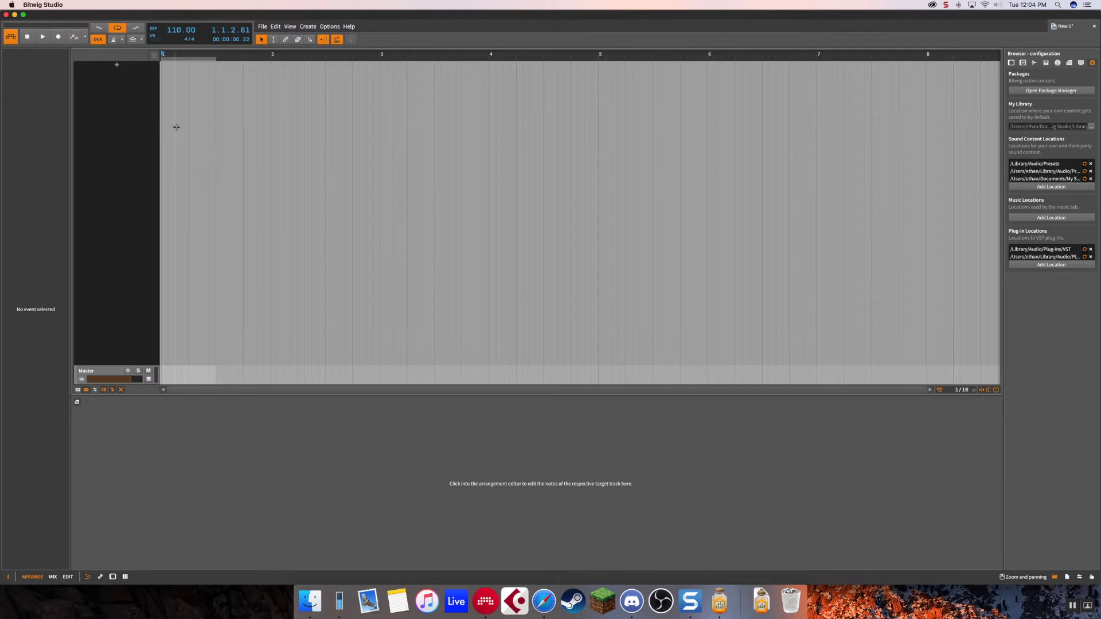
{"action": "left_click_drag", "start_coordinate": [162, 81], "coordinate": [141, 64]}
{"action": "double_click", "coordinate": [132, 87]}
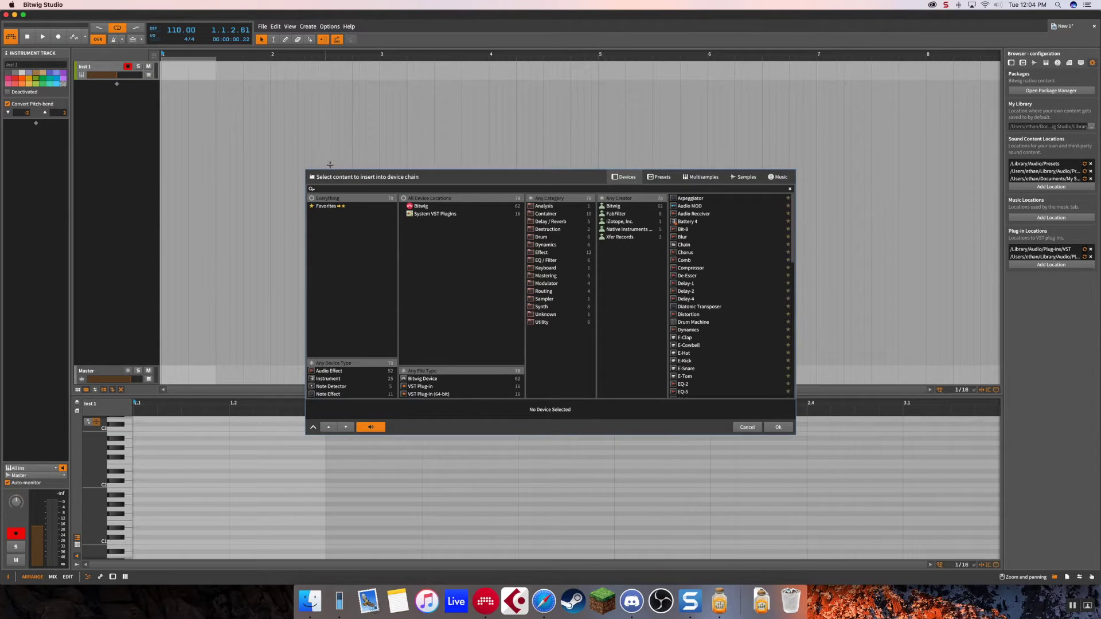
{"action": "left_click", "coordinate": [749, 427]}
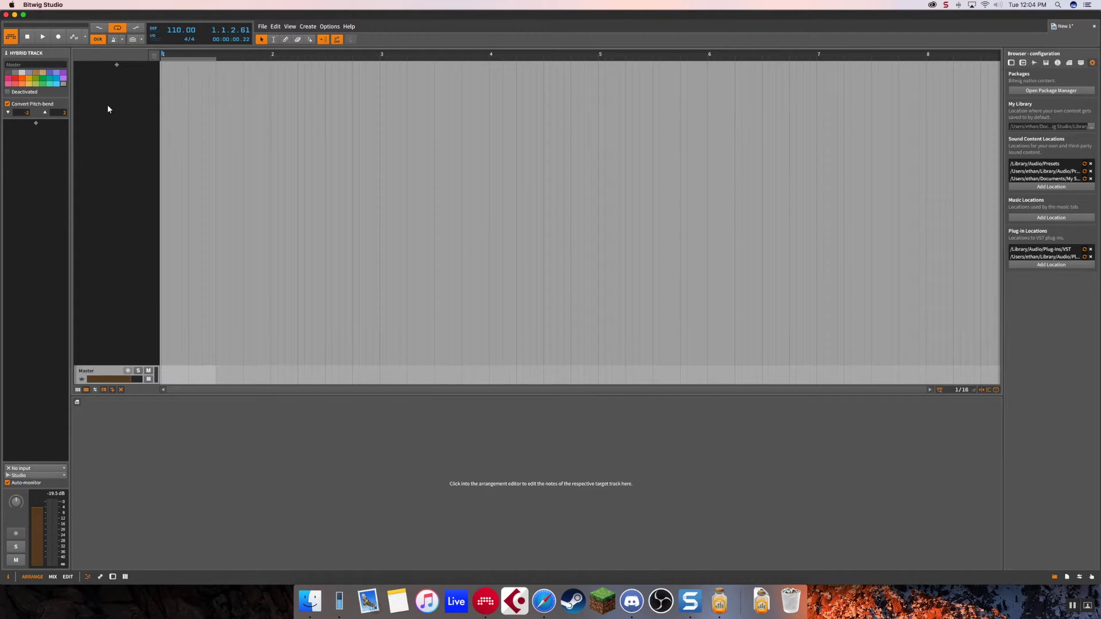
Show the Master track's device chain and insert an Oscilloscope into it.
{"action": "key", "text": "d"}
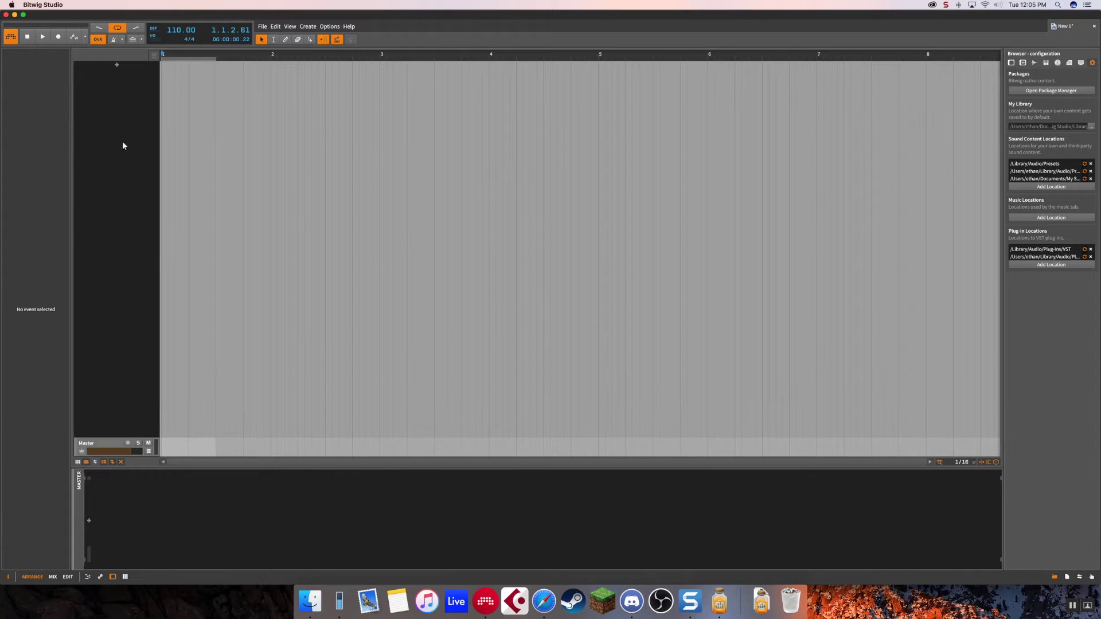
{"action": "double_click", "coordinate": [226, 528]}
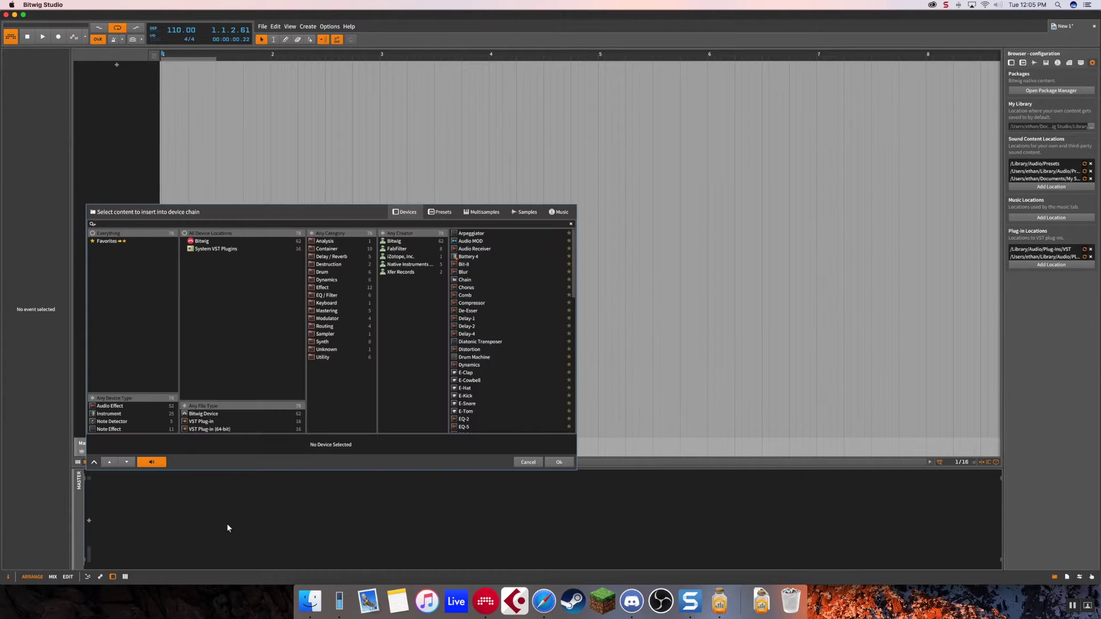
{"action": "type", "text": "osc"}
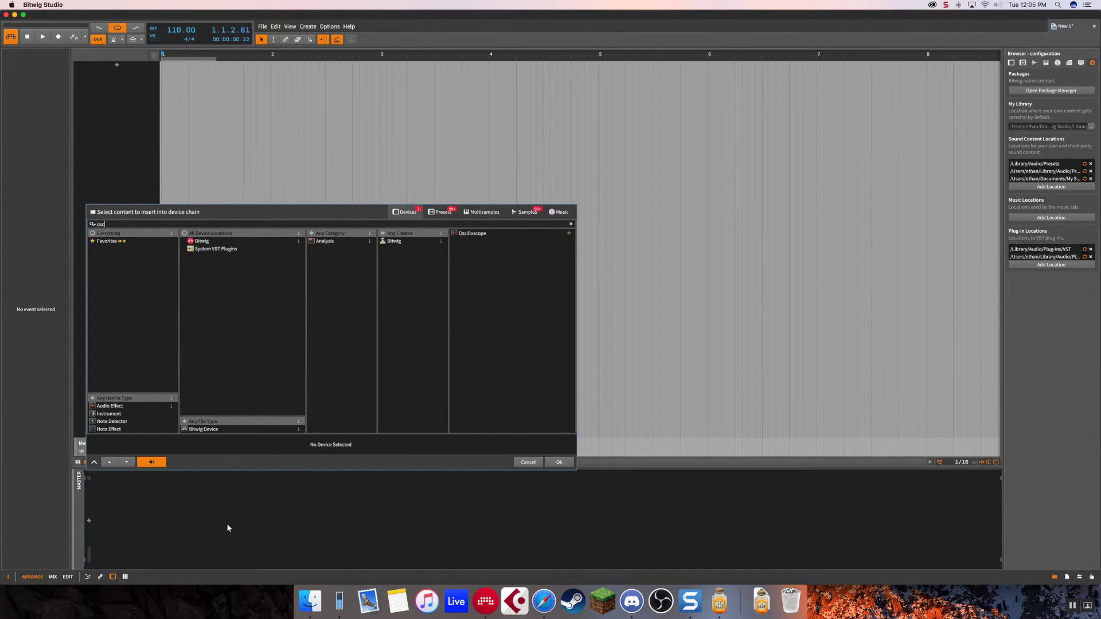
{"action": "double_click", "coordinate": [469, 235]}
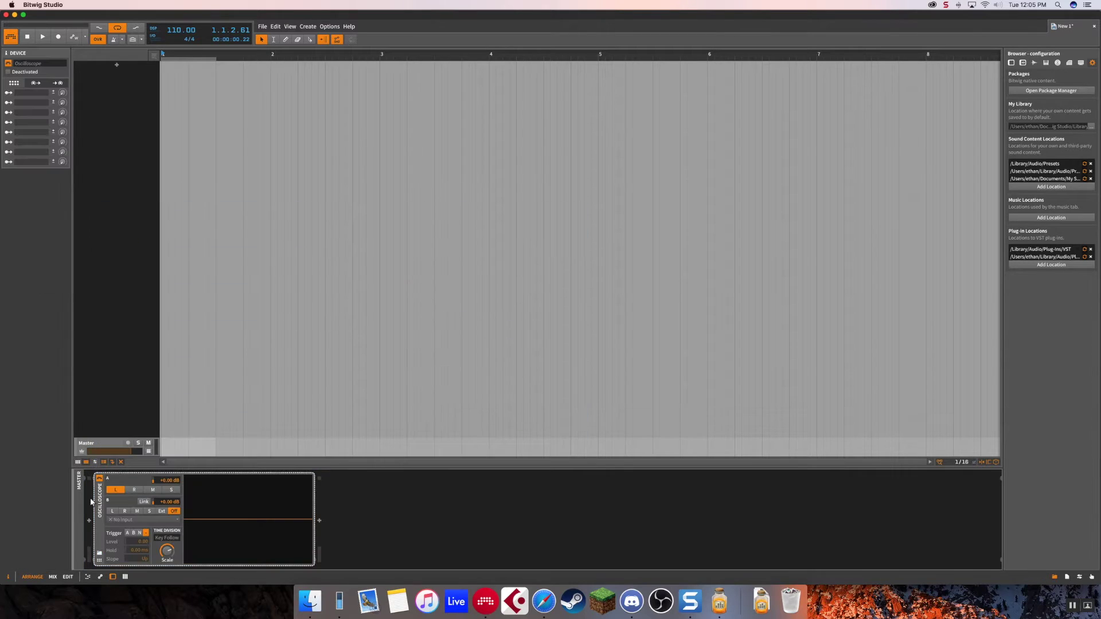
Insert a Peak Limiter before the Oscilloscope on the Master track and reduce the Oscilloscope's time division scale.
{"action": "type", "text": "lim"}
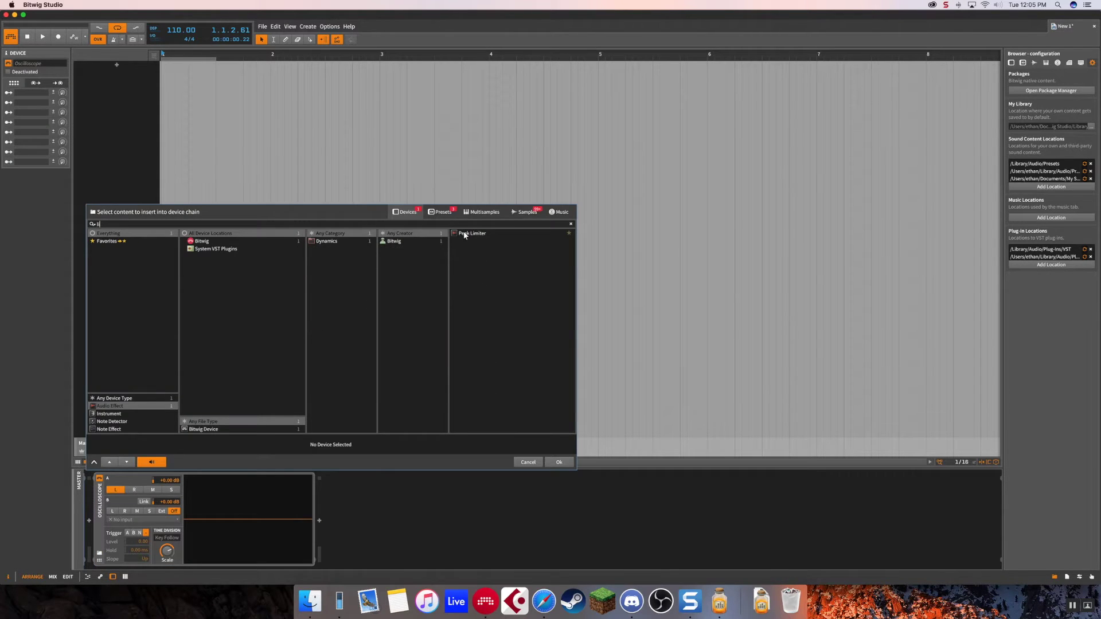
{"action": "double_click", "coordinate": [462, 233]}
{"action": "left_click_drag", "start_coordinate": [149, 551], "coordinate": [149, 574]}
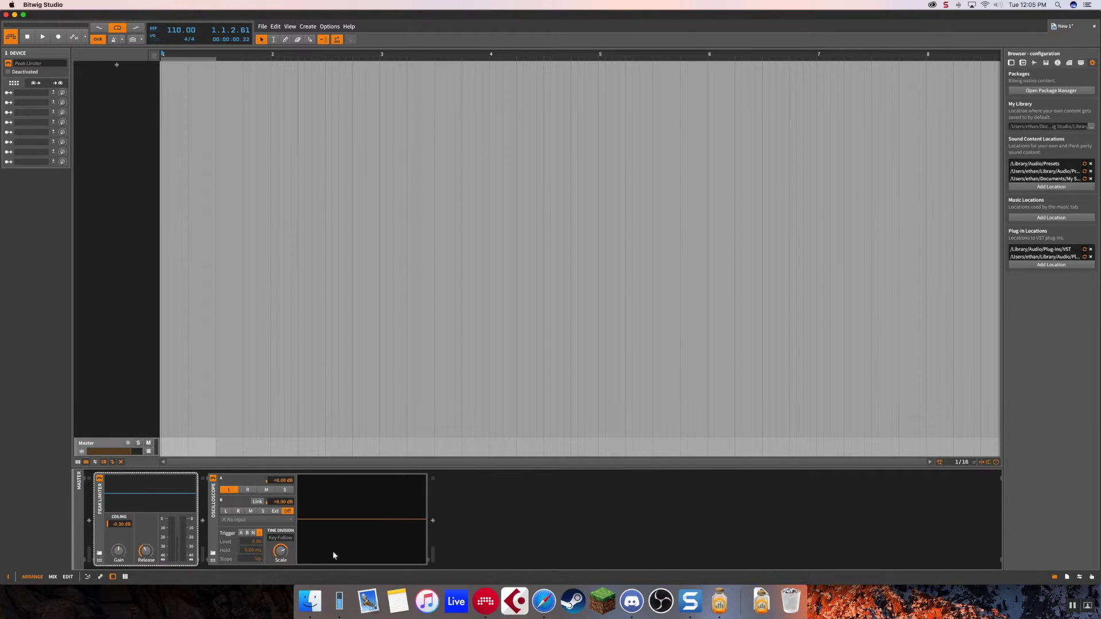
{"action": "double_click", "coordinate": [281, 552]}
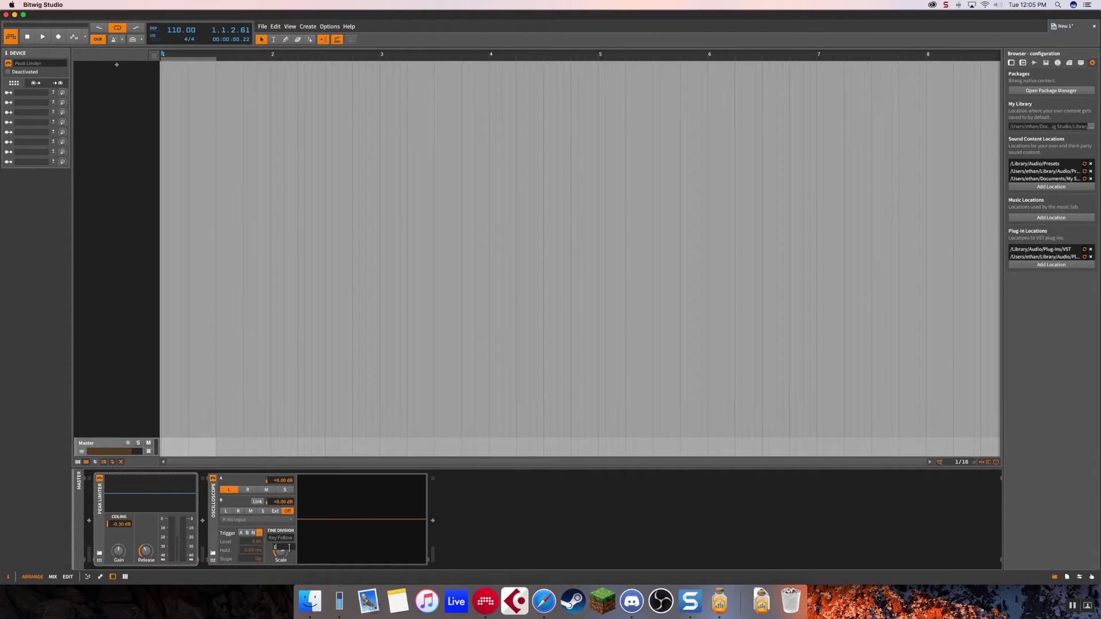
{"action": "left_click", "coordinate": [313, 547]}
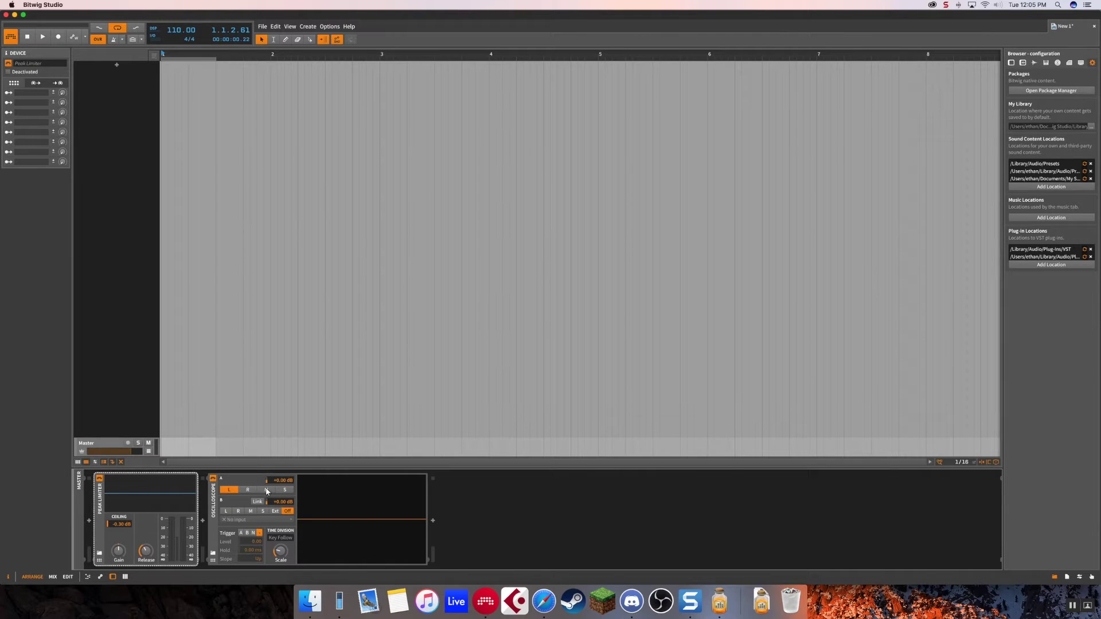
Set the Oscilloscope's input A to S (side) and input B to M (mid).
{"action": "left_click", "coordinate": [284, 490]}
{"action": "left_click", "coordinate": [250, 512]}
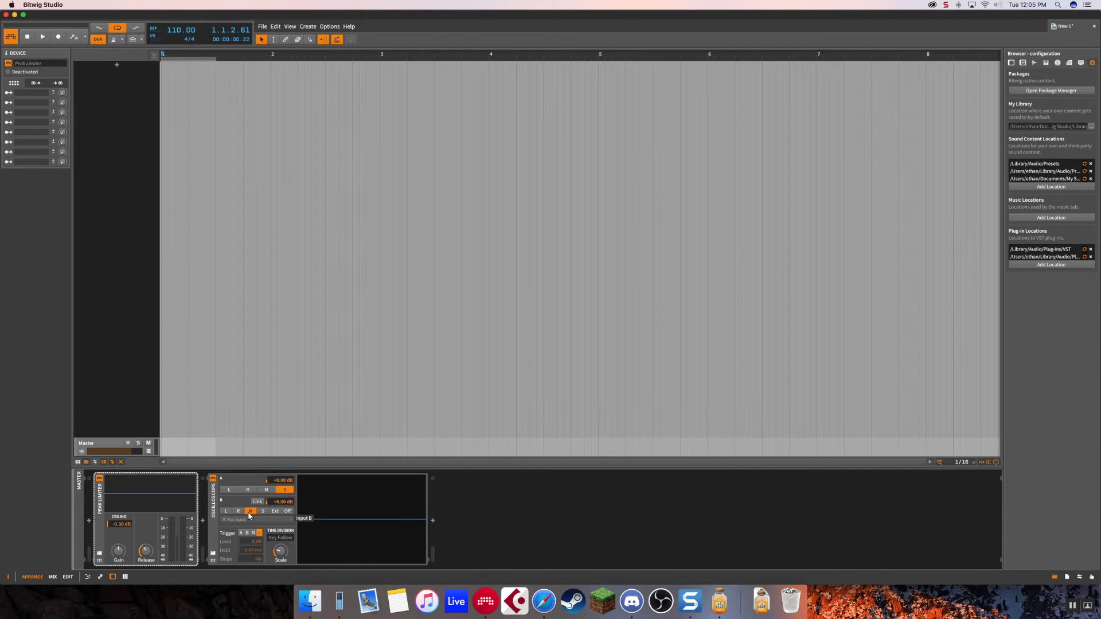
{"action": "left_click", "coordinate": [266, 490]}
{"action": "left_click", "coordinate": [262, 511]}
{"action": "left_click", "coordinate": [250, 512]}
{"action": "left_click", "coordinate": [284, 490]}
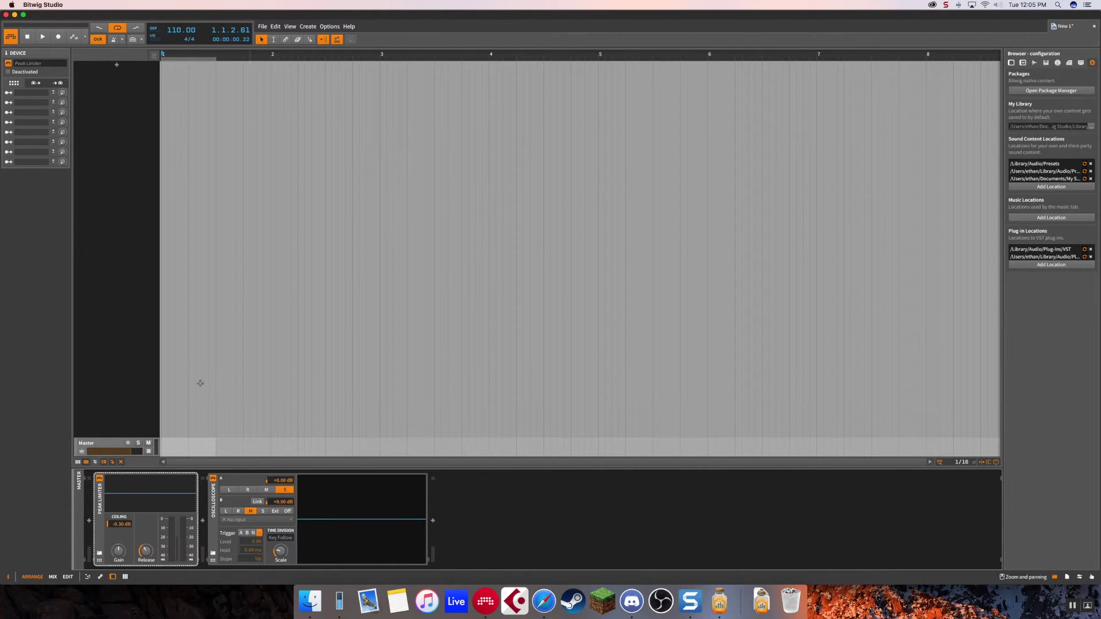
Create a new instrument track and load the Serum synth on it.
{"action": "double_click", "coordinate": [140, 153]}
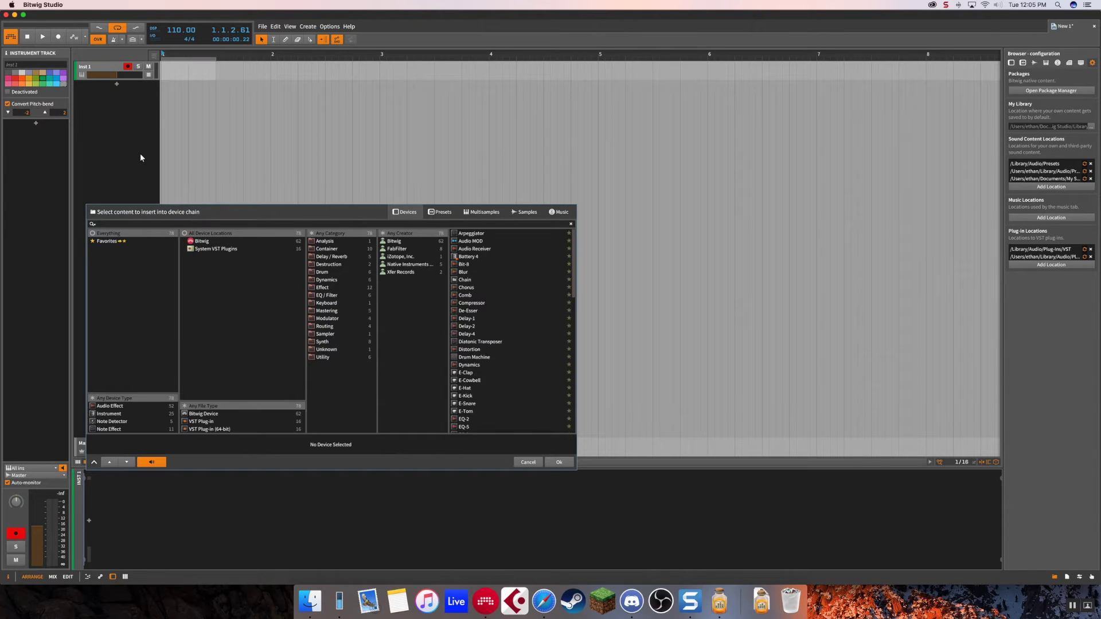
{"action": "type", "text": "ser"}
{"action": "double_click", "coordinate": [465, 234]}
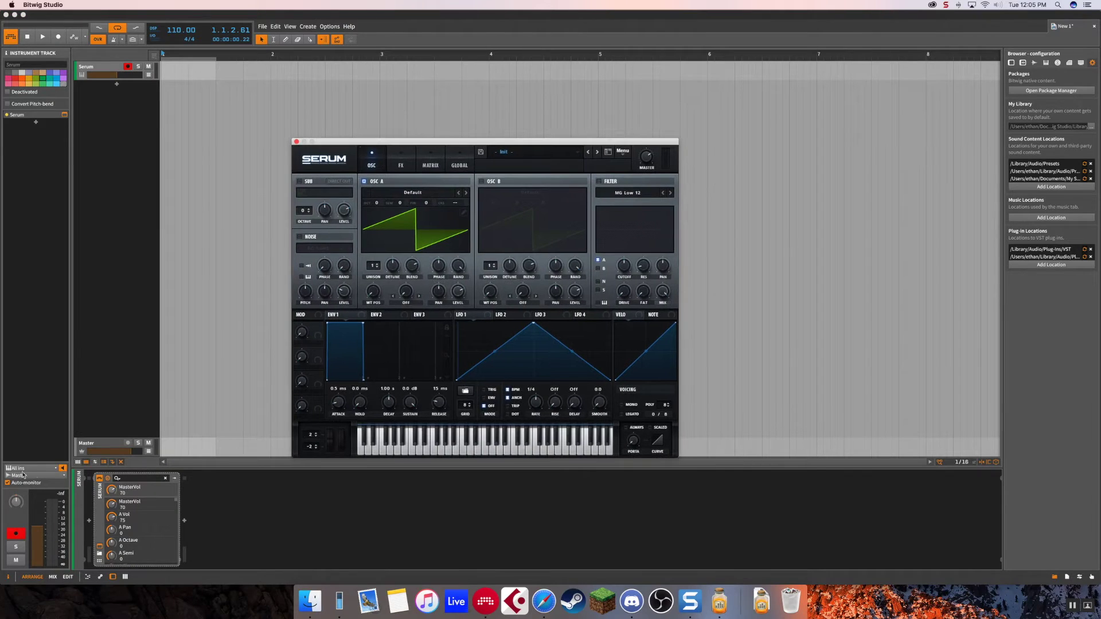
Set the Master track's Oscilloscope to M (mid) on input A and S (side) on input B, leaving the two unlinked.
{"action": "left_click", "coordinate": [91, 446]}
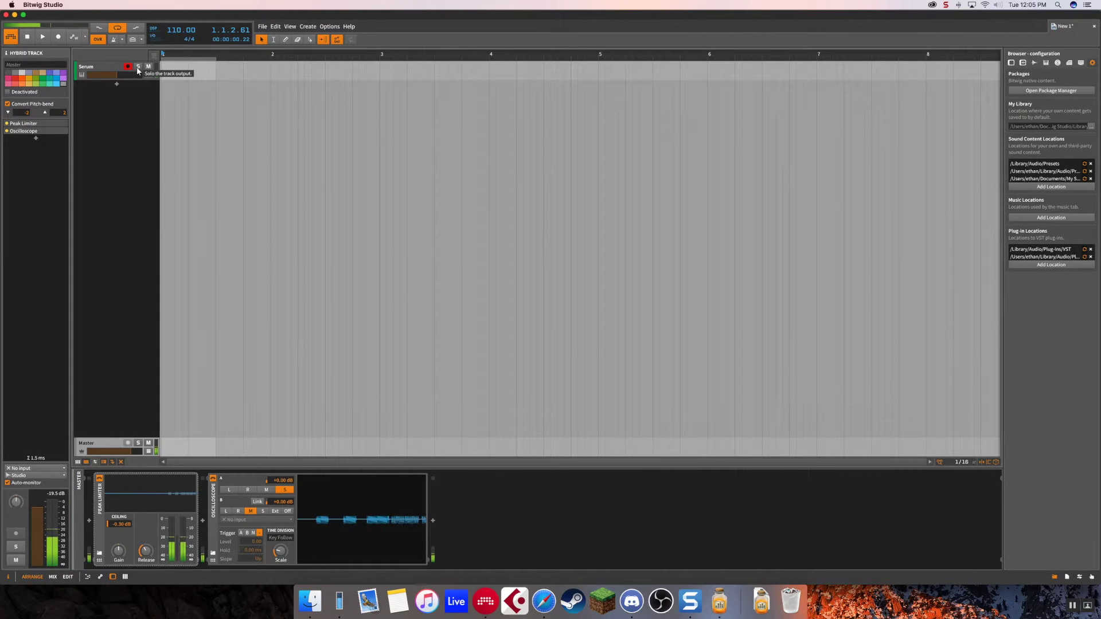
{"action": "left_click", "coordinate": [266, 490]}
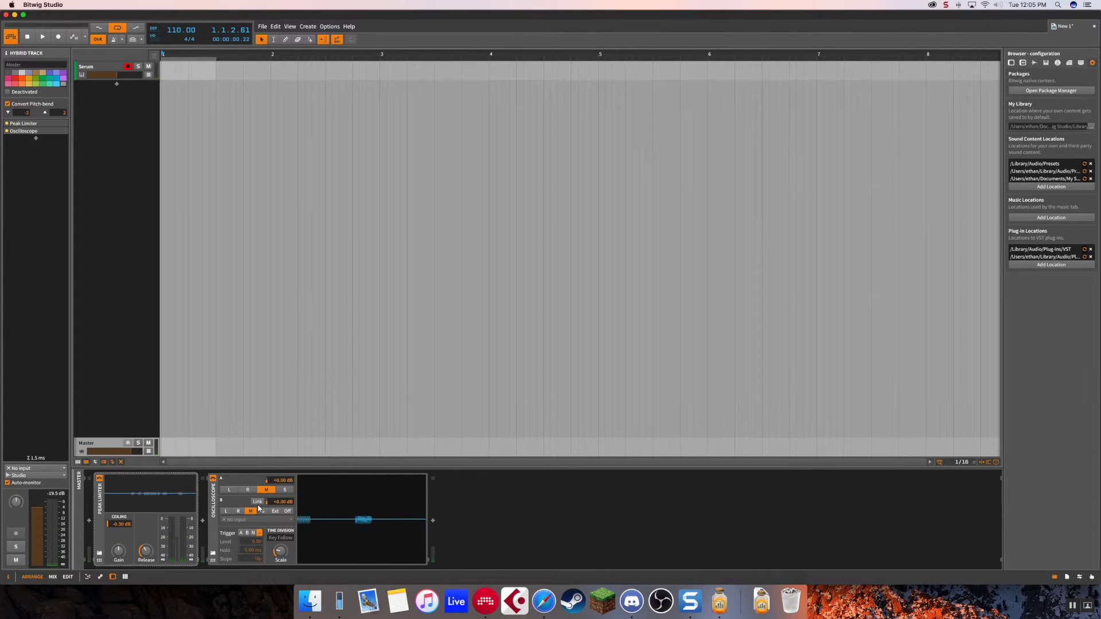
{"action": "left_click", "coordinate": [262, 511]}
{"action": "left_click", "coordinate": [257, 502]}
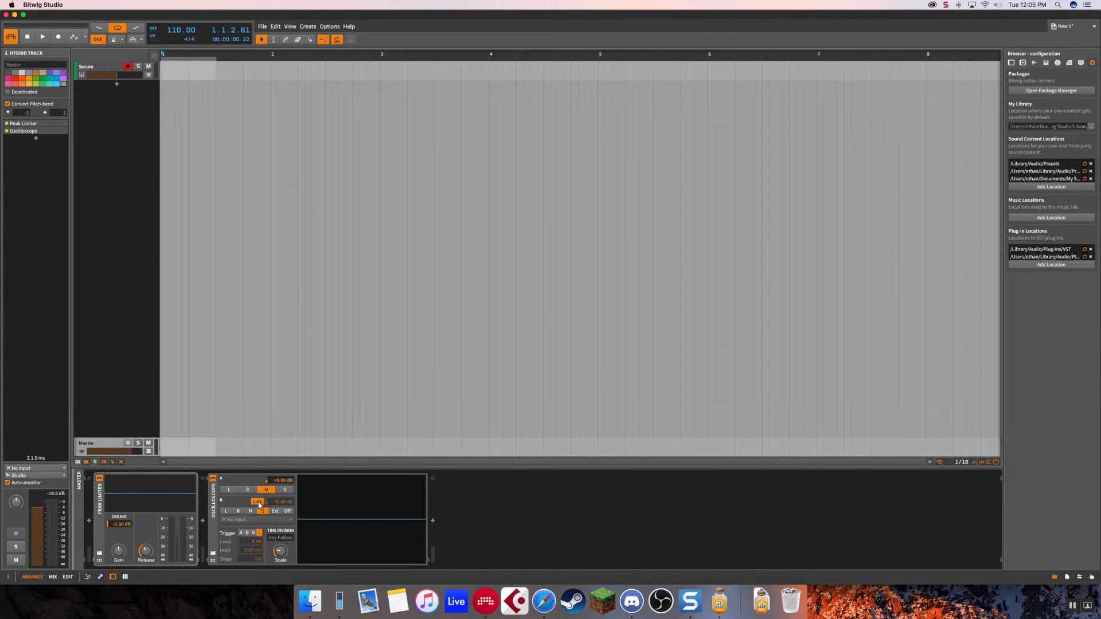
{"action": "left_click", "coordinate": [258, 502]}
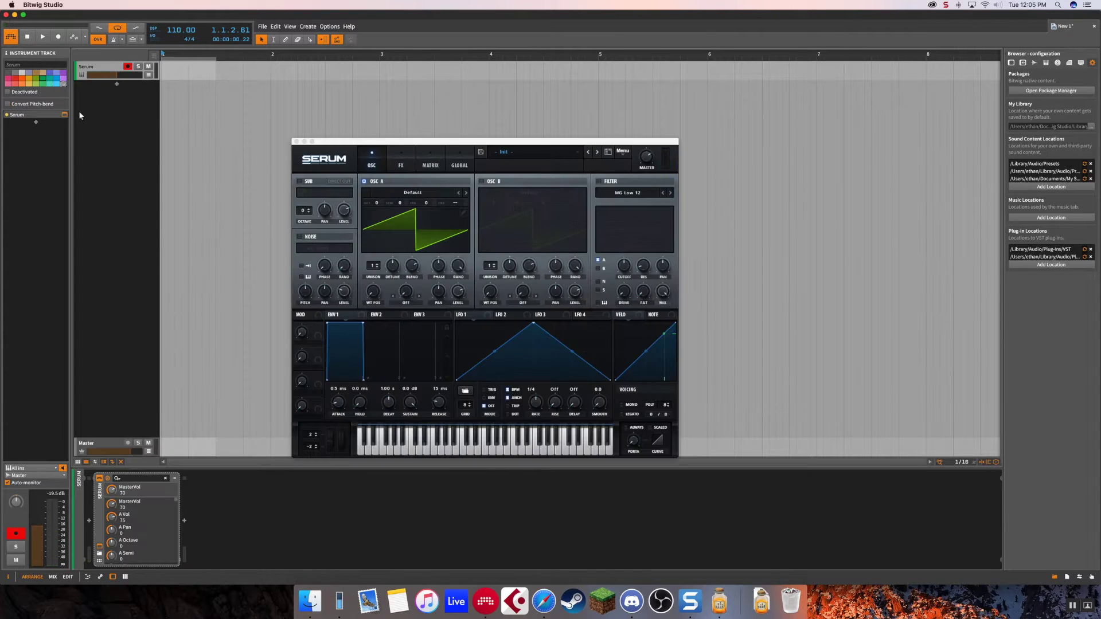
Set the unison of Serum's oscillator A to 2 voices.
{"action": "left_click", "coordinate": [373, 266]}
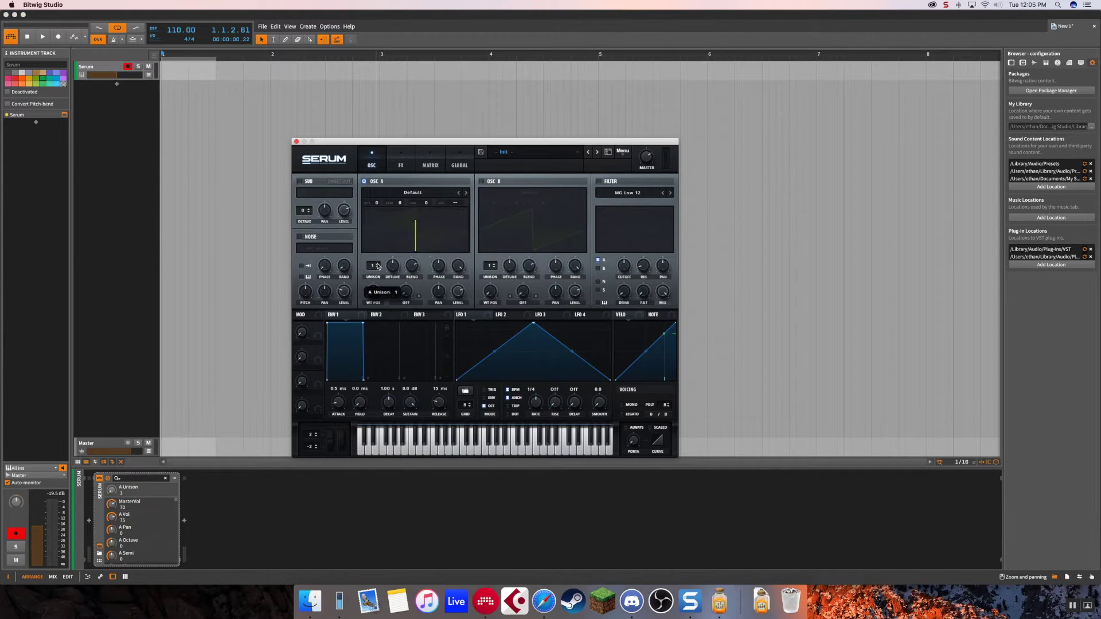
{"action": "left_click", "coordinate": [376, 267]}
{"action": "left_click", "coordinate": [136, 378]}
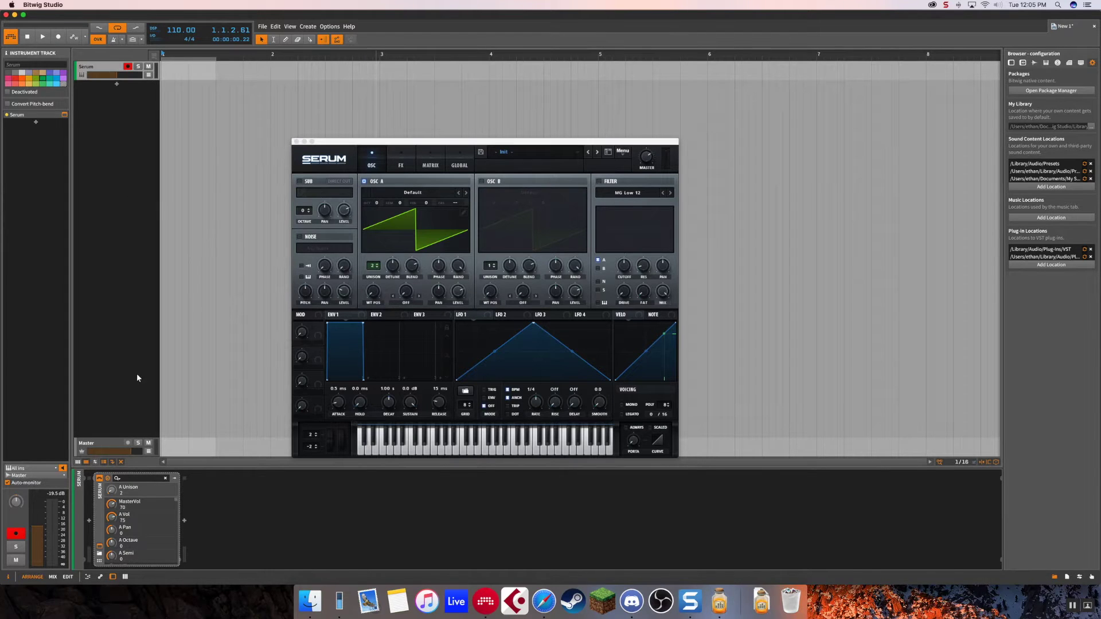
Insert a Mid-Side Split device before the Peak Limiter in the Master track's device chain.
{"action": "left_click", "coordinate": [106, 442]}
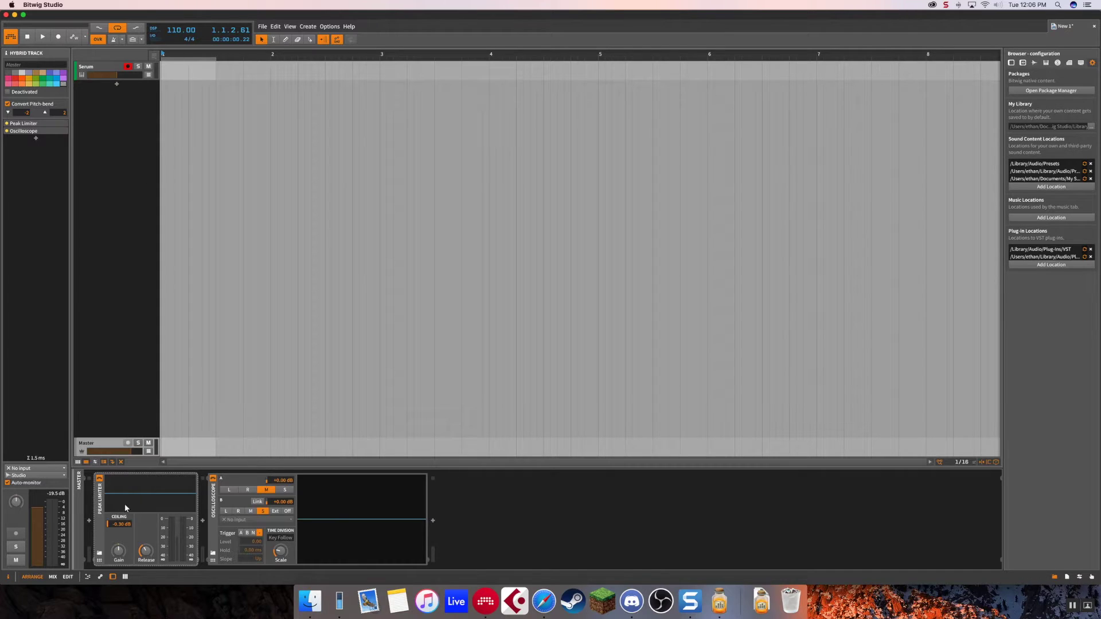
{"action": "left_click", "coordinate": [89, 521]}
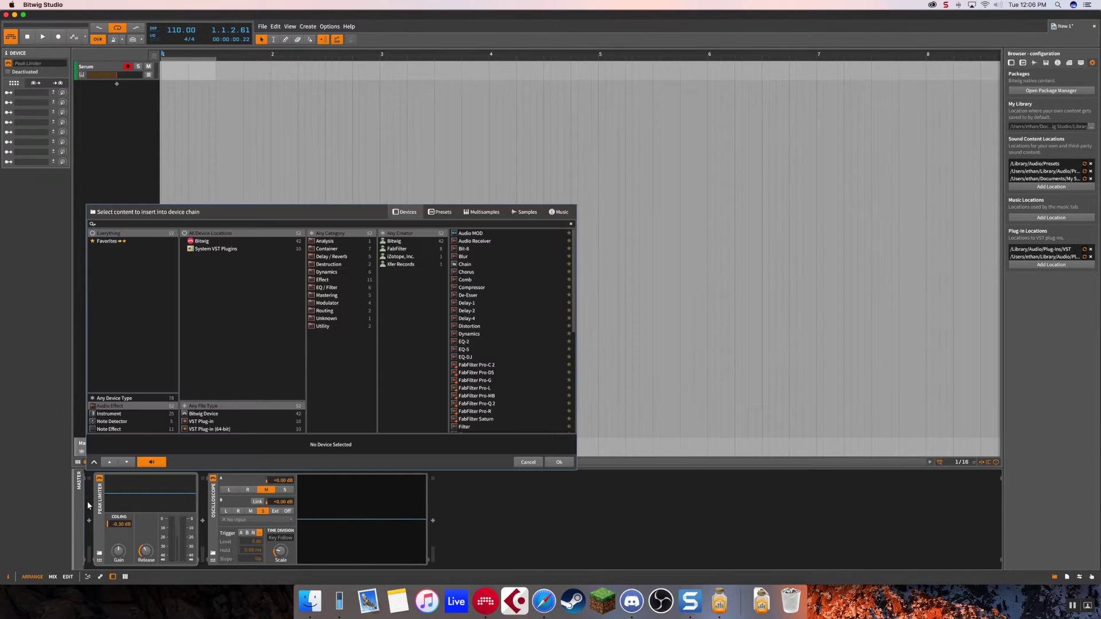
{"action": "type", "text": "mb"}
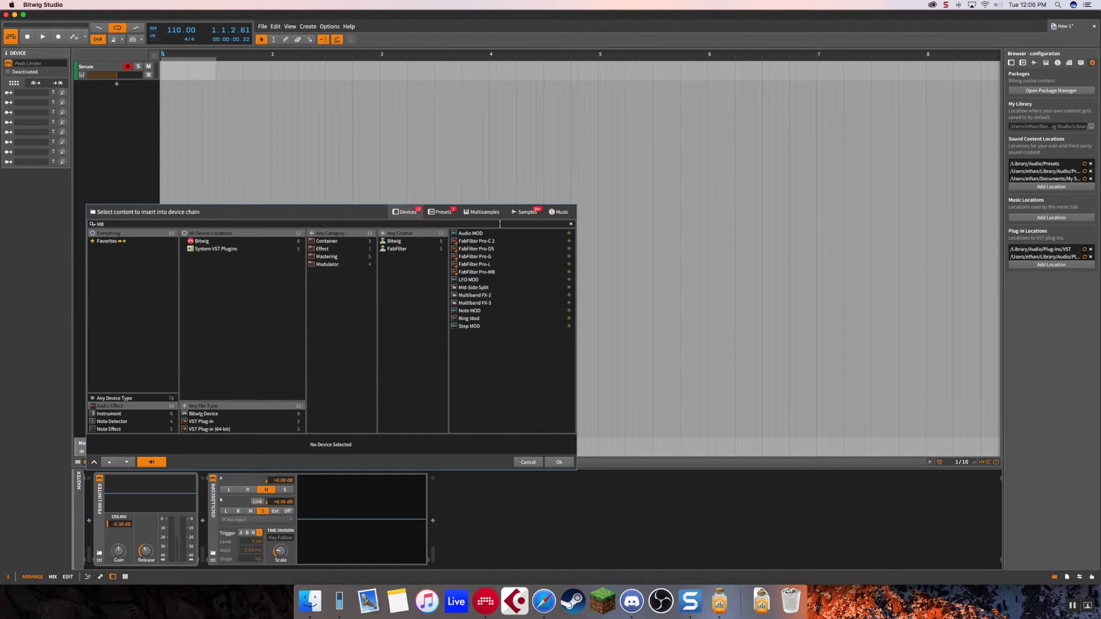
{"action": "key", "text": "BackSpace"}
{"action": "key", "text": "BackSpace"}
{"action": "type", "text": "mi"}
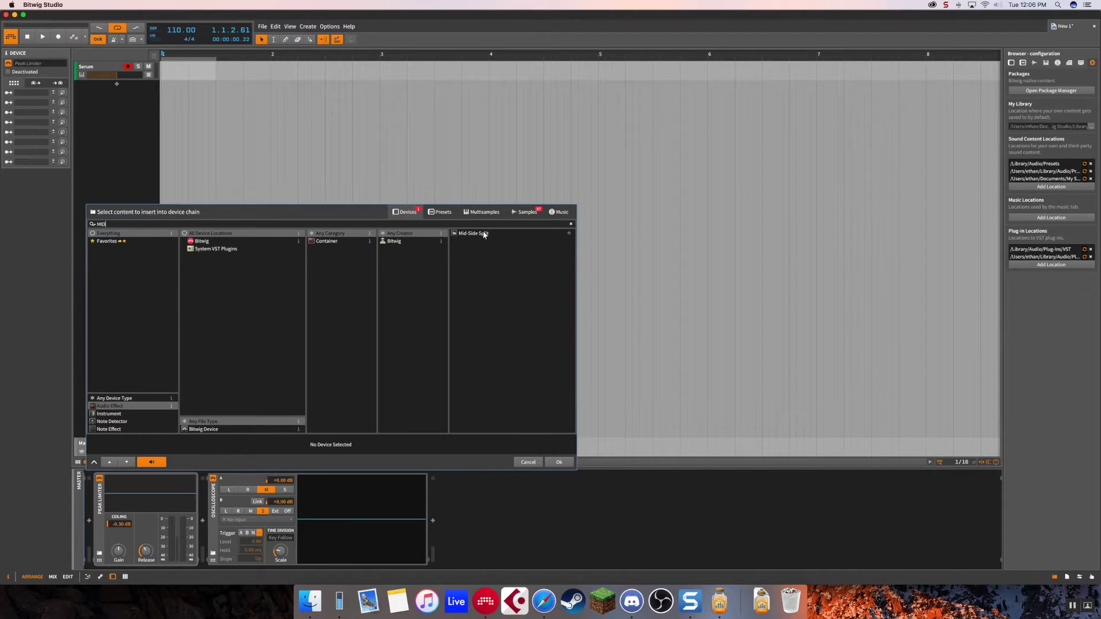
{"action": "double_click", "coordinate": [495, 233]}
{"action": "left_click", "coordinate": [113, 480]}
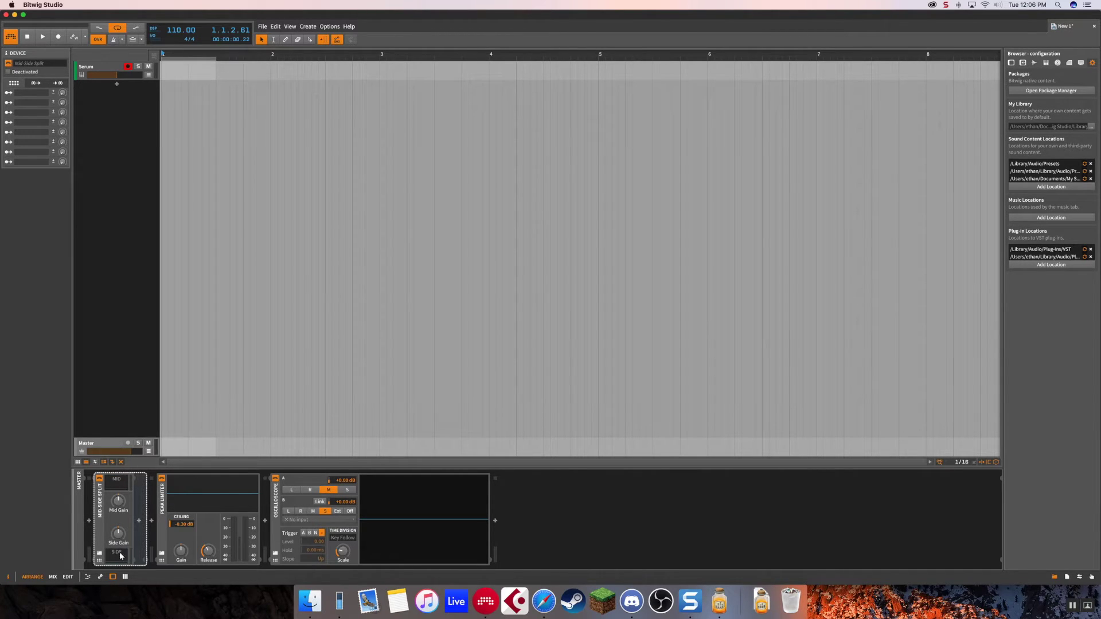
{"action": "left_click", "coordinate": [141, 533]}
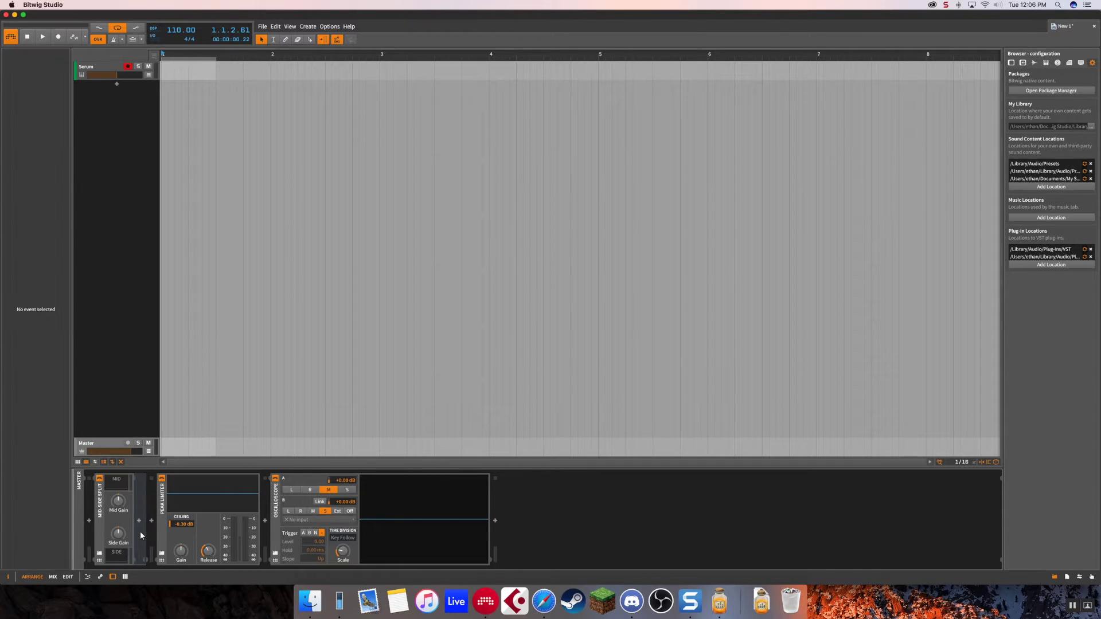
Add an EQ-5 after the Oscilloscope in the Master chain and make its first band a low cut at 25 Hz.
{"action": "double_click", "coordinate": [544, 516]}
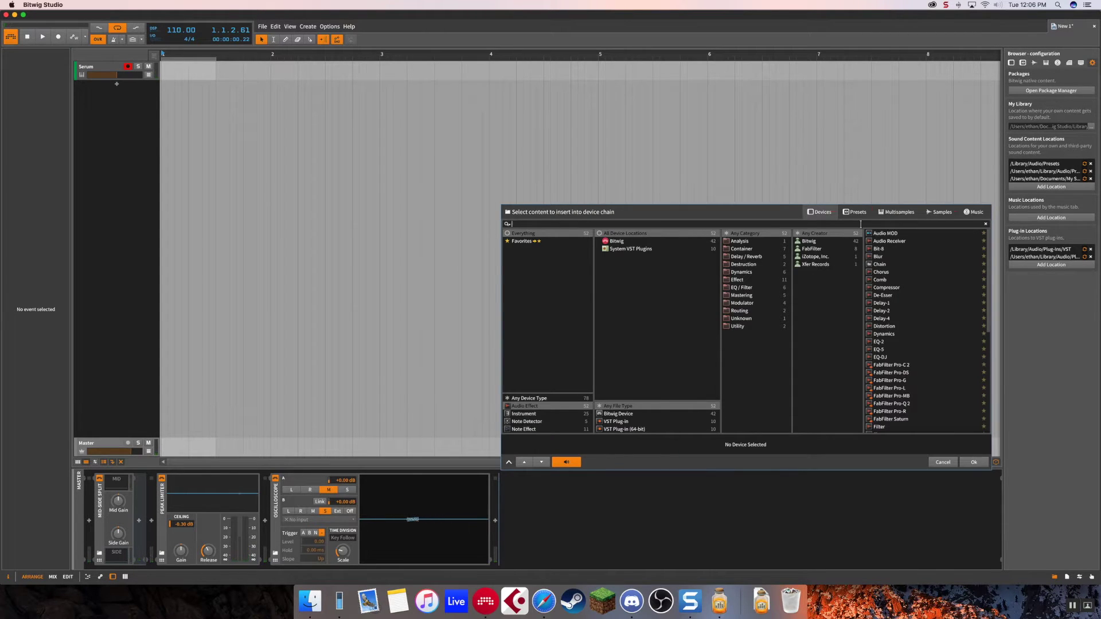
{"action": "type", "text": "eq"}
{"action": "double_click", "coordinate": [884, 241]}
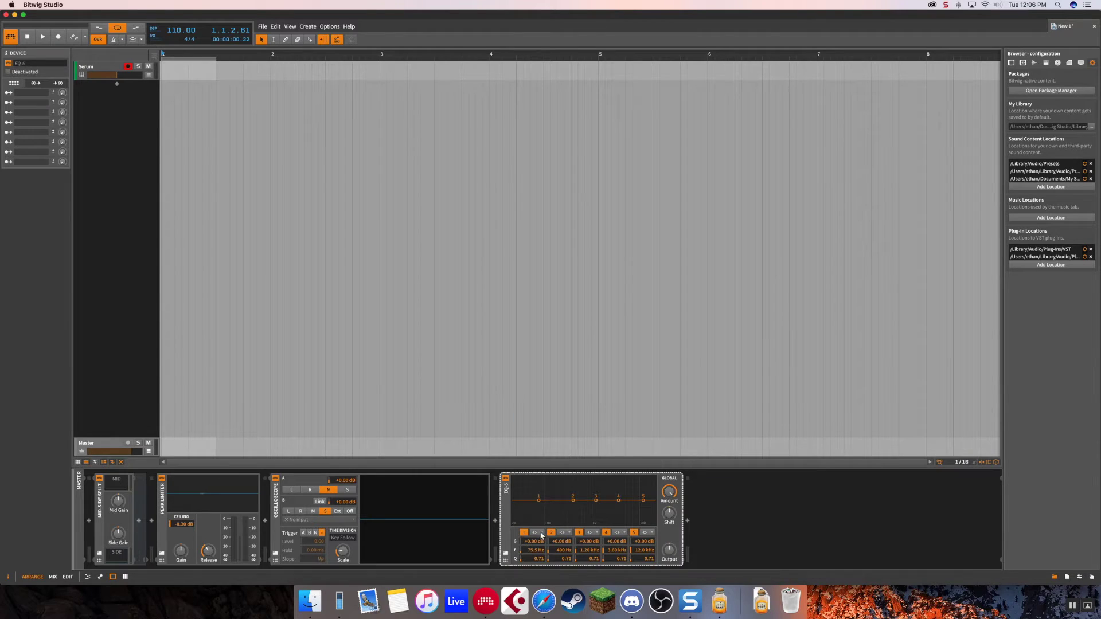
{"action": "left_click", "coordinate": [542, 534]}
{"action": "left_click", "coordinate": [535, 554]}
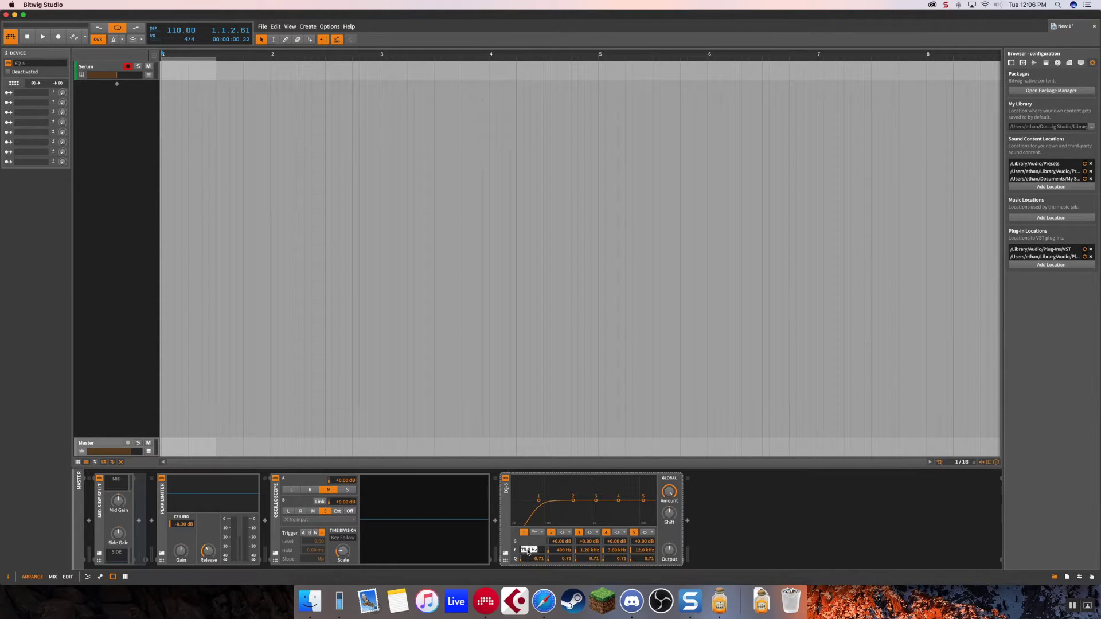
{"action": "left_click_drag", "start_coordinate": [543, 548], "coordinate": [536, 560]}
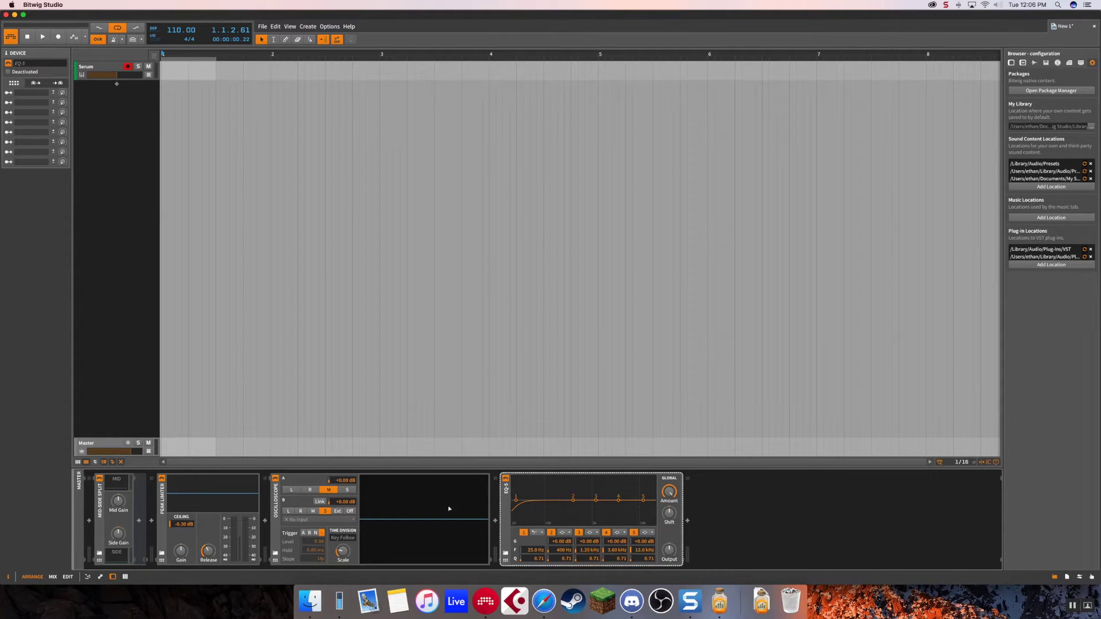
Move the EQ-5 into the Mid chain of the Mid-Side Split and put a copy in its Side chain.
{"action": "key", "text": "Delete"}
{"action": "key", "text": "super+z"}
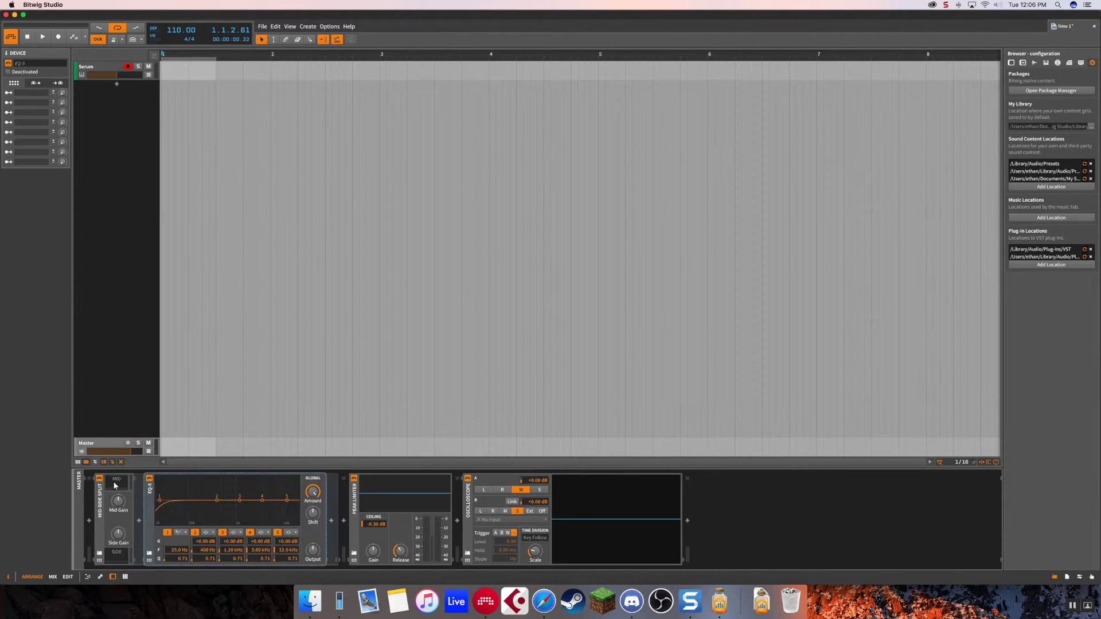
{"action": "left_click_drag", "start_coordinate": [151, 504], "coordinate": [119, 556]}
Set the low-cut frequency of the Side chain's EQ-5 to 125 Hz.
{"action": "double_click", "coordinate": [177, 551]}
{"action": "type", "text": "125"}
{"action": "key", "text": "Return"}
{"action": "key", "text": "super+z"}
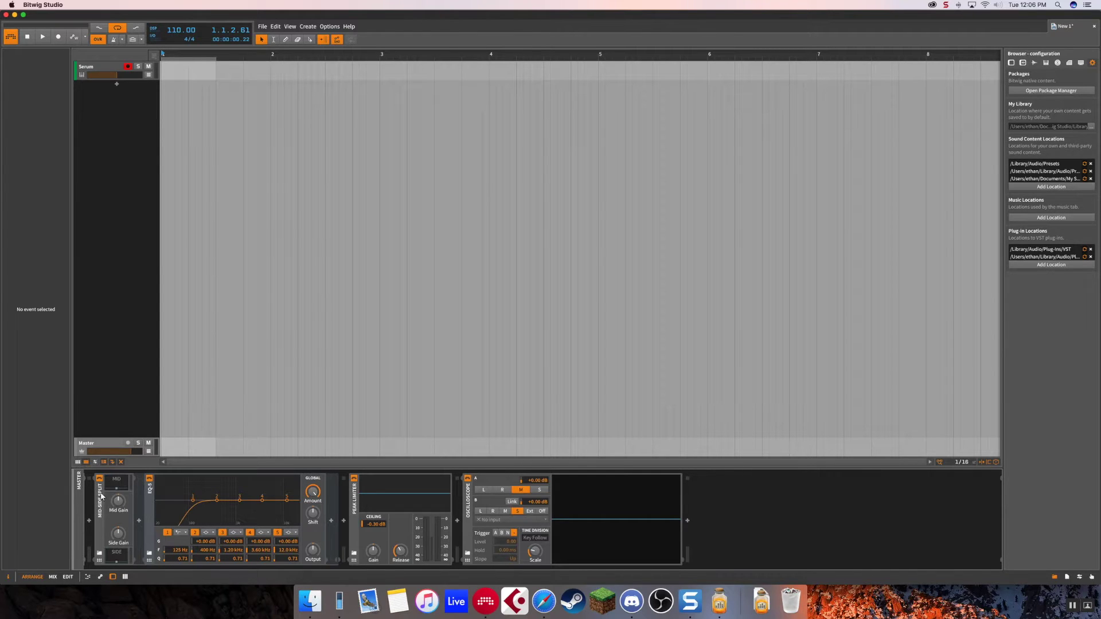
Delete the Mid-Side Split and insert FabFilter Pro-Q 2 before the Peak Limiter in the Master chain.
{"action": "left_click", "coordinate": [98, 495]}
{"action": "key", "text": "Delete"}
{"action": "left_click", "coordinate": [87, 500]}
{"action": "type", "text": "q"}
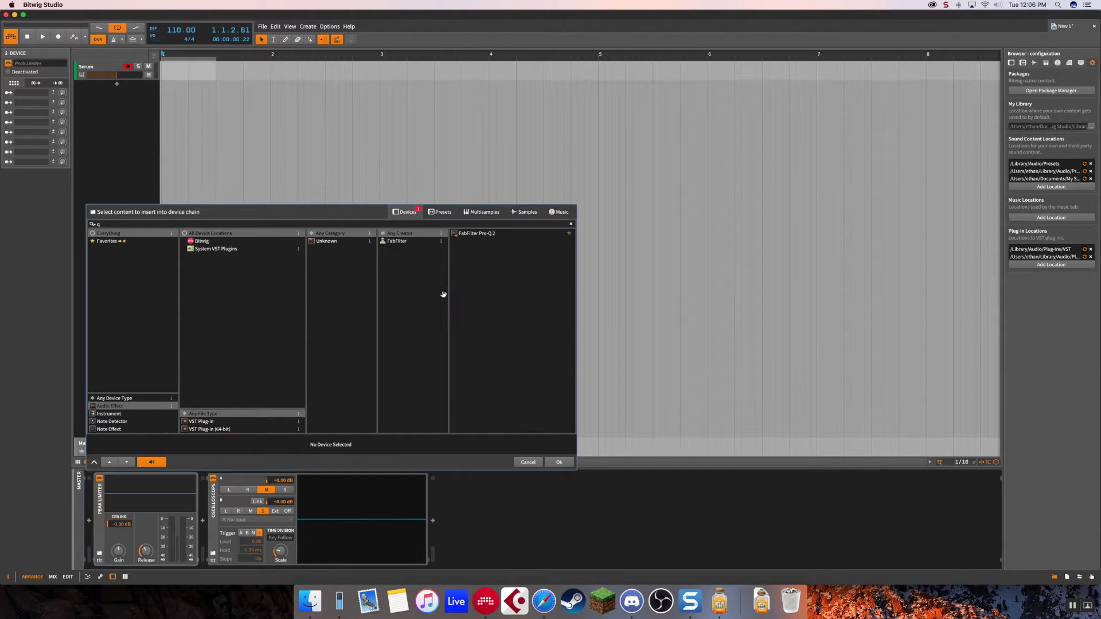
{"action": "double_click", "coordinate": [478, 234]}
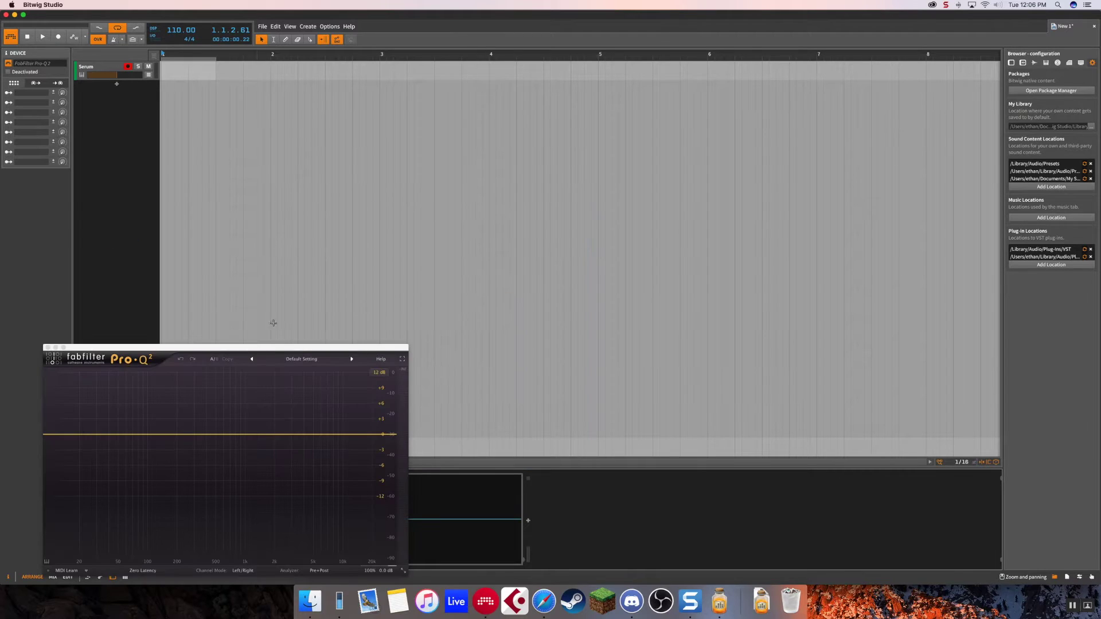
Load the Mastering preset in Pro-Q 2 and reposition its window clear of the device chain.
{"action": "left_click", "coordinate": [305, 359]}
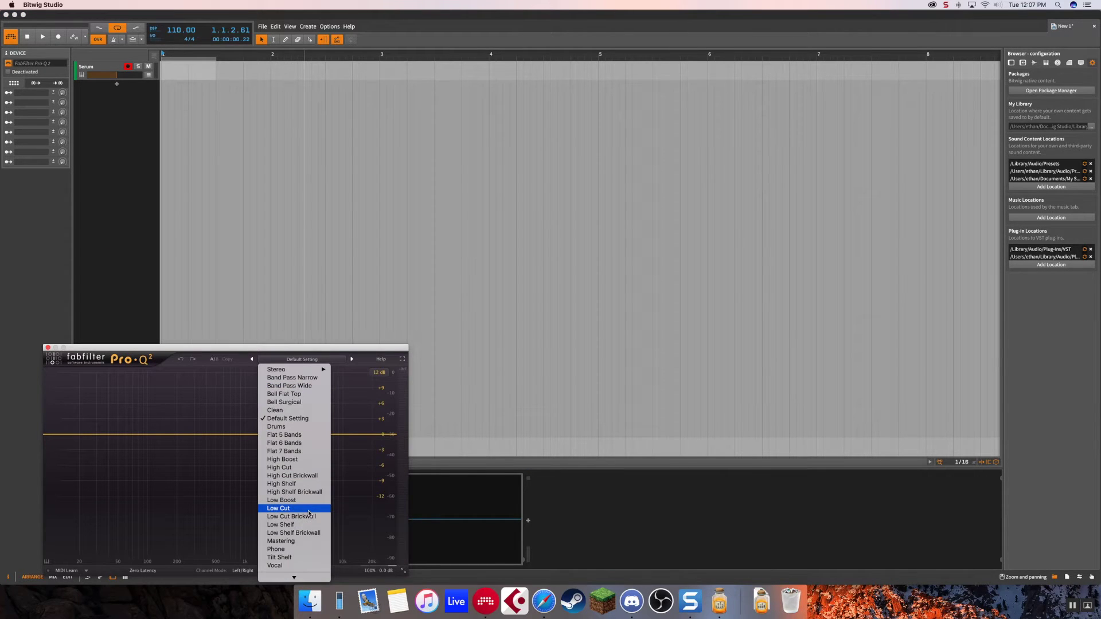
{"action": "left_click", "coordinate": [178, 329]}
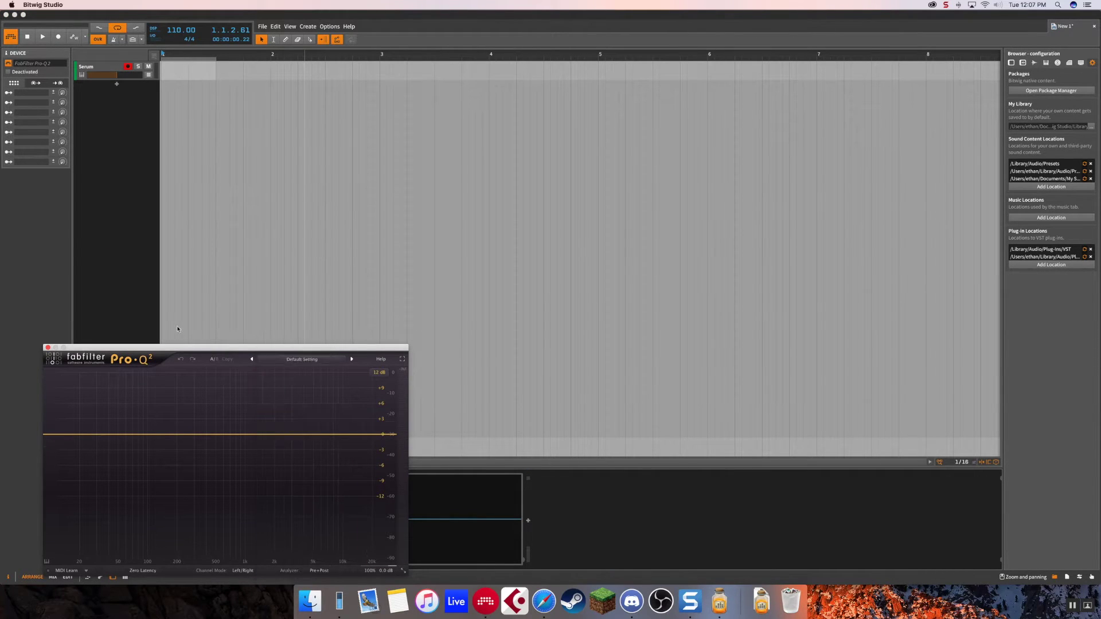
{"action": "left_click_drag", "start_coordinate": [179, 347], "coordinate": [297, 296]}
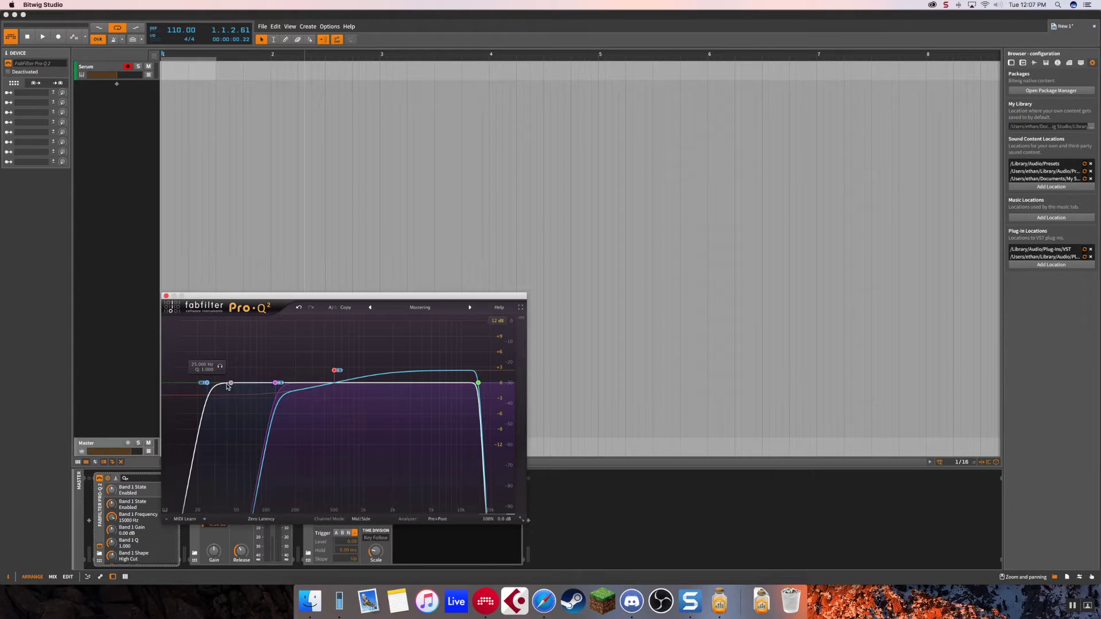
Inspect Pro-Q 2's mid low-cut, side low-cut and high-cut bands in turn, and close the plug-in window.
{"action": "left_click", "coordinate": [207, 383]}
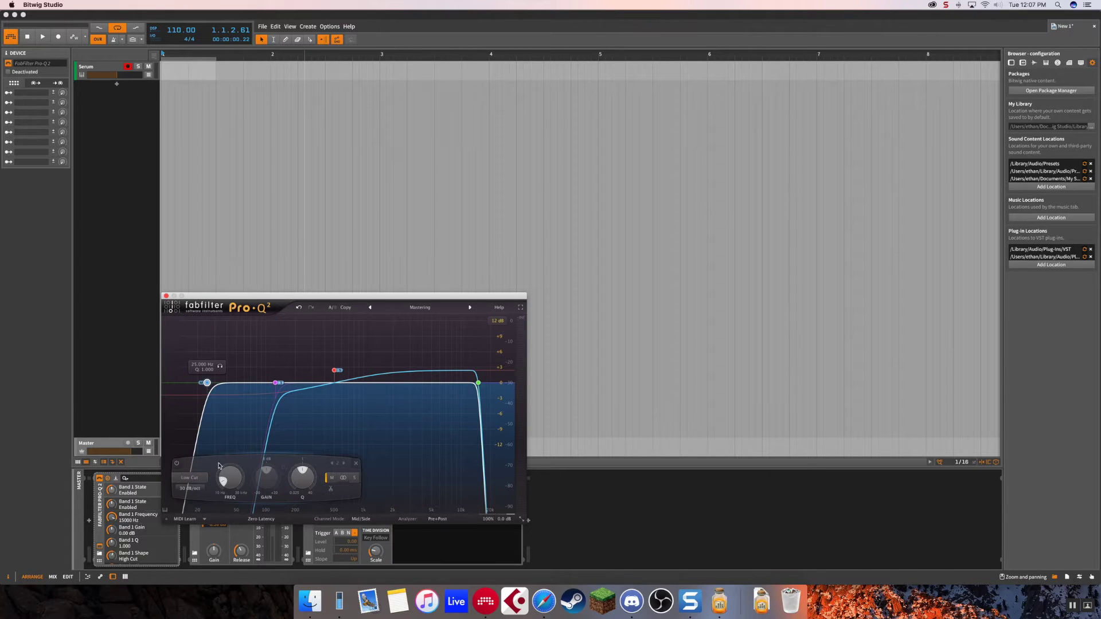
{"action": "left_click", "coordinate": [275, 383]}
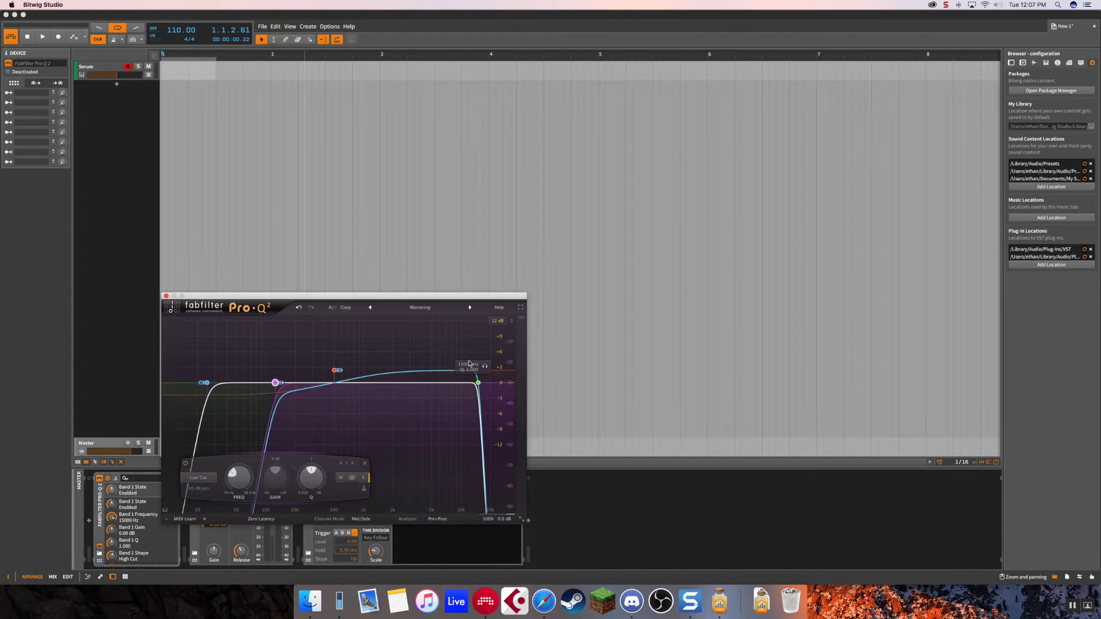
{"action": "left_click", "coordinate": [478, 383]}
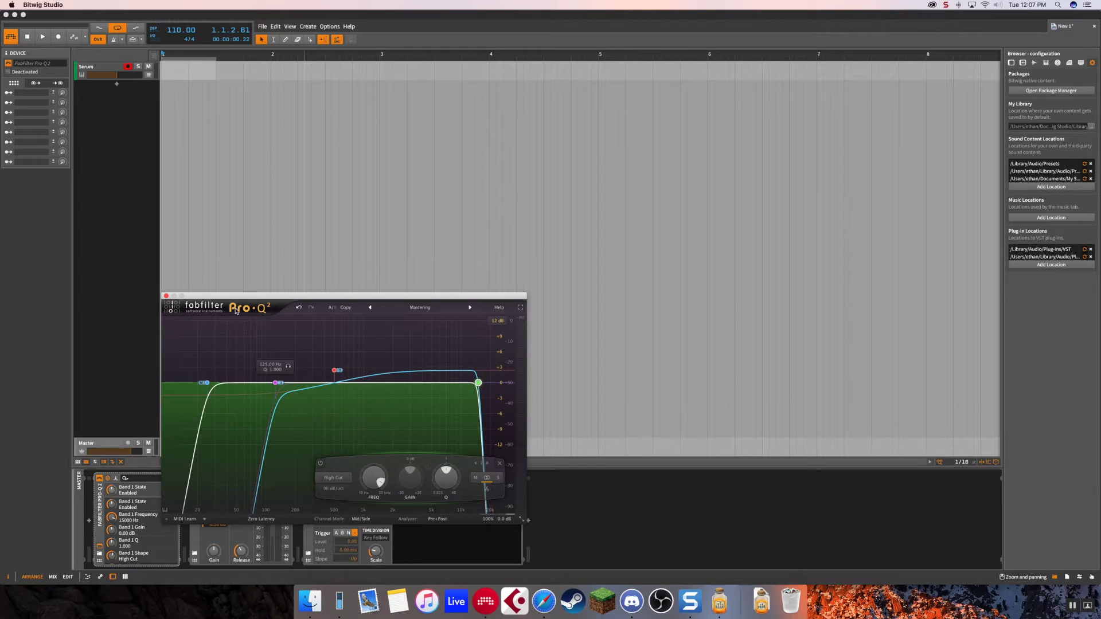
{"action": "left_click", "coordinate": [166, 296]}
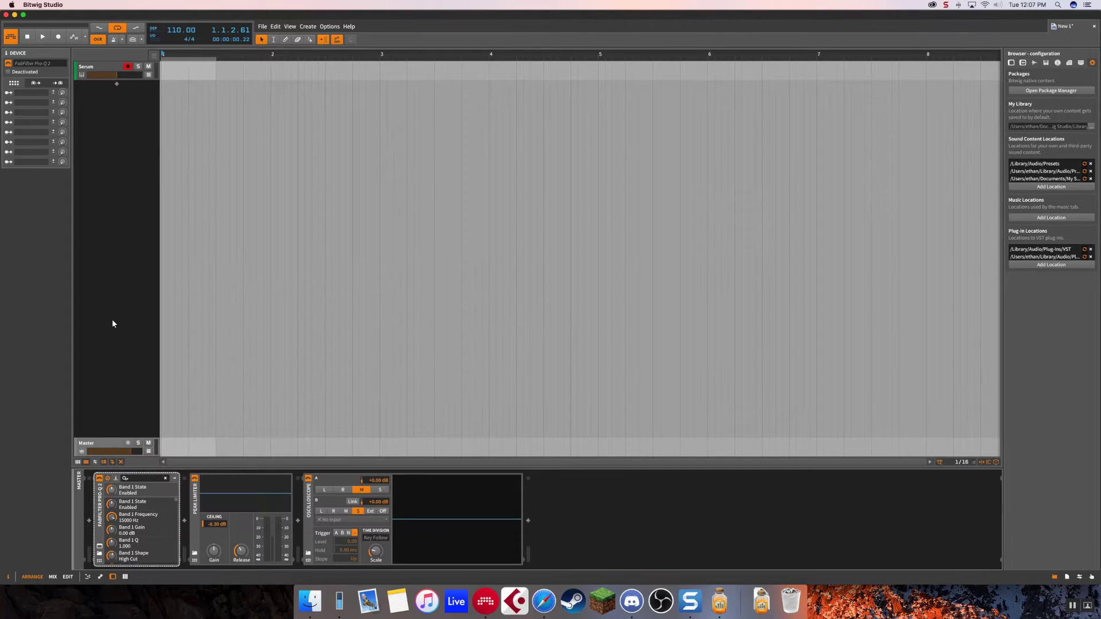
Examine the Master track's latency readout in the inspector and compare it with the Serum track.
{"action": "left_click", "coordinate": [112, 320]}
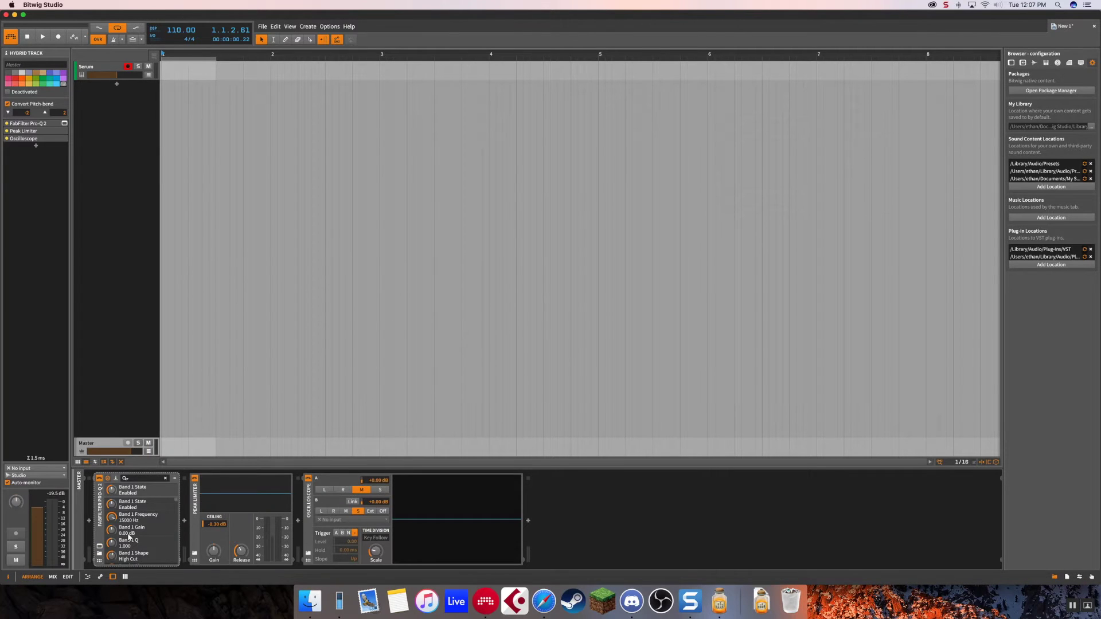
{"action": "left_click", "coordinate": [192, 519]}
{"action": "left_click", "coordinate": [122, 363]}
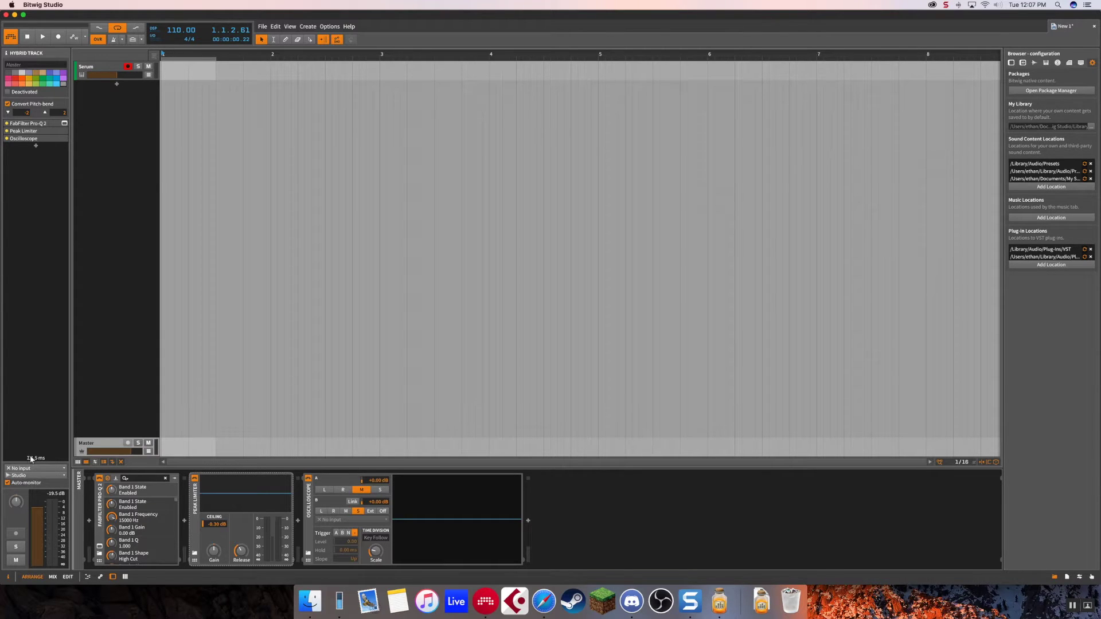
{"action": "left_click", "coordinate": [121, 71]}
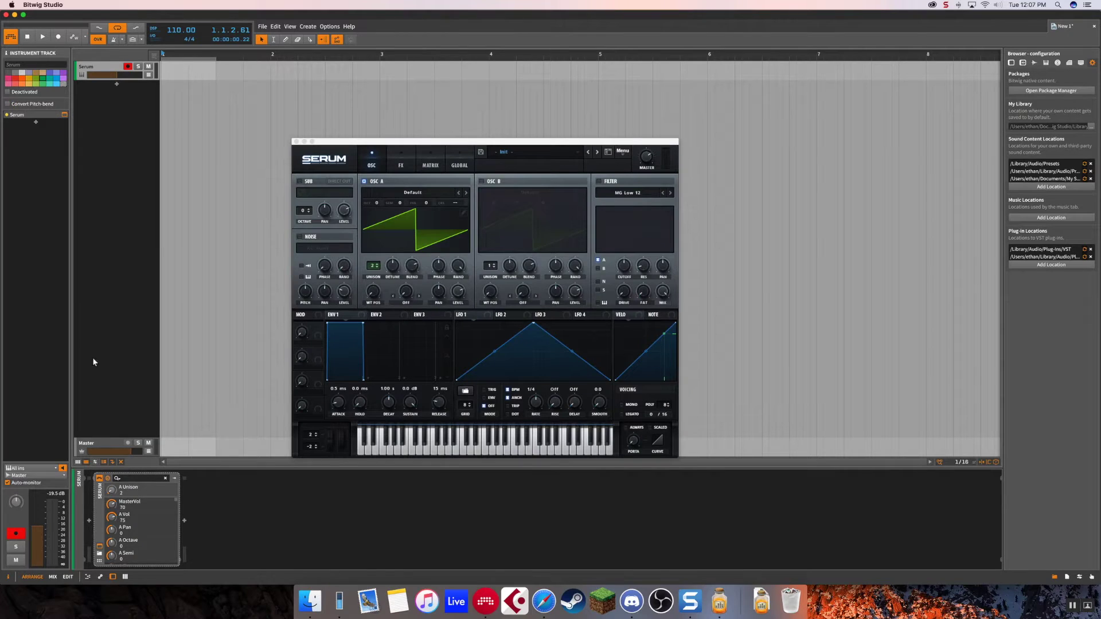
{"action": "left_click", "coordinate": [99, 440]}
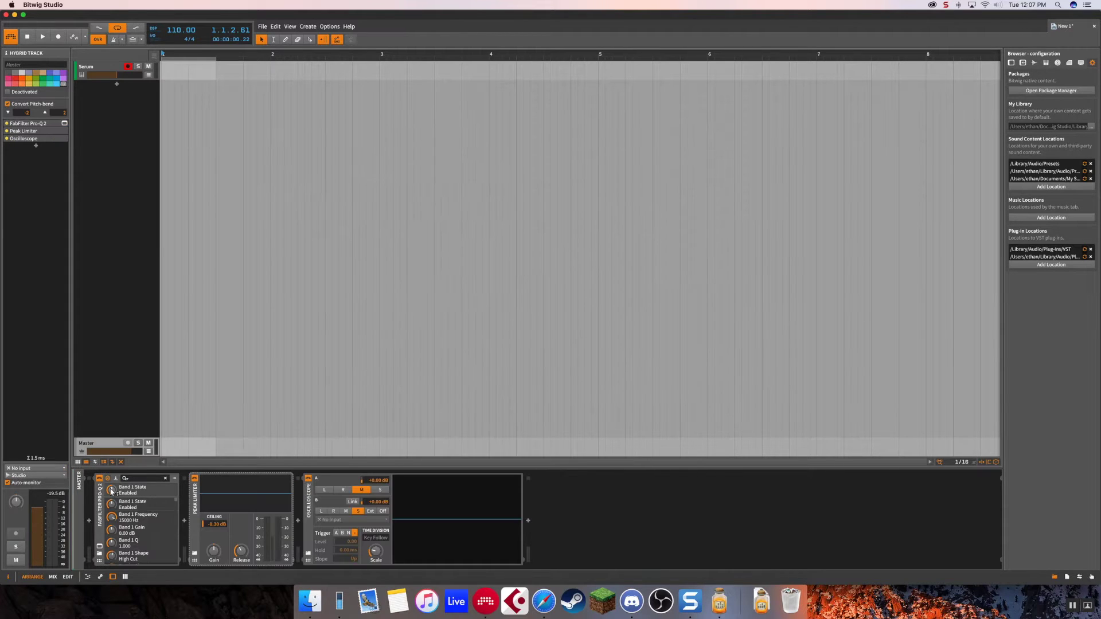
Try removing Pro-Q 2 from the Master chain, and undo the removal.
{"action": "left_click", "coordinate": [99, 503]}
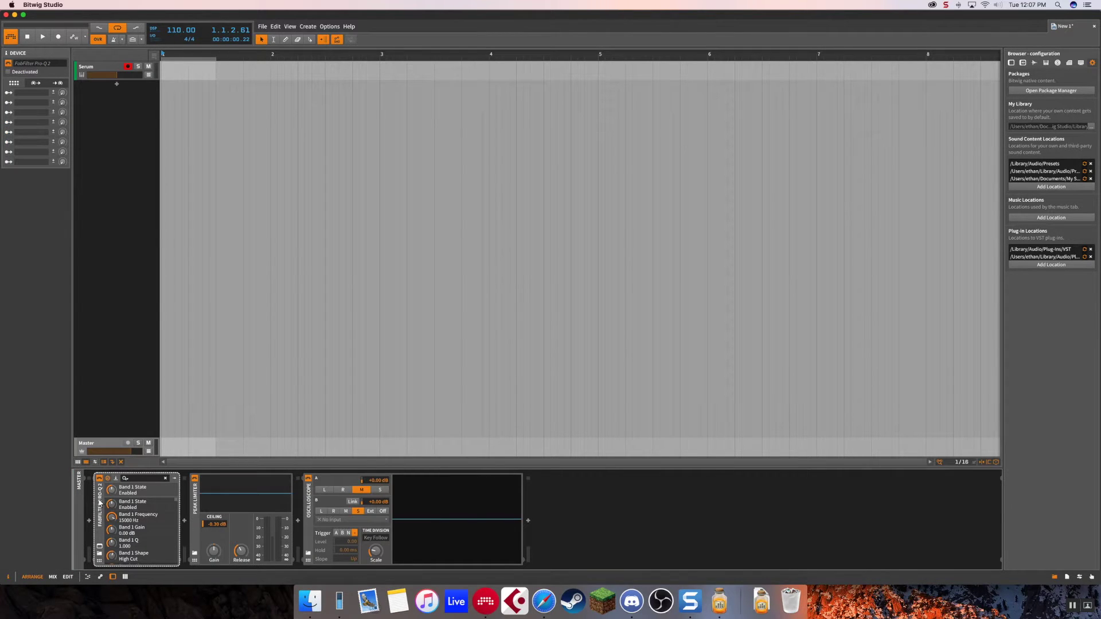
{"action": "key", "text": "Delete"}
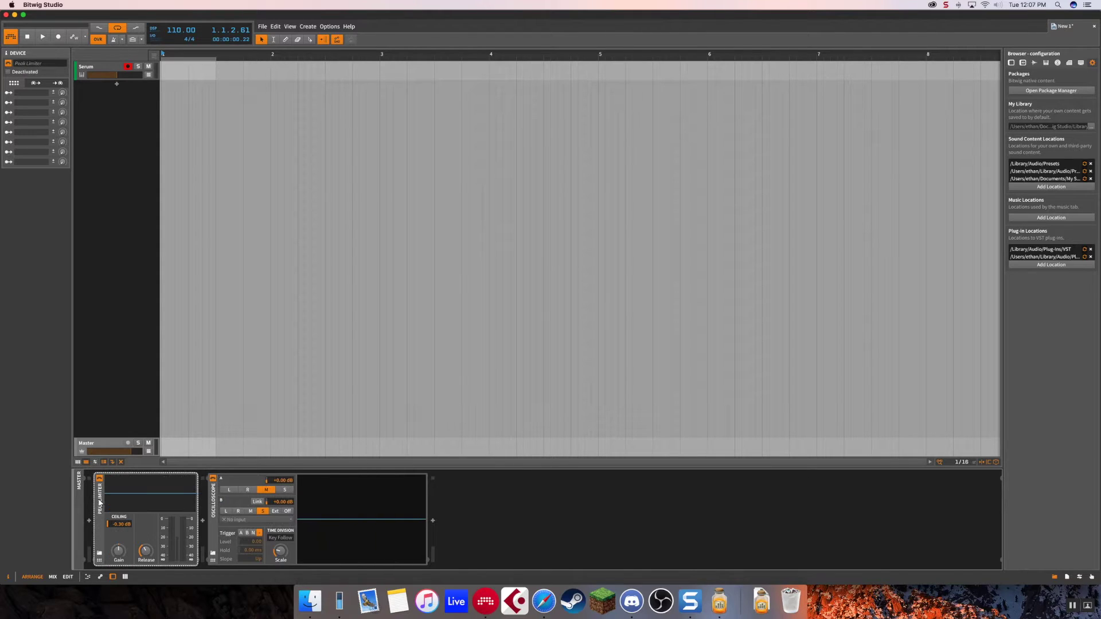
{"action": "left_click", "coordinate": [90, 444]}
{"action": "key", "text": "super+z"}
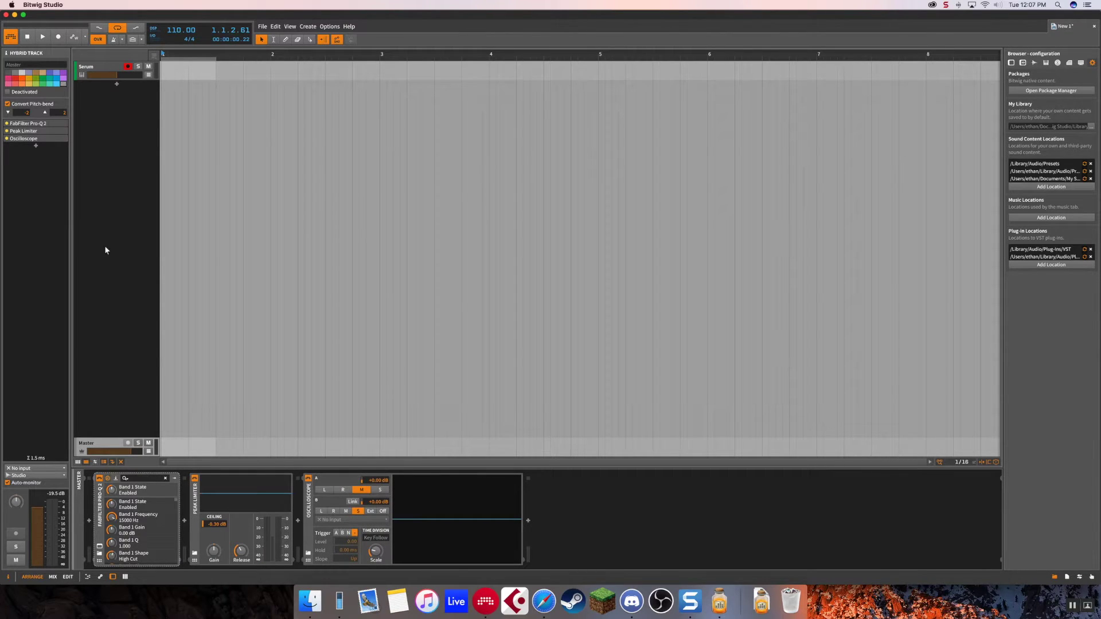
Try removing the Peak Limiter from the Master chain, and undo the removal.
{"action": "left_click", "coordinate": [194, 492]}
{"action": "key", "text": "Delete"}
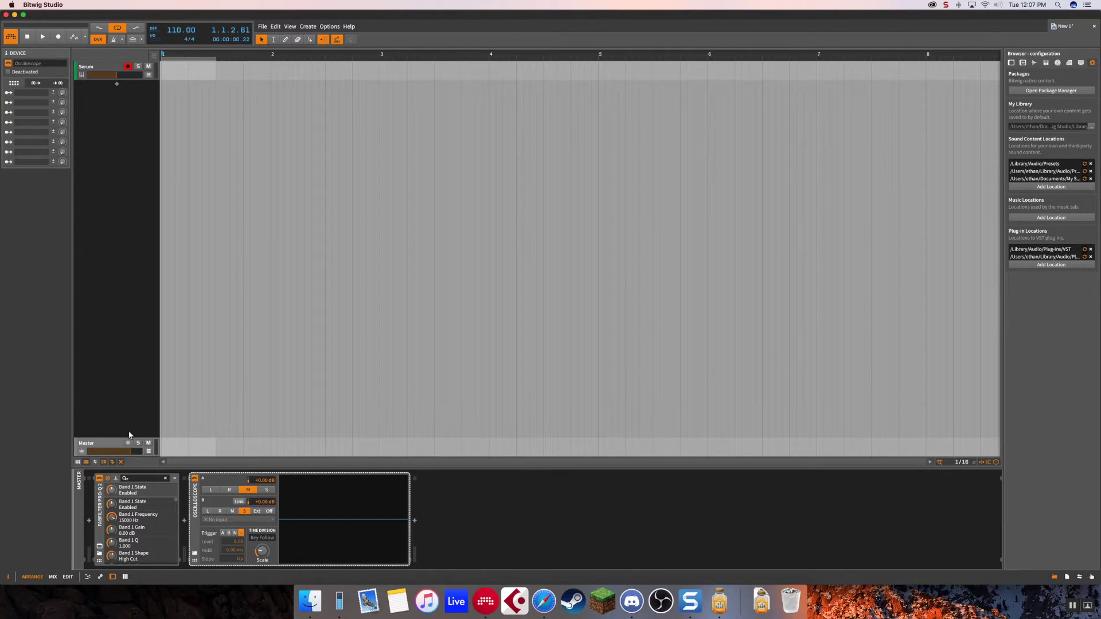
{"action": "left_click", "coordinate": [109, 443]}
{"action": "key", "text": "super+z"}
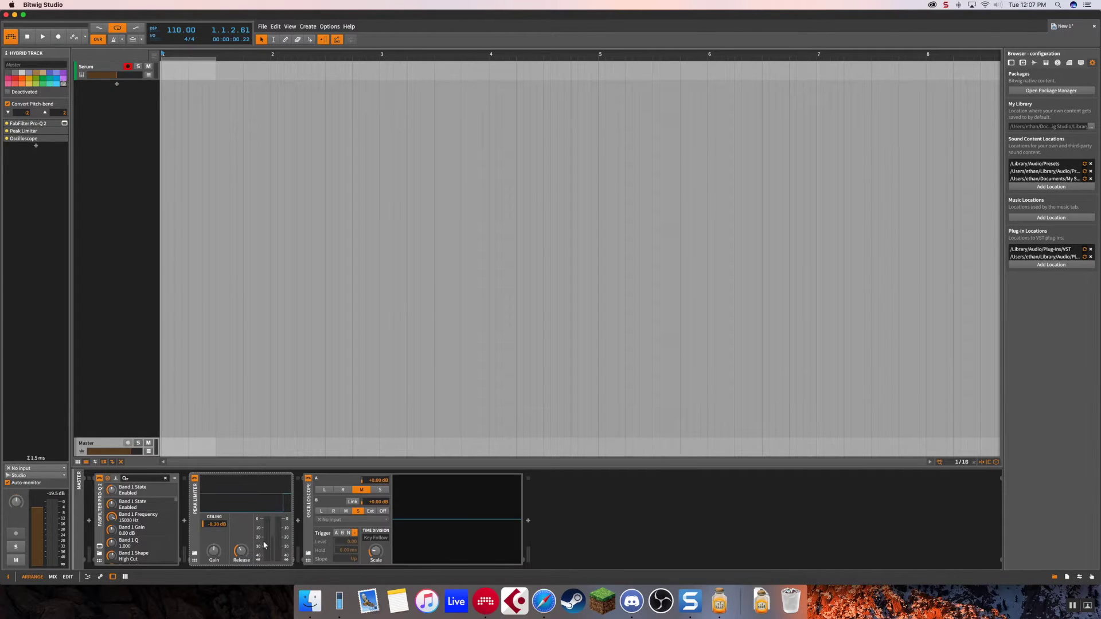
Select the Serum track and close the Serum plug-in window.
{"action": "left_click", "coordinate": [153, 427]}
{"action": "left_click", "coordinate": [115, 384]}
{"action": "left_click", "coordinate": [106, 66]}
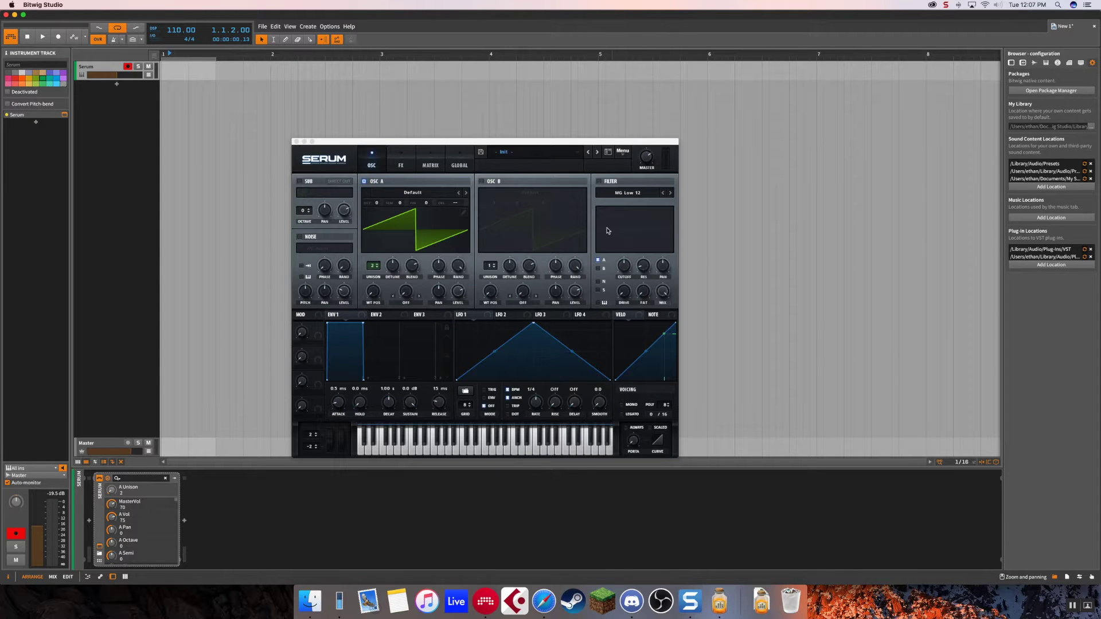
{"action": "left_click_drag", "start_coordinate": [419, 145], "coordinate": [432, 124]}
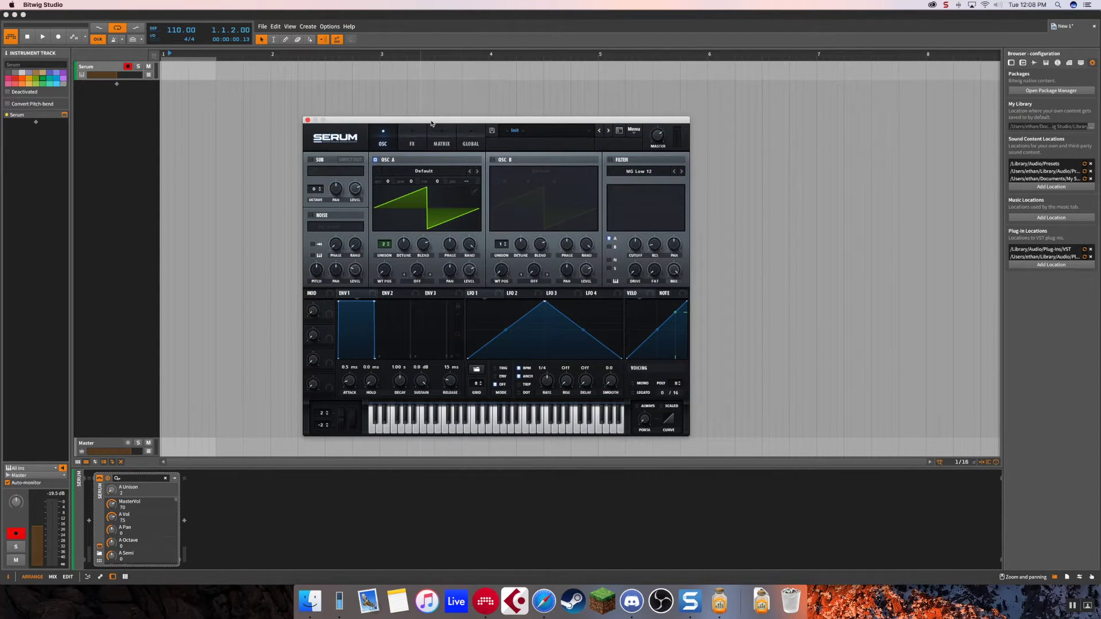
{"action": "left_click", "coordinate": [308, 120]}
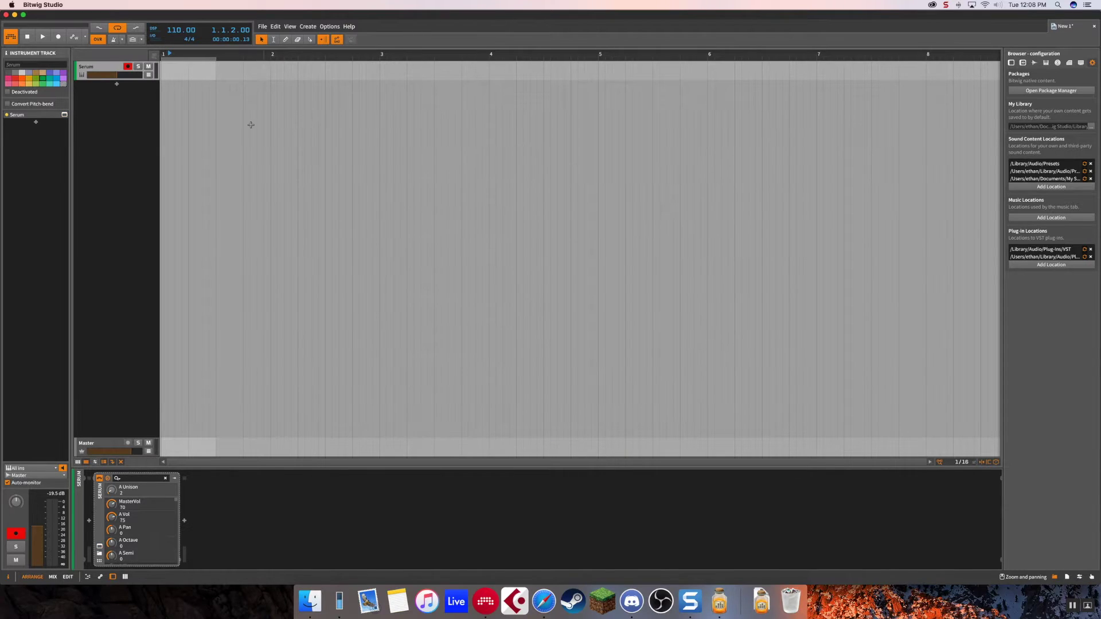
{"action": "double_click", "coordinate": [97, 134]}
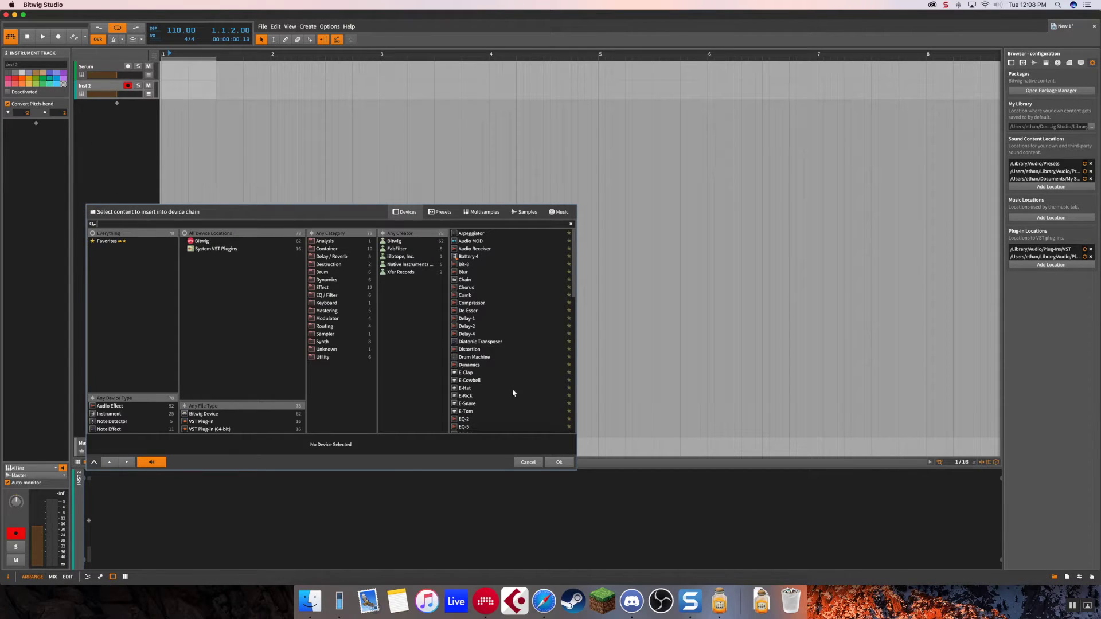
{"action": "left_click", "coordinate": [528, 462]}
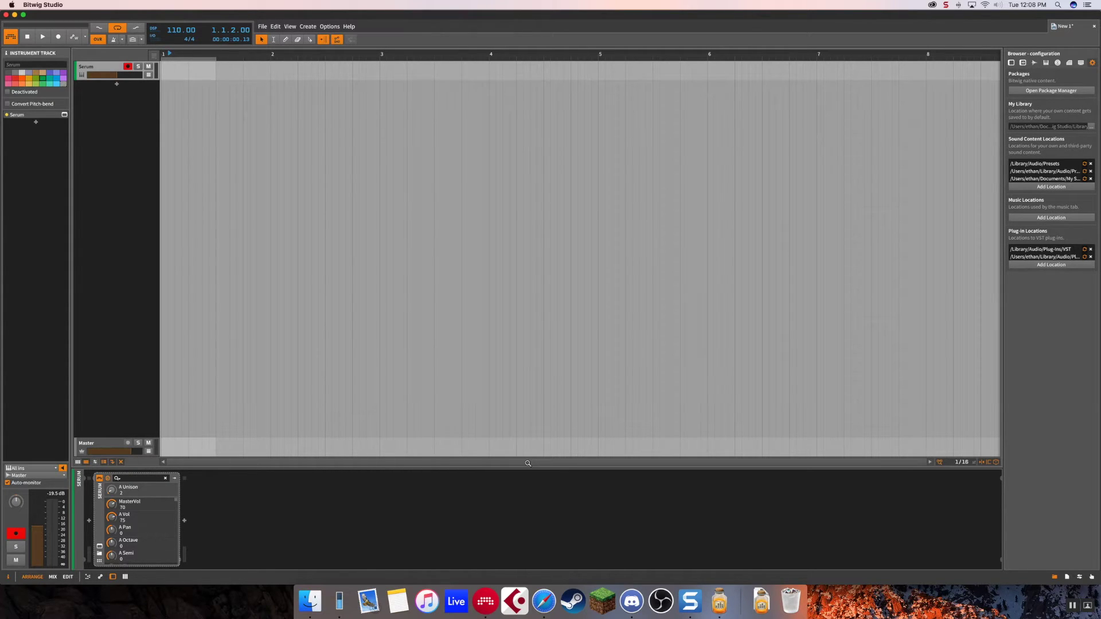
{"action": "left_click", "coordinate": [186, 103]}
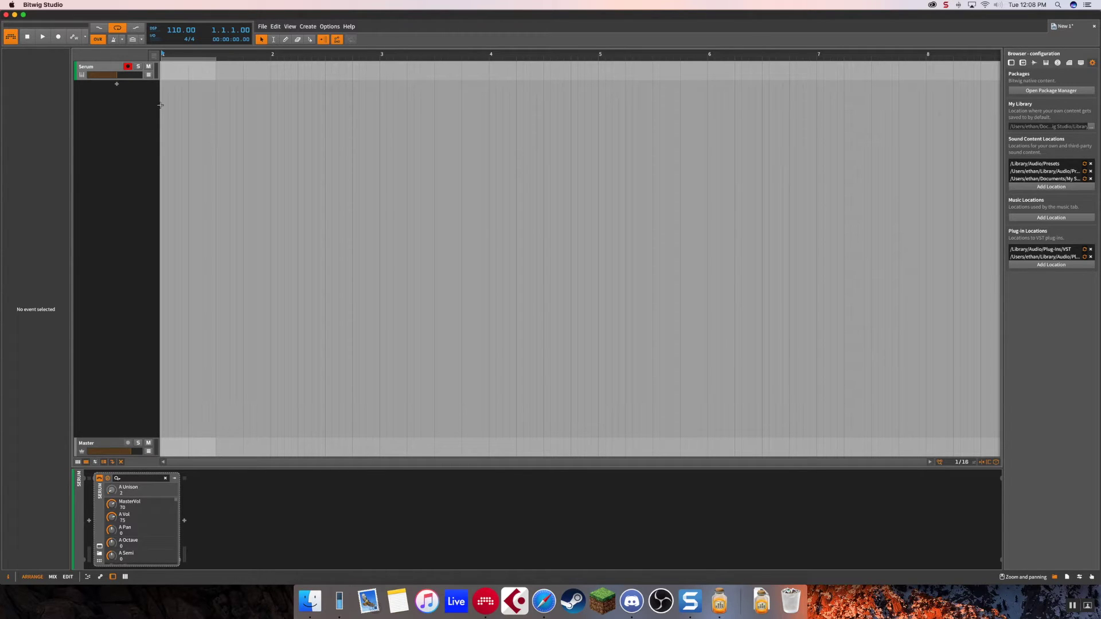
Create a second track below Serum and load the FabFilter Pro-C 2 compressor on it.
{"action": "double_click", "coordinate": [153, 139]}
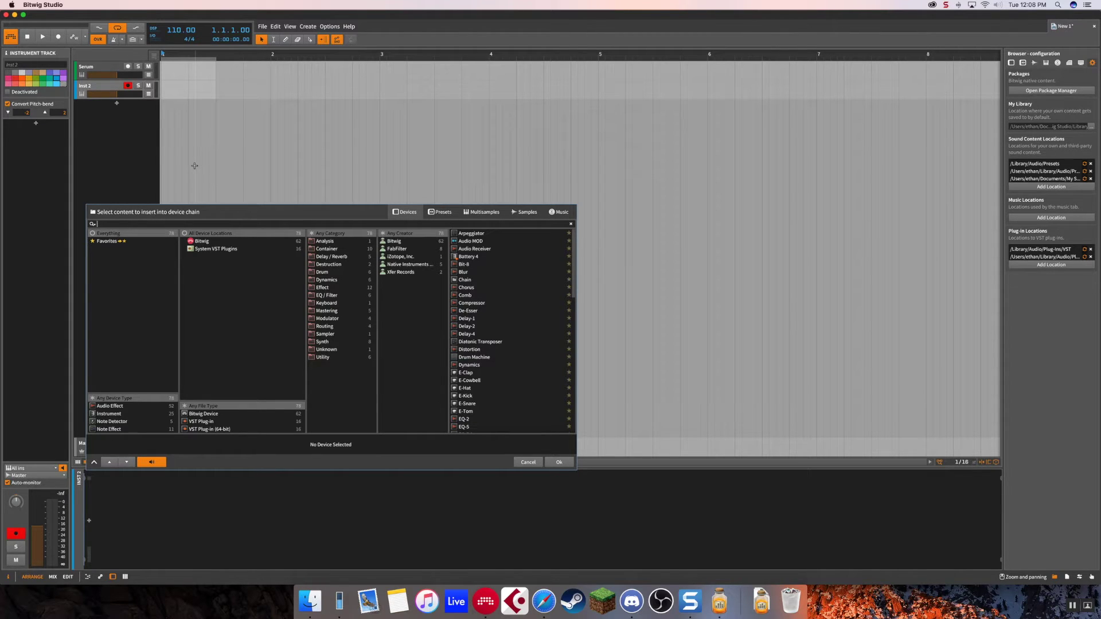
{"action": "type", "text": "q"}
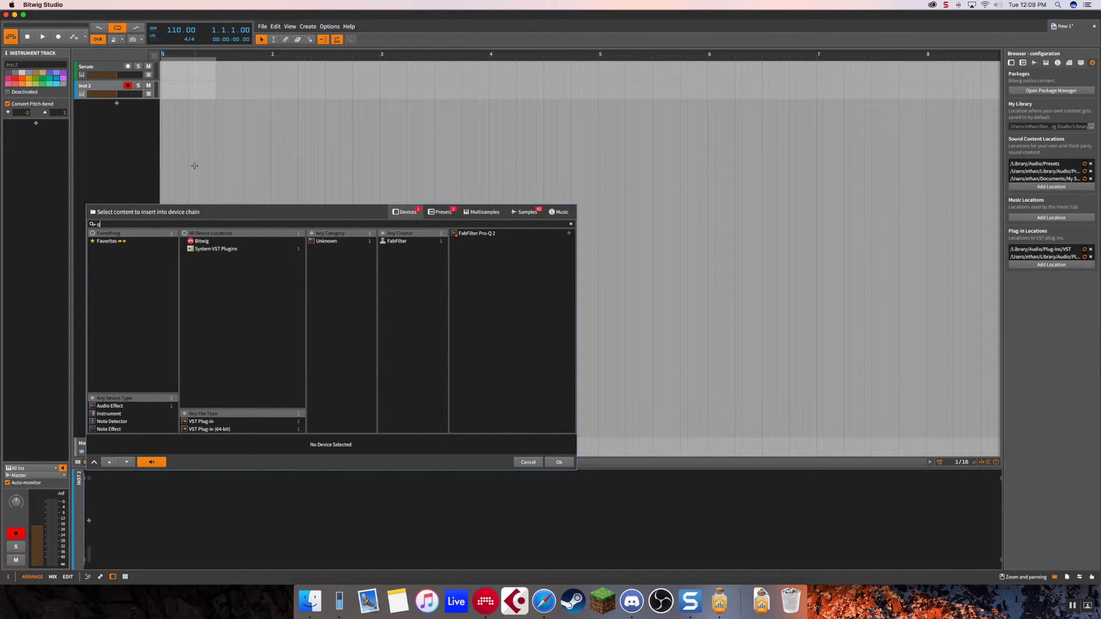
{"action": "key", "text": "BackSpace"}
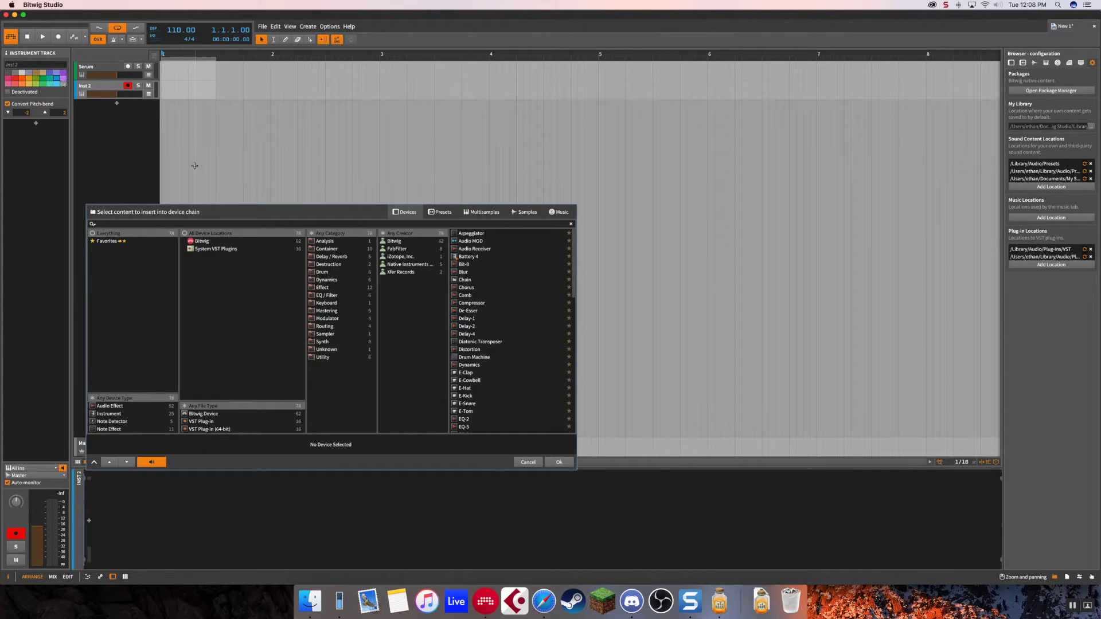
{"action": "type", "text": "c"}
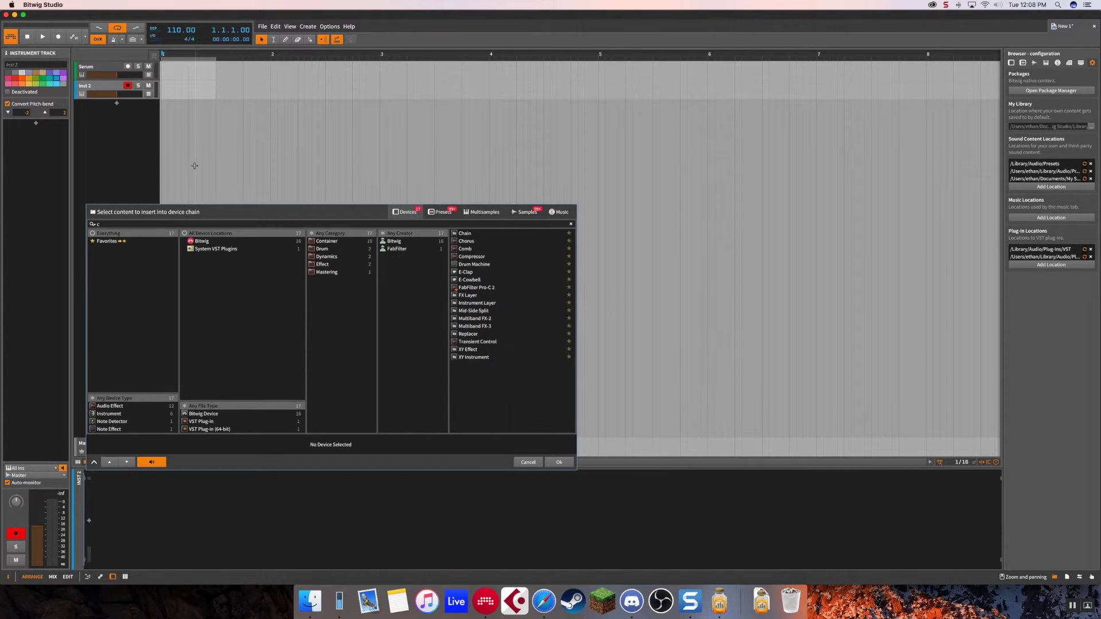
{"action": "left_click", "coordinate": [491, 288]}
{"action": "double_click", "coordinate": [490, 288]}
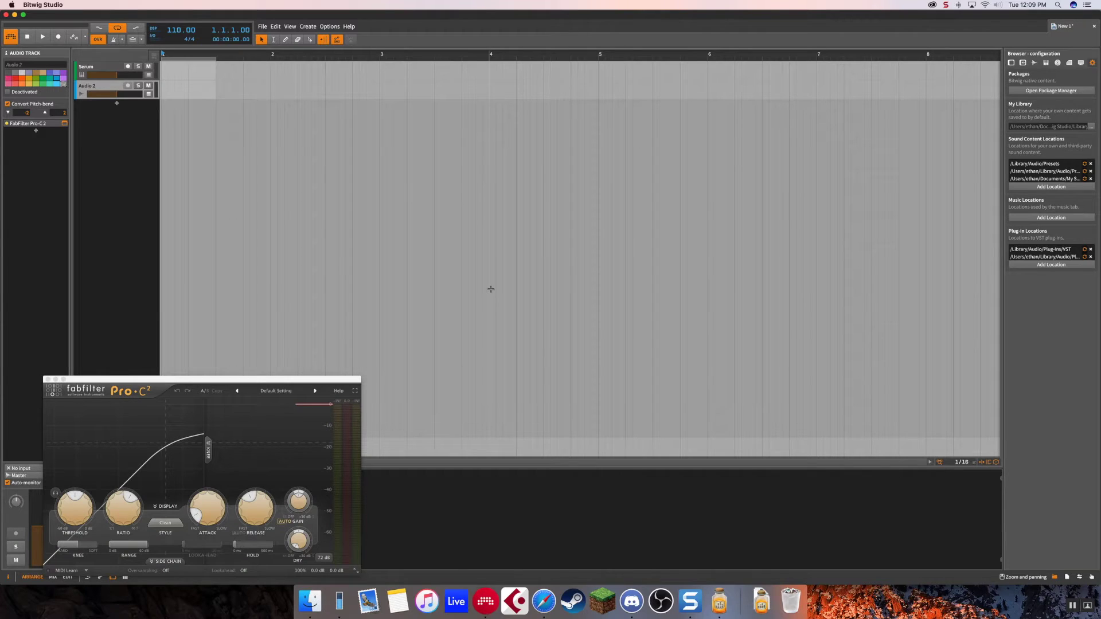
Expand Pro-C 2's side-chain section, enable its high-frequency filter, and lower the filter's cutoff to about 3079 Hz.
{"action": "left_click_drag", "start_coordinate": [199, 381], "coordinate": [439, 189]}
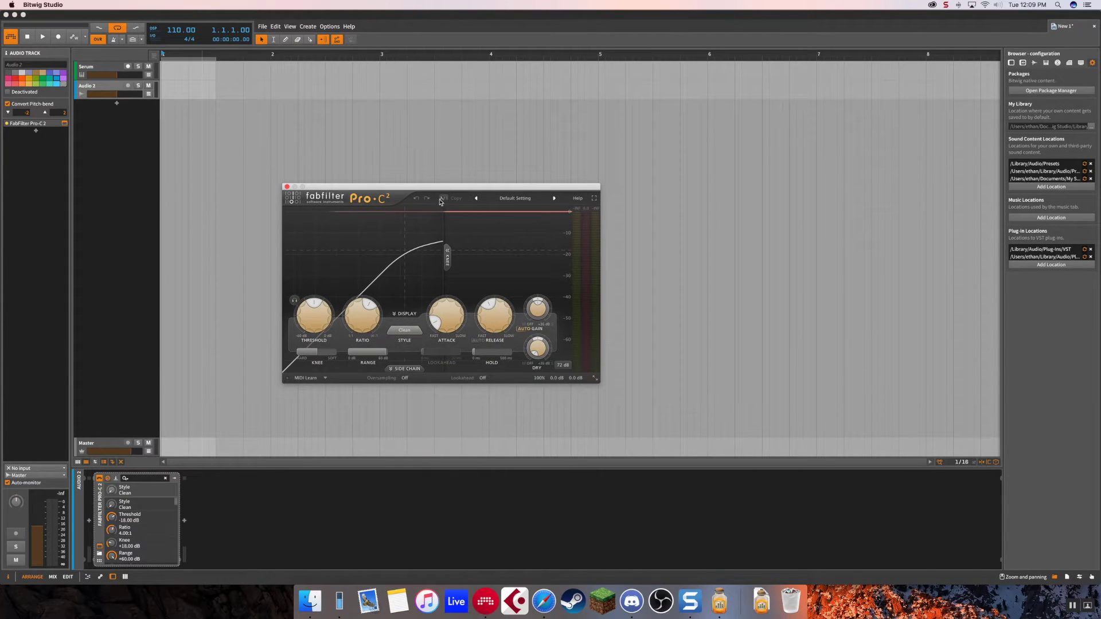
{"action": "left_click", "coordinate": [415, 370]}
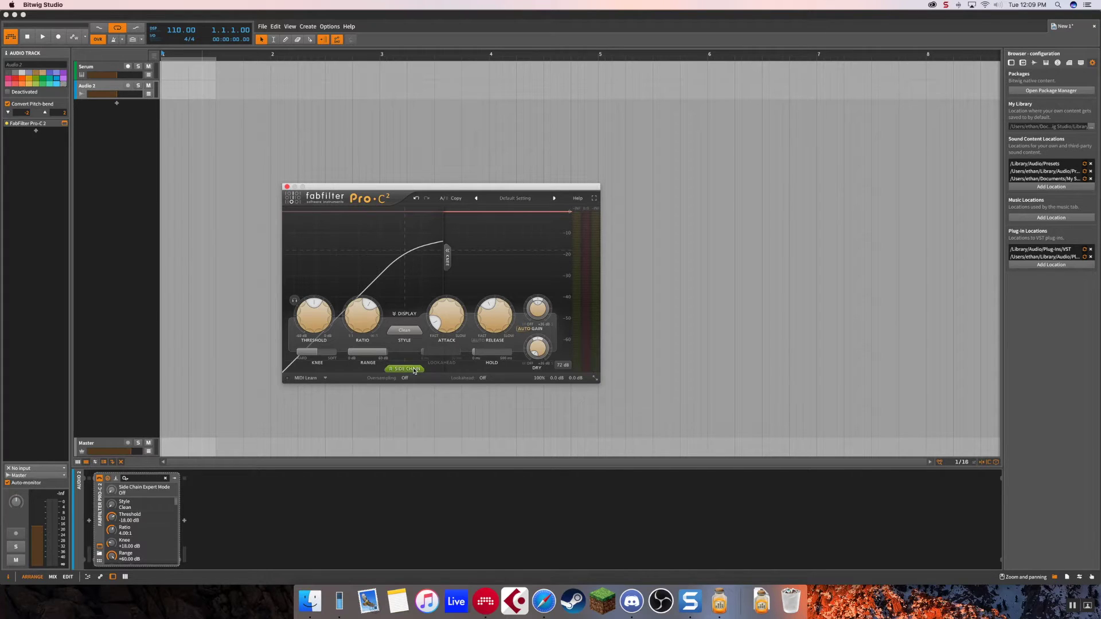
{"action": "left_click", "coordinate": [415, 370]}
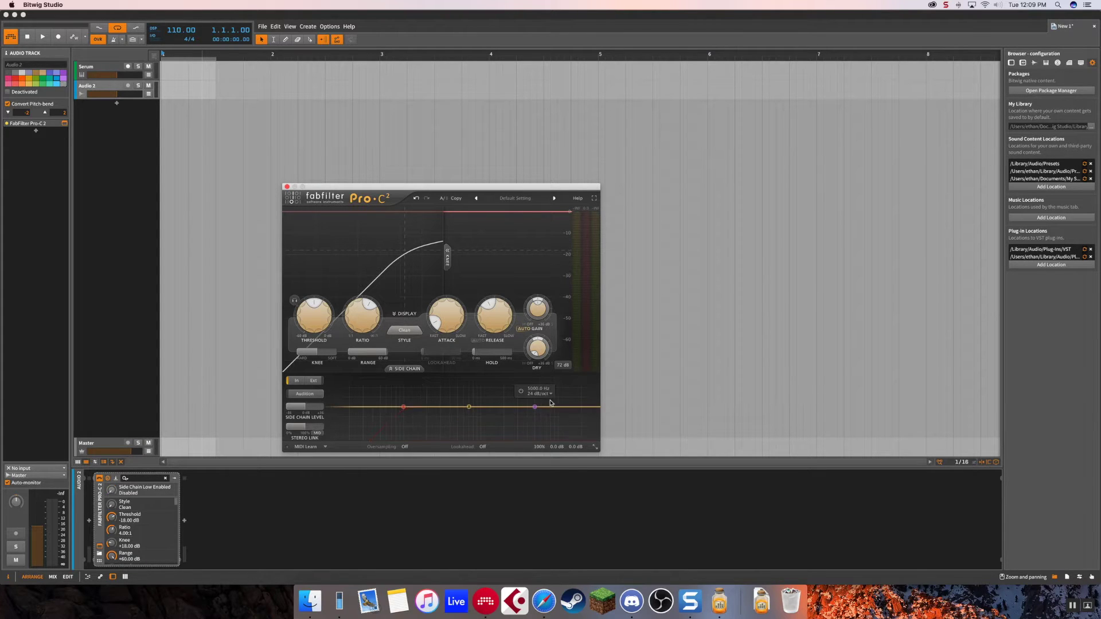
{"action": "left_click", "coordinate": [521, 391]}
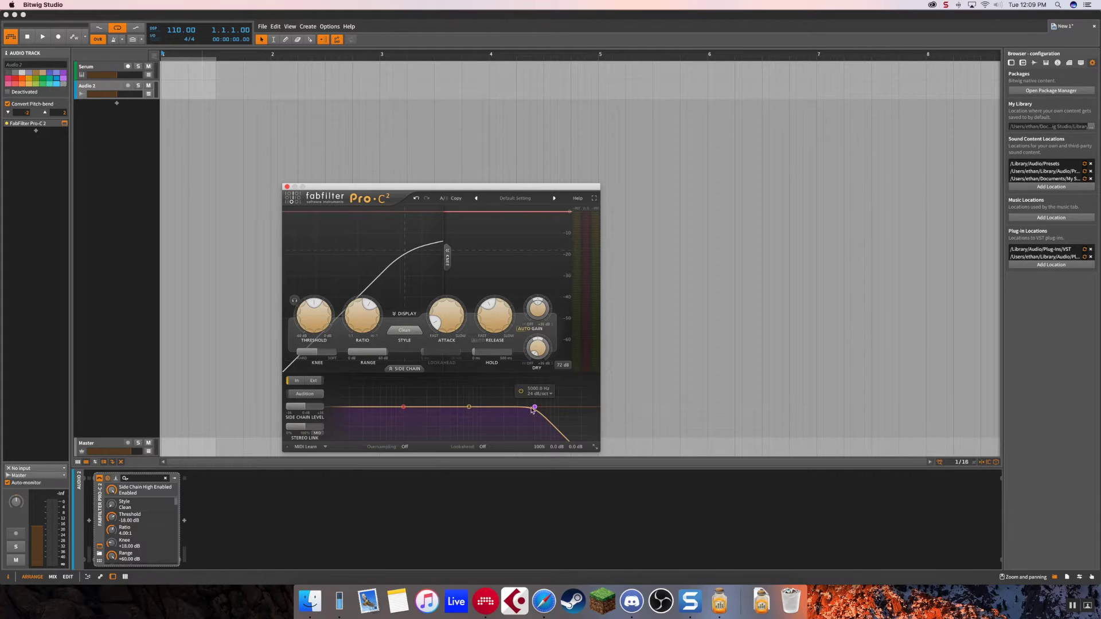
{"action": "left_click_drag", "start_coordinate": [535, 407], "coordinate": [519, 408]}
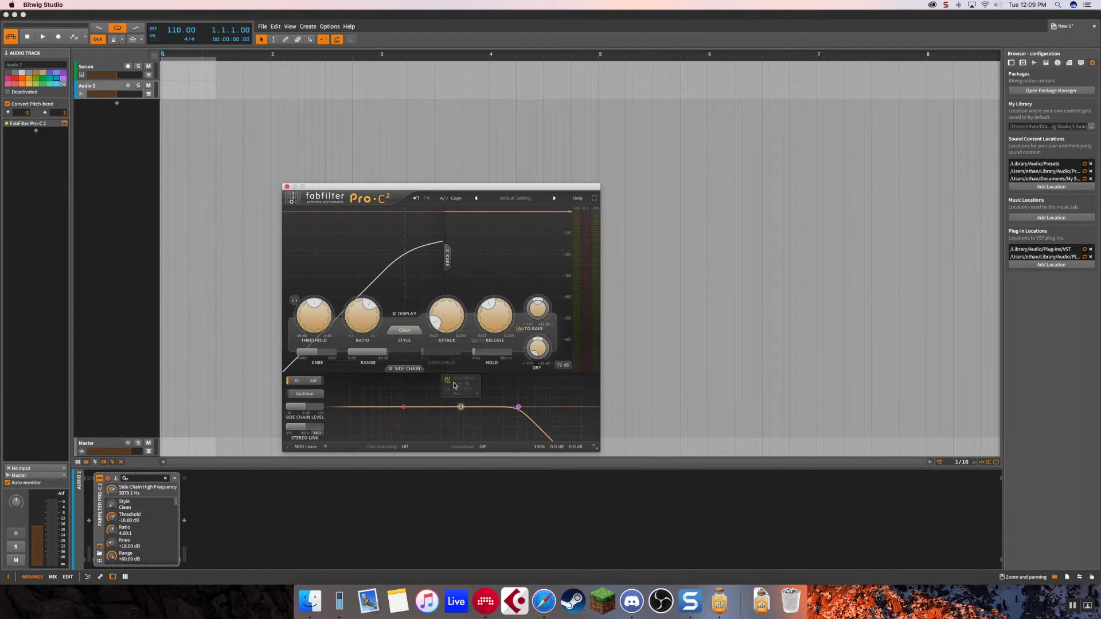
Change the side-chain mid band to Low Shelf, boost the lows below about 170 Hz, and raise its Q.
{"action": "left_click", "coordinate": [467, 395]}
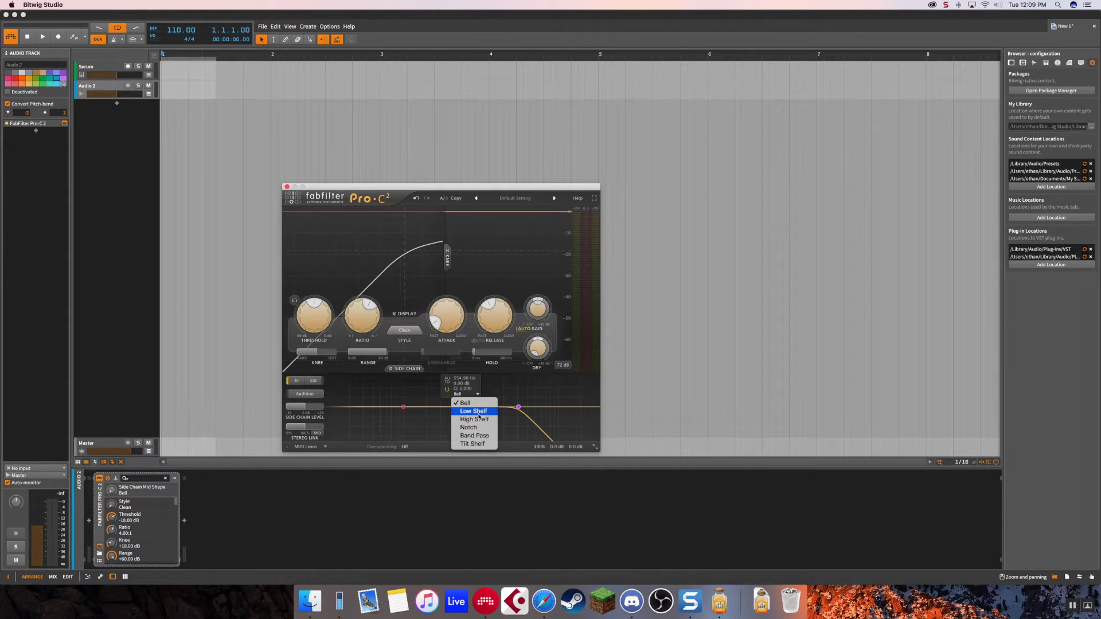
{"action": "left_click", "coordinate": [472, 413]}
{"action": "left_click_drag", "start_coordinate": [460, 406], "coordinate": [422, 400]}
{"action": "scroll", "coordinate": [422, 400], "scroll_direction": "up", "scroll_amount": 5}
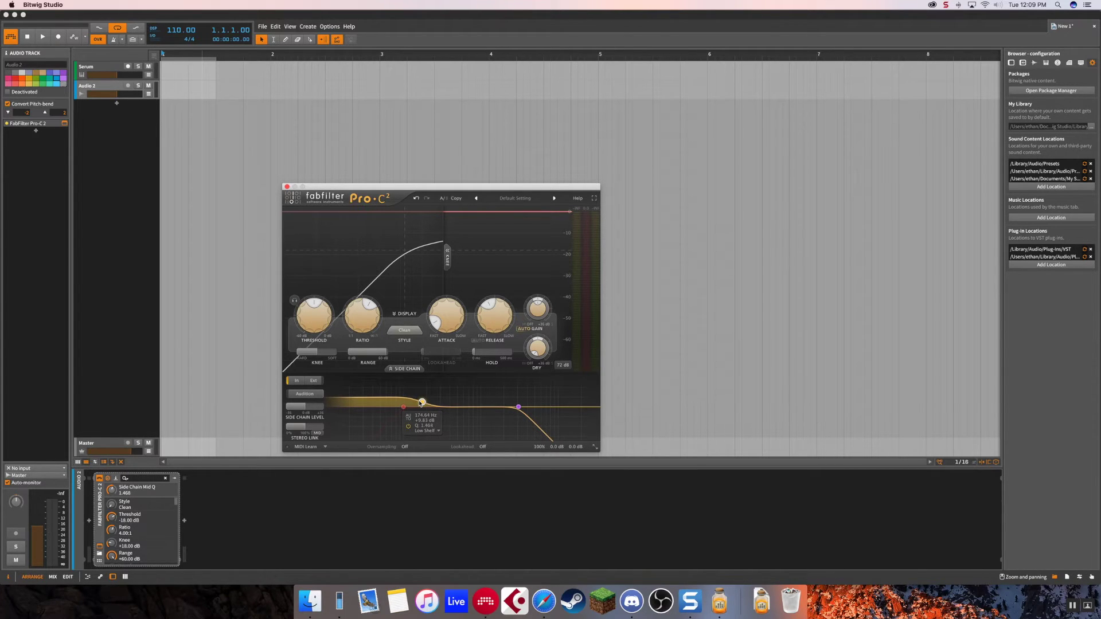
{"action": "scroll", "coordinate": [422, 402], "scroll_direction": "up", "scroll_amount": 1}
{"action": "left_click_drag", "start_coordinate": [421, 403], "coordinate": [418, 402]}
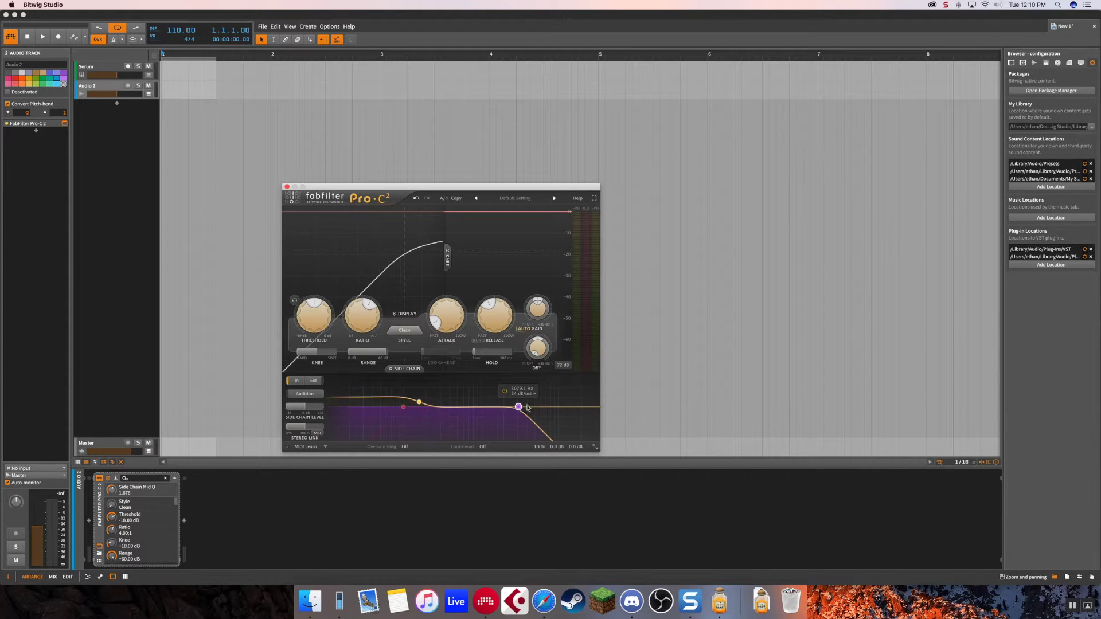
Raise the compressor's attack to about 7 ms and turn Auto Gain off.
{"action": "scroll", "coordinate": [519, 394], "scroll_direction": "down", "scroll_amount": 3}
{"action": "scroll", "coordinate": [519, 394], "scroll_direction": "up", "scroll_amount": 3}
{"action": "left_click_drag", "start_coordinate": [453, 316], "coordinate": [454, 304]}
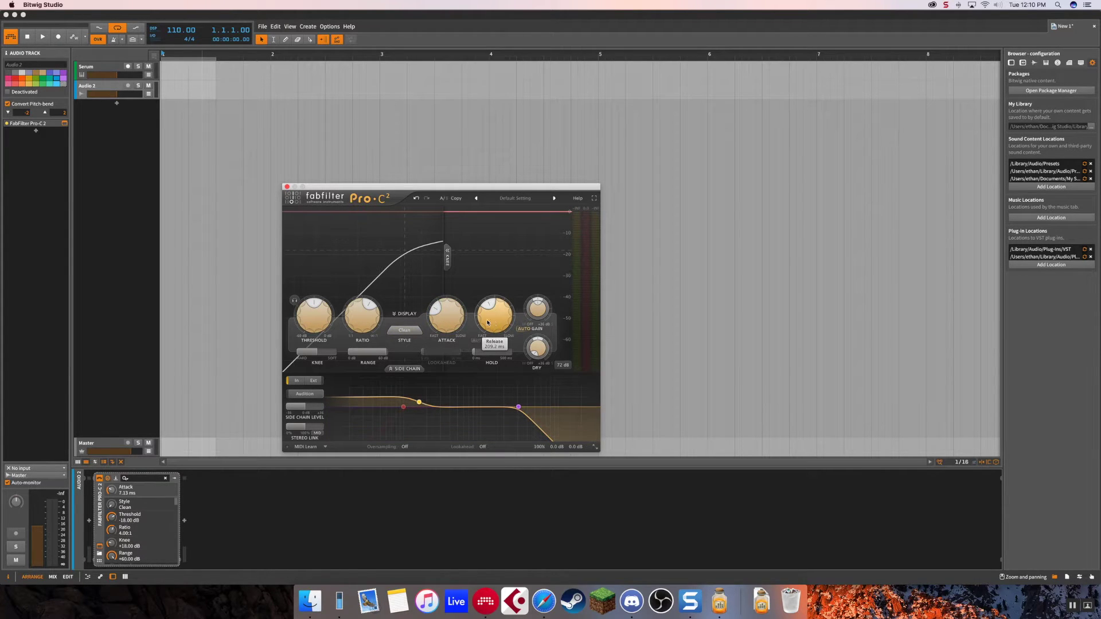
{"action": "mouse_move", "coordinate": [491, 323]}
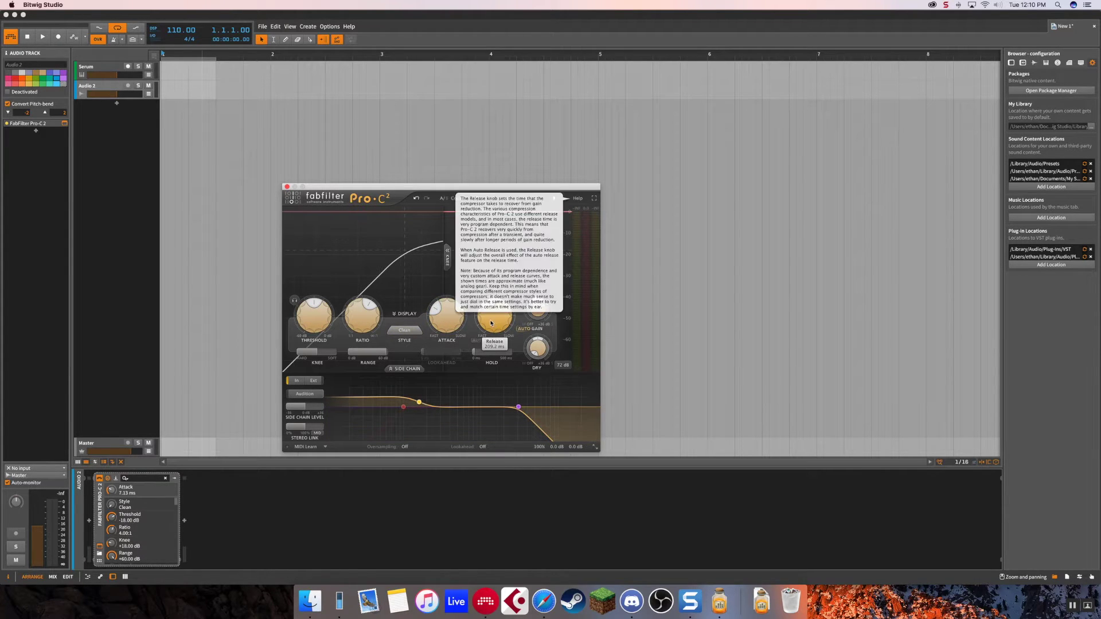
{"action": "left_click", "coordinate": [527, 331]}
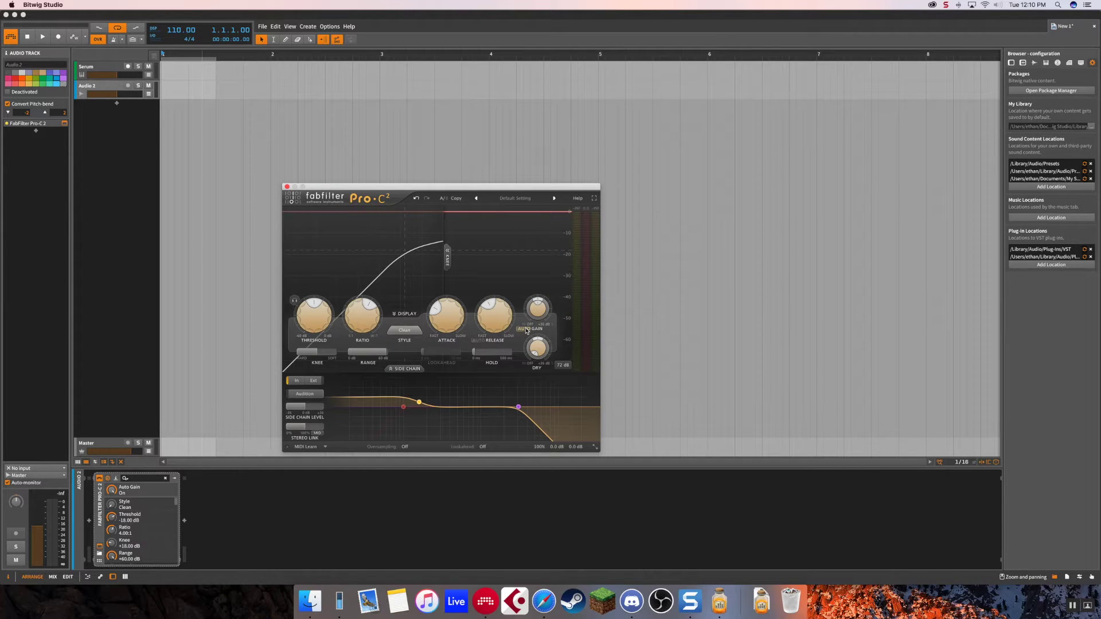
{"action": "left_click", "coordinate": [527, 331]}
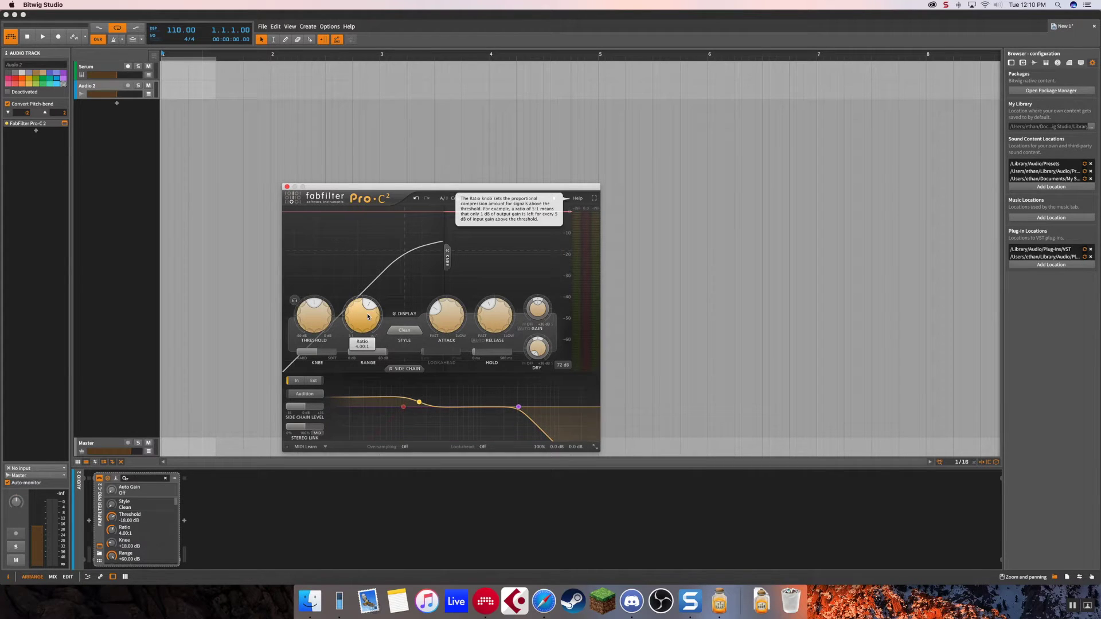
Set the compression style to Pumping and lower the threshold to about -31.6 dB.
{"action": "left_click", "coordinate": [404, 331]}
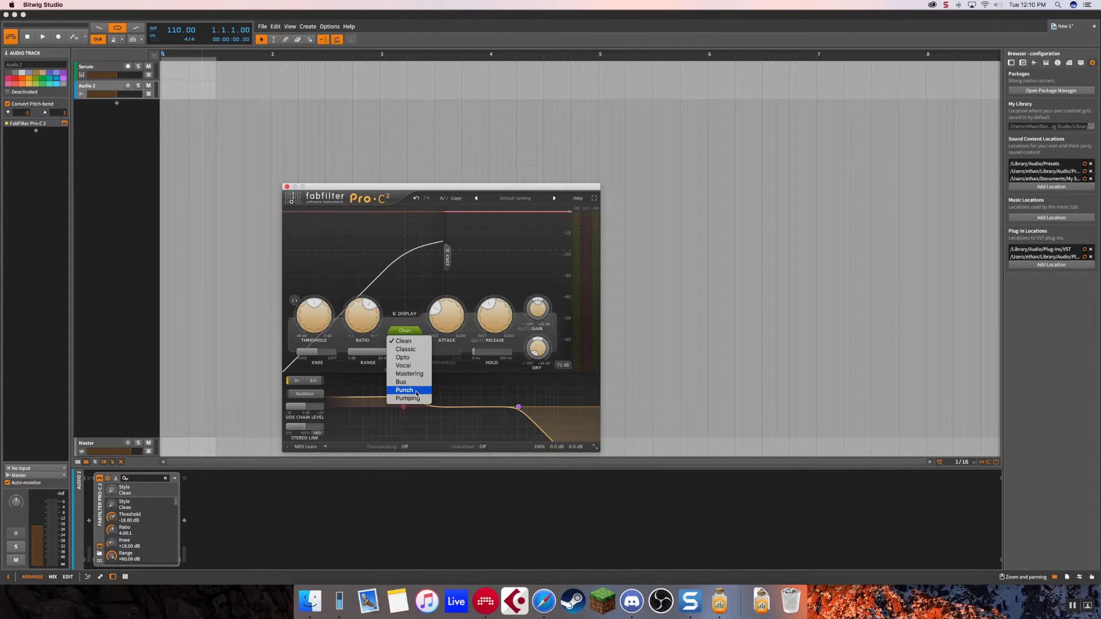
{"action": "left_click", "coordinate": [351, 332]}
{"action": "left_click_drag", "start_coordinate": [317, 342], "coordinate": [319, 349]}
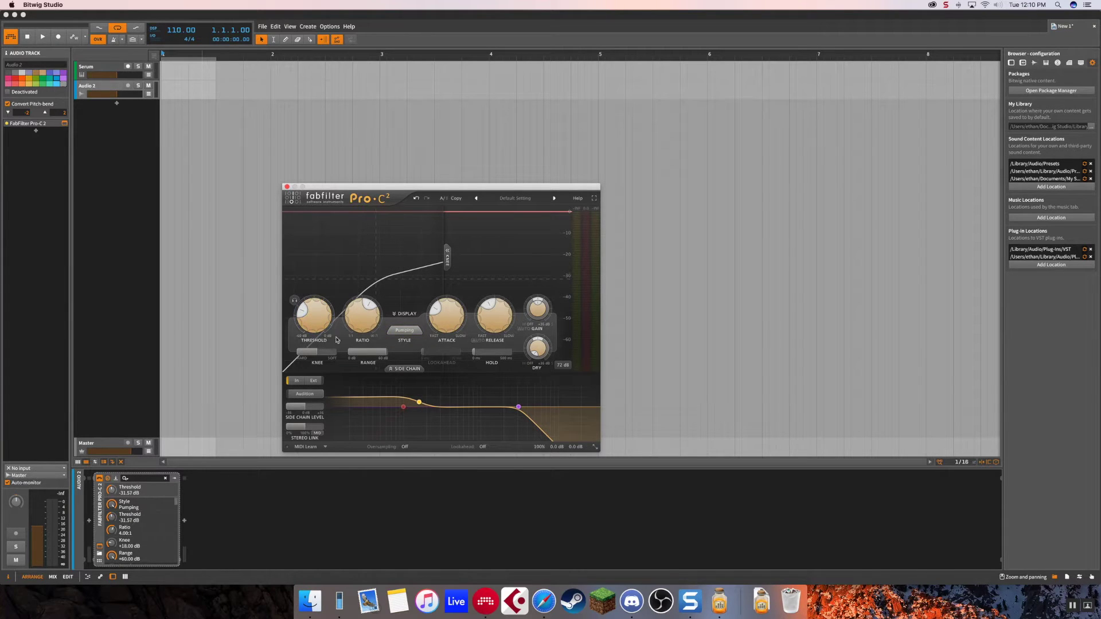
Try reducing the knee to nearly 0 dB, and reset it to its default.
{"action": "mouse_move", "coordinate": [317, 354]}
{"action": "mouse_move", "coordinate": [316, 353]}
{"action": "left_mouse_down"}
{"action": "mouse_move", "coordinate": [433, 352]}
{"action": "mouse_move", "coordinate": [191, 354]}
{"action": "mouse_move", "coordinate": [333, 362]}
{"action": "left_mouse_up"}
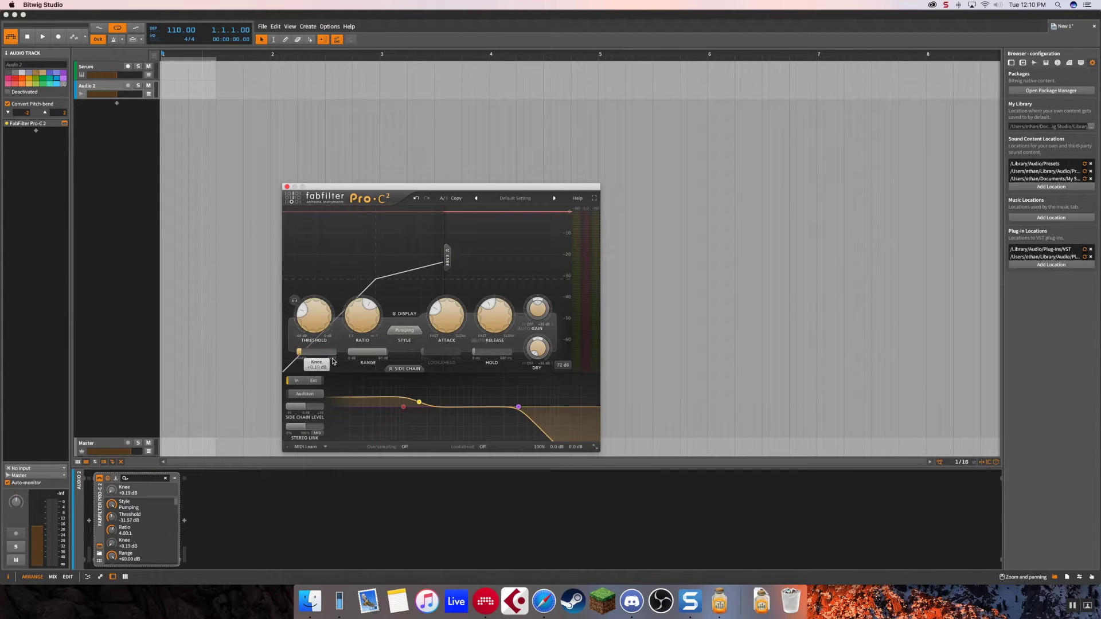
{"action": "double_click", "coordinate": [316, 352]}
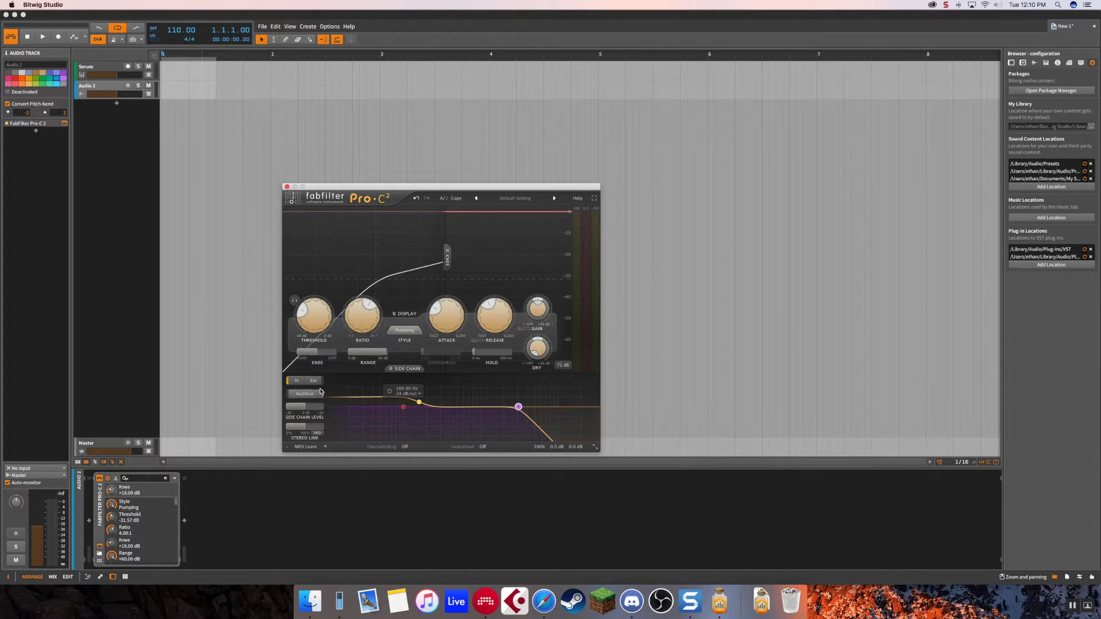
Close the Pro-C 2 window and inspect the sidechain input selection on its device in the chain.
{"action": "left_click_drag", "start_coordinate": [368, 188], "coordinate": [353, 152]}
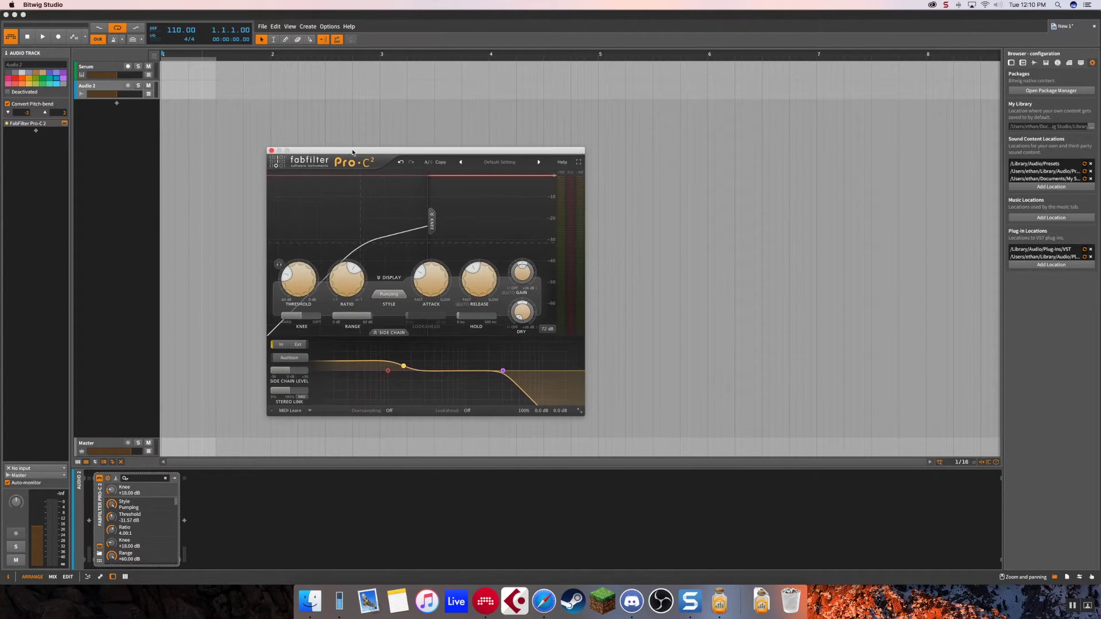
{"action": "left_click", "coordinate": [272, 150]}
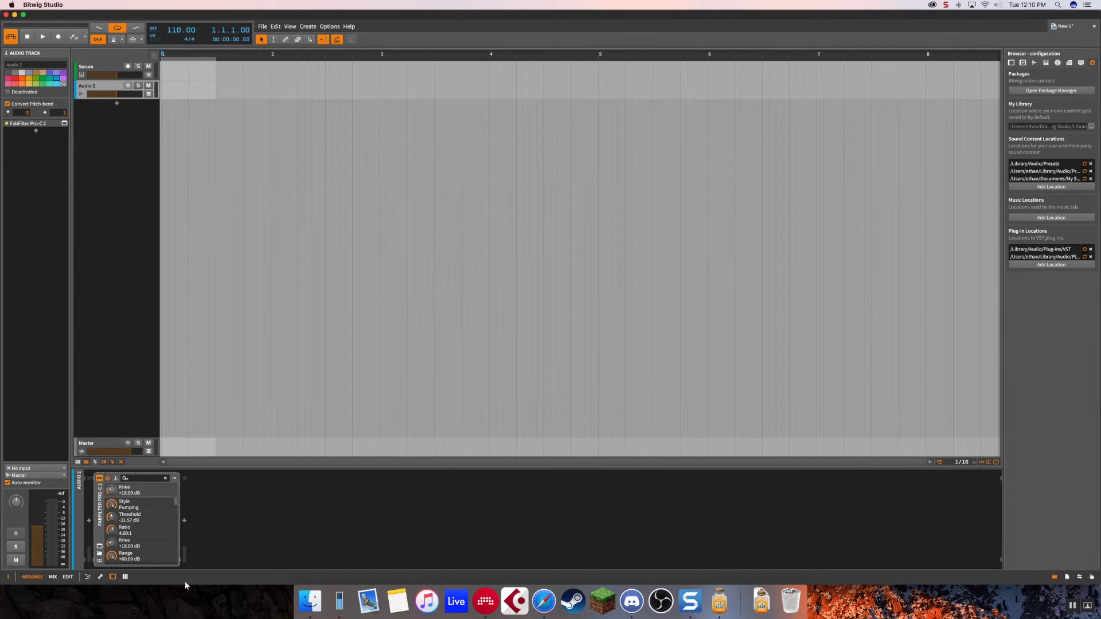
{"action": "left_click", "coordinate": [100, 504]}
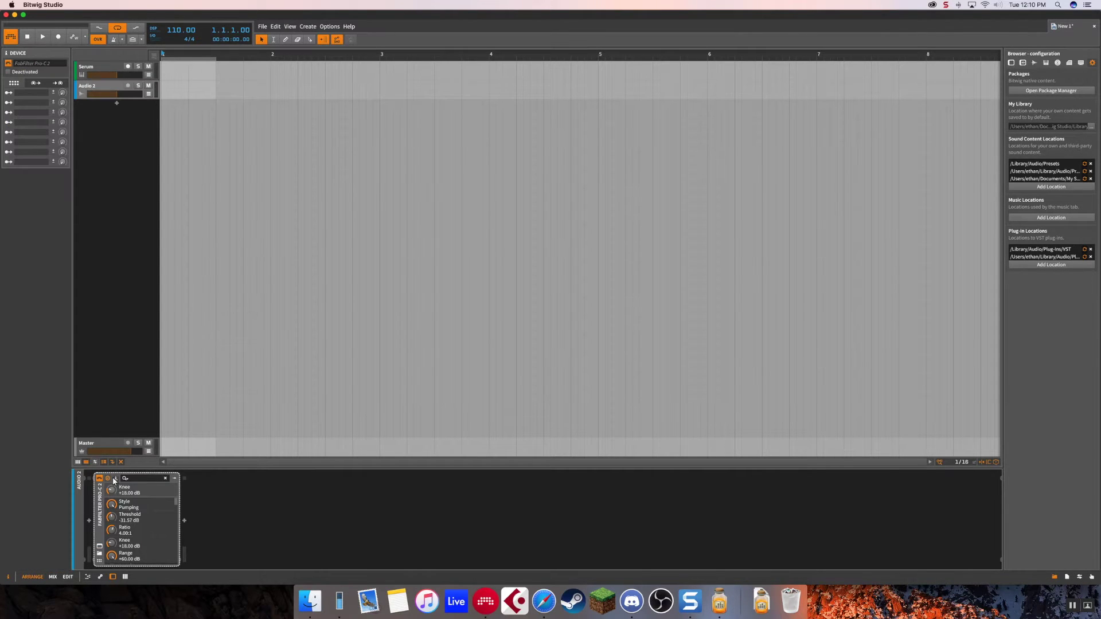
{"action": "left_click", "coordinate": [116, 478]}
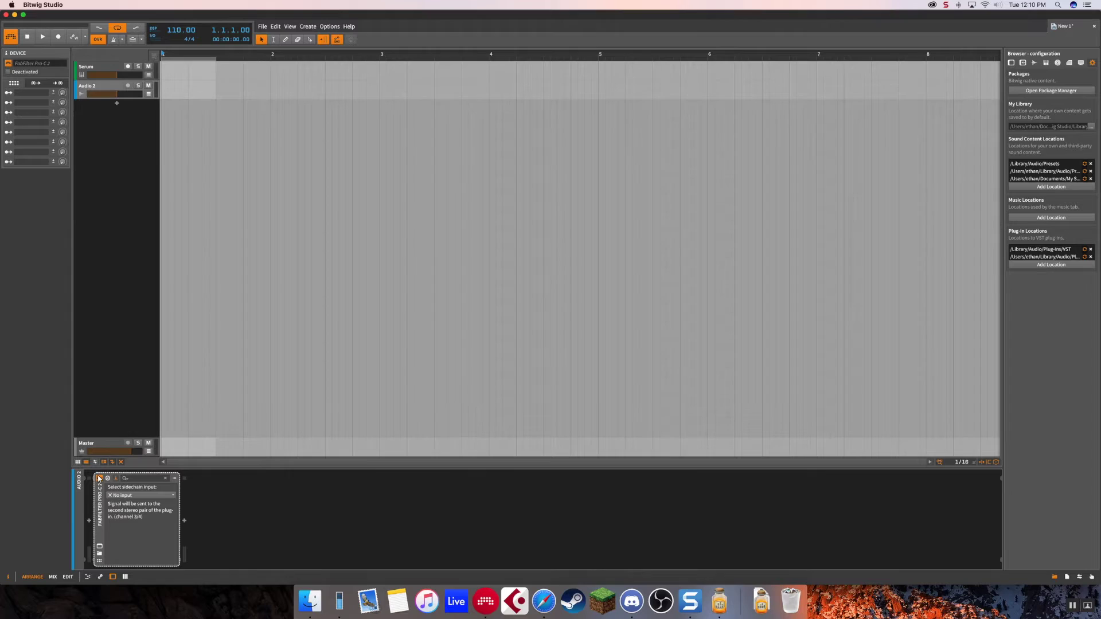
{"action": "left_click", "coordinate": [108, 478]}
Insert Bitwig's Dynamics device after Pro-C 2 and open its sidechain FX chain.
{"action": "double_click", "coordinate": [222, 511]}
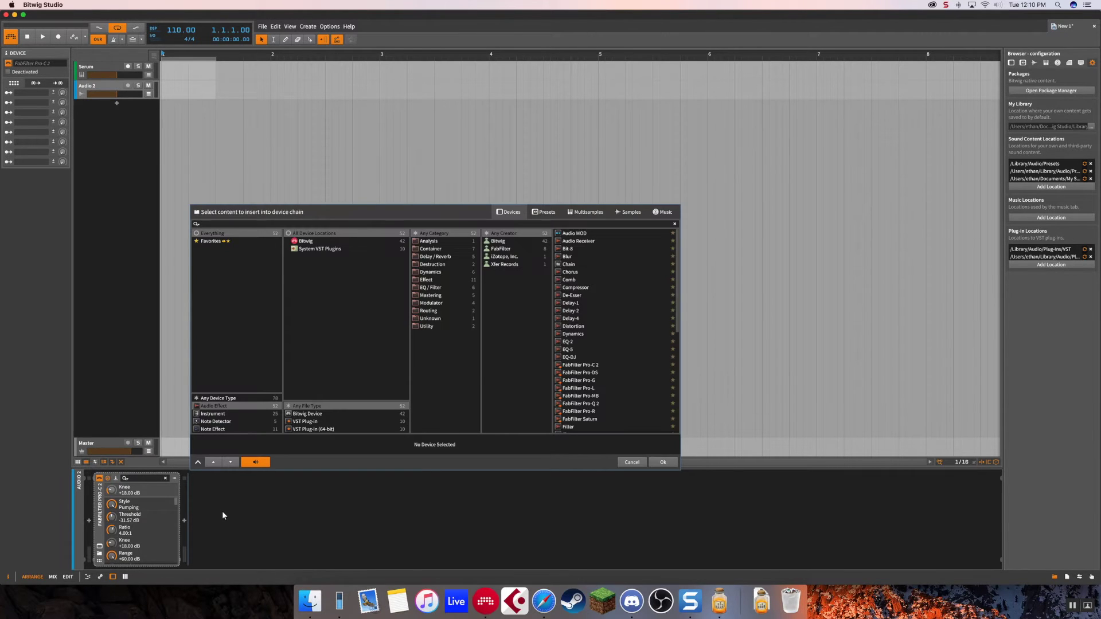
{"action": "type", "text": "dy"}
{"action": "double_click", "coordinate": [572, 248]}
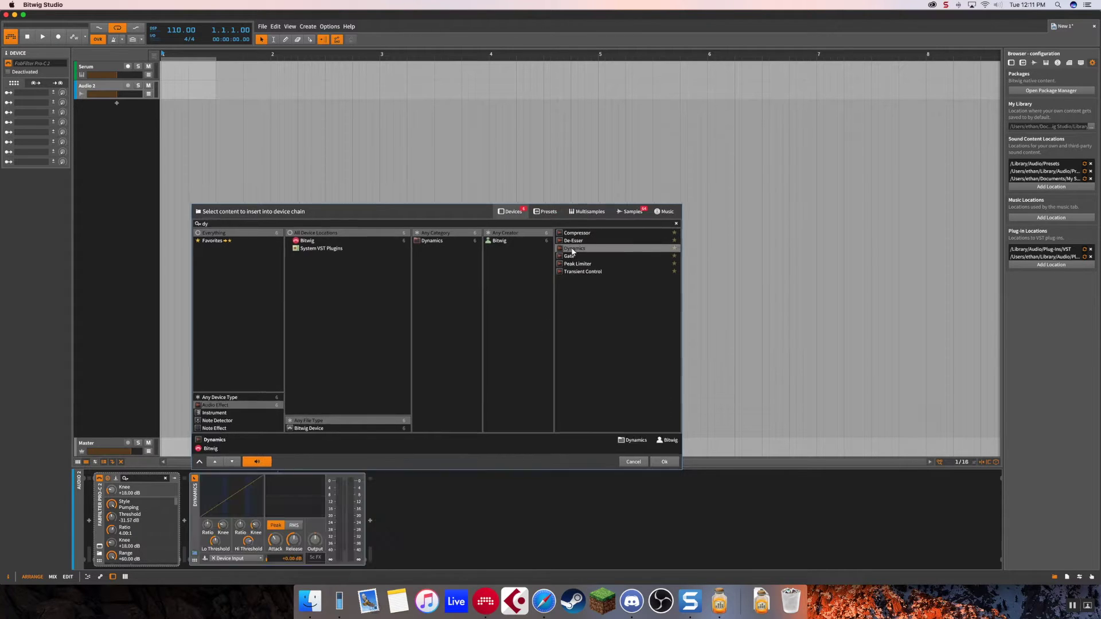
{"action": "left_click", "coordinate": [313, 559]}
Add an EQ-5 inside the Dynamics device's sidechain FX chain.
{"action": "left_click", "coordinate": [367, 531]}
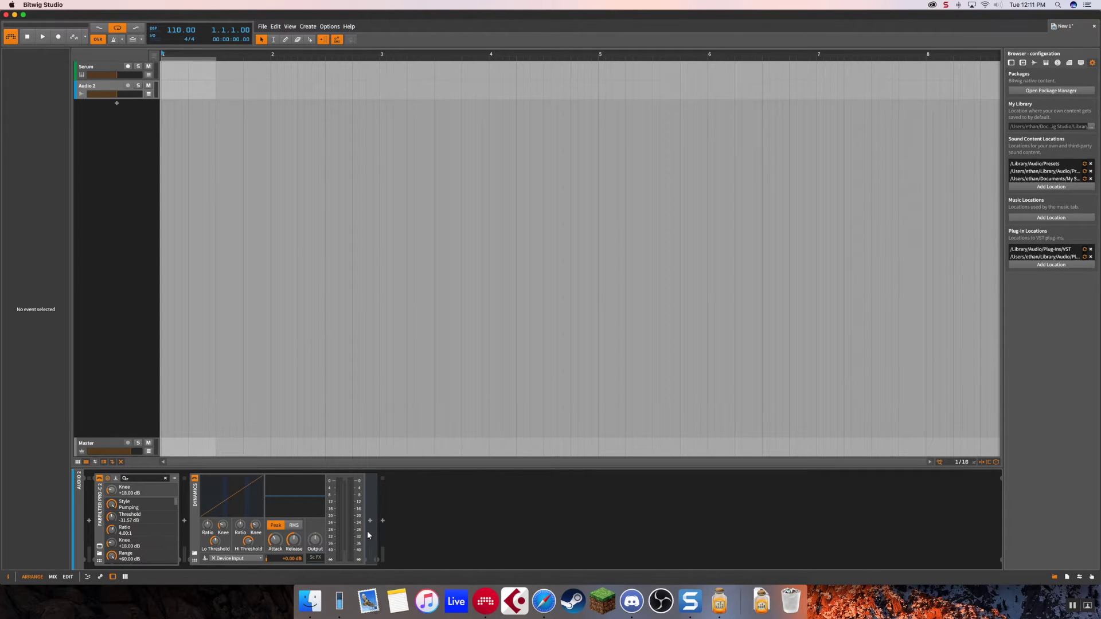
{"action": "left_click", "coordinate": [367, 531]}
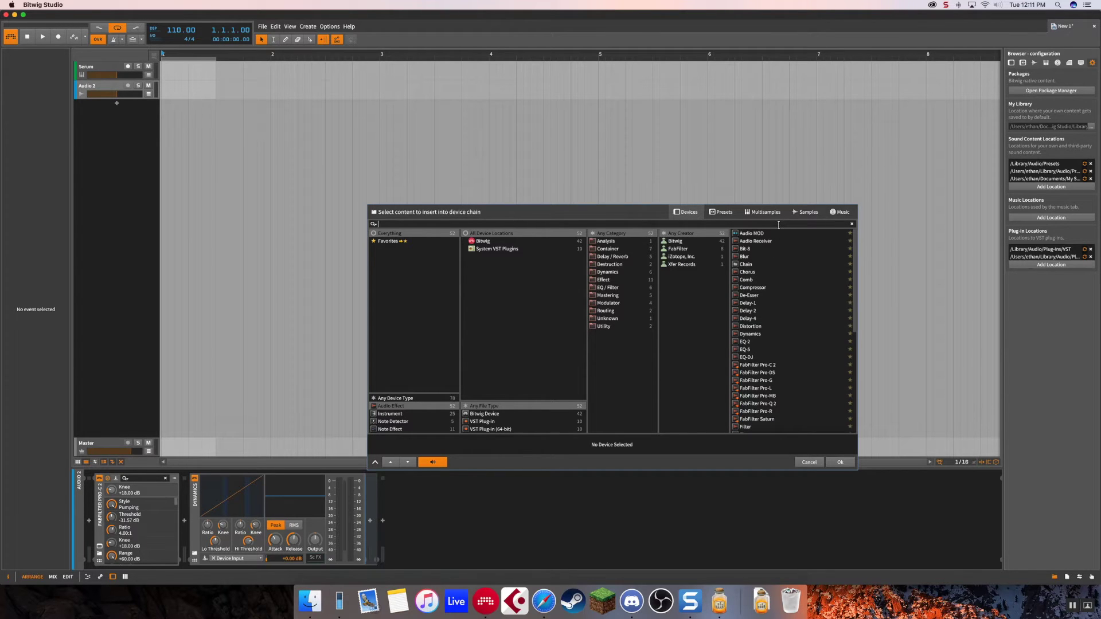
{"action": "type", "text": "re"}
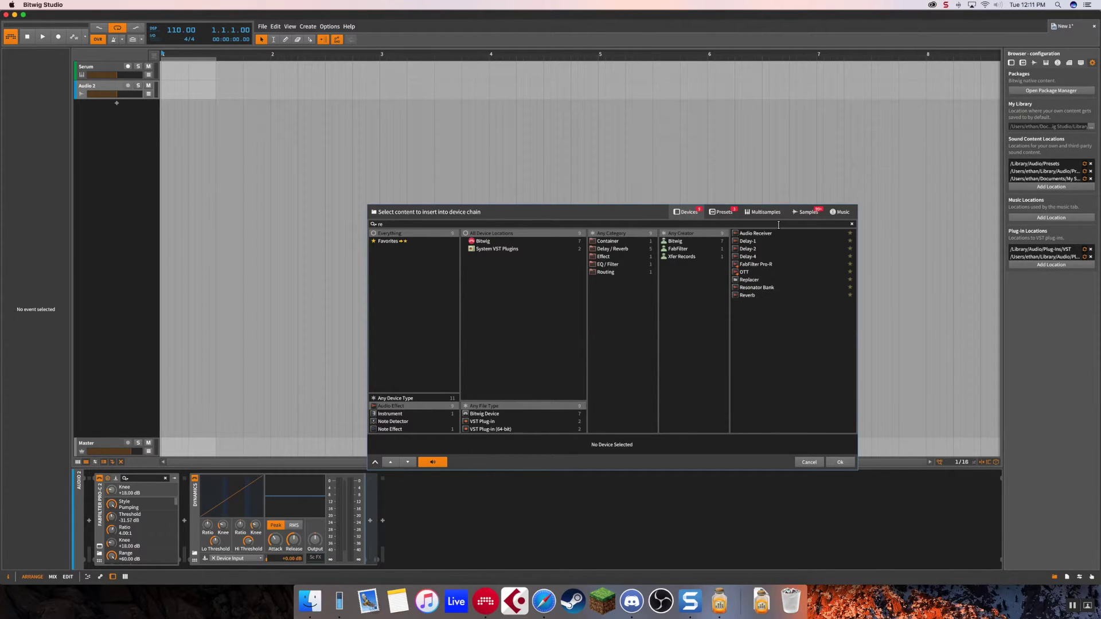
{"action": "key", "text": "BackSpace"}
{"action": "key", "text": "BackSpace"}
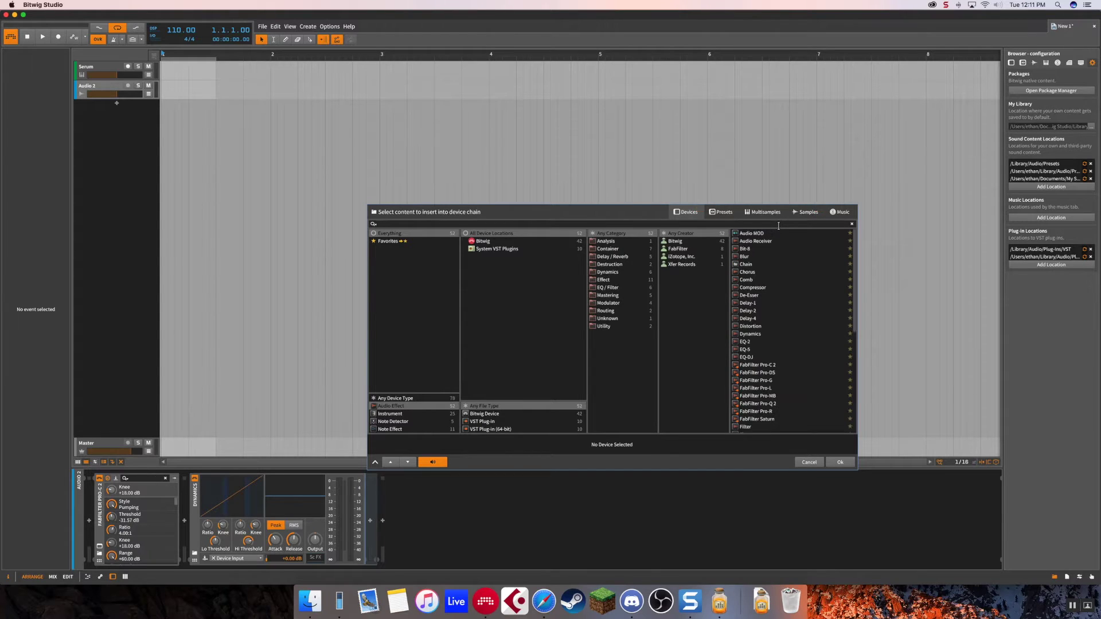
{"action": "type", "text": "eq"}
{"action": "double_click", "coordinate": [759, 242]}
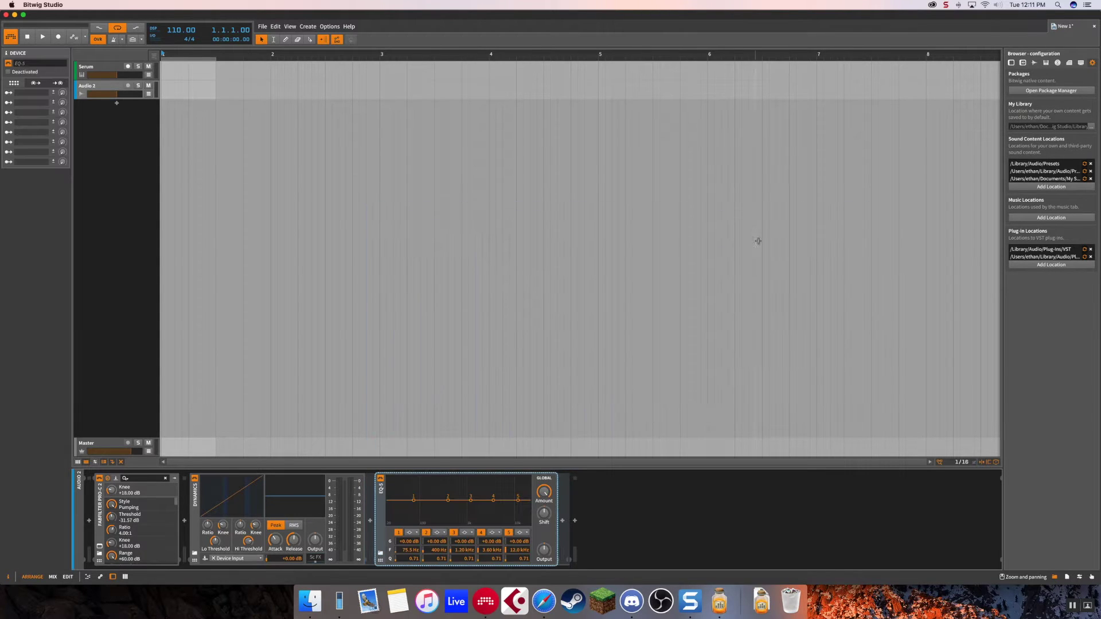
Set EQ-5's first band to a low shelf at 150 Hz with 10 dB of gain.
{"action": "left_click", "coordinate": [92, 497]}
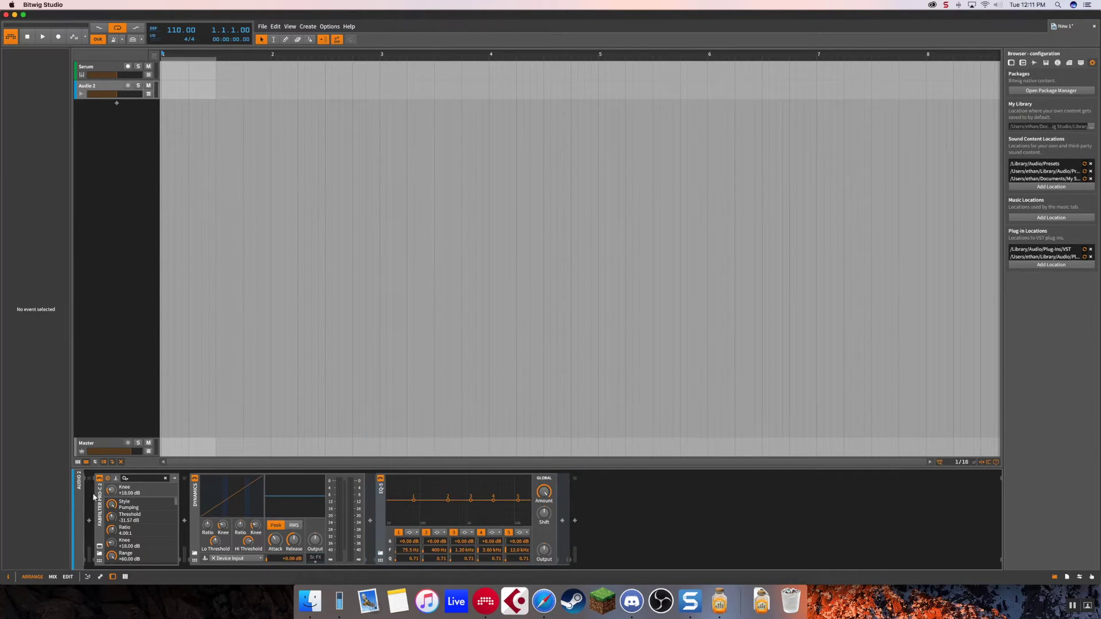
{"action": "left_click", "coordinate": [382, 517]}
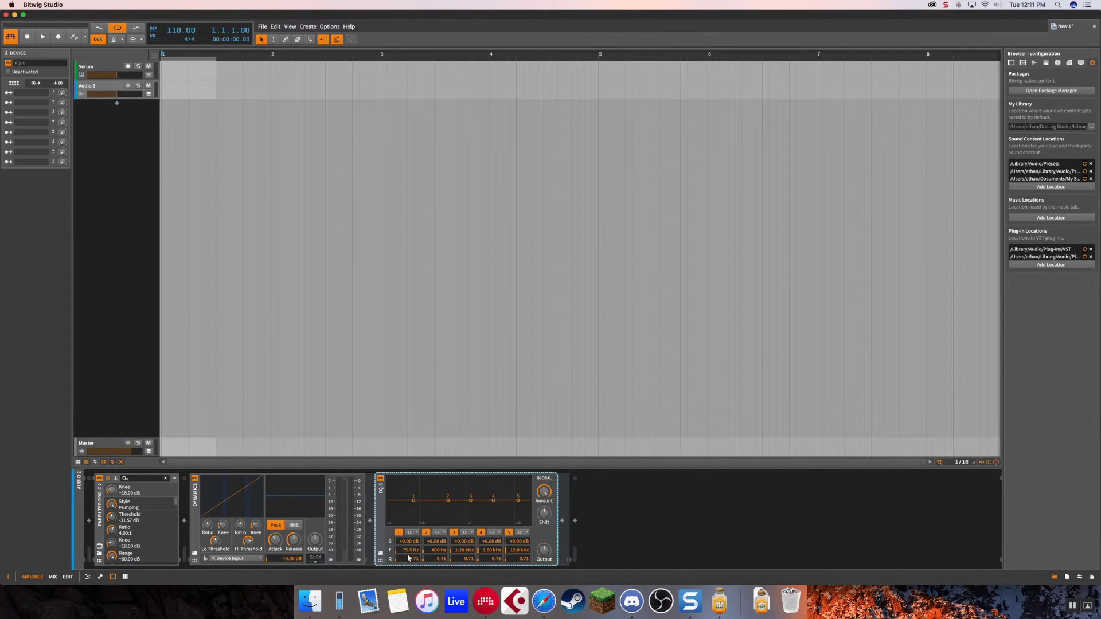
{"action": "left_click", "coordinate": [410, 533]}
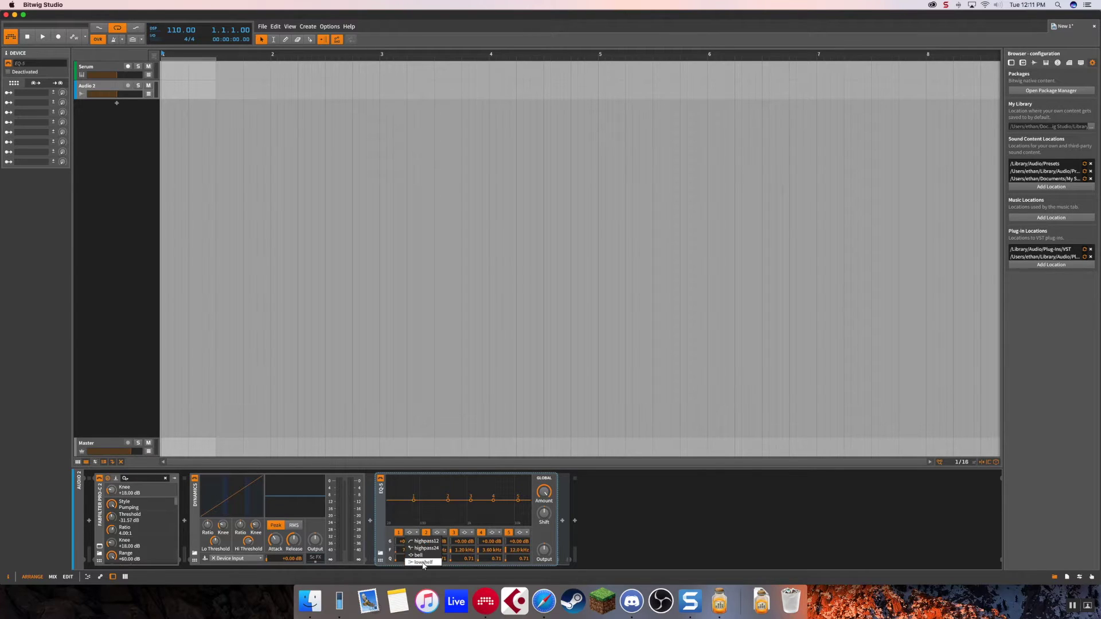
{"action": "left_click", "coordinate": [423, 562]}
{"action": "double_click", "coordinate": [404, 550]}
{"action": "type", "text": "1"}
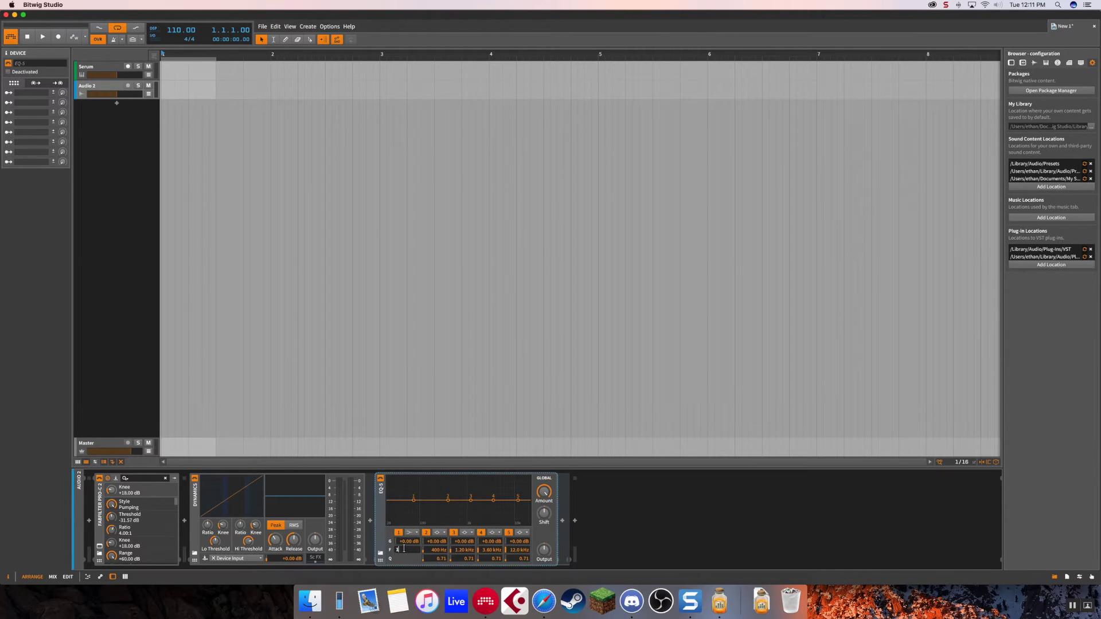
{"action": "type", "text": "50"}
{"action": "key", "text": "Return"}
{"action": "double_click", "coordinate": [408, 542]}
{"action": "type", "text": "10"}
{"action": "key", "text": "Return"}
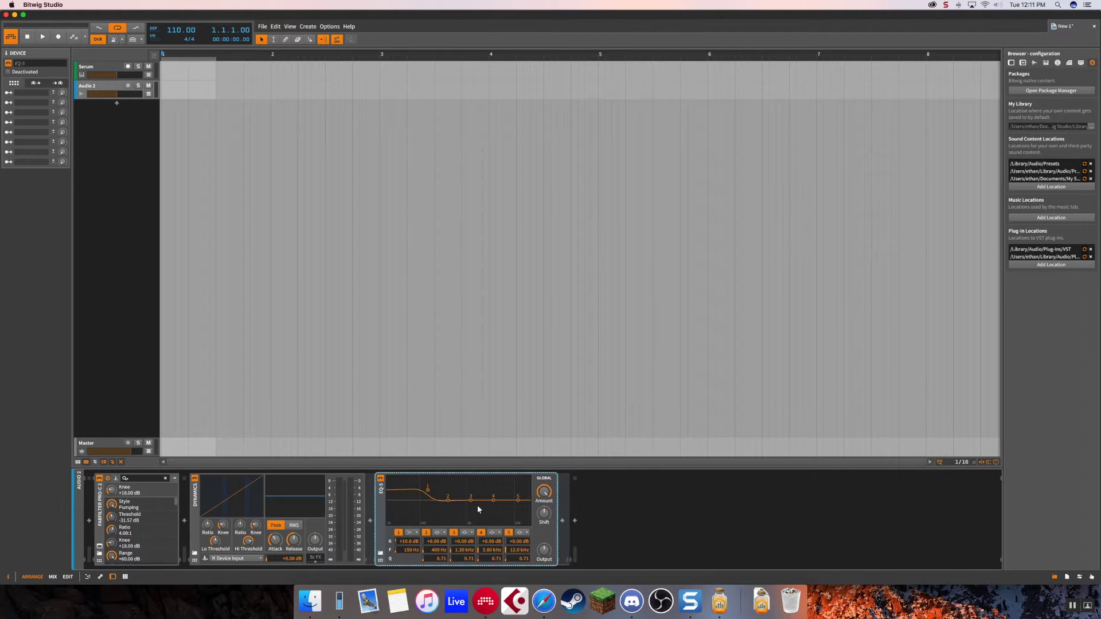
Set EQ-5's fifth band to a lowpass24 filter at 3 kHz.
{"action": "left_click", "coordinate": [521, 533]}
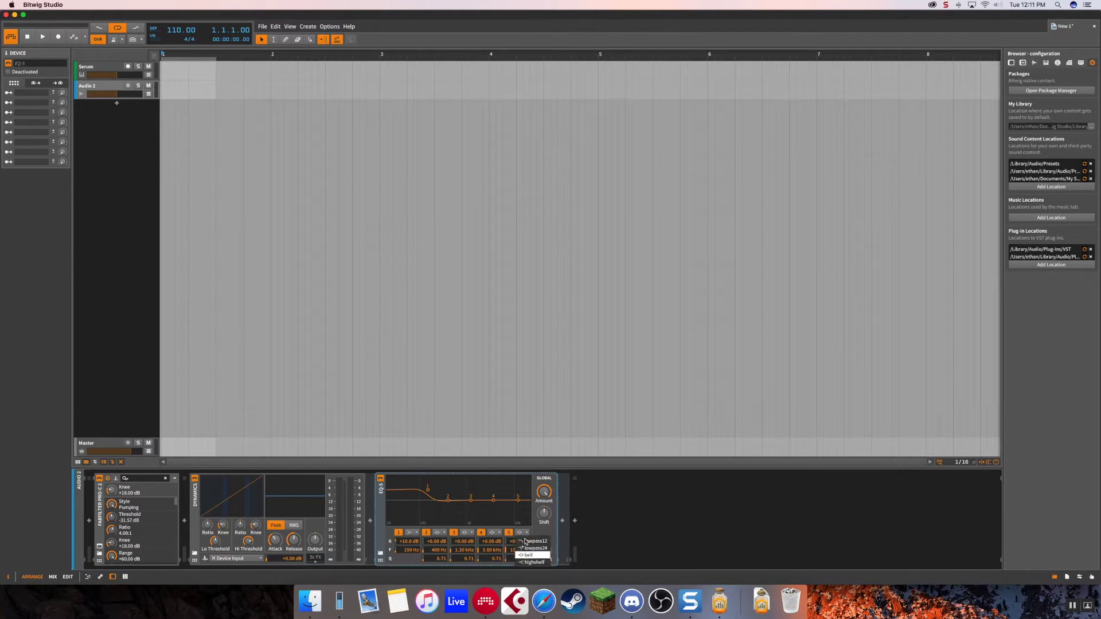
{"action": "left_click", "coordinate": [535, 549]}
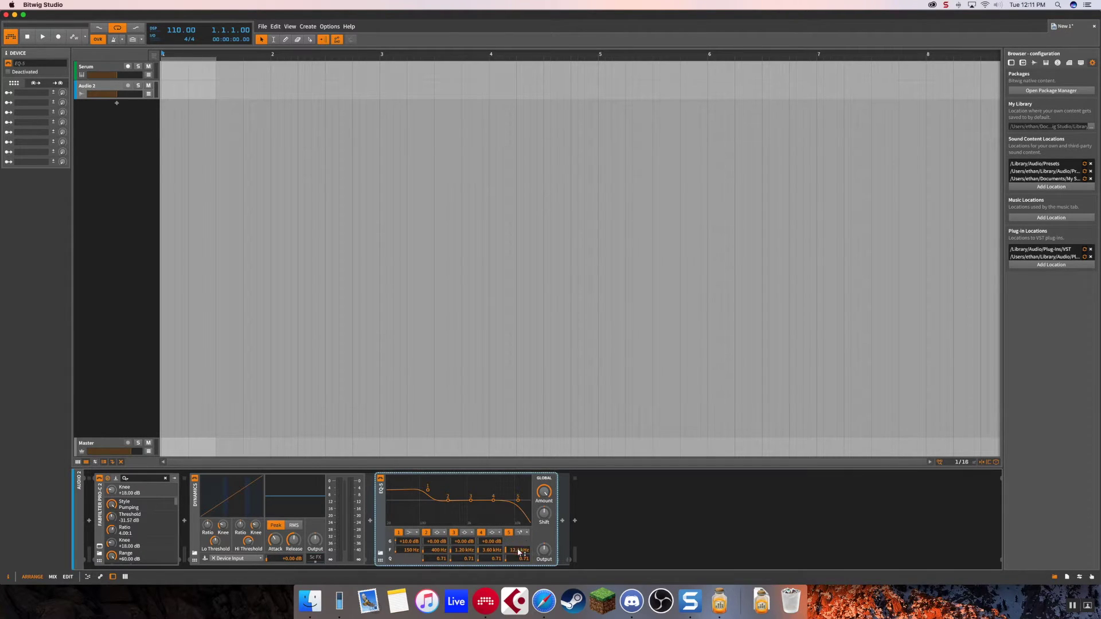
{"action": "double_click", "coordinate": [520, 550]}
{"action": "type", "text": "3k"}
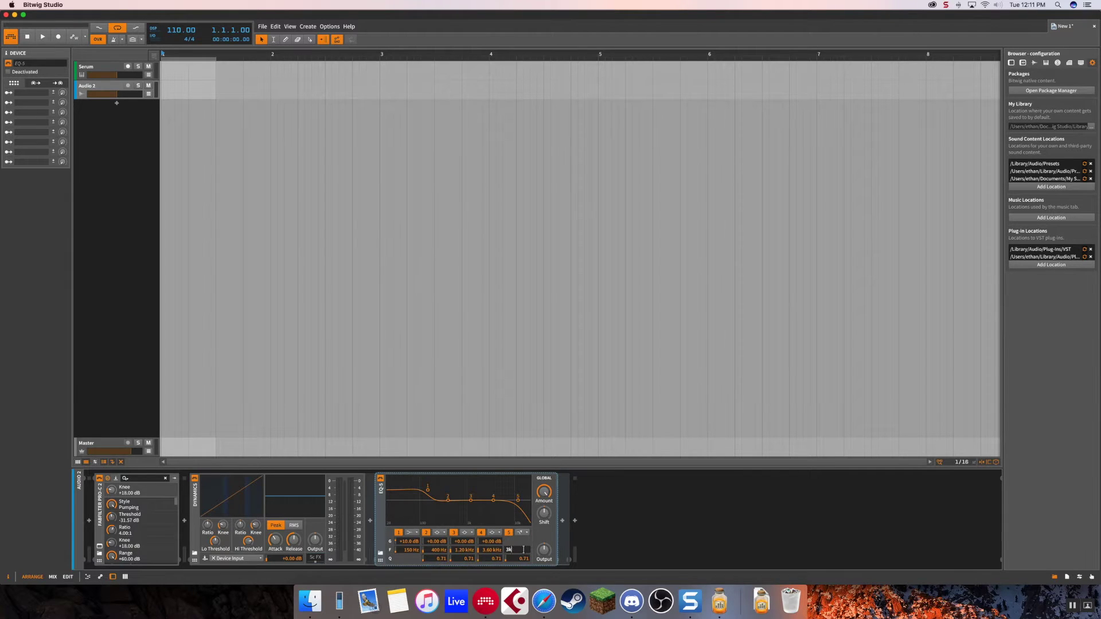
{"action": "key", "text": "Return"}
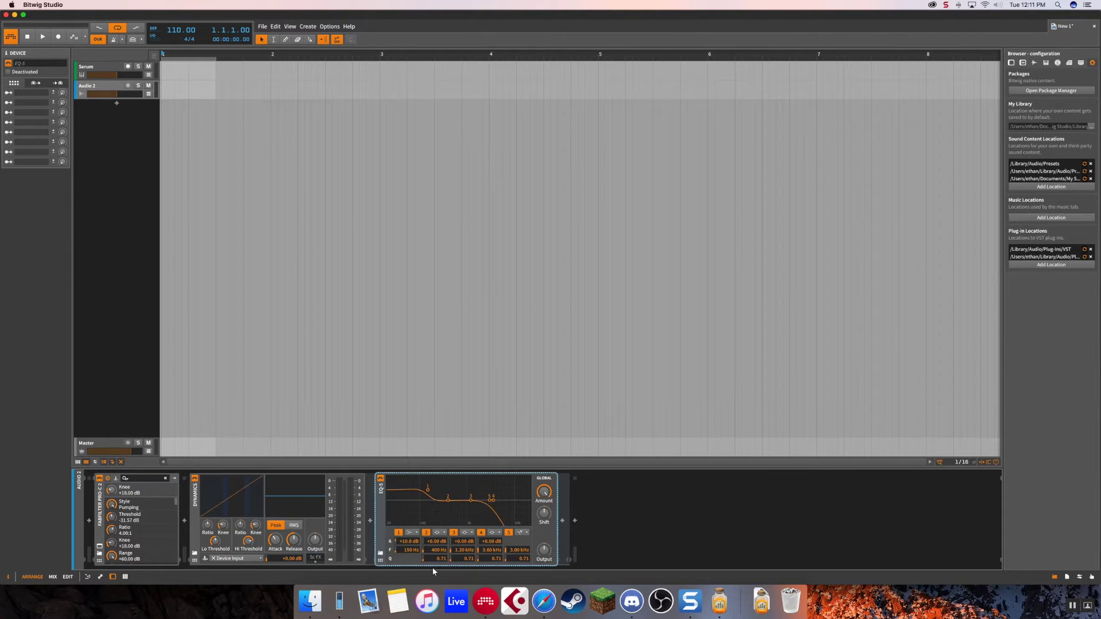
Reopen the Pro-C 2 window and adjust Dynamics' upper knee, ratio and high threshold to mimic its compression curve.
{"action": "left_click", "coordinate": [100, 546]}
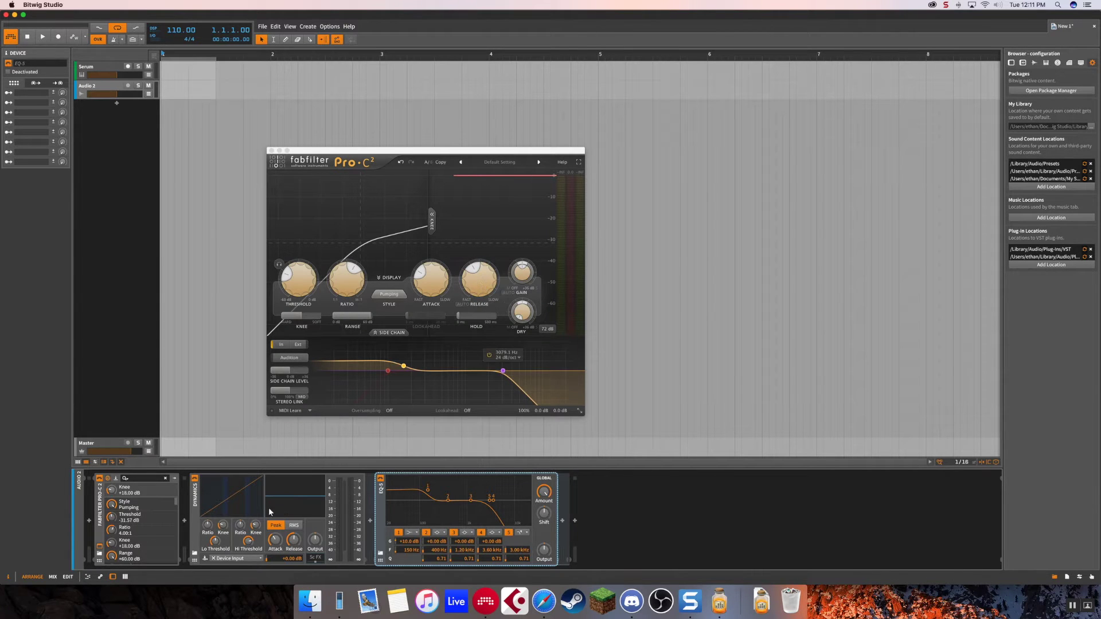
{"action": "left_click", "coordinate": [195, 503]}
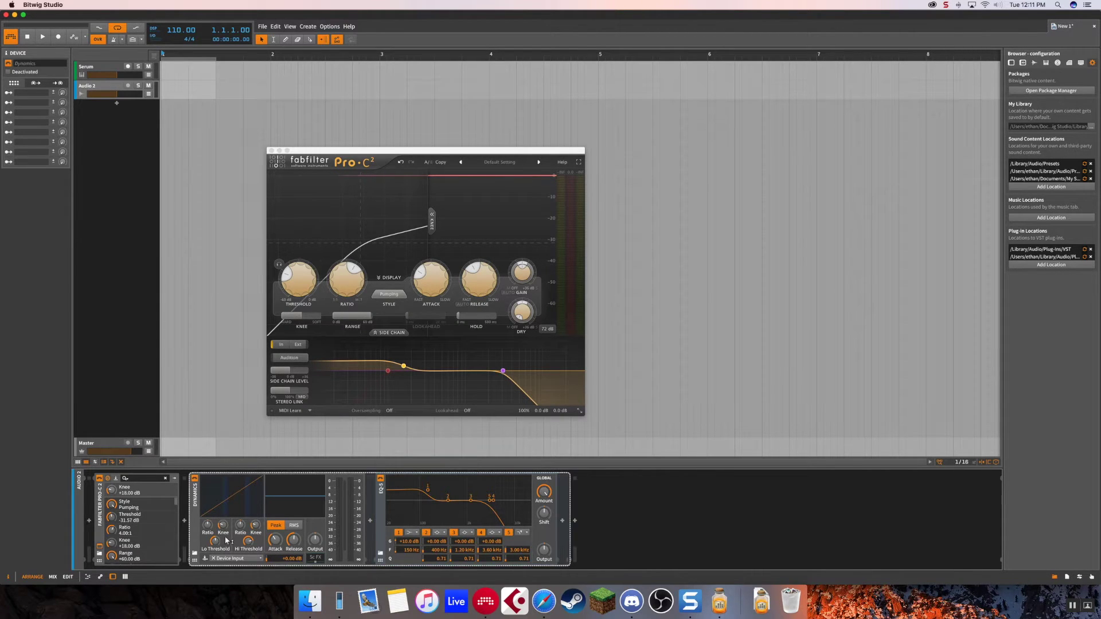
{"action": "left_click_drag", "start_coordinate": [257, 530], "coordinate": [258, 535]}
{"action": "left_click_drag", "start_coordinate": [241, 524], "coordinate": [241, 519]}
{"action": "left_click_drag", "start_coordinate": [250, 542], "coordinate": [250, 552]}
Toggle the Dynamics sidechain FX chain and compare its EQ-5 curve with the side-chain EQ bands in Pro-C 2.
{"action": "left_click", "coordinate": [316, 559]}
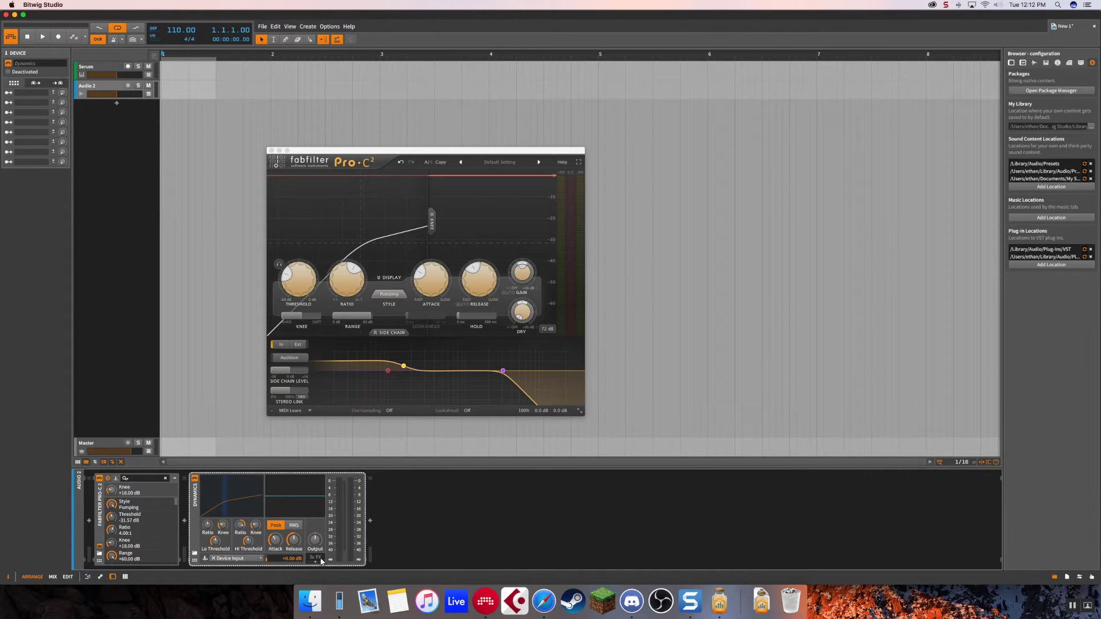
{"action": "left_click", "coordinate": [319, 558]}
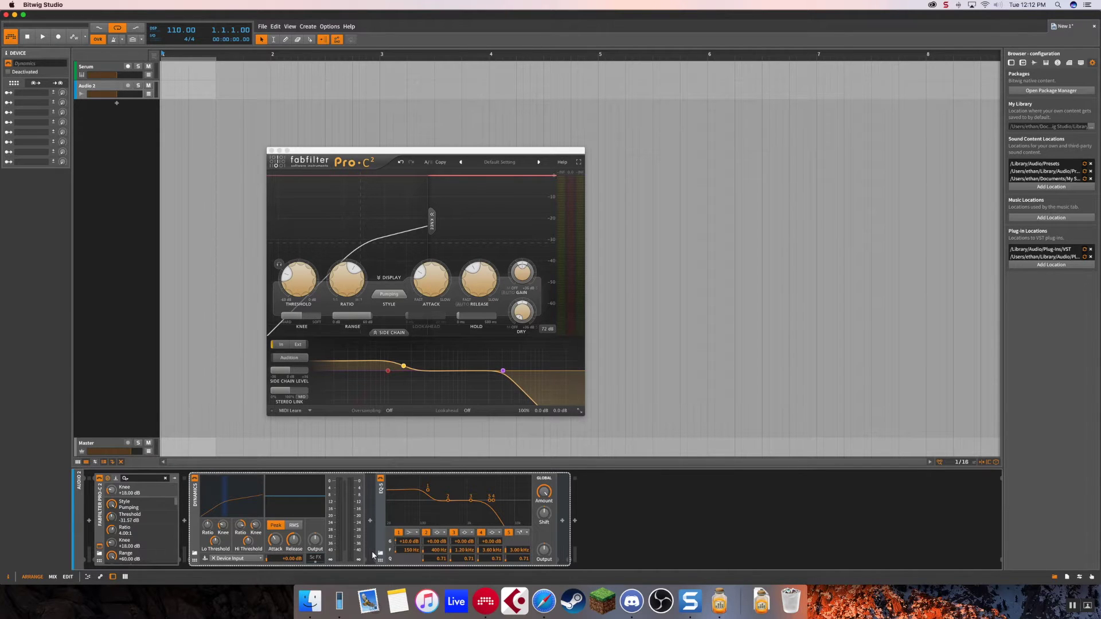
{"action": "left_click", "coordinate": [379, 518]}
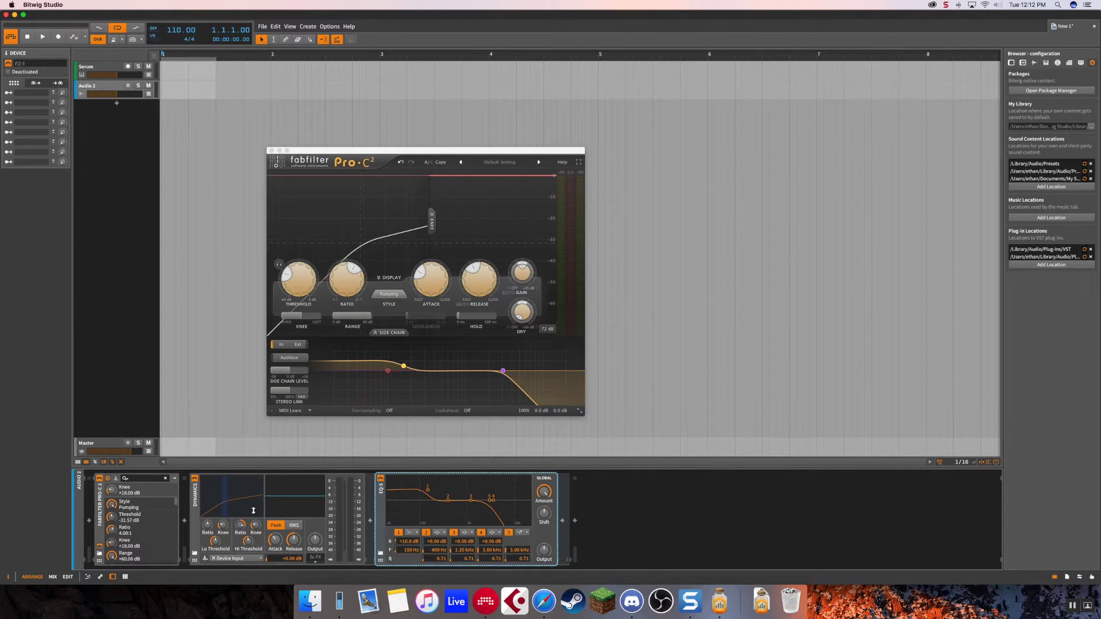
{"action": "left_click_drag", "start_coordinate": [249, 543], "coordinate": [249, 543]}
{"action": "left_click", "coordinate": [314, 560]}
{"action": "left_click", "coordinate": [314, 559]}
{"action": "left_click", "coordinate": [314, 559]}
{"action": "left_click", "coordinate": [315, 559]}
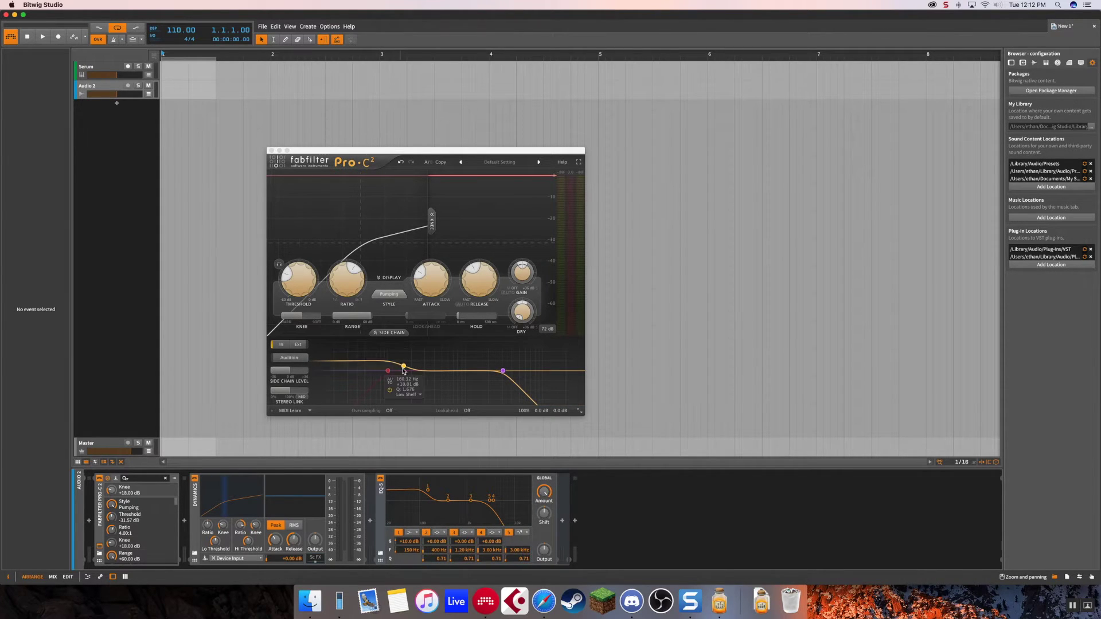
{"action": "mouse_move", "coordinate": [535, 369]}
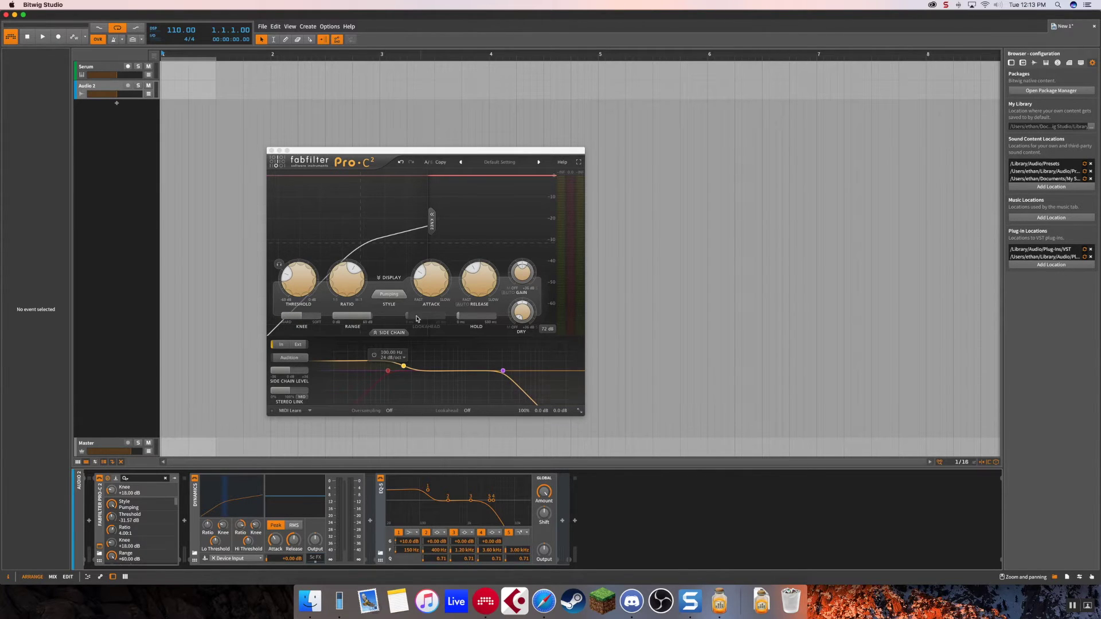
{"action": "mouse_move", "coordinate": [470, 268]}
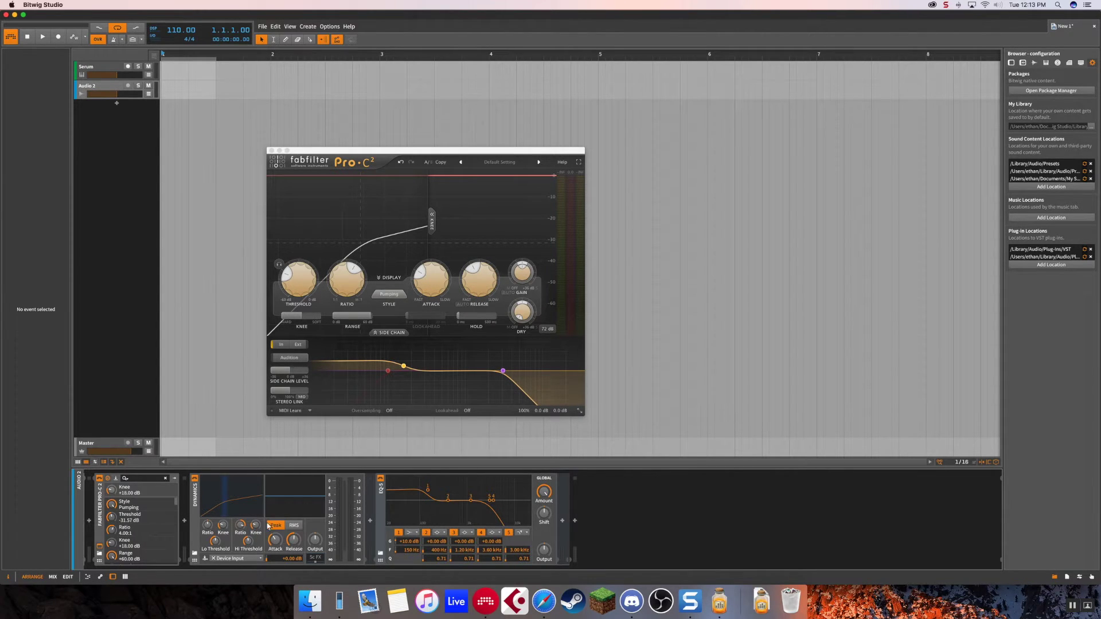
Try out different attack and release settings on the Dynamics device.
{"action": "left_click", "coordinate": [274, 541]}
{"action": "left_click_drag", "start_coordinate": [276, 540], "coordinate": [275, 536]}
{"action": "left_click", "coordinate": [294, 539]}
{"action": "left_click_drag", "start_coordinate": [276, 540], "coordinate": [275, 533]}
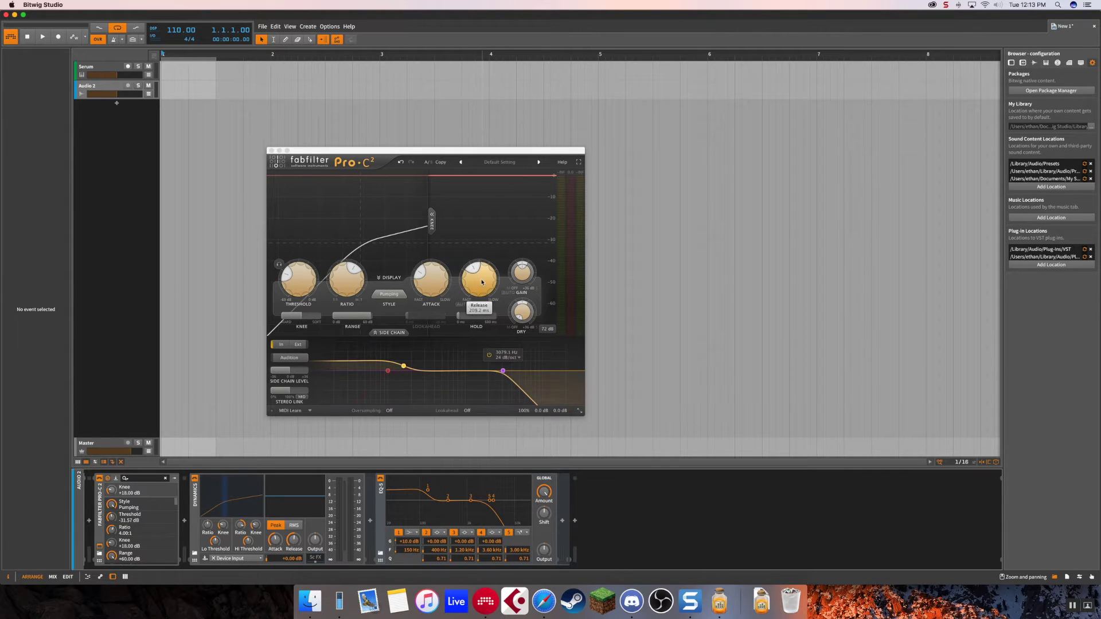
Set Pro-C 2's release to about 231 ms and adjust the Dynamics release for comparison.
{"action": "left_click", "coordinate": [479, 292]}
{"action": "scroll", "coordinate": [479, 290], "scroll_direction": "up", "scroll_amount": 5}
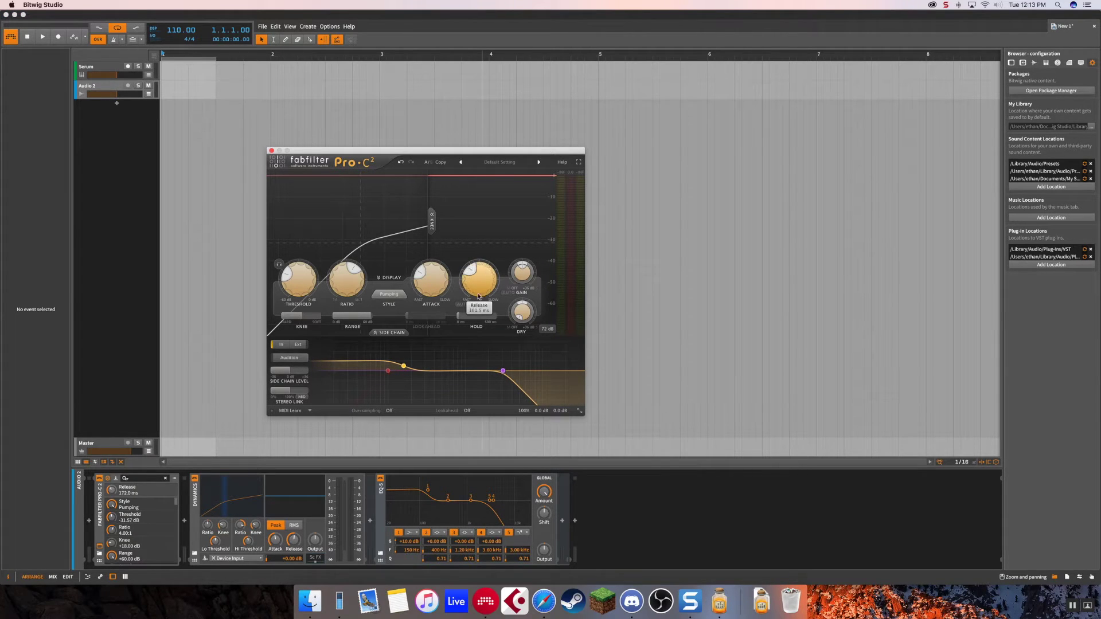
{"action": "scroll", "coordinate": [481, 288], "scroll_direction": "down", "scroll_amount": 2}
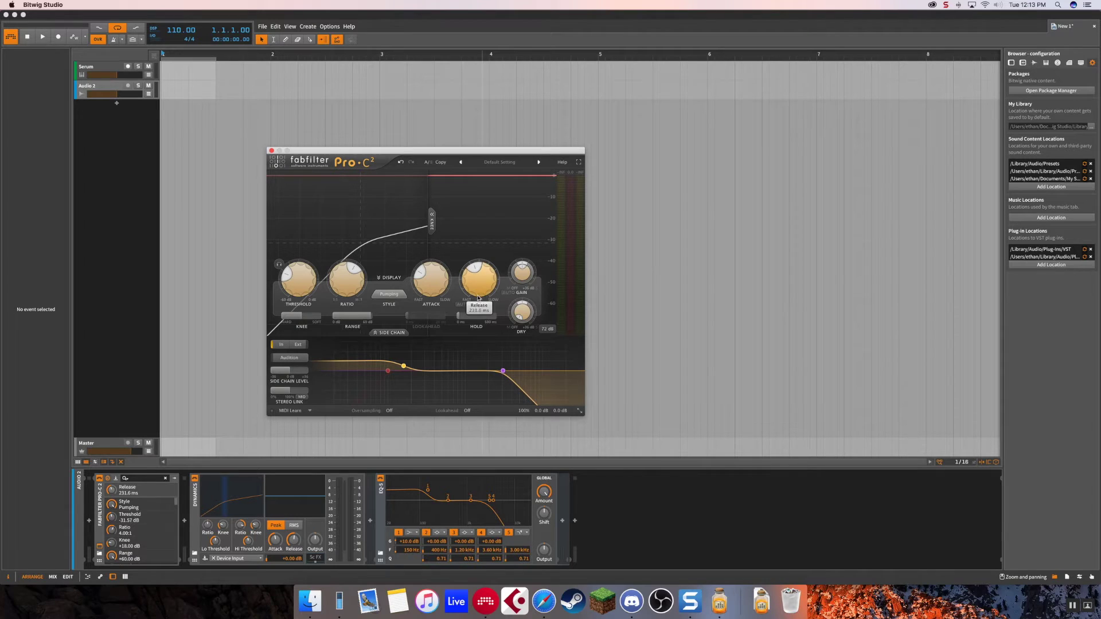
{"action": "left_click", "coordinate": [293, 539]}
{"action": "left_click_drag", "start_coordinate": [294, 540], "coordinate": [289, 538]}
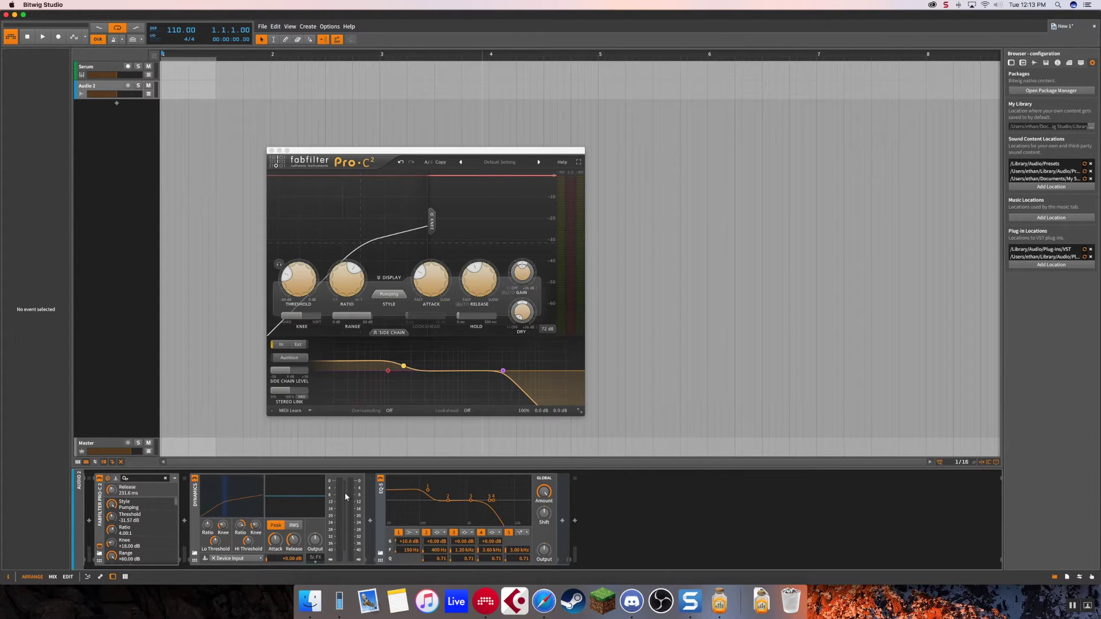
Readjust the attack and release on the Dynamics device.
{"action": "left_click", "coordinate": [195, 505]}
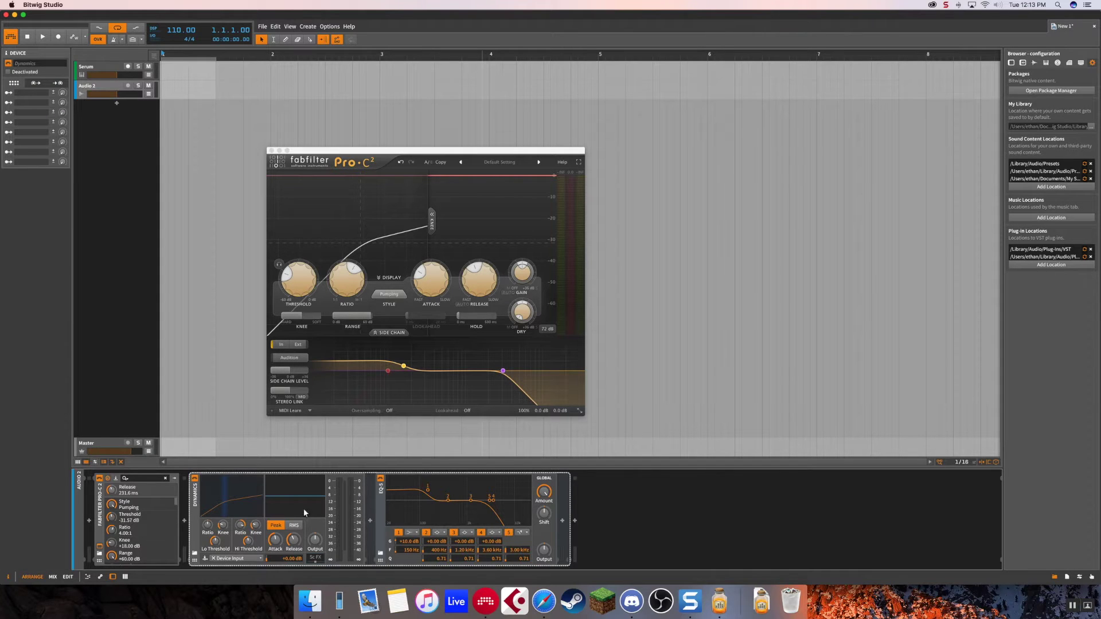
{"action": "mouse_move", "coordinate": [286, 537]}
{"action": "left_mouse_down"}
{"action": "mouse_move", "coordinate": [286, 554]}
{"action": "mouse_move", "coordinate": [279, 540]}
{"action": "left_mouse_up"}
{"action": "left_click_drag", "start_coordinate": [297, 542], "coordinate": [297, 560]}
{"action": "left_click_drag", "start_coordinate": [297, 559], "coordinate": [296, 563]}
{"action": "left_click_drag", "start_coordinate": [276, 540], "coordinate": [276, 530]}
{"action": "left_click_drag", "start_coordinate": [275, 540], "coordinate": [276, 539]}
{"action": "left_click_drag", "start_coordinate": [276, 542], "coordinate": [277, 539]}
Delete the Dynamics device from the chain and move the Pro-C 2 window further along the arranger.
{"action": "key", "text": "Delete"}
{"action": "left_click_drag", "start_coordinate": [374, 150], "coordinate": [458, 131]}
Group the Audio 2 track and move its Pro-C 2 device onto the group track.
{"action": "left_click", "coordinate": [106, 84]}
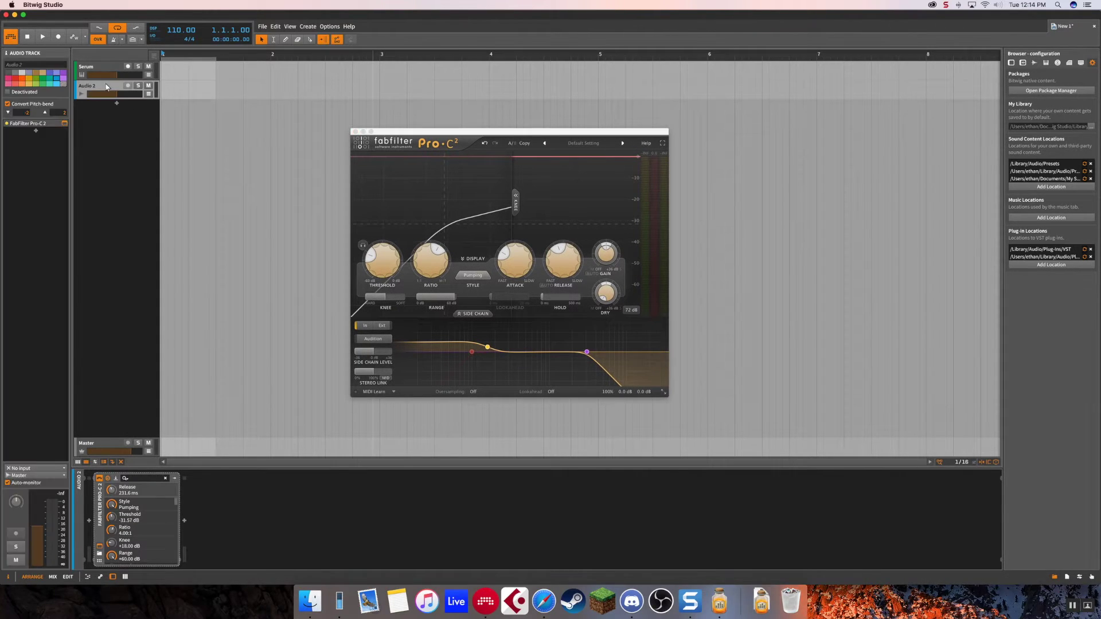
{"action": "key", "text": "ctrl+g"}
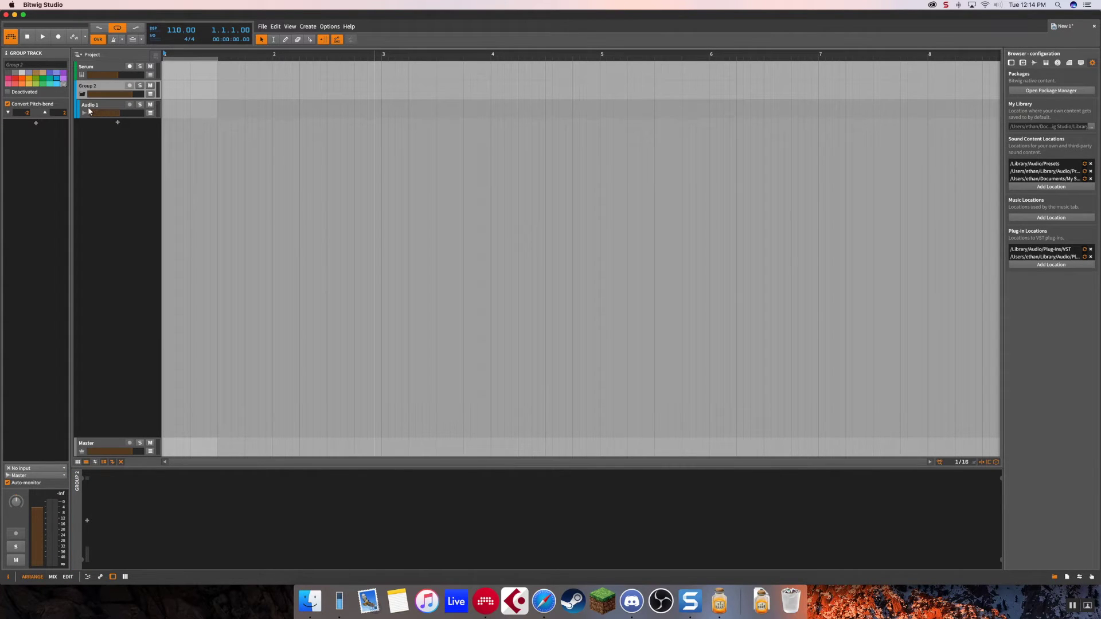
{"action": "left_click", "coordinate": [89, 107]}
{"action": "left_click", "coordinate": [90, 86]}
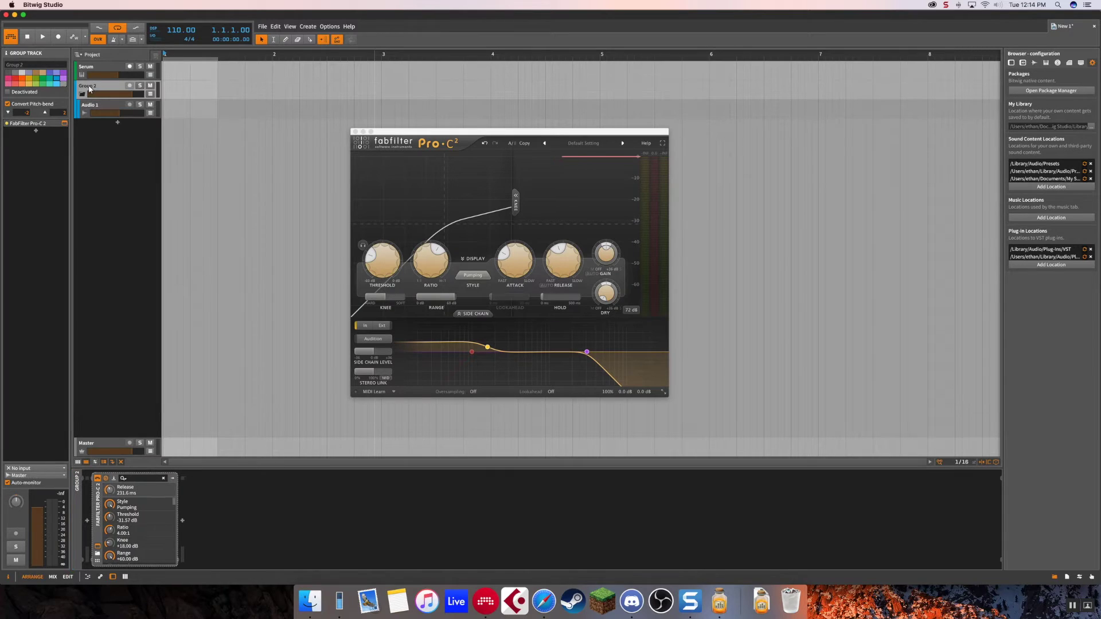
Rename the group track as FX and duplicate it three times.
{"action": "double_click", "coordinate": [90, 86]}
{"action": "type", "text": "FX"}
{"action": "key", "text": "Return"}
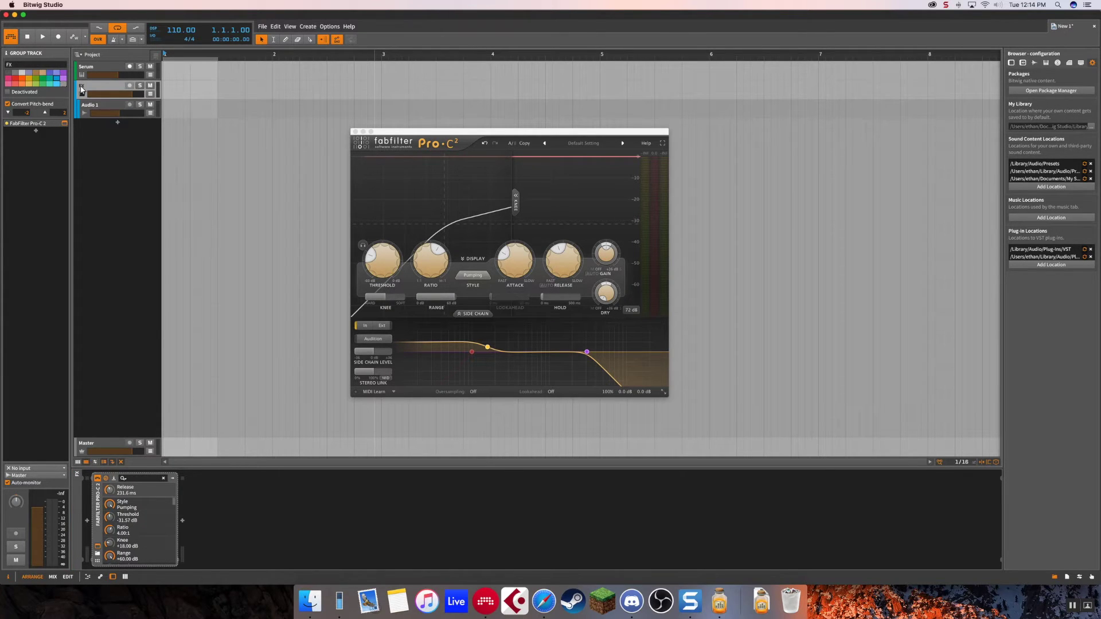
{"action": "key", "text": "super+d"}
{"action": "key", "text": "super+d"}
{"action": "key", "text": "super+d"}
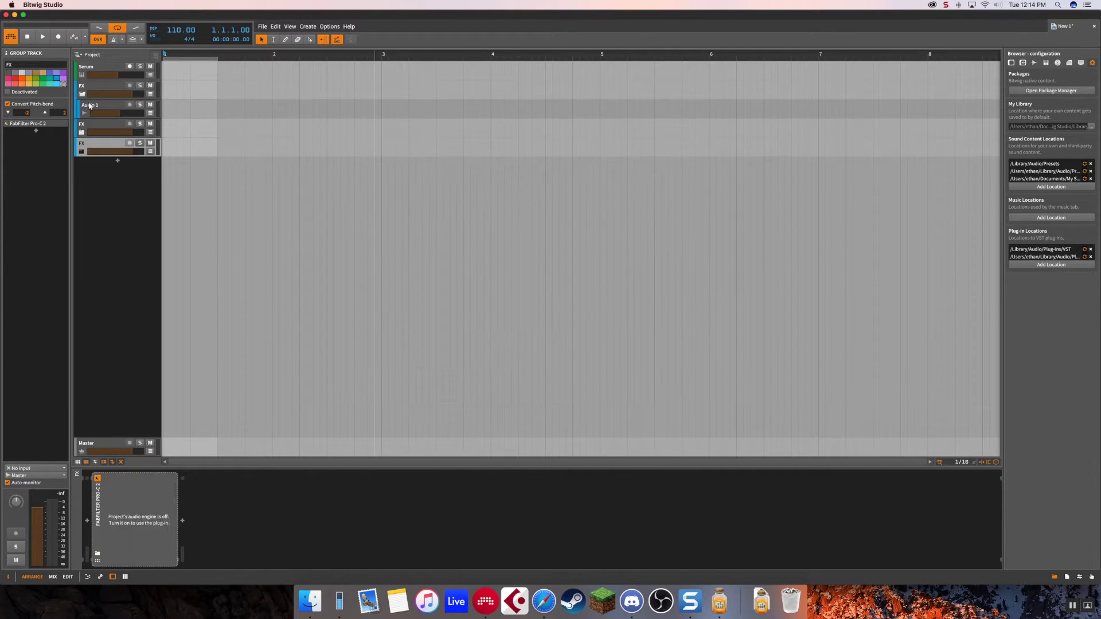
Rename the last duplicated group as SYNTH and the one above it as BASS.
{"action": "double_click", "coordinate": [82, 163]}
{"action": "type", "text": "SYNTH"}
{"action": "key", "text": "Return"}
{"action": "double_click", "coordinate": [98, 145]}
{"action": "type", "text": "Bass"}
{"action": "key", "text": "Return"}
{"action": "double_click", "coordinate": [99, 145]}
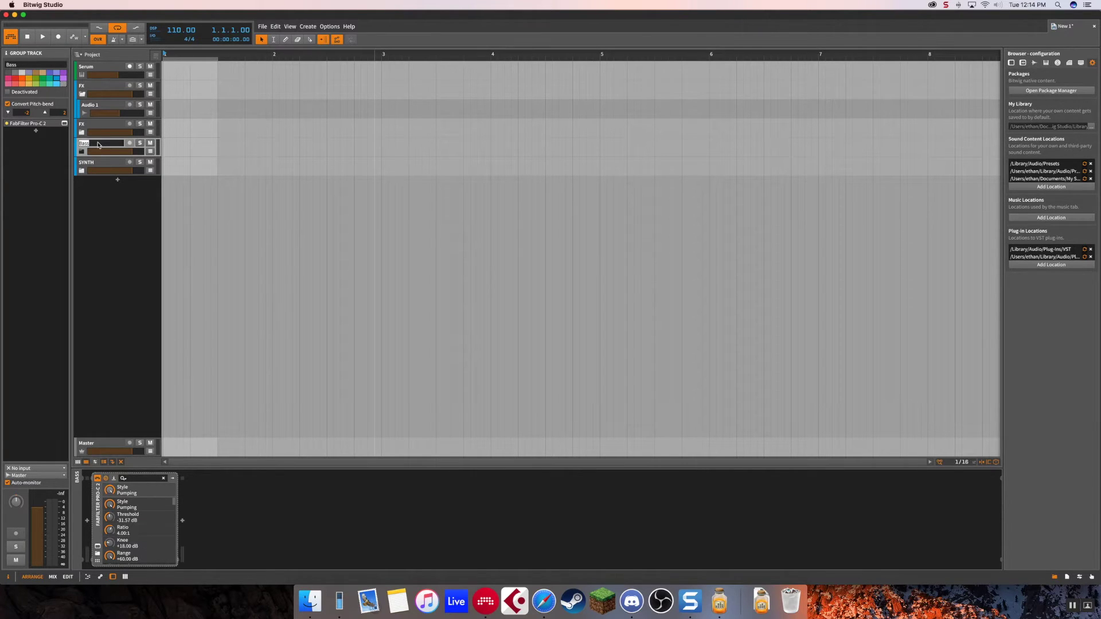
{"action": "type", "text": "BASS"}
{"action": "key", "text": "Return"}
Unfold the second FX group to show the audio track inside it.
{"action": "left_click", "coordinate": [92, 91]}
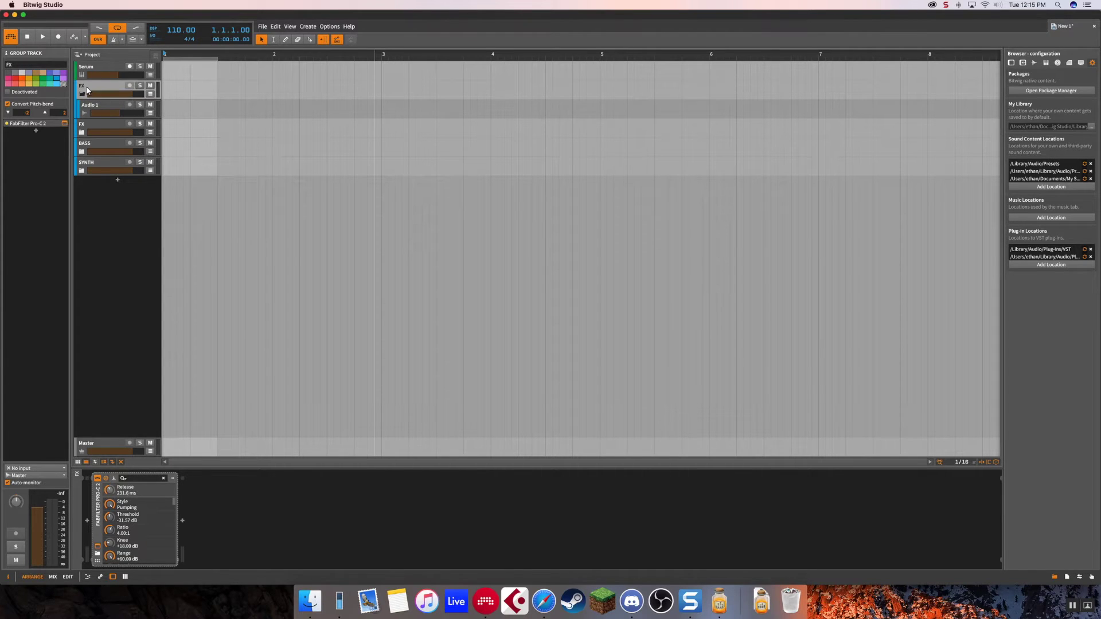
{"action": "left_click", "coordinate": [83, 130]}
{"action": "left_click", "coordinate": [85, 127]}
{"action": "double_click", "coordinate": [87, 126]}
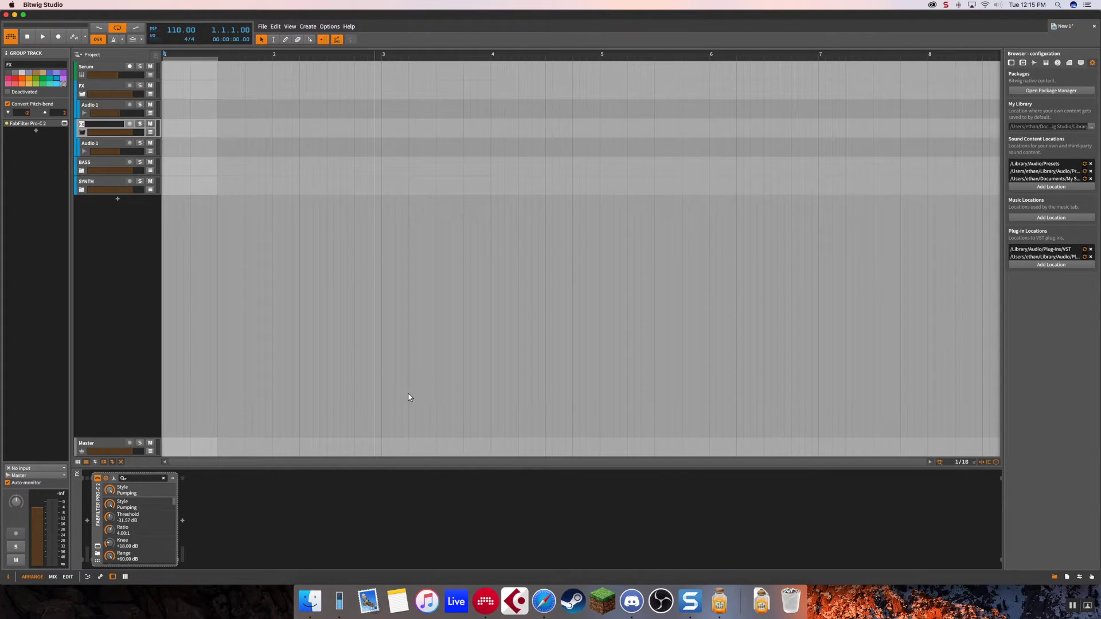
Switch to Audio Hijack to check the recording session, and return to Bitwig Studio.
{"action": "left_click", "coordinate": [724, 599]}
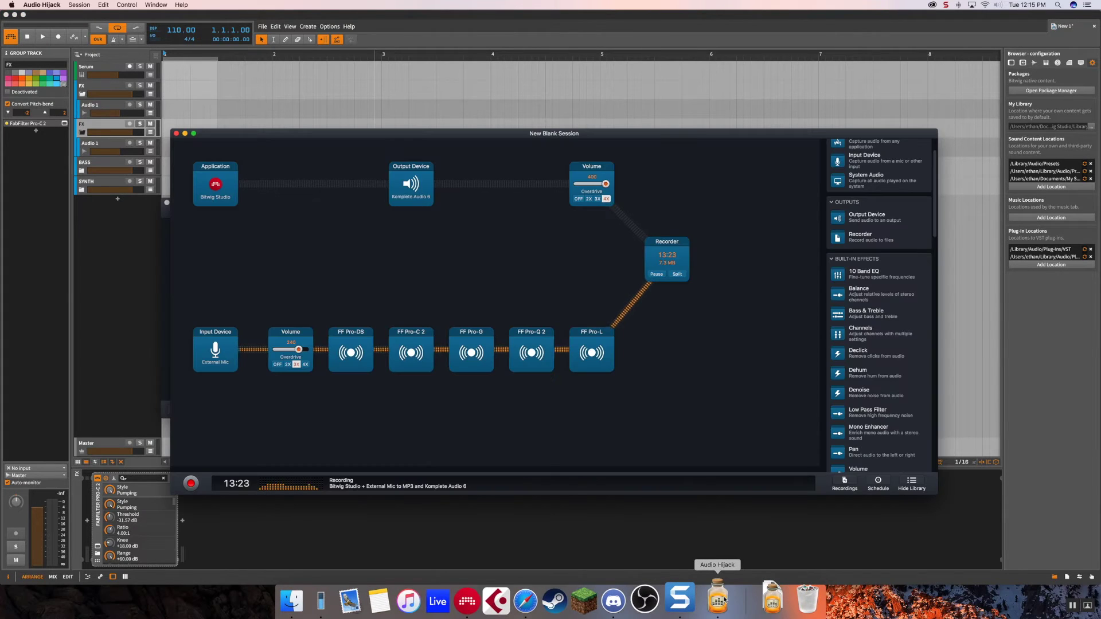
{"action": "left_click", "coordinate": [684, 548]}
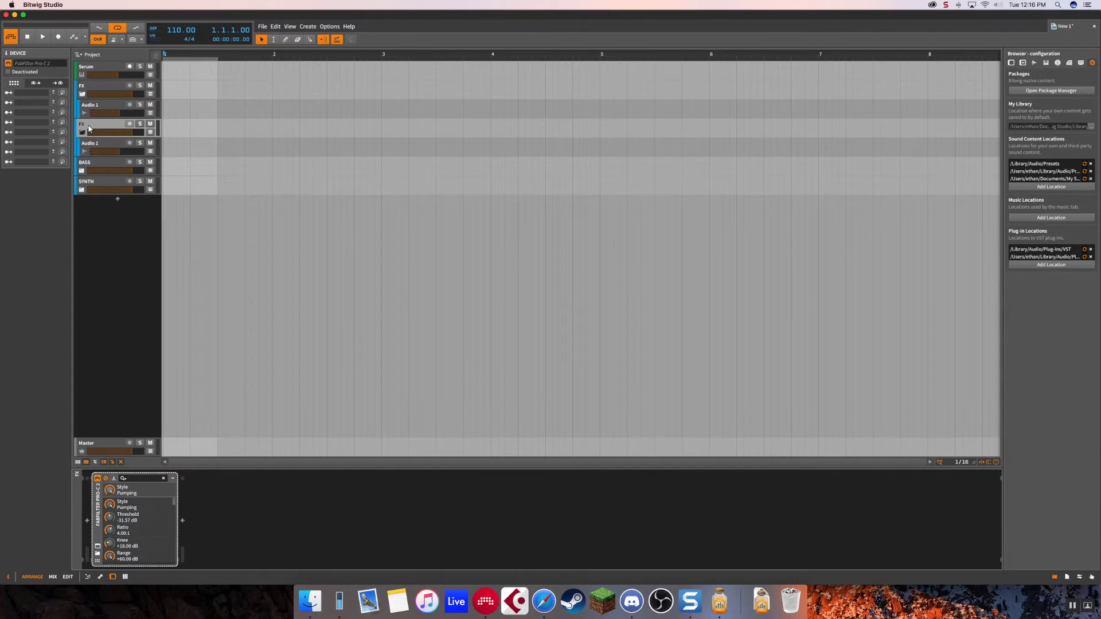
Rename the second FX group as Drums.
{"action": "key", "text": "F9"}
{"action": "left_click", "coordinate": [89, 128]}
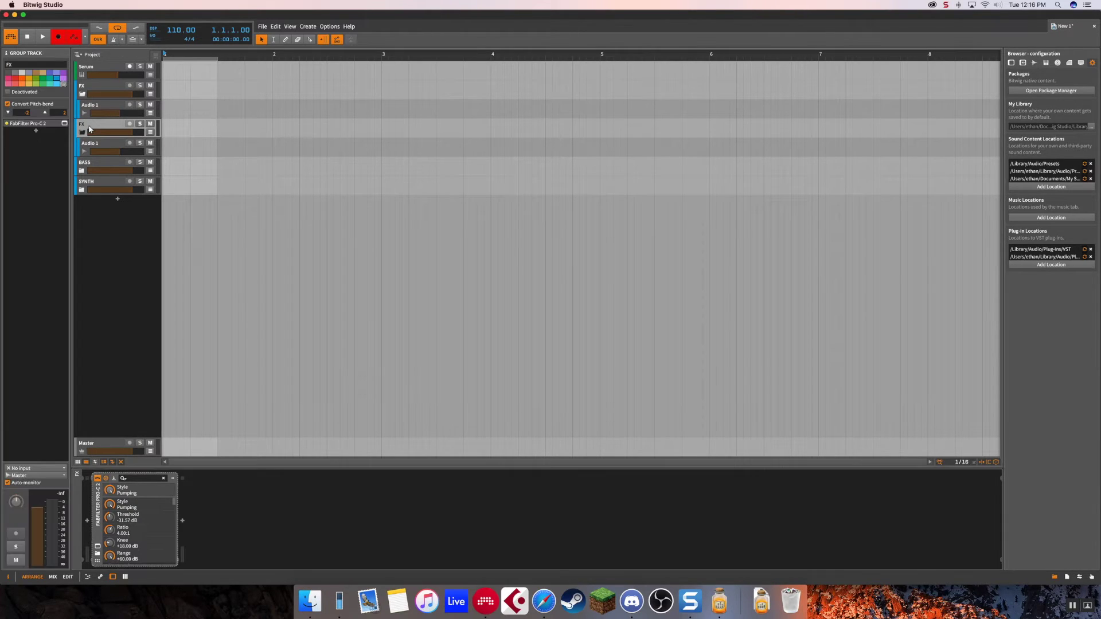
{"action": "key", "text": "F9"}
{"action": "key", "text": "super+r"}
{"action": "type", "text": "Drums"}
{"action": "key", "text": "Return"}
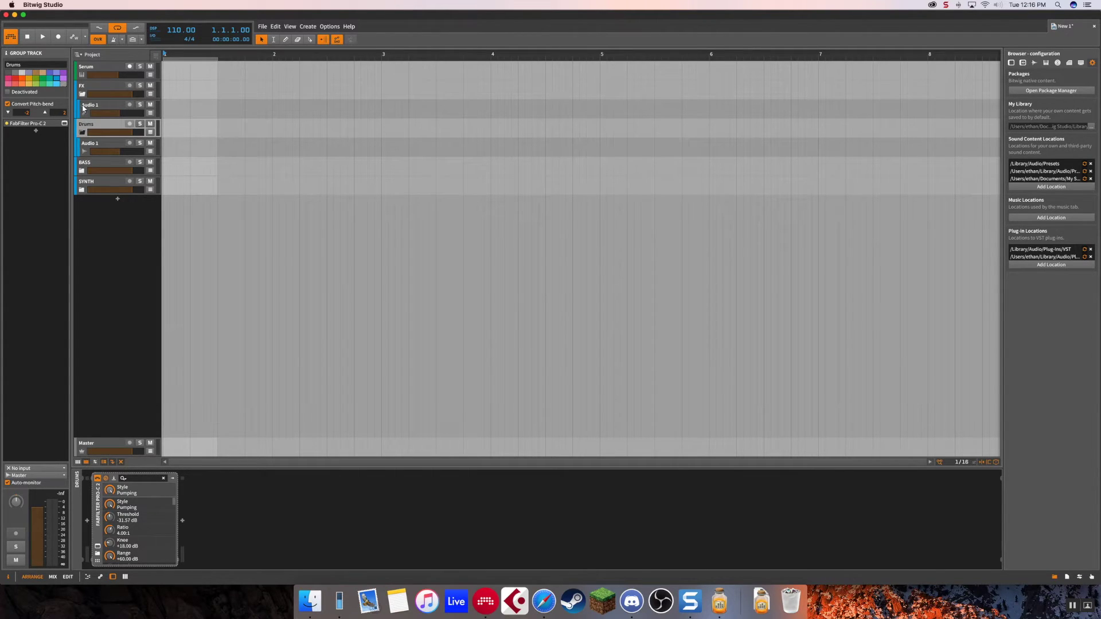
Colour the FX group purple, the BASS group green and the SYNTH group pink.
{"action": "left_click", "coordinate": [83, 90]}
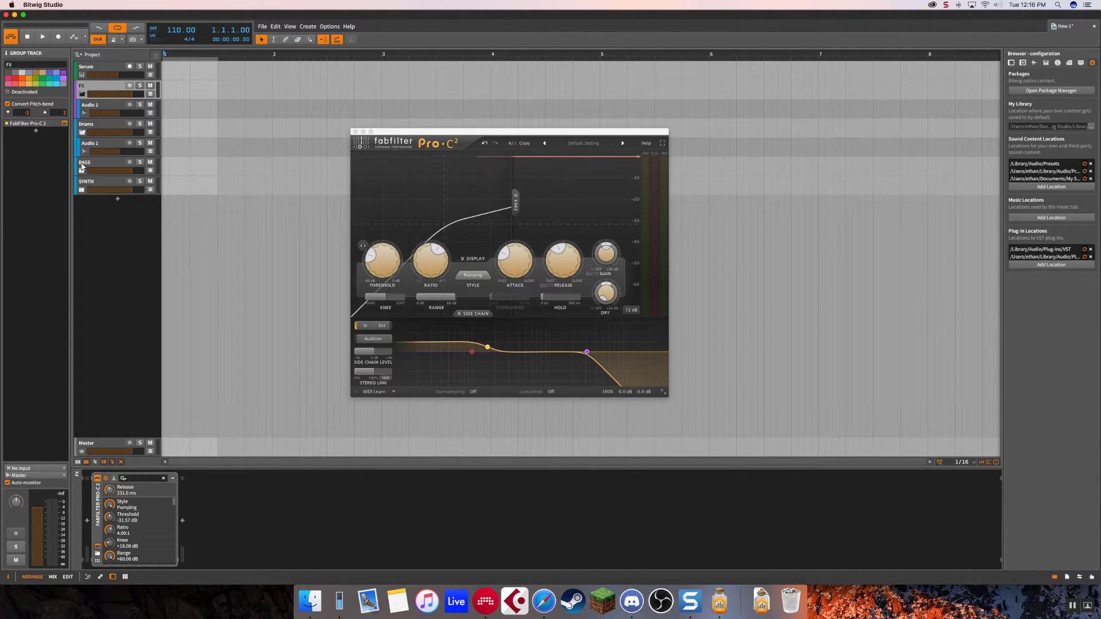
{"action": "left_click", "coordinate": [84, 167]}
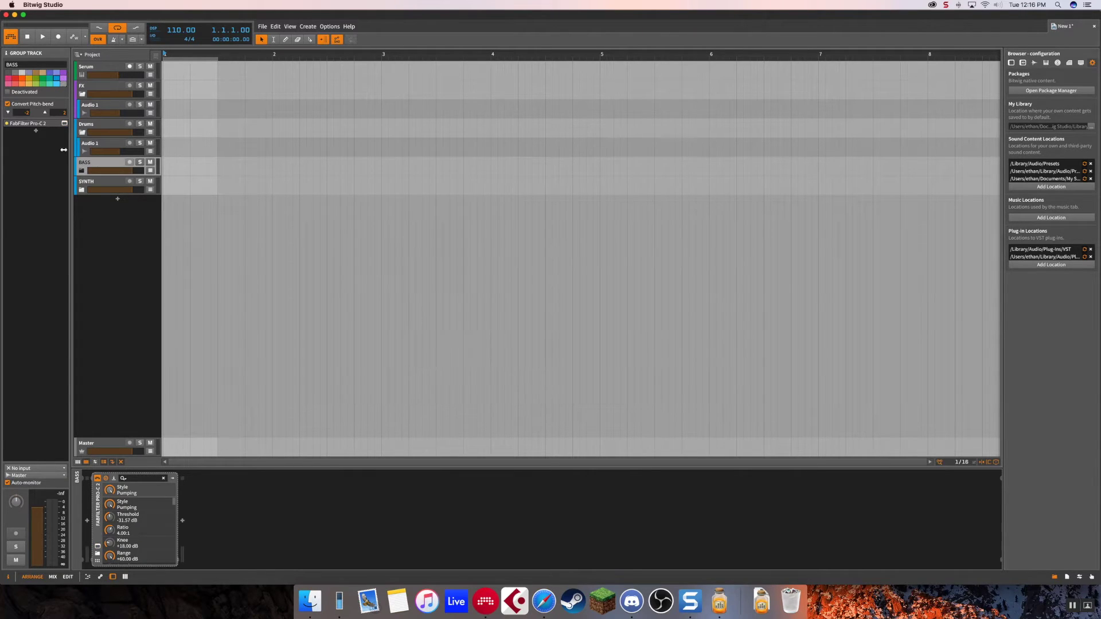
{"action": "left_click", "coordinate": [87, 186]}
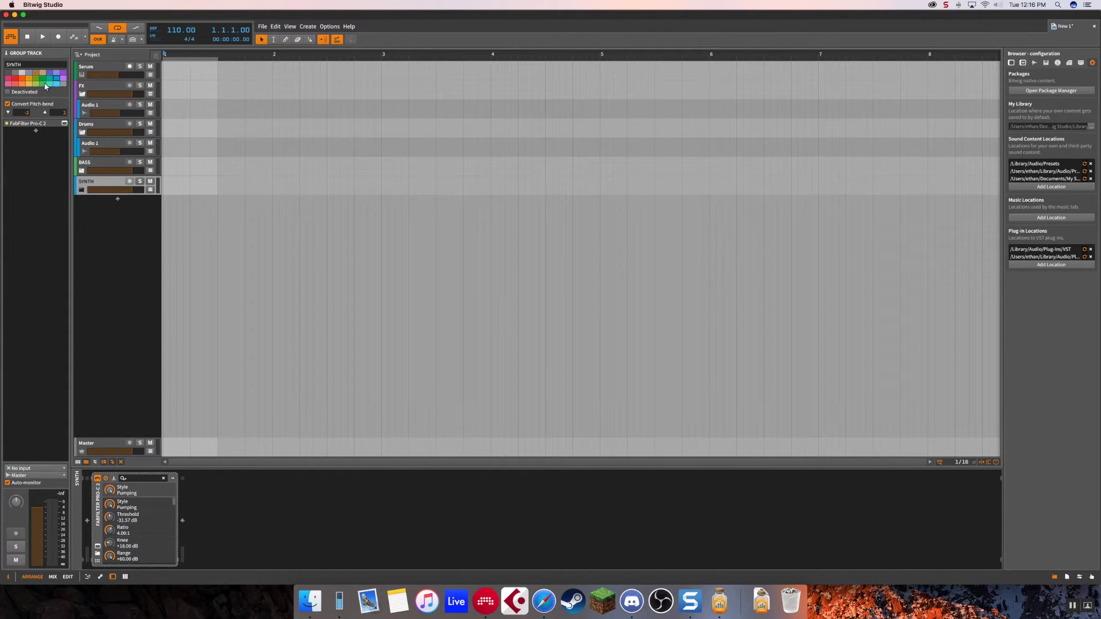
{"action": "left_click", "coordinate": [23, 80]}
{"action": "left_click", "coordinate": [10, 84]}
Try several colours on the Drums group and apply the light brown one.
{"action": "left_click", "coordinate": [92, 125]}
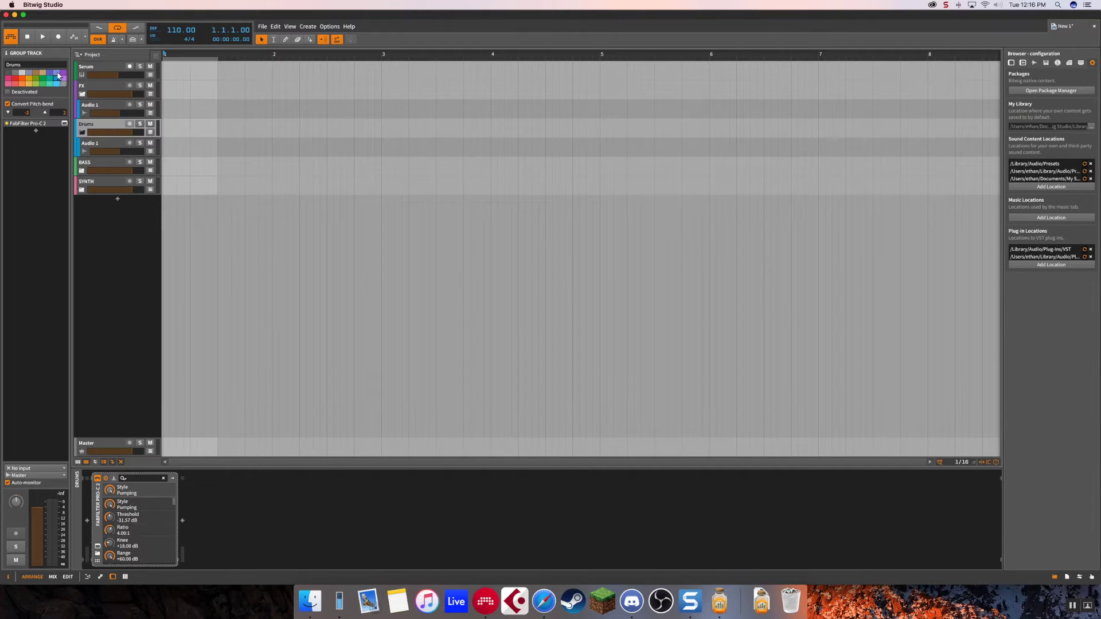
{"action": "left_click", "coordinate": [37, 84]}
{"action": "left_click", "coordinate": [37, 78]}
{"action": "left_click", "coordinate": [39, 84]}
{"action": "left_click", "coordinate": [49, 73]}
{"action": "left_click", "coordinate": [43, 75]}
{"action": "left_click", "coordinate": [27, 75]}
{"action": "left_click", "coordinate": [56, 74]}
{"action": "left_click", "coordinate": [63, 74]}
{"action": "left_click", "coordinate": [89, 92]}
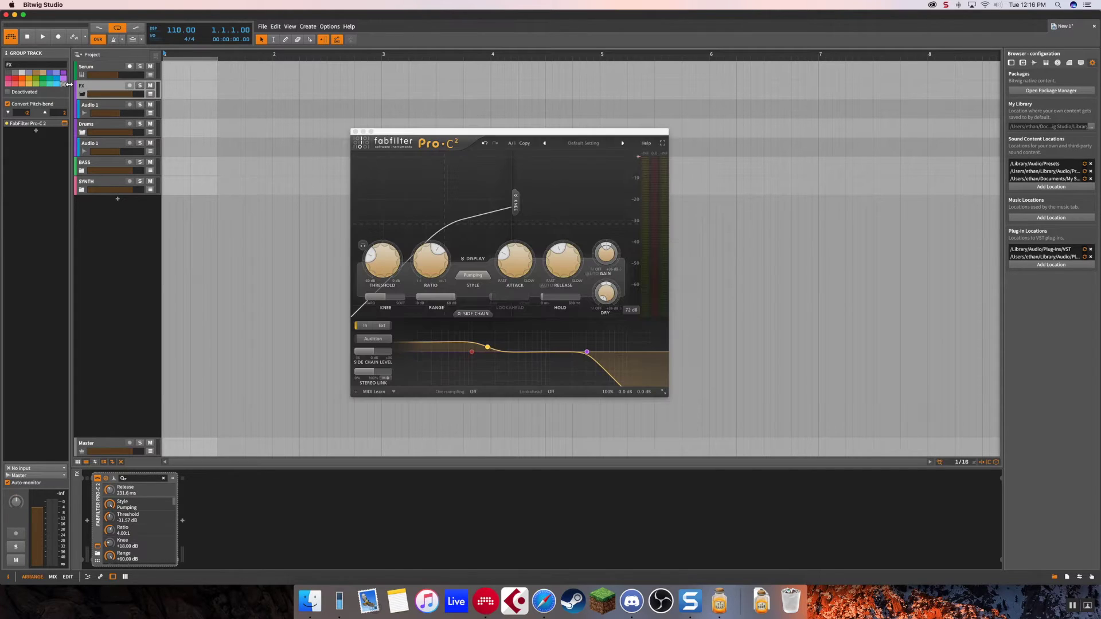
{"action": "left_click", "coordinate": [87, 134]}
{"action": "left_click", "coordinate": [43, 73]}
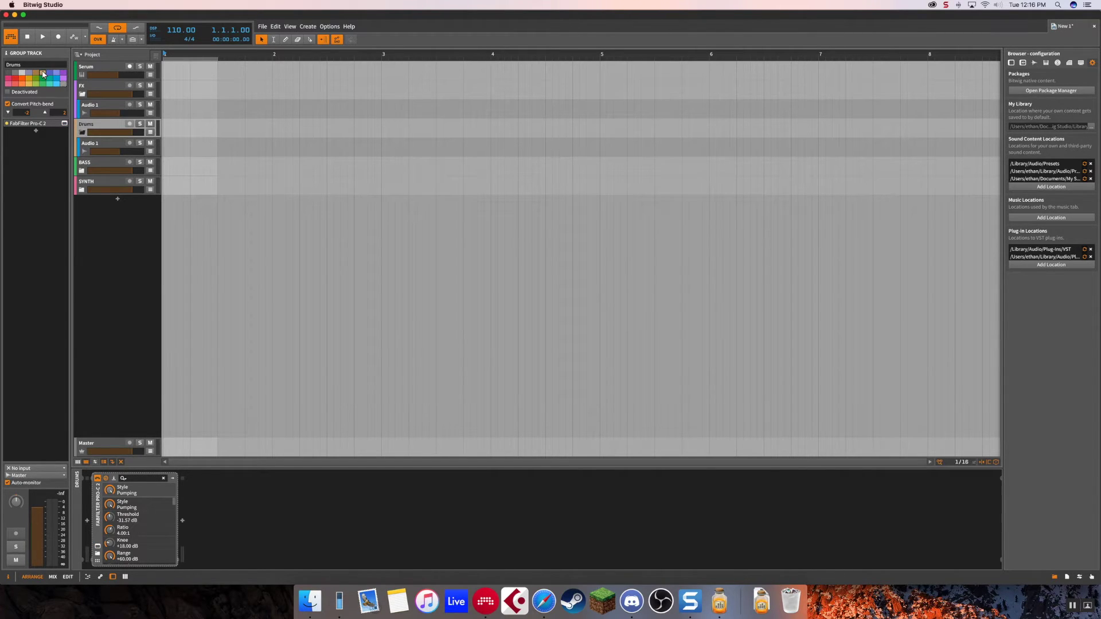
Collapse the Drums group and move it to the first place in the track list.
{"action": "left_click", "coordinate": [92, 145]}
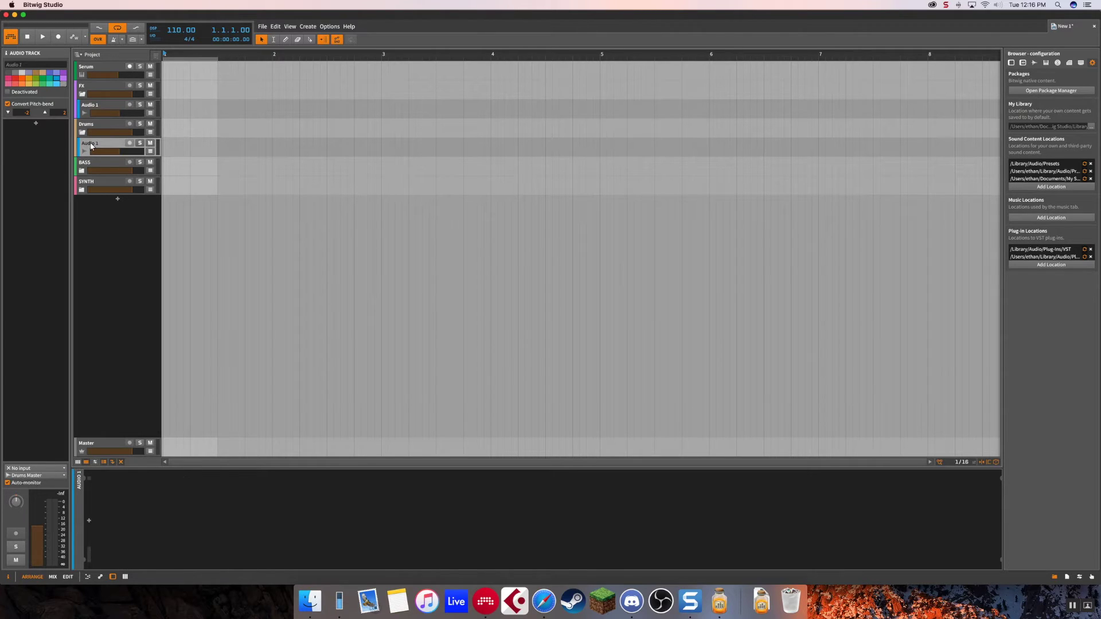
{"action": "left_click", "coordinate": [84, 132]}
{"action": "left_click_drag", "start_coordinate": [87, 126], "coordinate": [83, 65]}
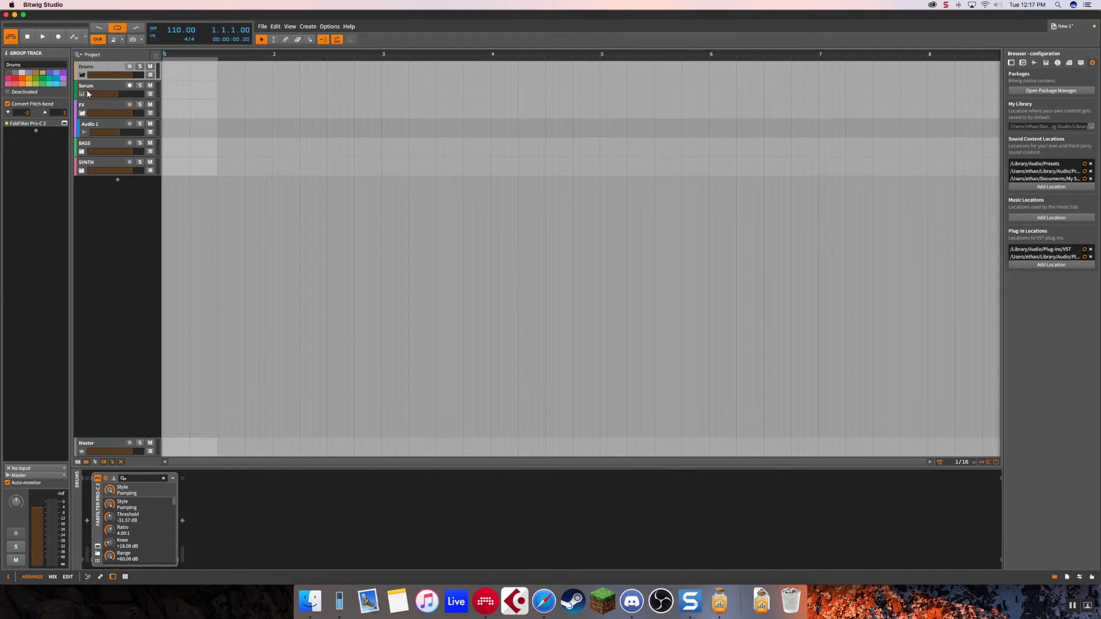
Delete the Serum track, and move the collapsed FX group below SYNTH, leaving the Pro-C 2 window closed.
{"action": "left_click", "coordinate": [87, 90]}
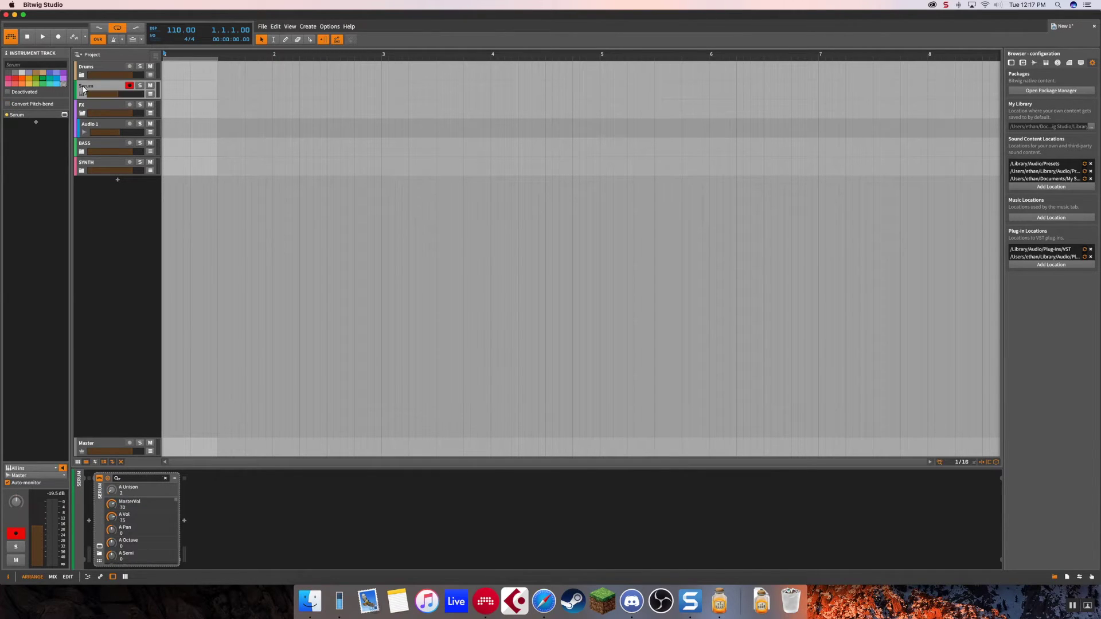
{"action": "key", "text": "Delete"}
{"action": "left_click", "coordinate": [83, 94]}
{"action": "left_click", "coordinate": [83, 96]}
{"action": "left_click_drag", "start_coordinate": [84, 90], "coordinate": [88, 136]}
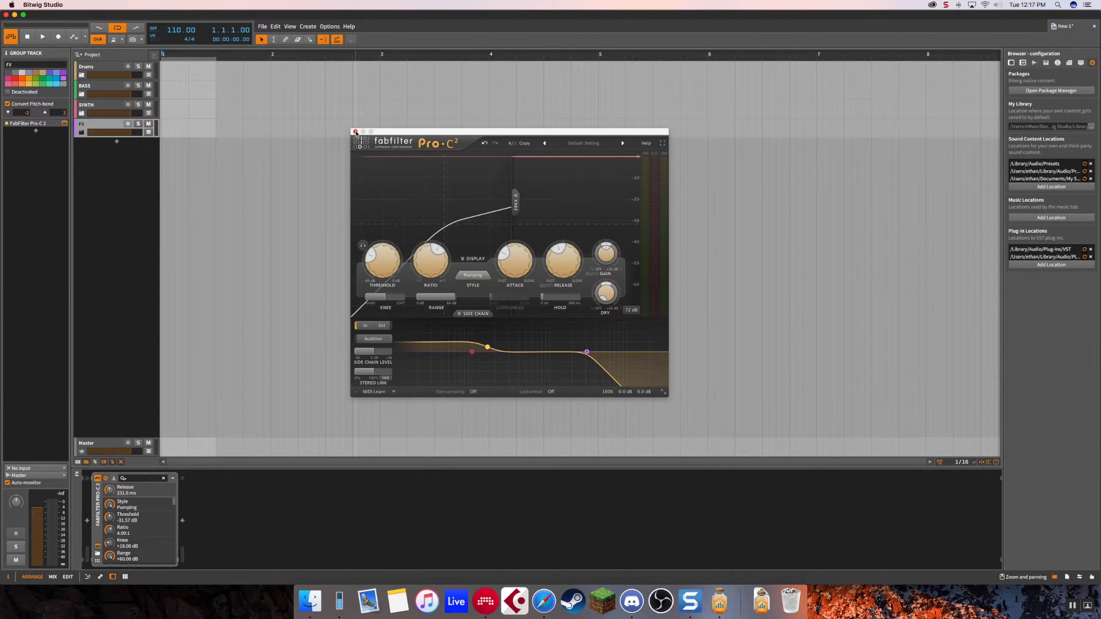
{"action": "left_click", "coordinate": [355, 132]}
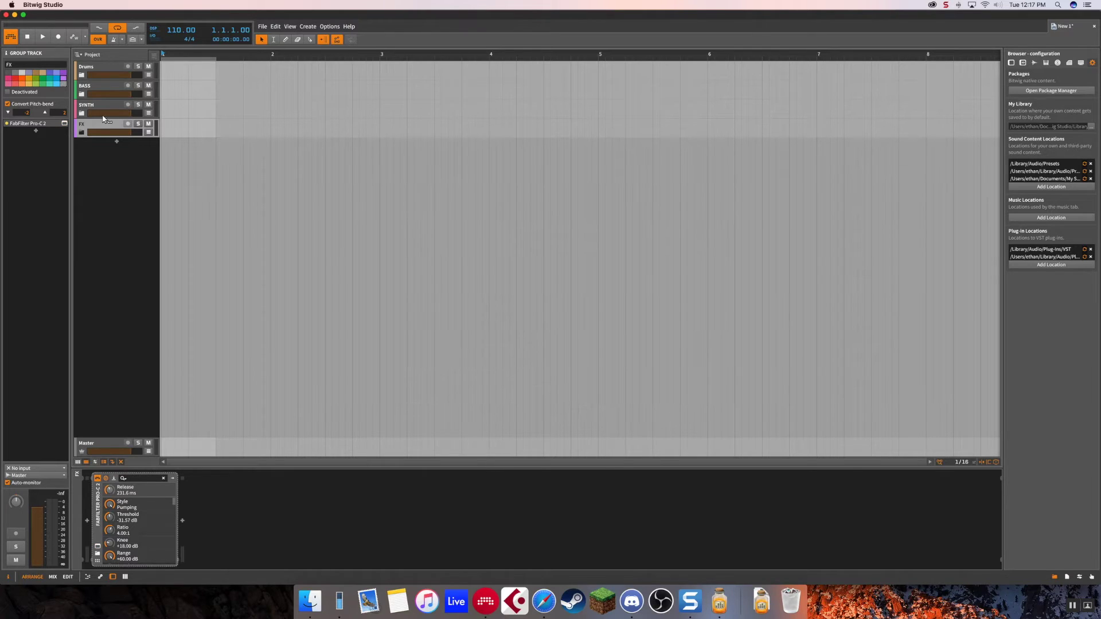
Review the Pro-C 2 device on the SYNTH, BASS and Drums groups and the audio track inside BASS.
{"action": "left_click", "coordinate": [84, 113]}
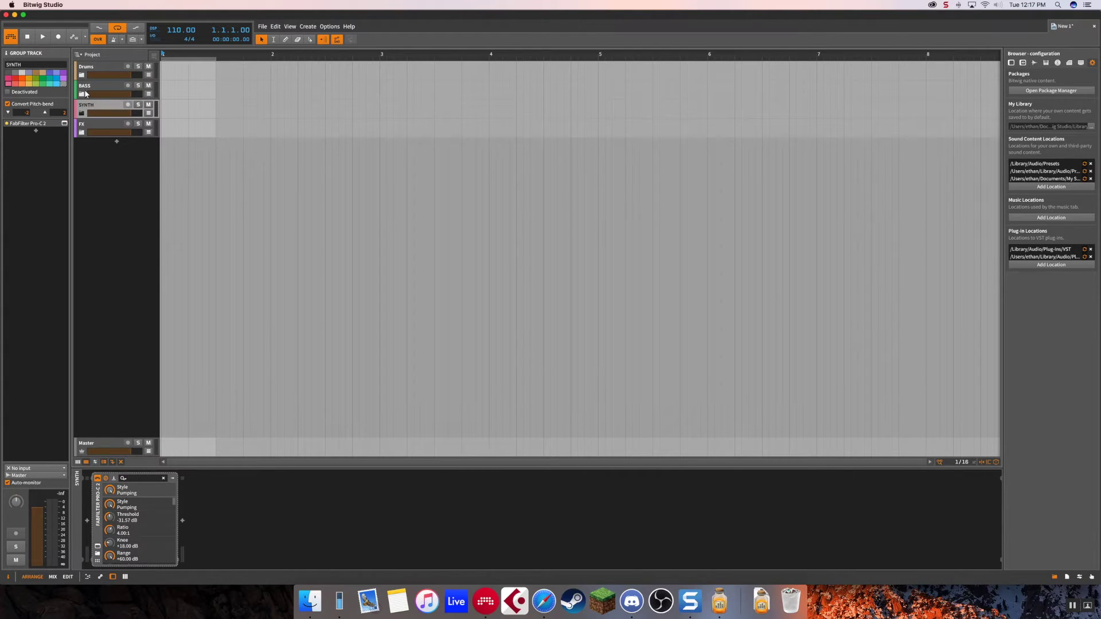
{"action": "left_click", "coordinate": [86, 95]}
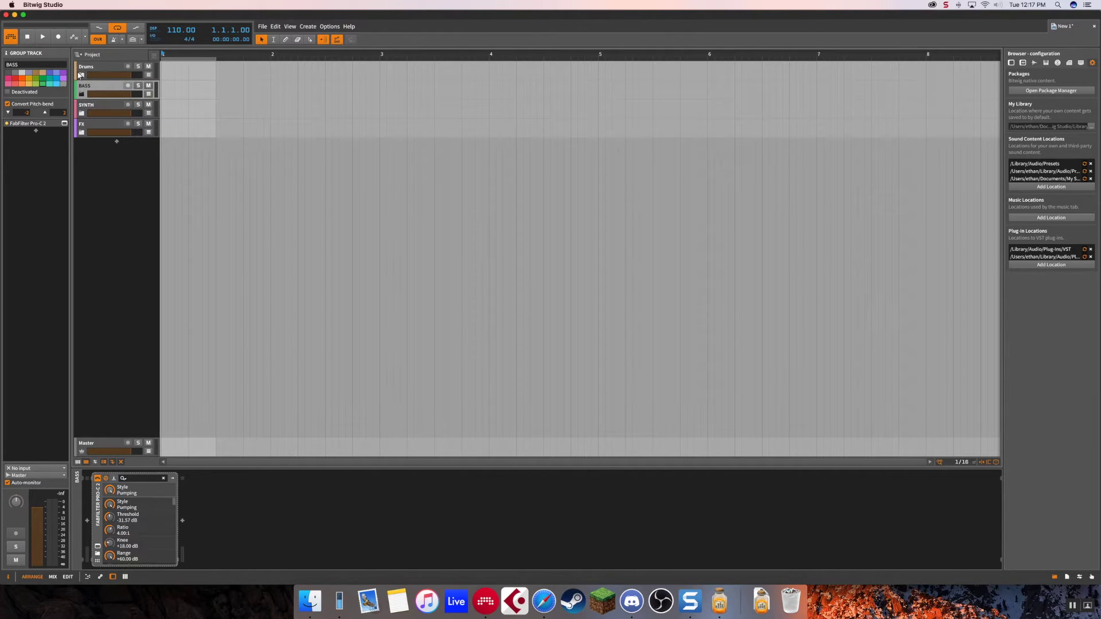
{"action": "left_click", "coordinate": [84, 78]}
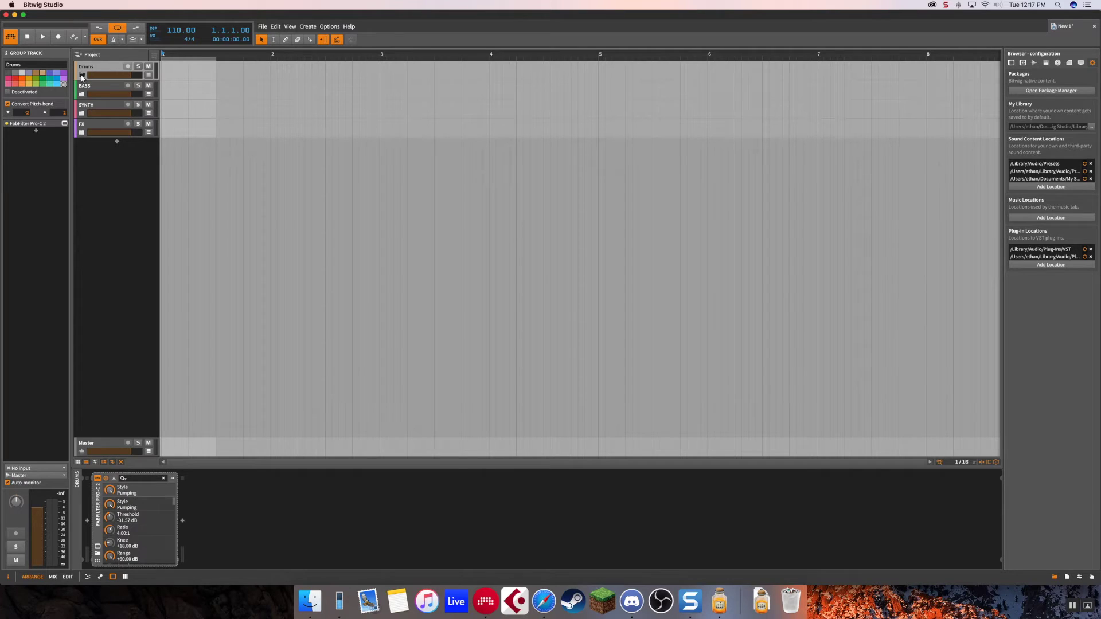
{"action": "left_click", "coordinate": [85, 87]}
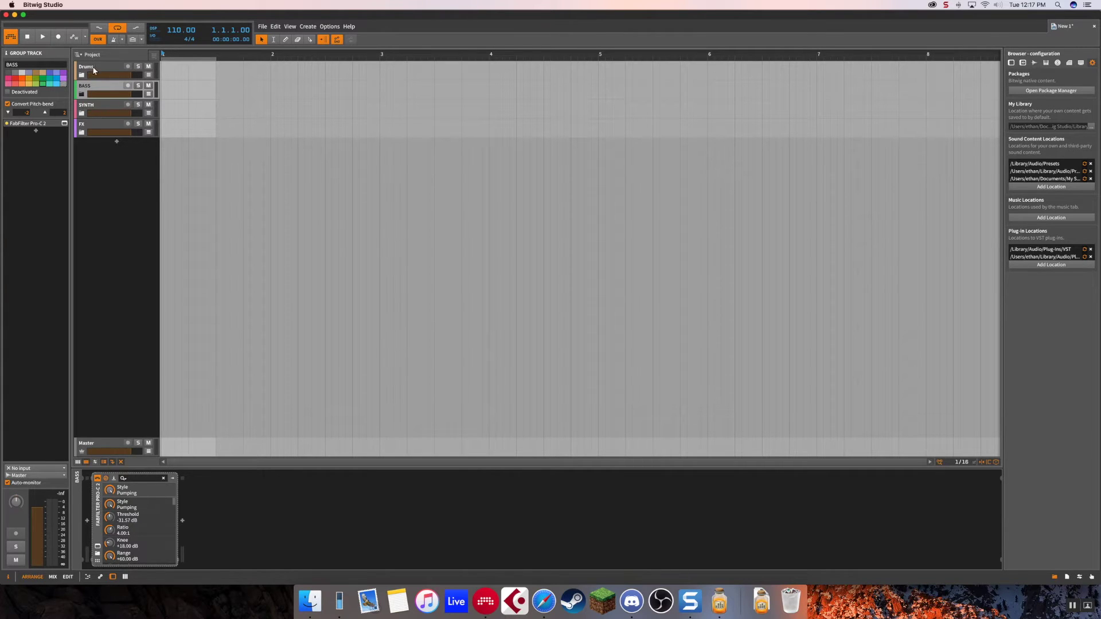
{"action": "left_click_drag", "start_coordinate": [164, 55], "coordinate": [164, 68]}
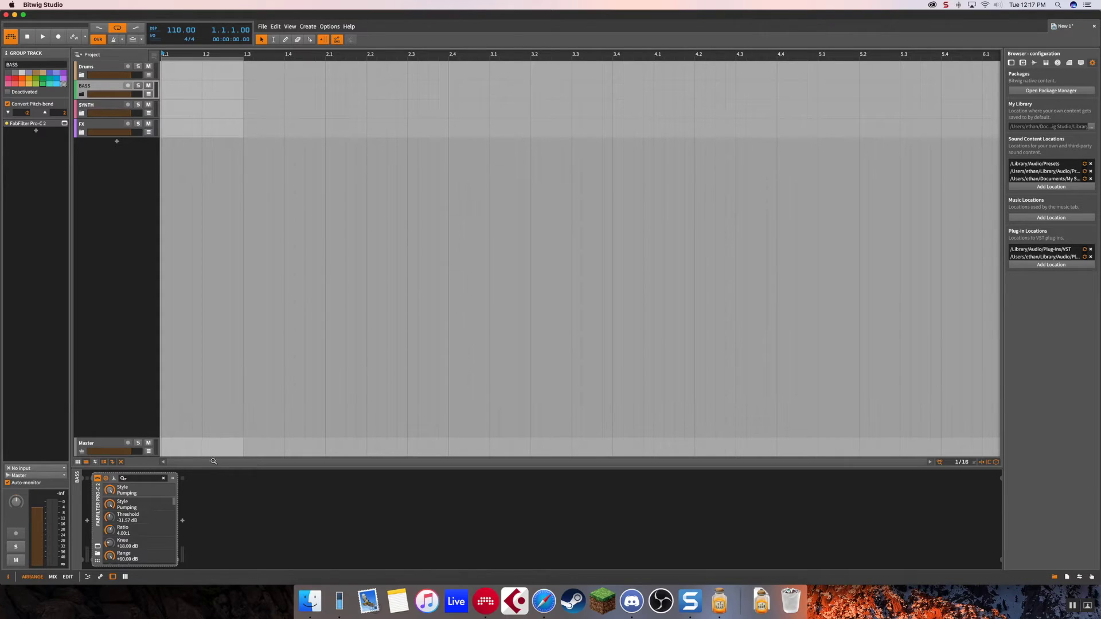
{"action": "key", "text": "e"}
{"action": "key", "text": "e"}
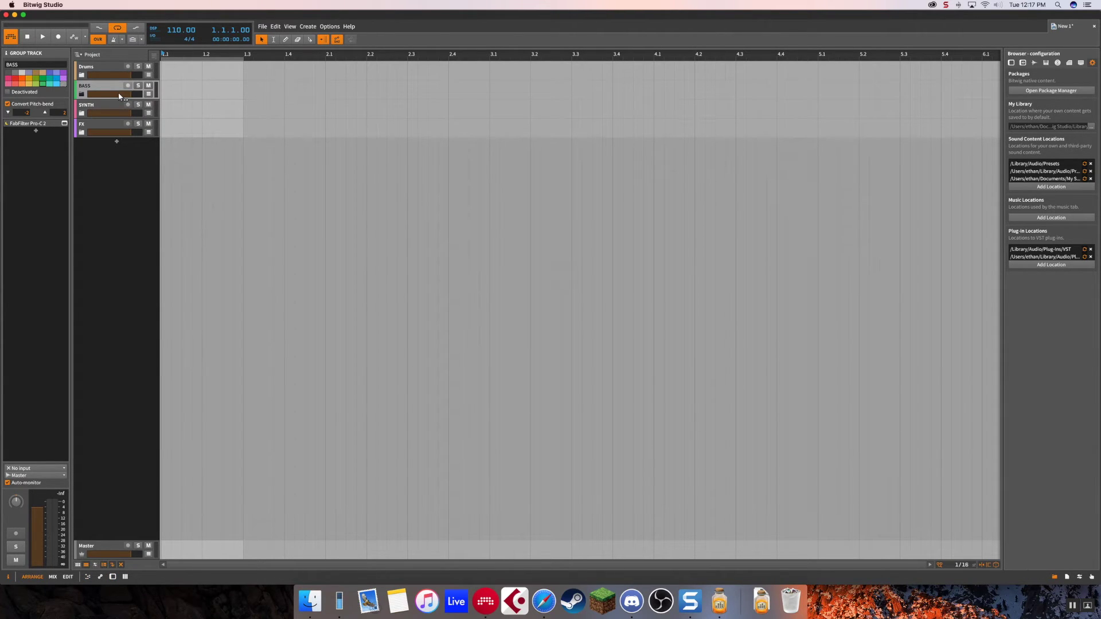
{"action": "left_click", "coordinate": [82, 94]}
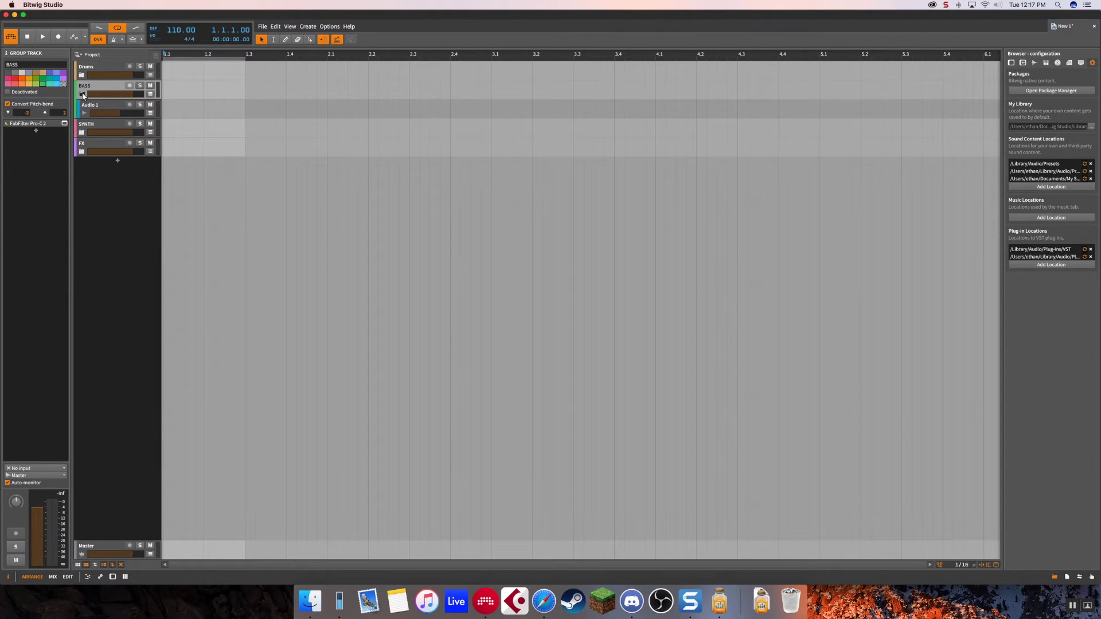
{"action": "left_click", "coordinate": [82, 94]}
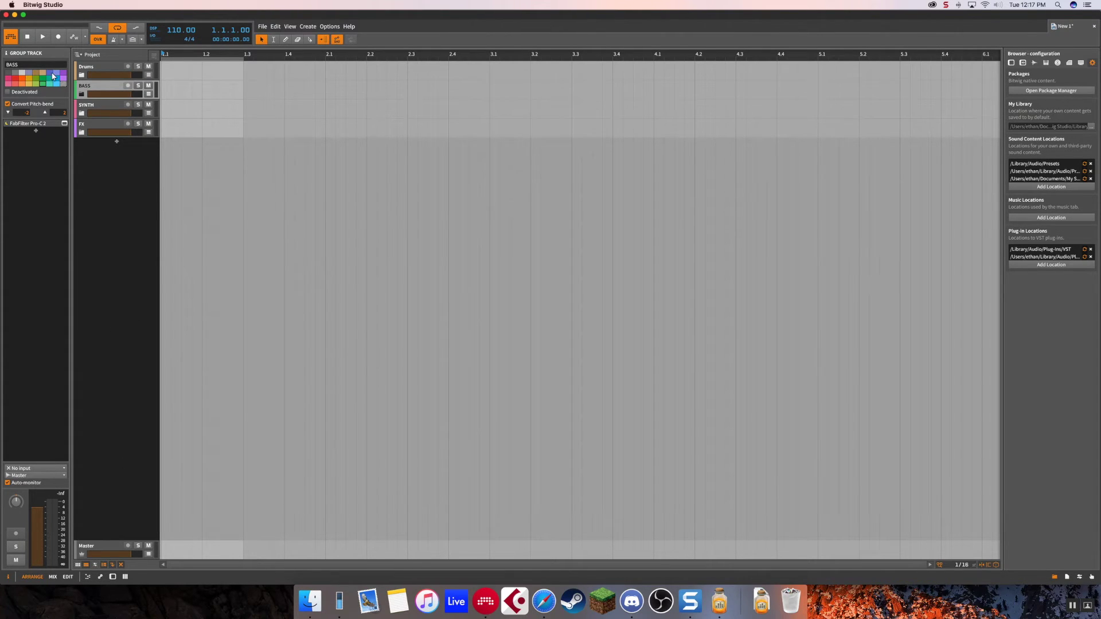
{"action": "left_click", "coordinate": [84, 125]}
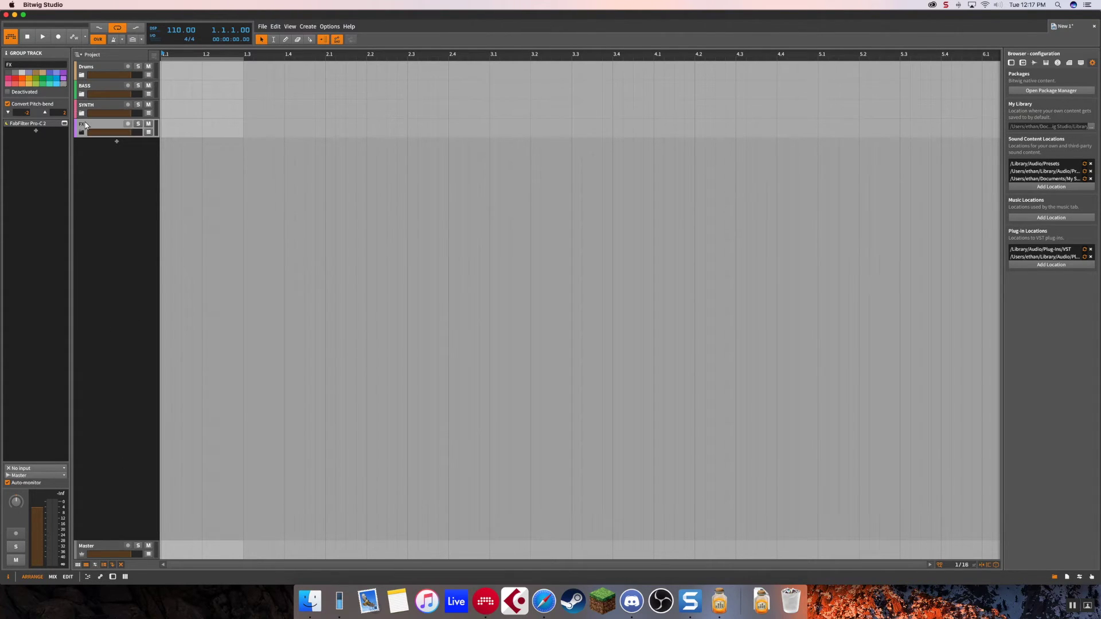
Add a light grey instrument track named TRIGGERED and move it above the Drums group.
{"action": "double_click", "coordinate": [105, 177]}
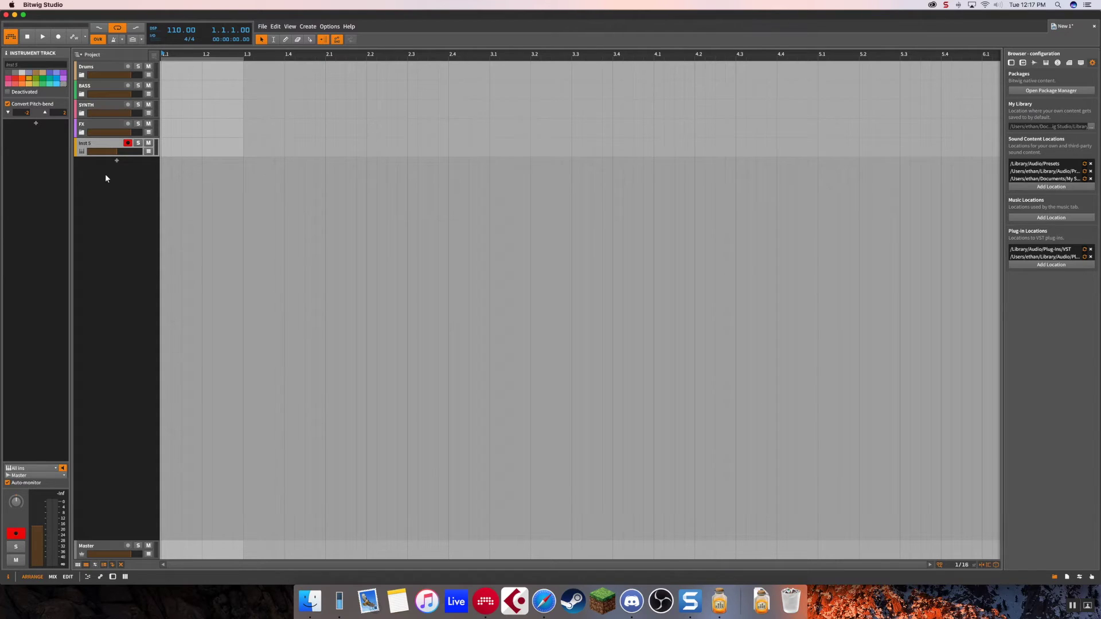
{"action": "left_click", "coordinate": [22, 73]}
{"action": "type", "text": "TRI"}
{"action": "key", "text": "Return"}
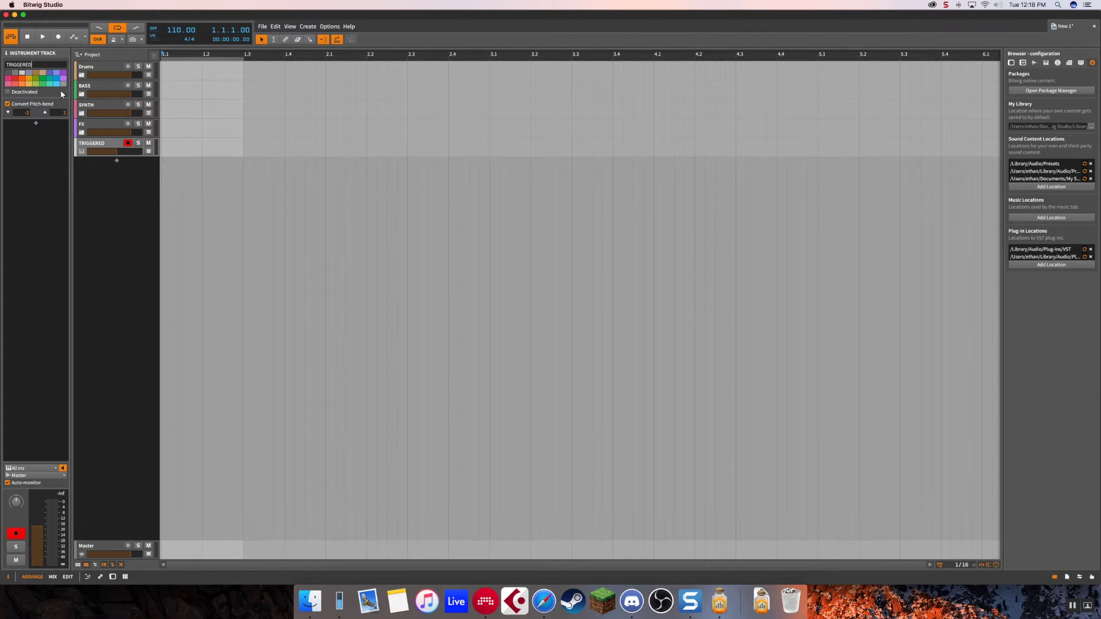
{"action": "left_click_drag", "start_coordinate": [96, 142], "coordinate": [96, 62]}
Insert a Polysynth on the TRIGGERED track.
{"action": "double_click", "coordinate": [51, 188]}
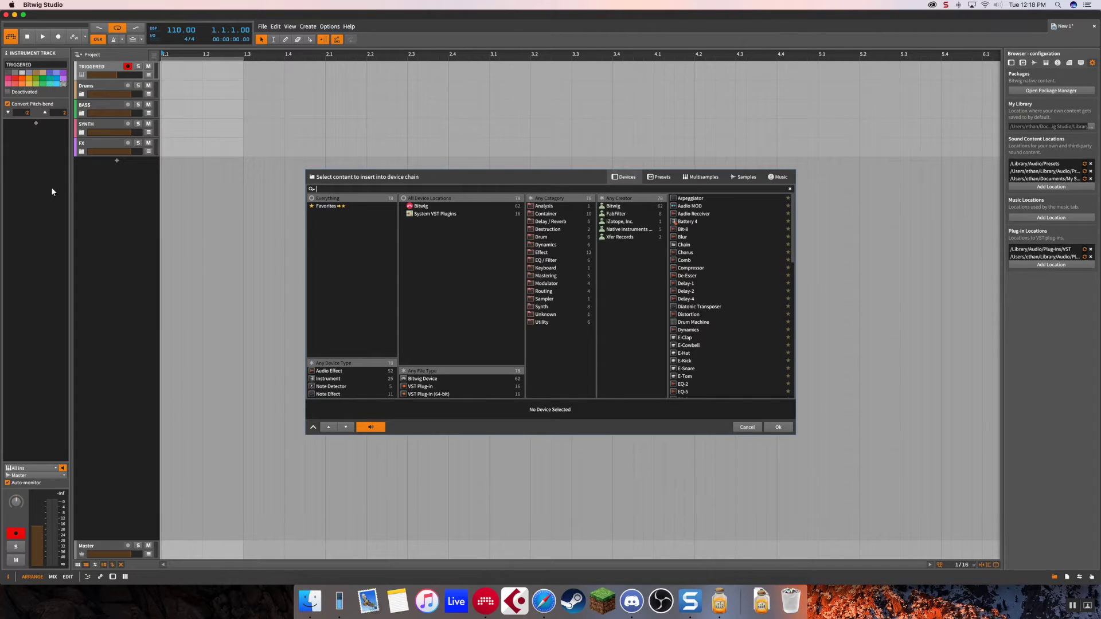
{"action": "type", "text": "poly"}
{"action": "double_click", "coordinate": [694, 198]}
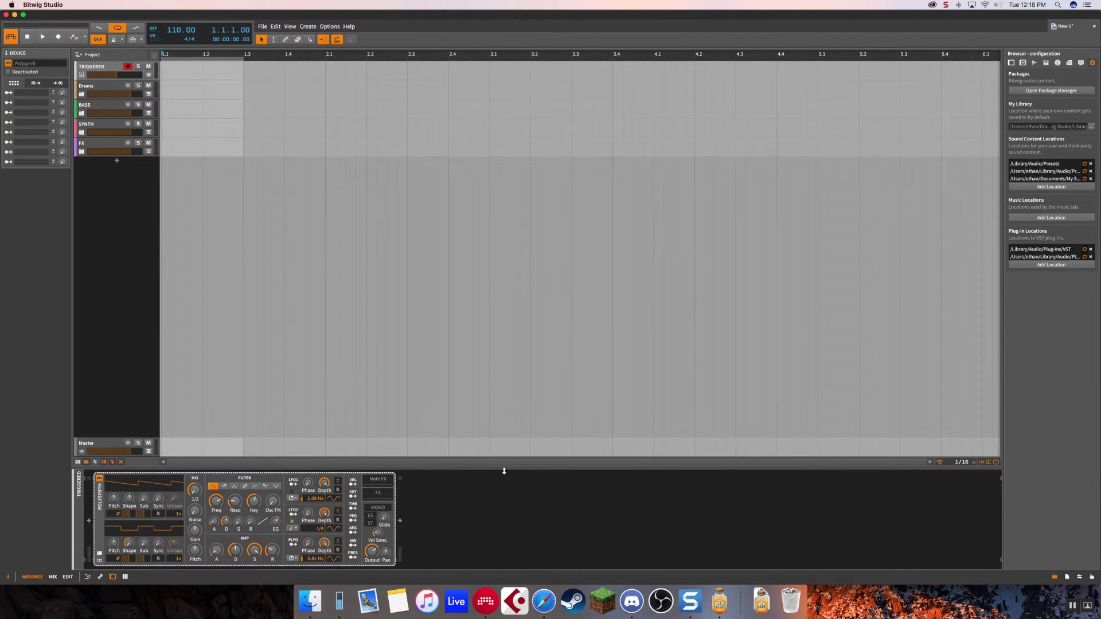
Add a Compressor and a Peak Limiter after the Polysynth in the TRIGGERED track's device chain.
{"action": "double_click", "coordinate": [482, 504]}
{"action": "type", "text": "co"}
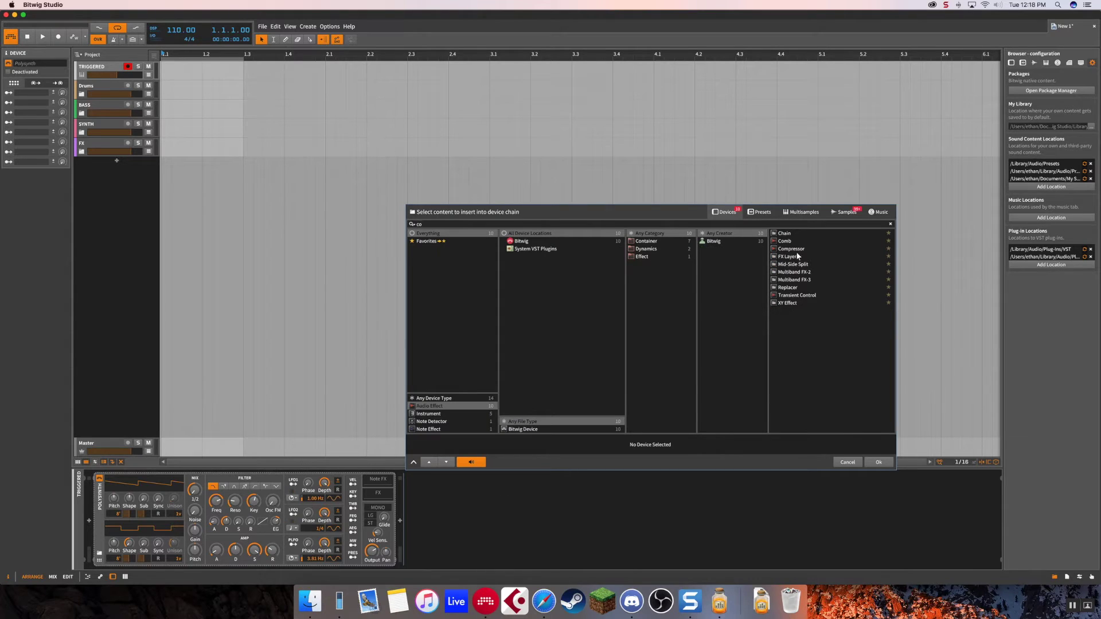
{"action": "left_click", "coordinate": [798, 252]}
{"action": "double_click", "coordinate": [797, 254]}
{"action": "double_click", "coordinate": [638, 509]}
{"action": "type", "text": "li"}
{"action": "double_click", "coordinate": [920, 232]}
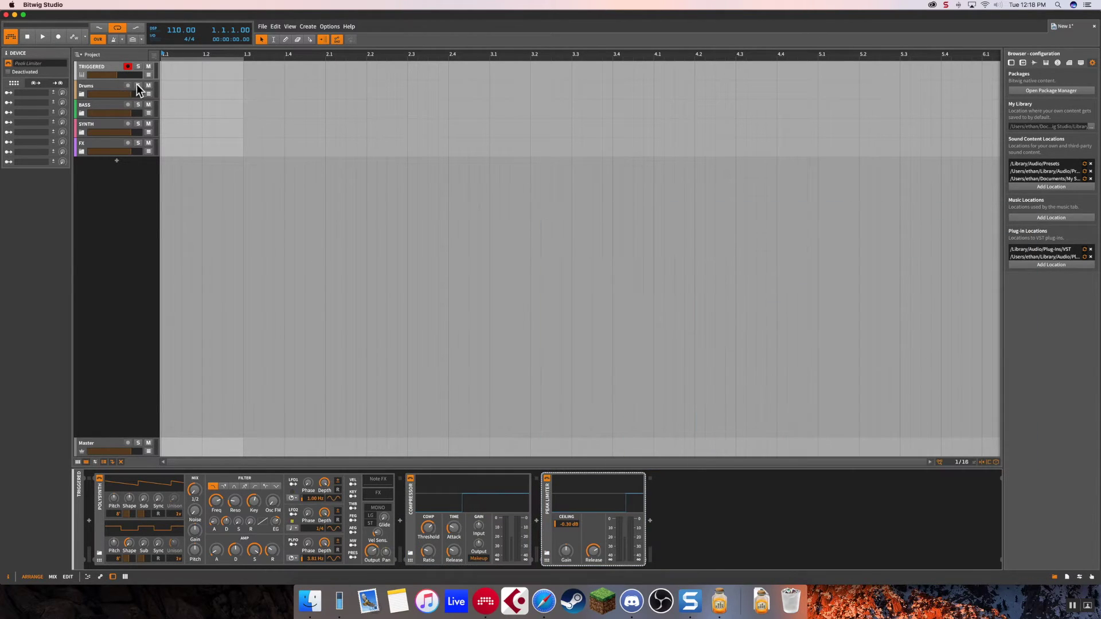
Set the TRIGGERED track's volume to 0 dB and its output routing to No output.
{"action": "double_click", "coordinate": [118, 76]}
{"action": "type", "text": "0"}
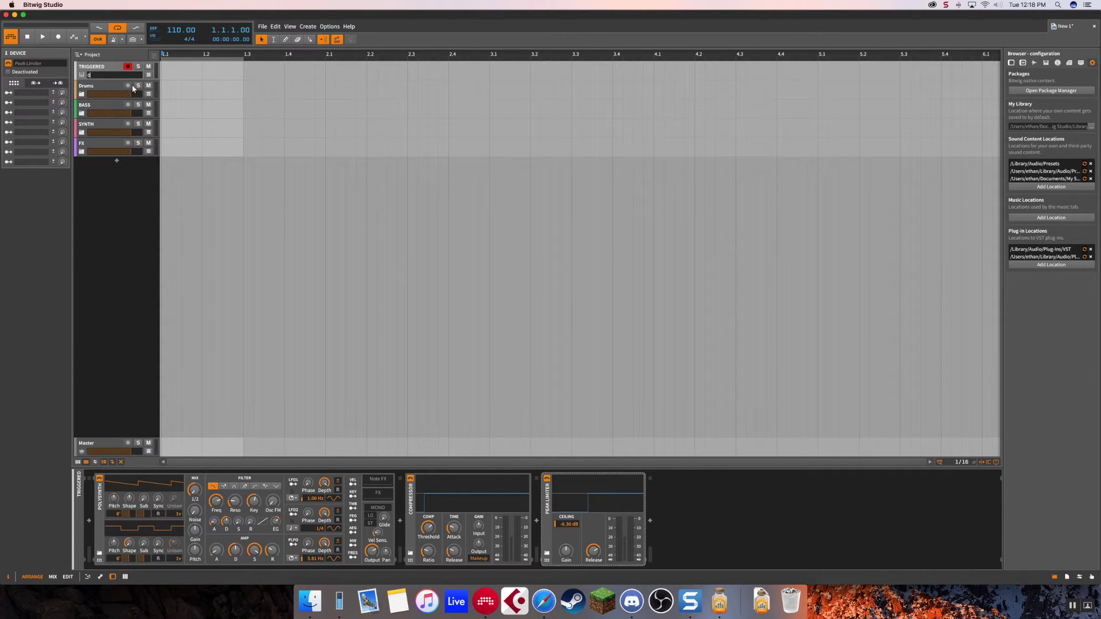
{"action": "key", "text": "Return"}
{"action": "left_click", "coordinate": [106, 67]}
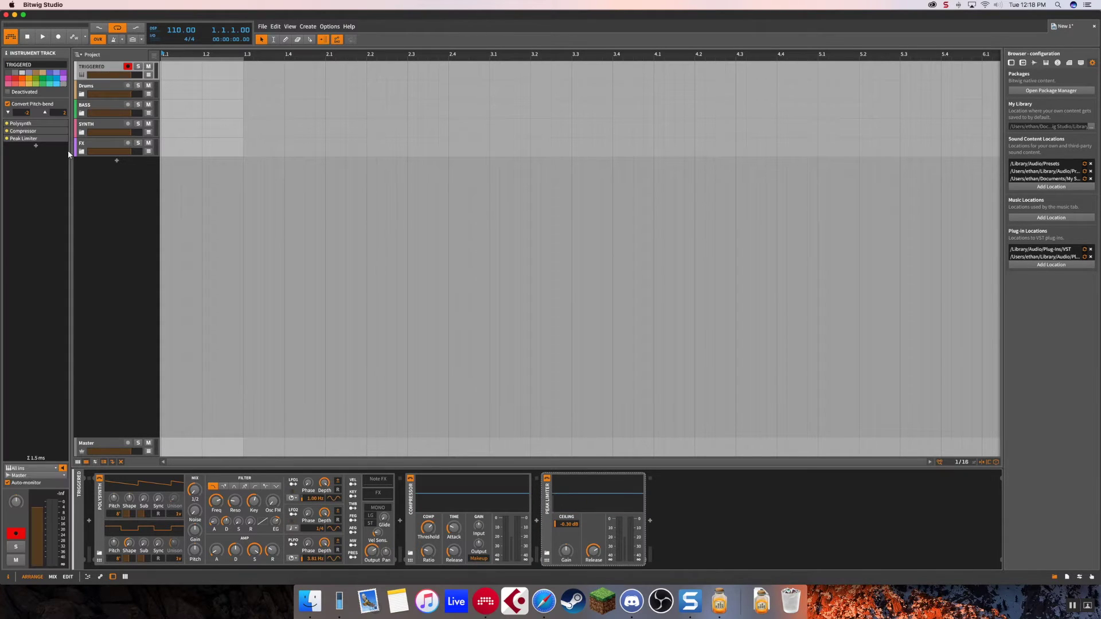
{"action": "left_click", "coordinate": [31, 476]}
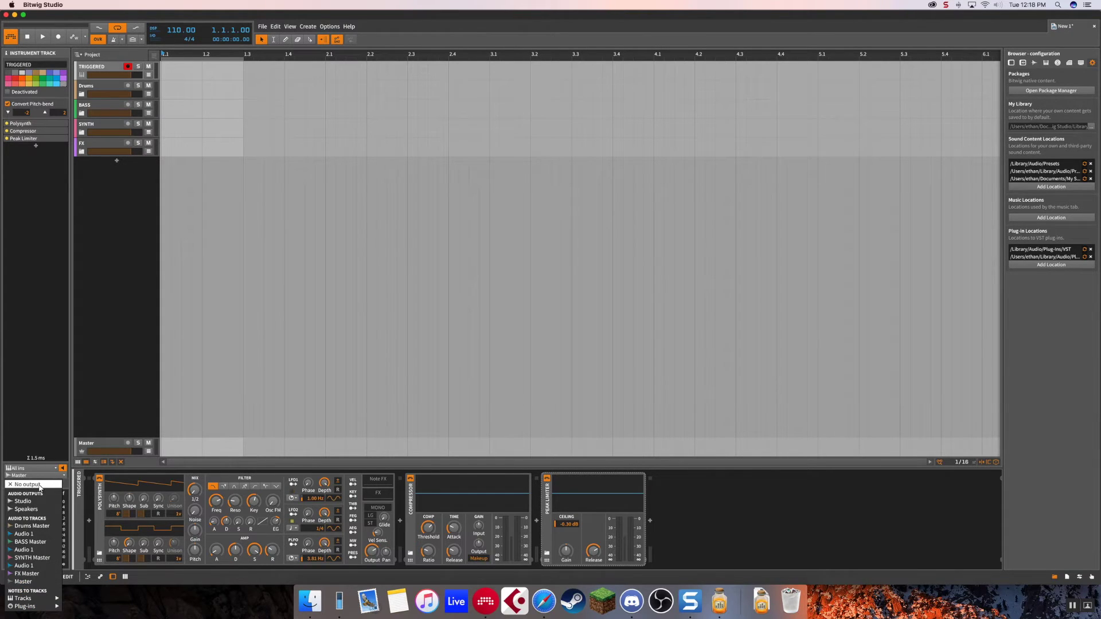
{"action": "left_click", "coordinate": [27, 485]}
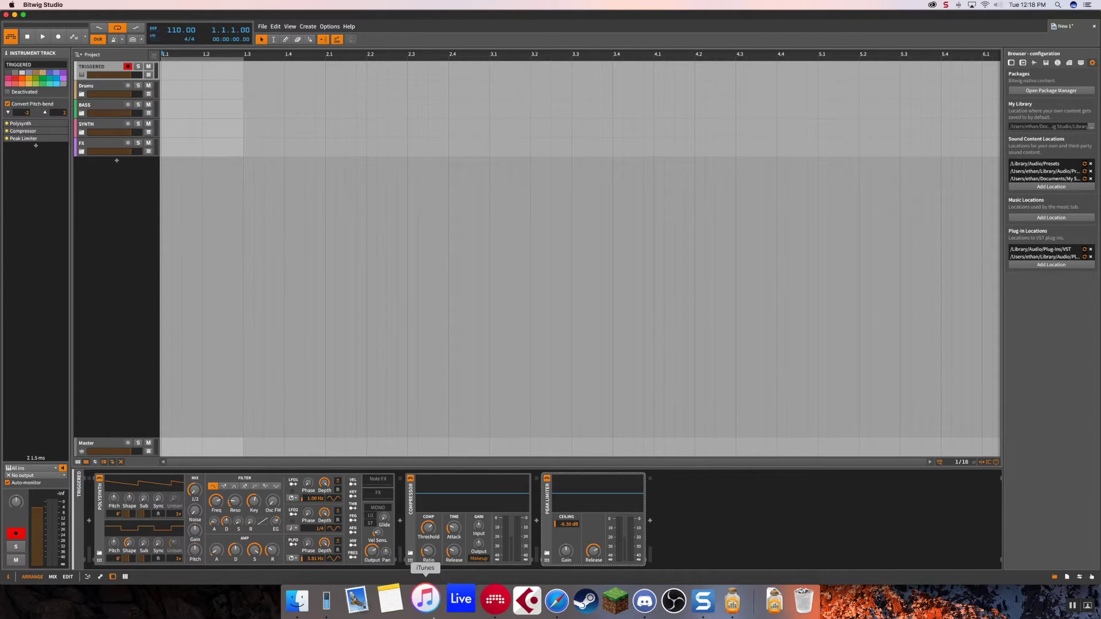
Shorten the Polysynth's amp envelope and set its filter to high-pass, trying different cutoff frequencies and the low-pass type.
{"action": "mouse_move", "coordinate": [223, 512]}
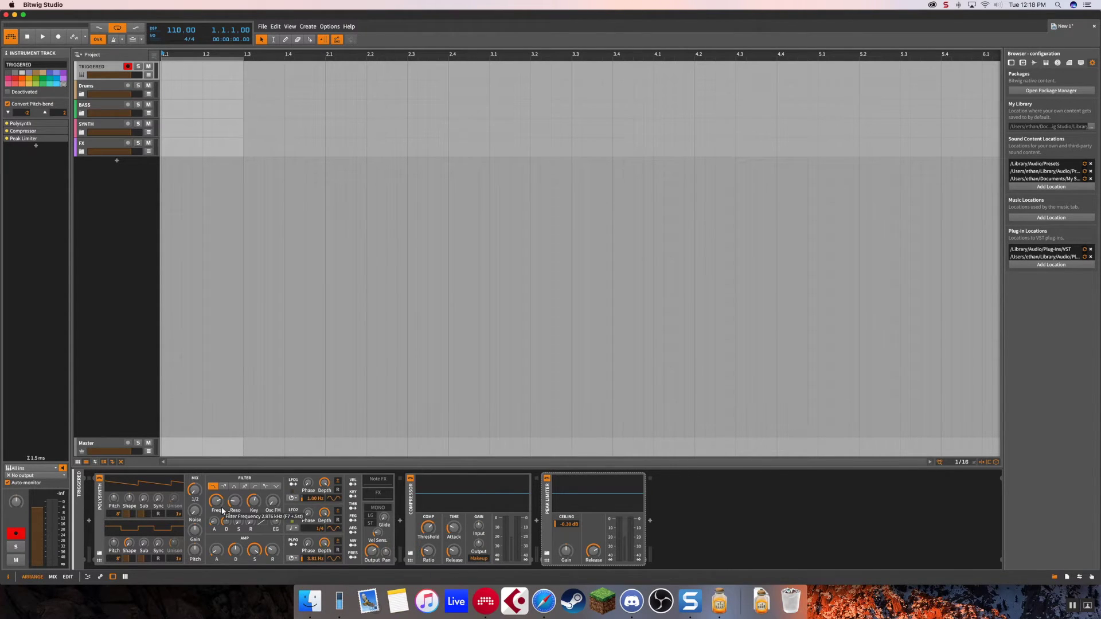
{"action": "mouse_move", "coordinate": [379, 537]}
{"action": "mouse_move", "coordinate": [218, 552]}
{"action": "mouse_move", "coordinate": [256, 554]}
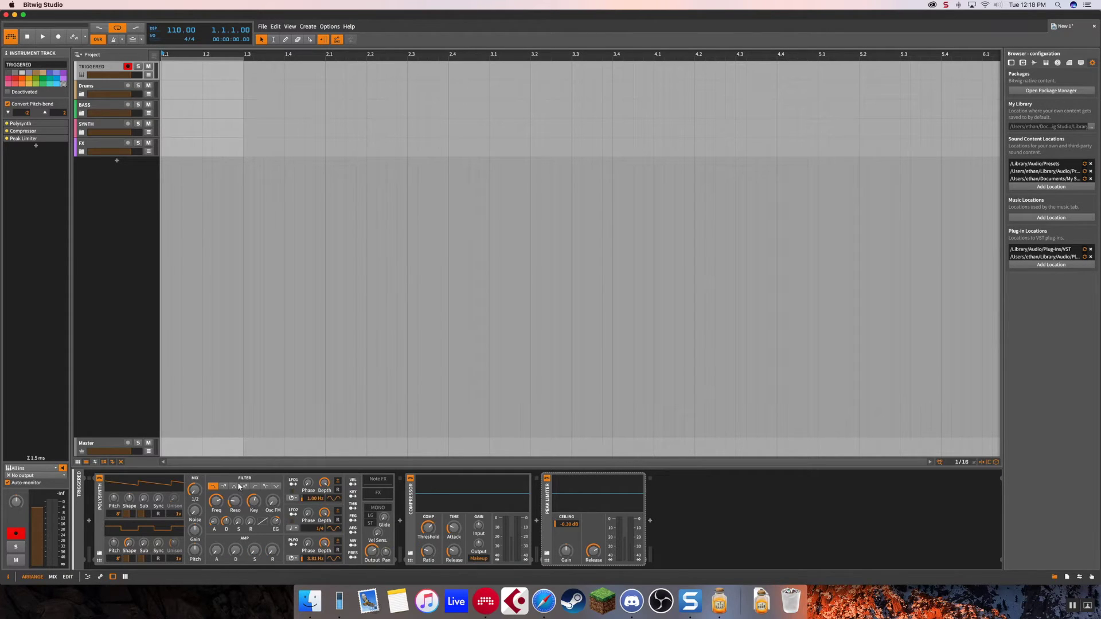
{"action": "left_click", "coordinate": [255, 487]}
{"action": "left_click_drag", "start_coordinate": [216, 501], "coordinate": [216, 542]}
{"action": "left_click", "coordinate": [220, 502]}
{"action": "left_click", "coordinate": [220, 500]}
{"action": "left_click", "coordinate": [214, 487]}
{"action": "left_click_drag", "start_coordinate": [216, 501], "coordinate": [216, 453]}
{"action": "left_click", "coordinate": [254, 487]}
{"action": "mouse_move", "coordinate": [253, 499]}
Lower the Compressor's threshold, raise its ratio and attack, and shorten the Peak Limiter's release.
{"action": "mouse_move", "coordinate": [434, 530]}
{"action": "left_click_drag", "start_coordinate": [428, 551], "coordinate": [456, 556]}
{"action": "left_click", "coordinate": [430, 554]}
{"action": "left_click_drag", "start_coordinate": [455, 530], "coordinate": [455, 494]}
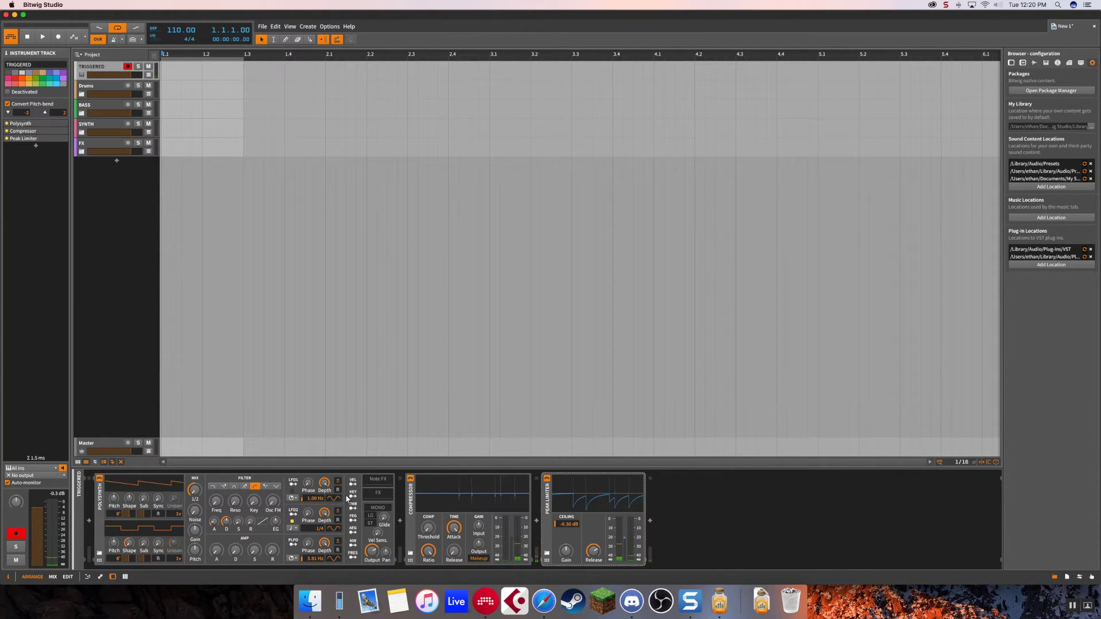
{"action": "mouse_move", "coordinate": [594, 552]}
{"action": "left_mouse_down"}
{"action": "mouse_move", "coordinate": [594, 588]}
{"action": "mouse_move", "coordinate": [594, 566]}
{"action": "left_mouse_up"}
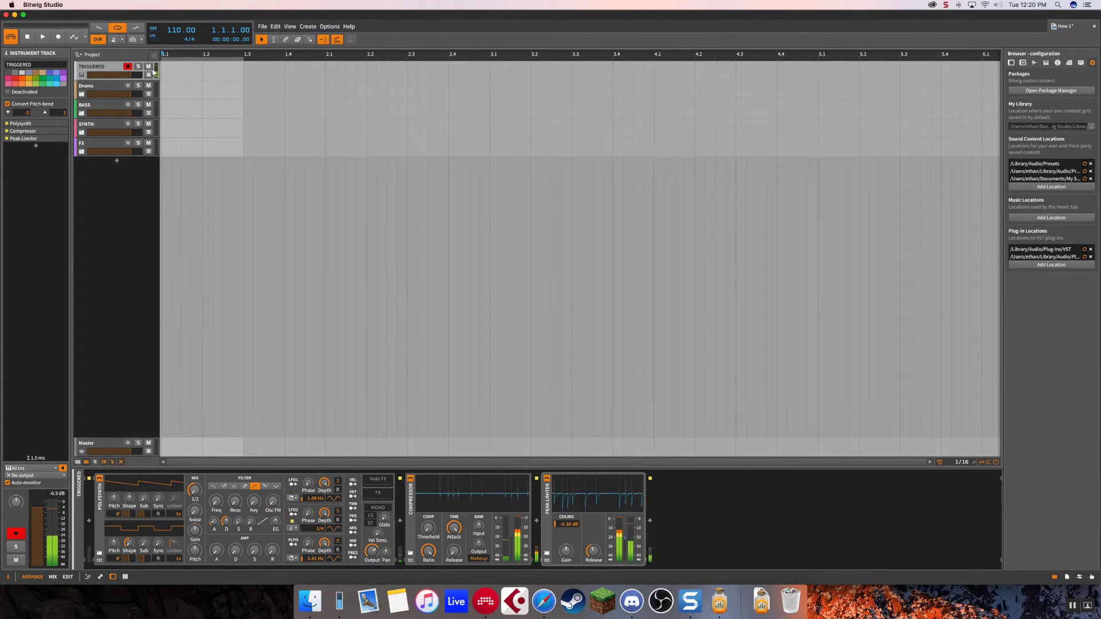
Set the sidechain input of the BASS group's Pro-C 2 to TRIGGERED (POST).
{"action": "left_click", "coordinate": [96, 90]}
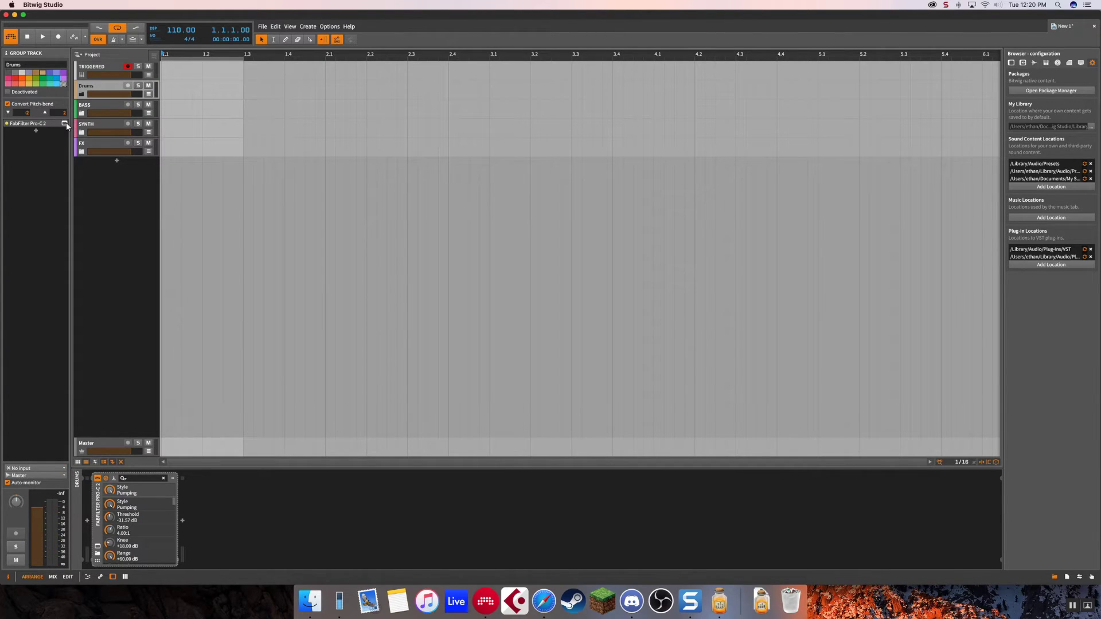
{"action": "left_click", "coordinate": [106, 108]}
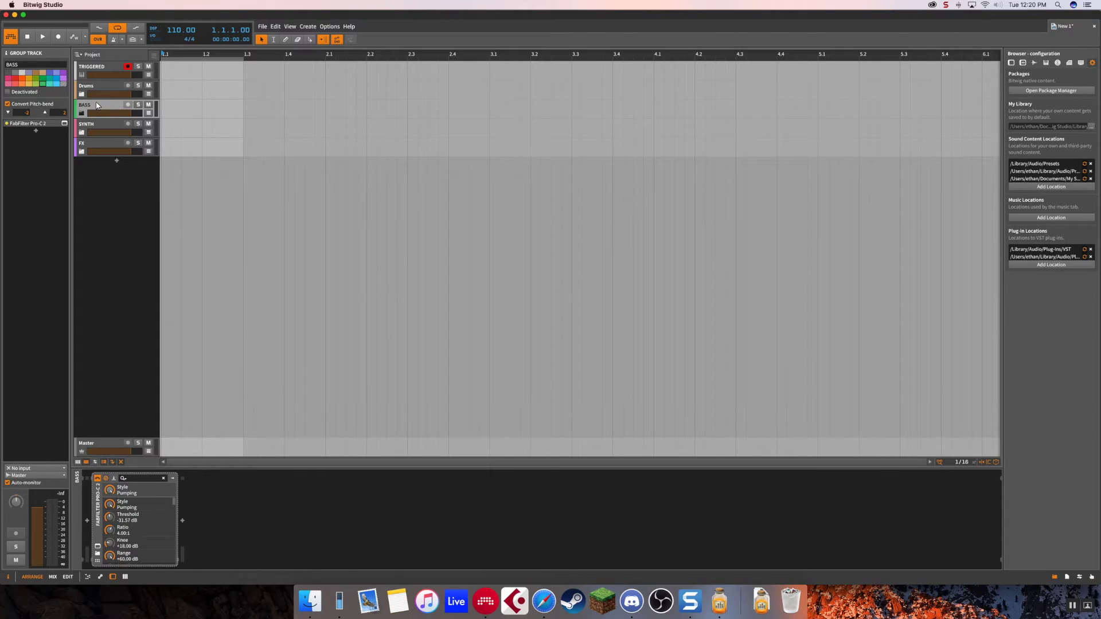
{"action": "left_click", "coordinate": [106, 479]}
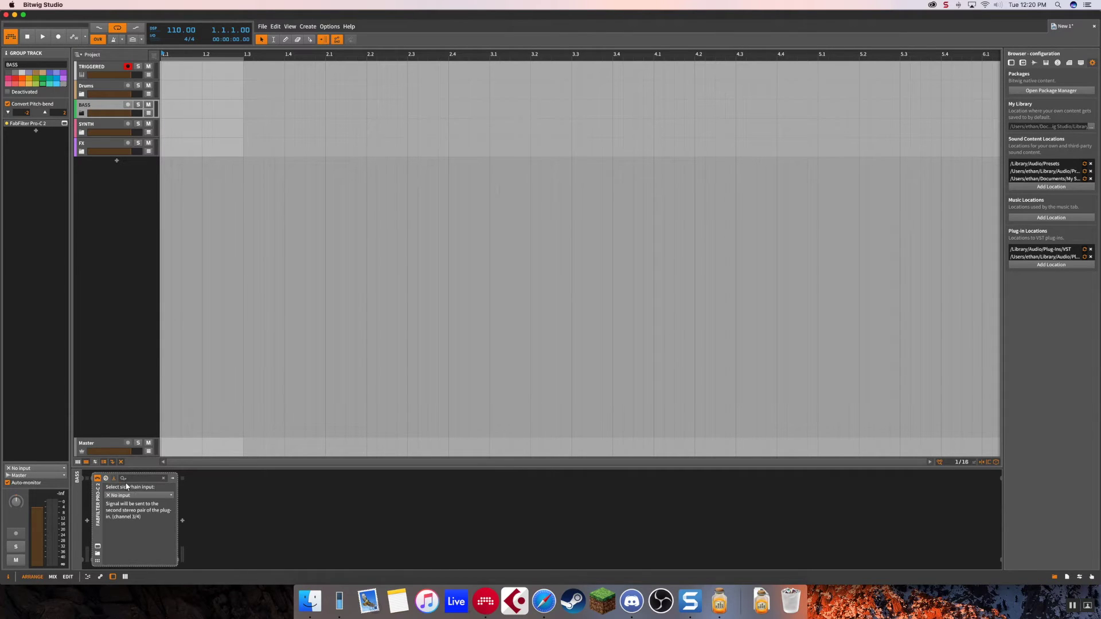
{"action": "left_click", "coordinate": [126, 494]}
{"action": "mouse_move", "coordinate": [131, 522]}
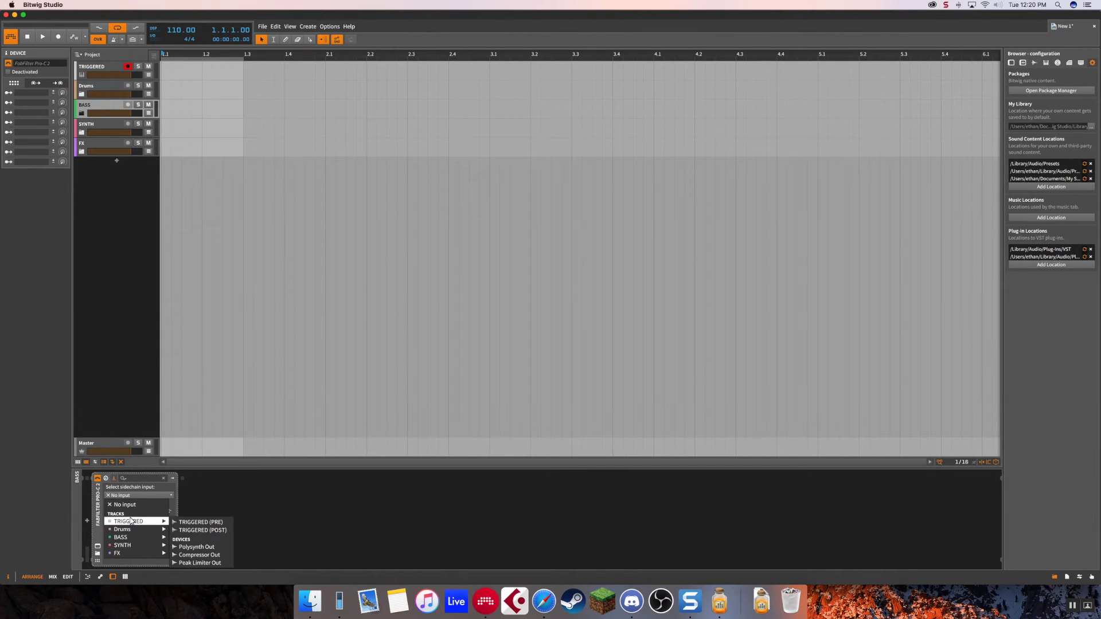
{"action": "left_click", "coordinate": [207, 531]}
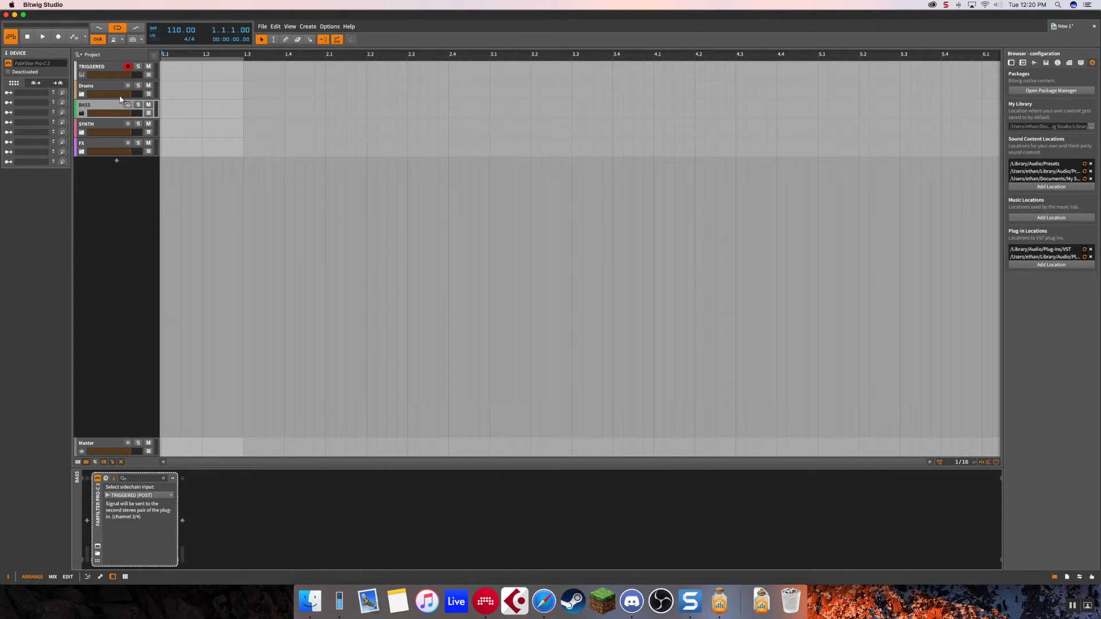
{"action": "left_click", "coordinate": [125, 74]}
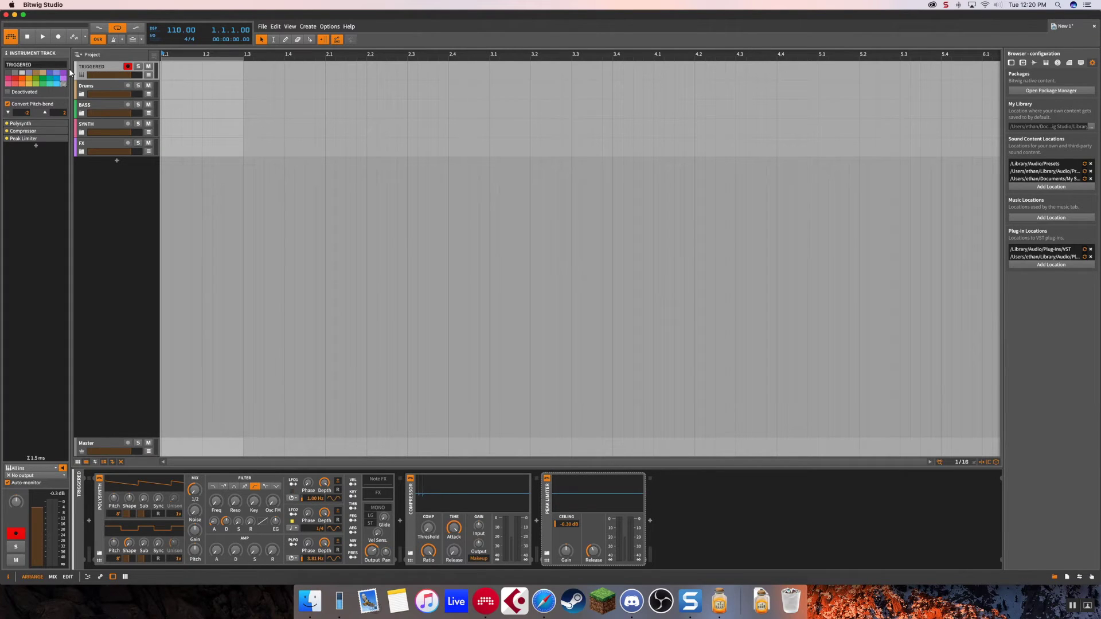
{"action": "left_click", "coordinate": [108, 112]}
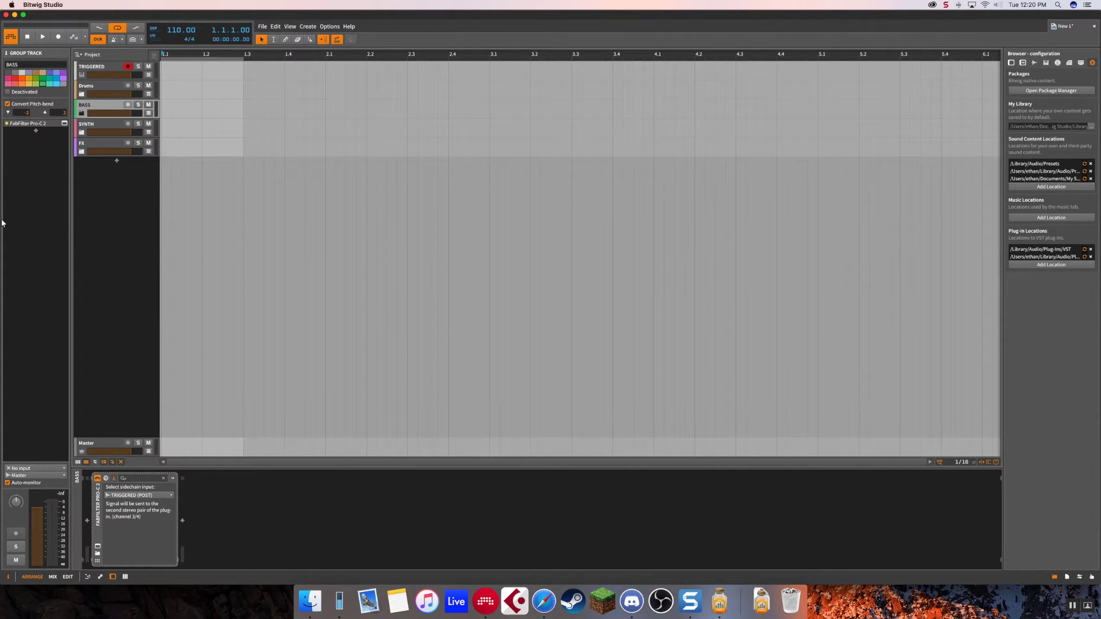
{"action": "left_click", "coordinate": [92, 68]}
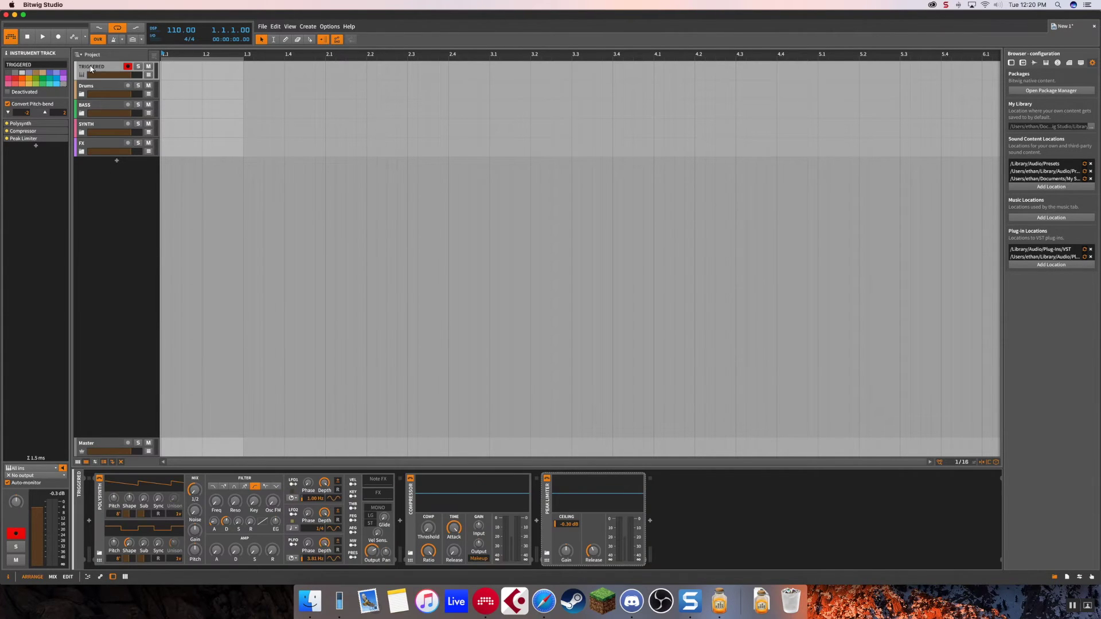
{"action": "left_click", "coordinate": [411, 519]}
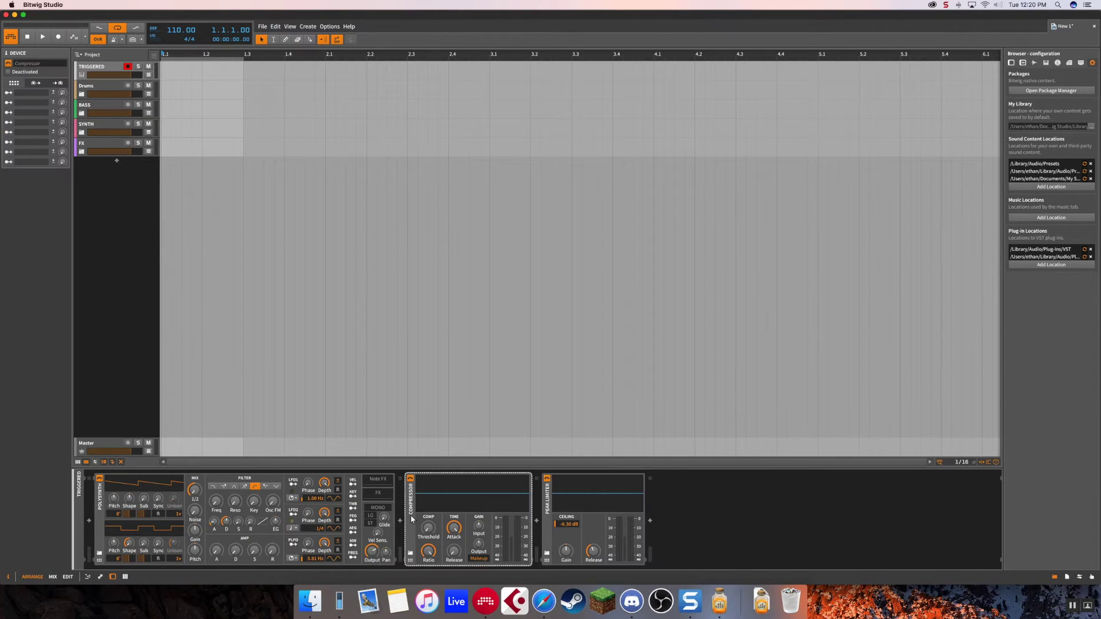
{"action": "left_click", "coordinate": [549, 519]}
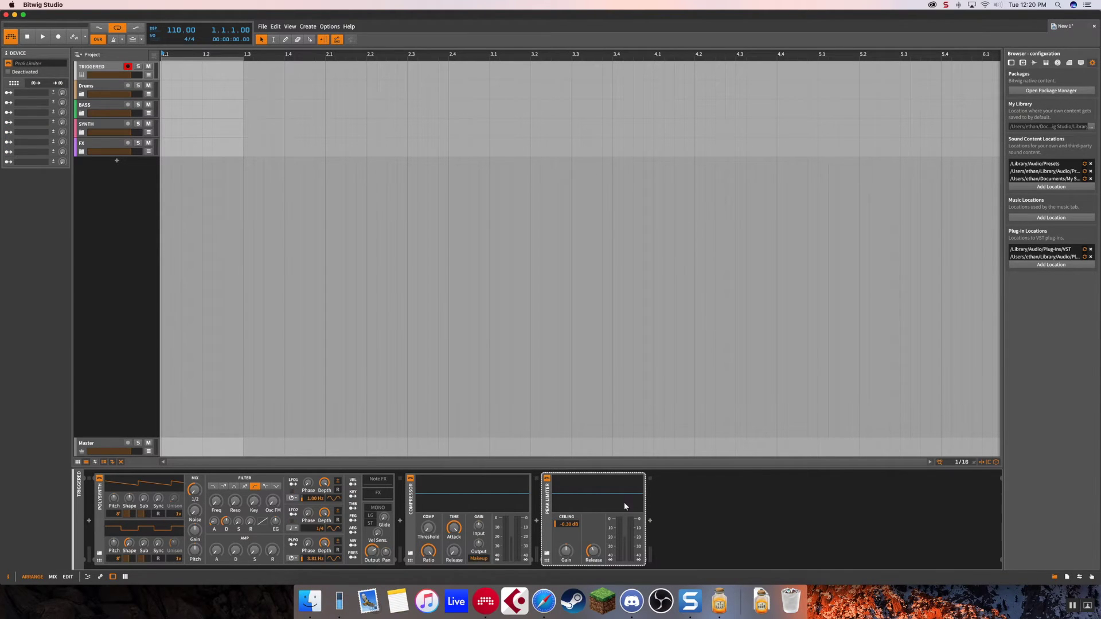
Set the sidechain input of the FX group's Pro-C 2 to TRIGGERED (POST).
{"action": "left_click", "coordinate": [108, 140]}
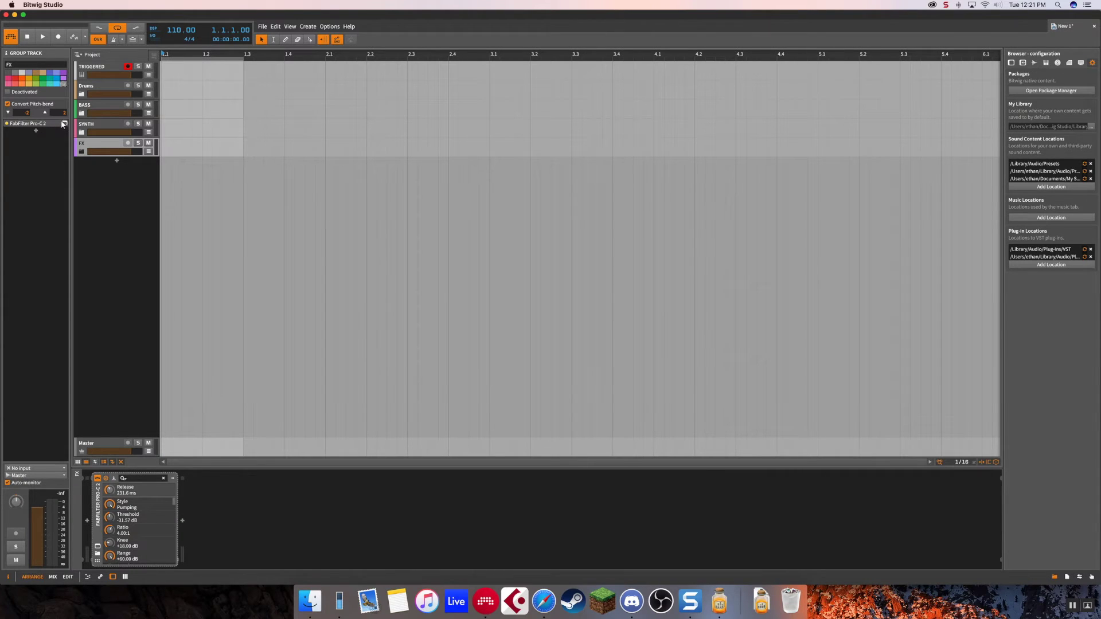
{"action": "left_click", "coordinate": [115, 478]}
{"action": "left_click", "coordinate": [115, 479]}
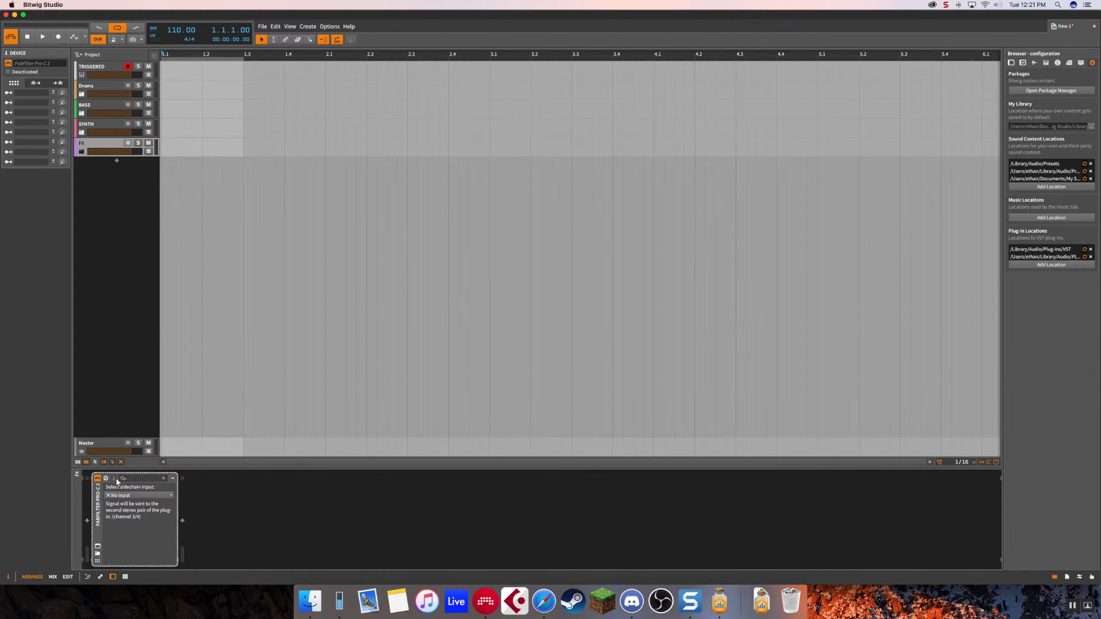
{"action": "left_click", "coordinate": [131, 496]}
{"action": "mouse_move", "coordinate": [149, 523]}
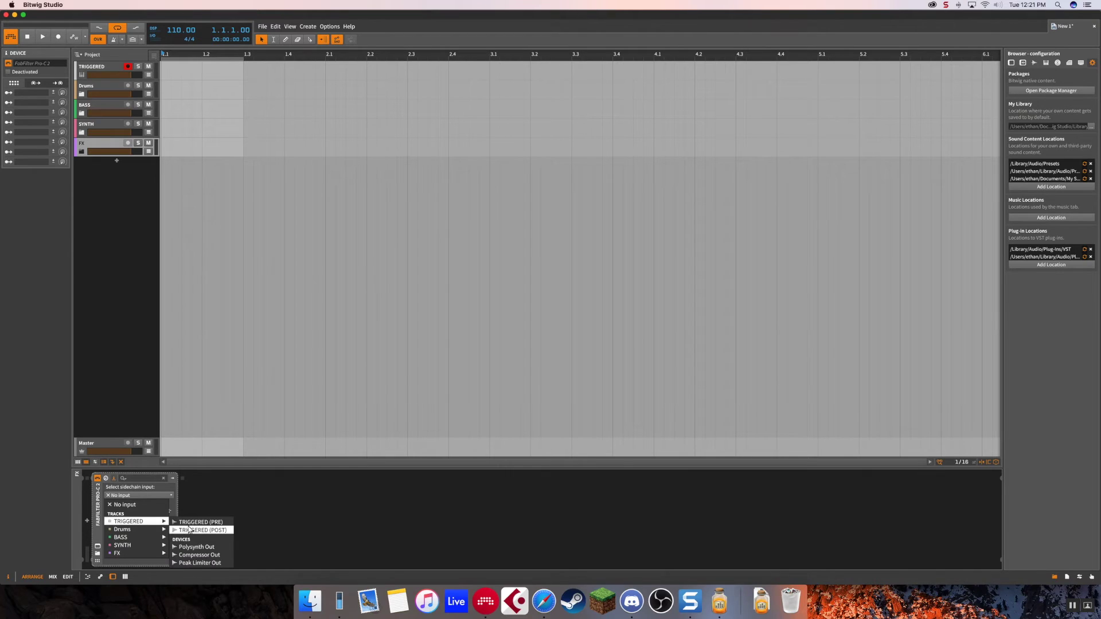
{"action": "left_click", "coordinate": [196, 531]}
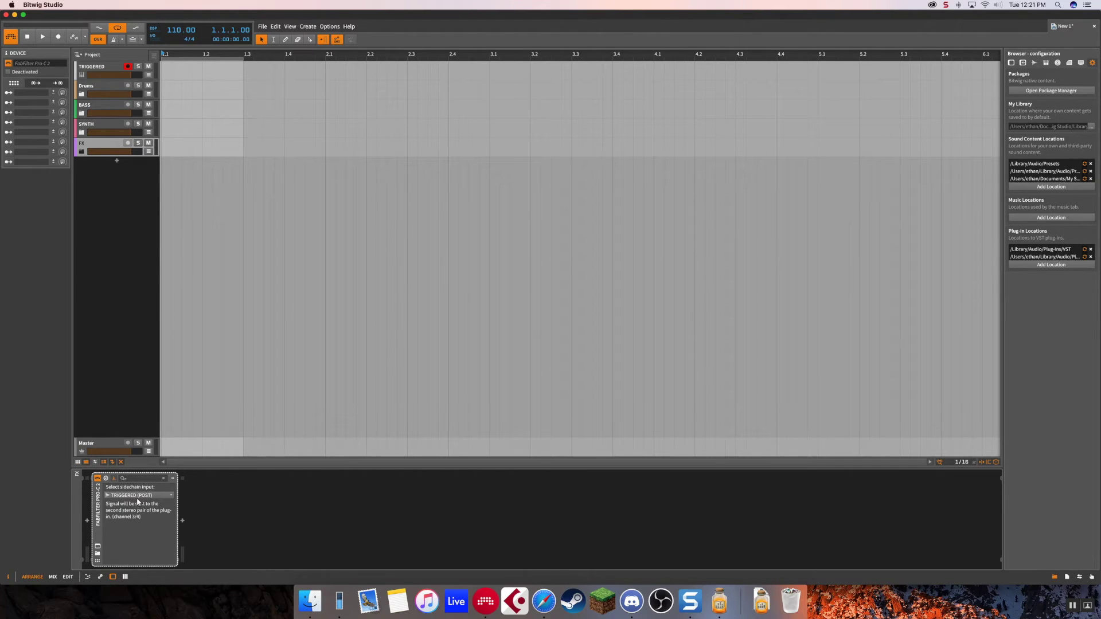
Replace the SYNTH group's Pro-C 2 with a copy of the FX group's sidechained Pro-C 2.
{"action": "left_click", "coordinate": [87, 129]}
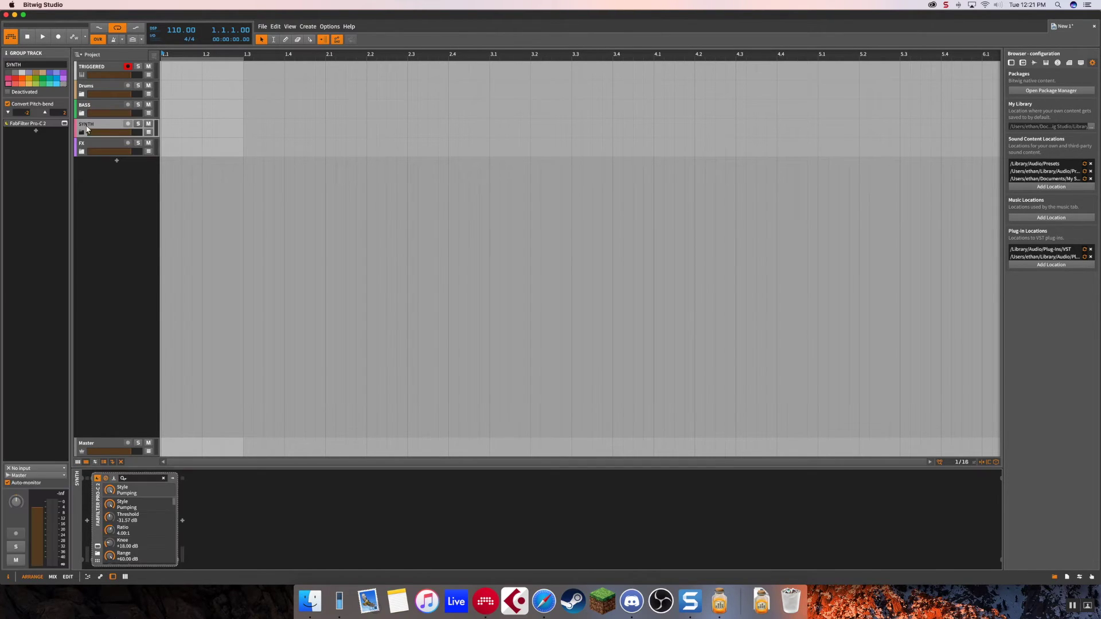
{"action": "left_click", "coordinate": [114, 478]}
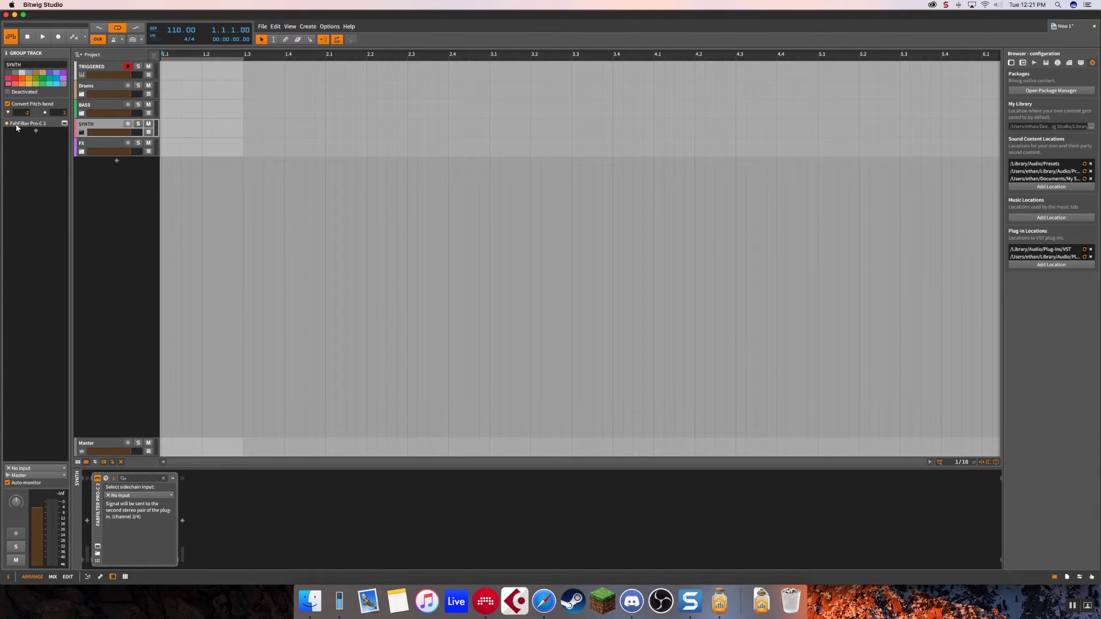
{"action": "left_click", "coordinate": [90, 143]}
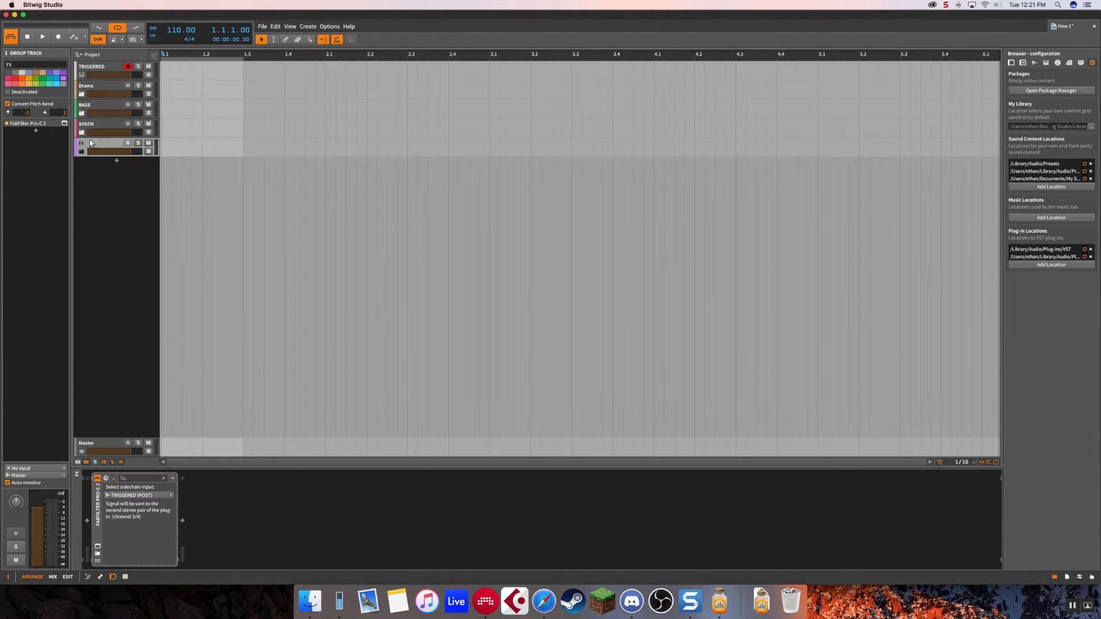
{"action": "left_click", "coordinate": [106, 478]}
{"action": "left_click", "coordinate": [95, 505]}
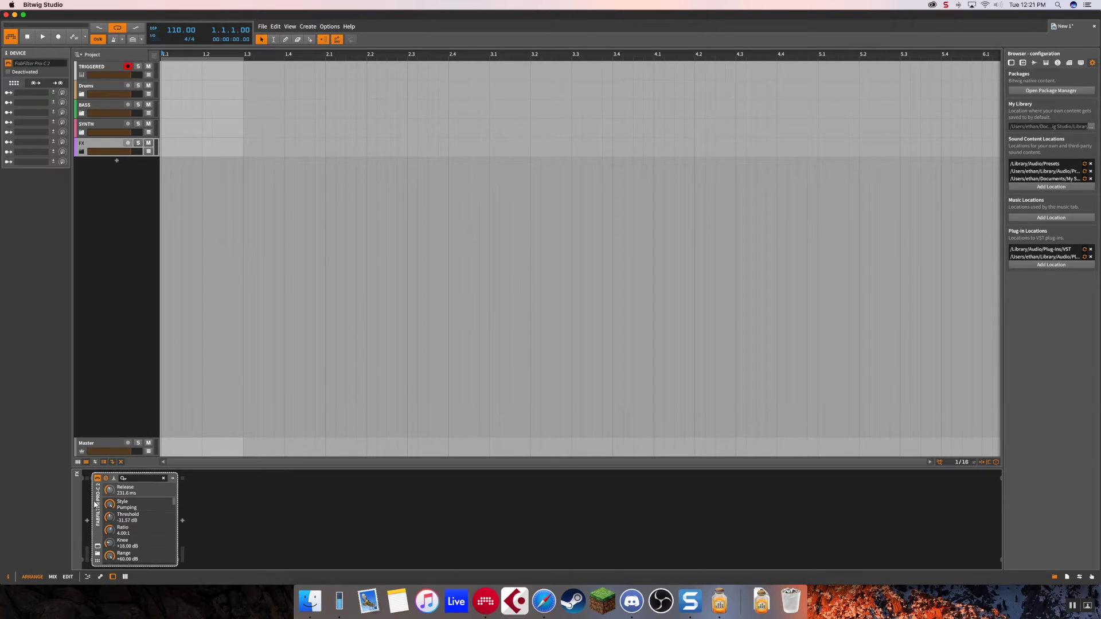
{"action": "left_click", "coordinate": [97, 131]}
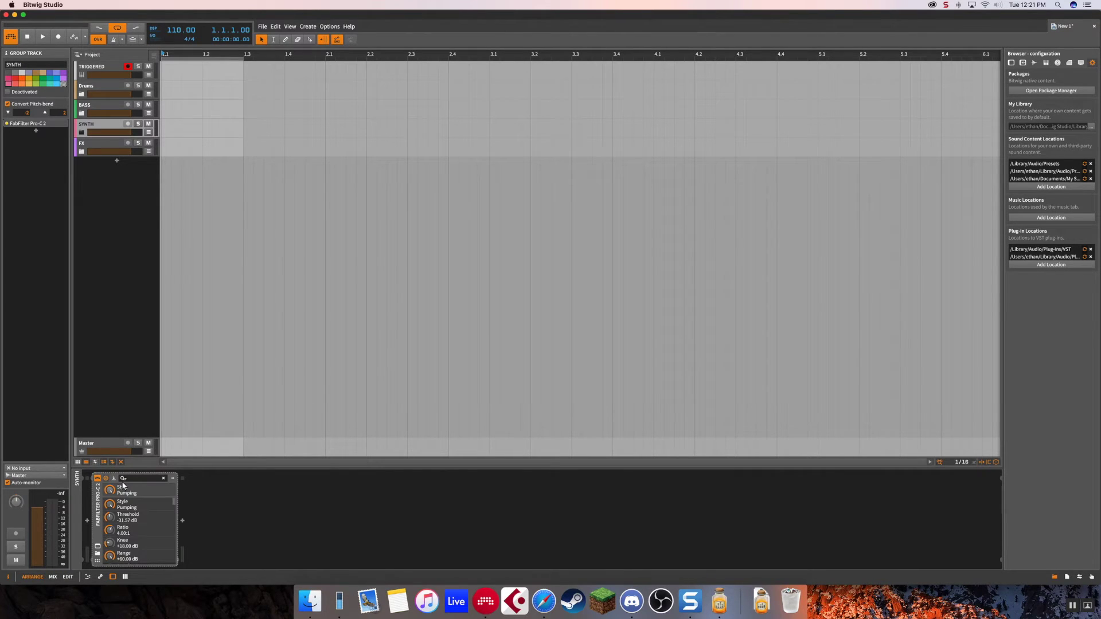
{"action": "left_click", "coordinate": [113, 478]}
{"action": "left_click", "coordinate": [101, 503]}
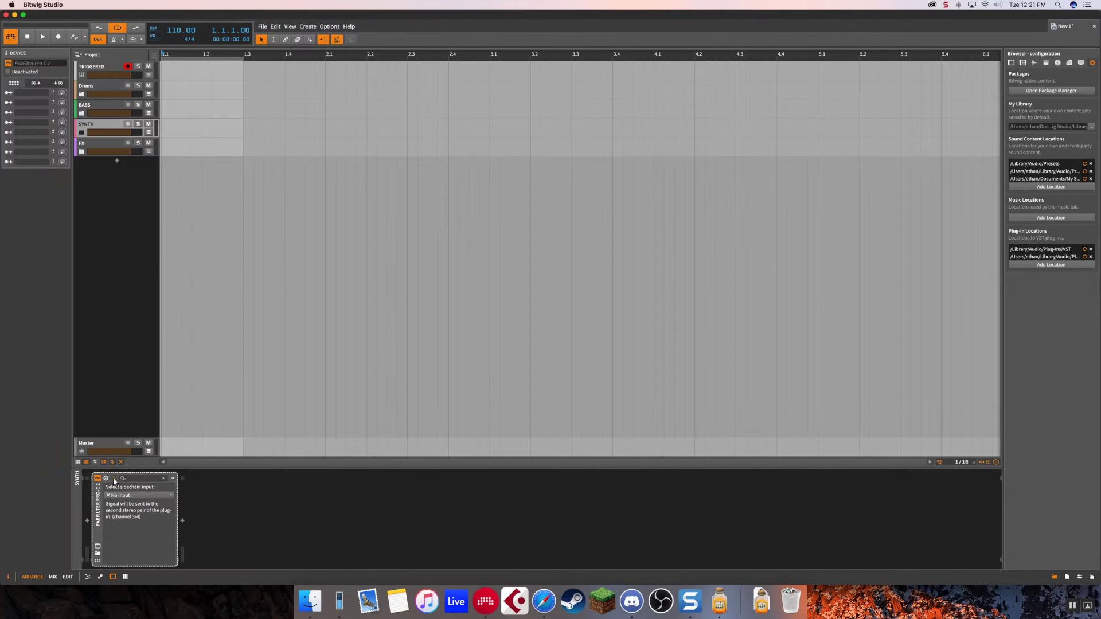
{"action": "key", "text": "Delete"}
{"action": "left_click", "coordinate": [110, 144]}
{"action": "left_click_drag", "start_coordinate": [98, 492], "coordinate": [90, 127]}
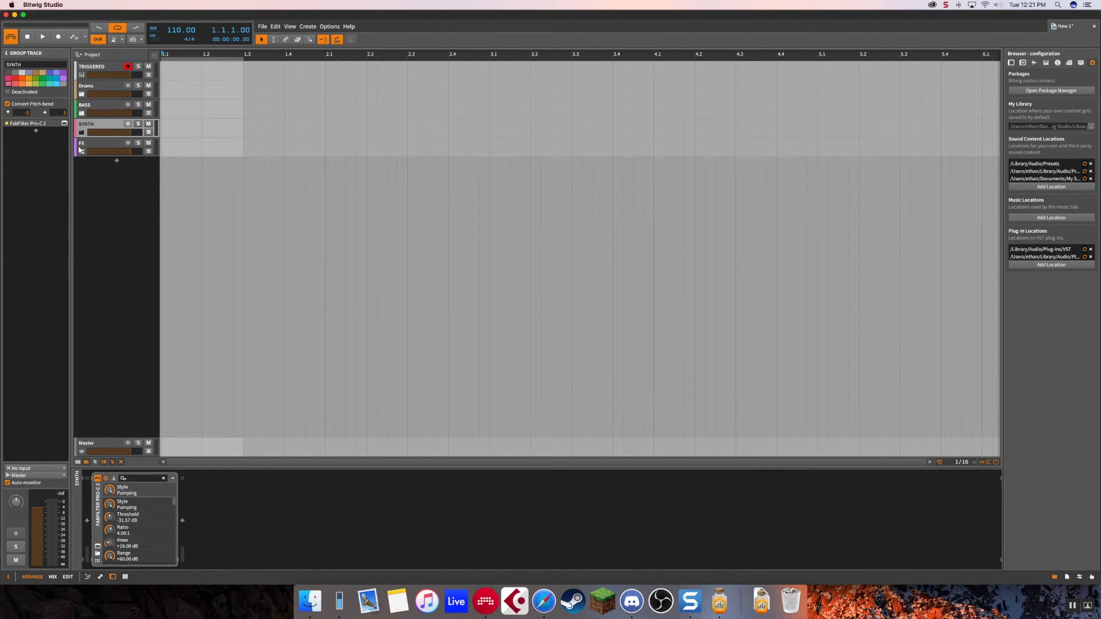
Hide the sidechain input selector on the BASS group's Pro-C 2 and check the running recording session in Audio Hijack.
{"action": "left_click", "coordinate": [93, 109]}
{"action": "left_click", "coordinate": [106, 479]}
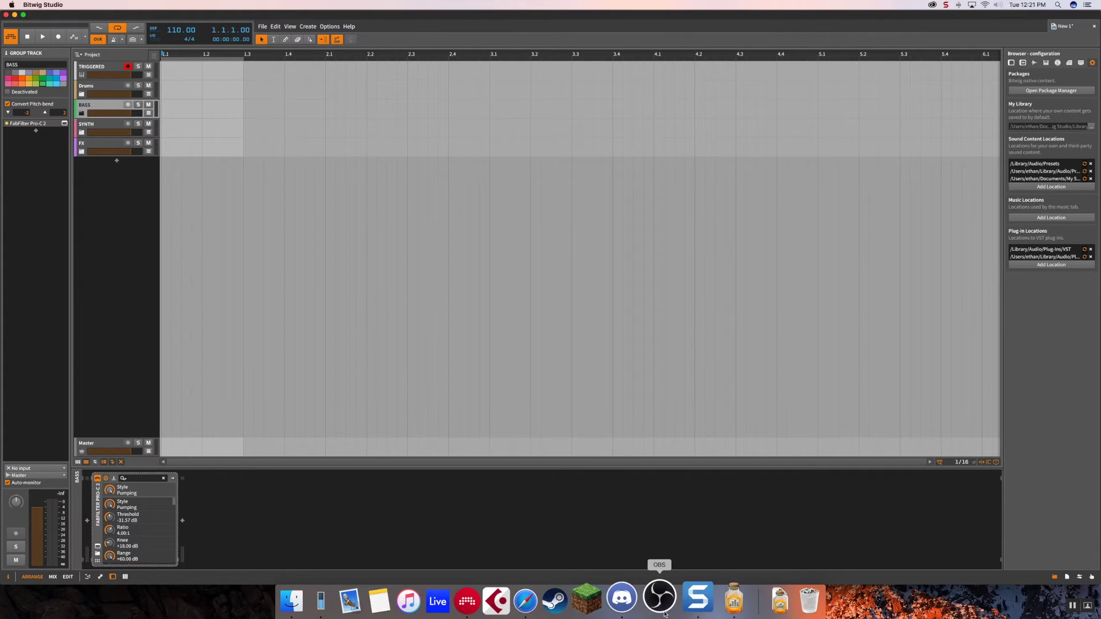
{"action": "left_click", "coordinate": [721, 601]}
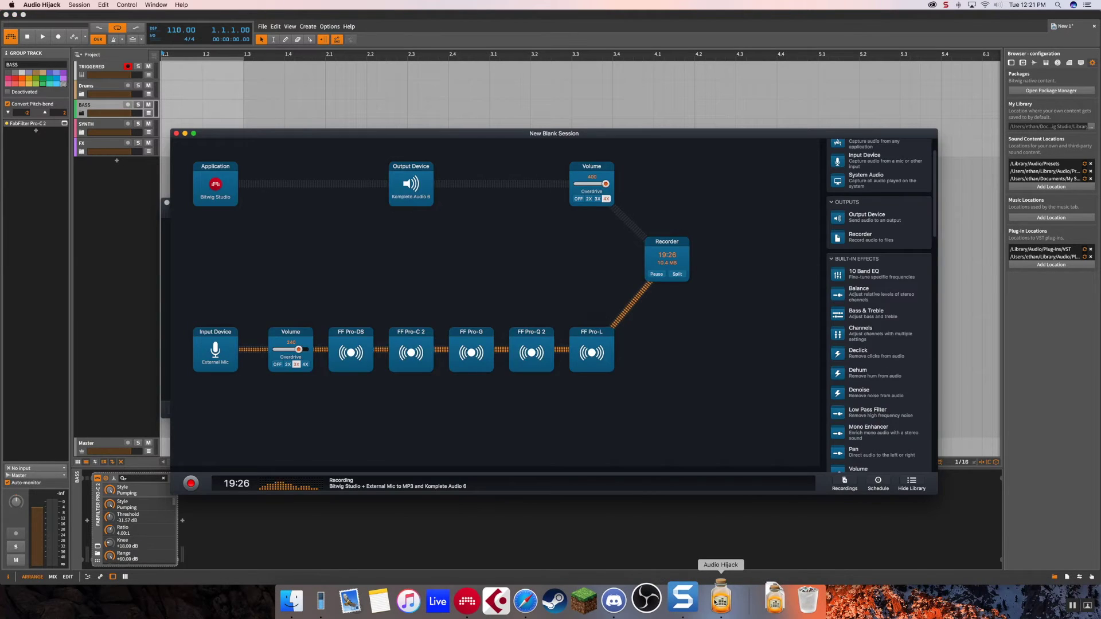
{"action": "left_click", "coordinate": [632, 518]}
{"action": "left_click", "coordinate": [94, 66]}
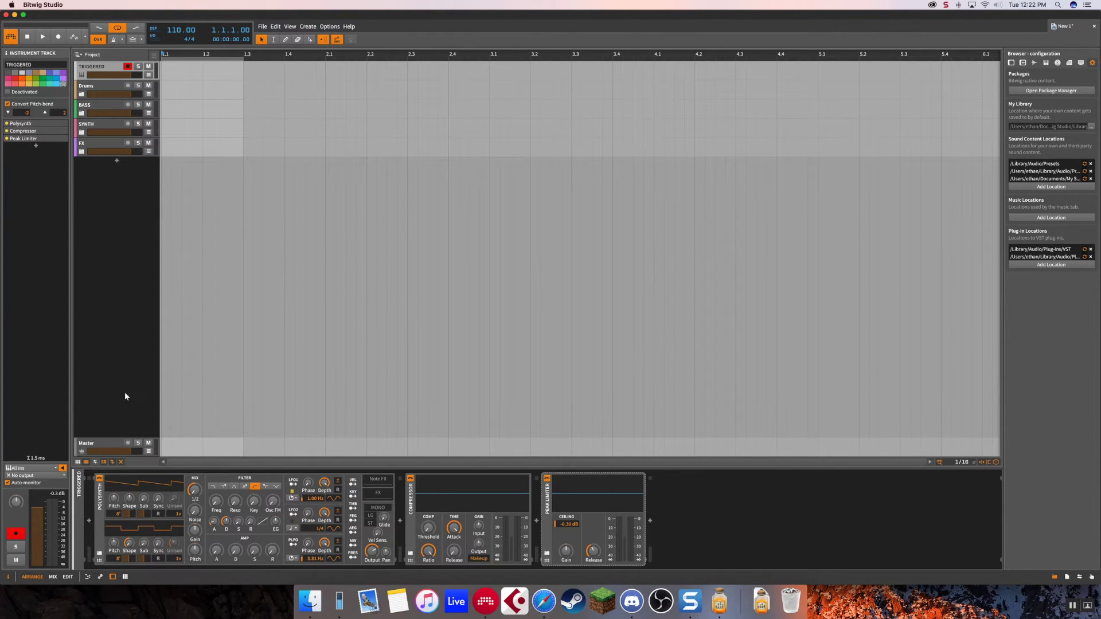
{"action": "double_click", "coordinate": [118, 416]}
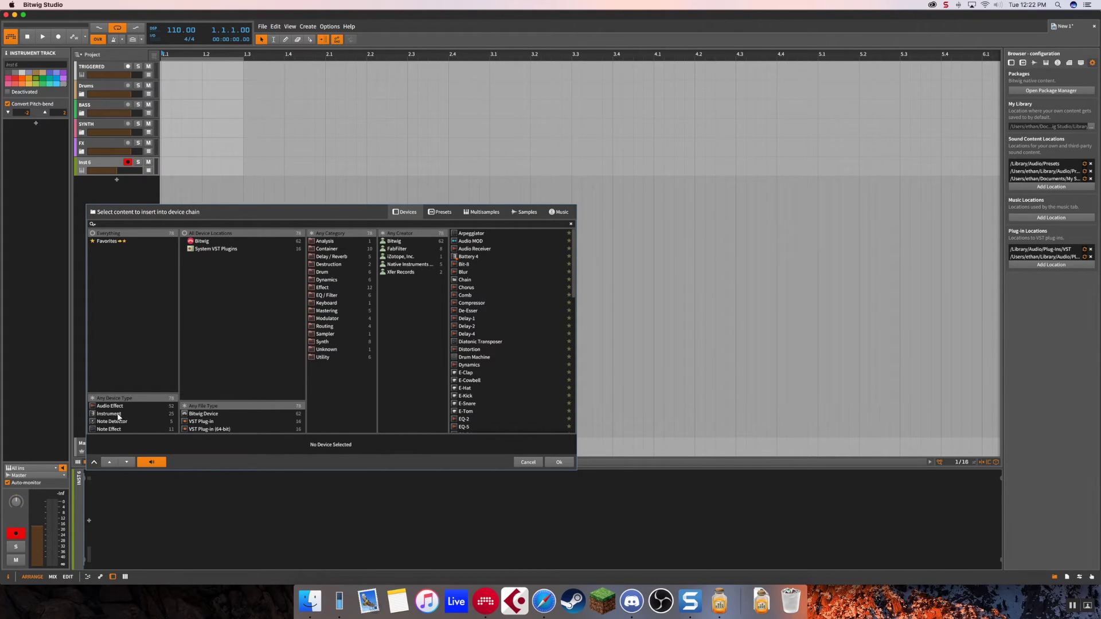
{"action": "key", "text": "Escape"}
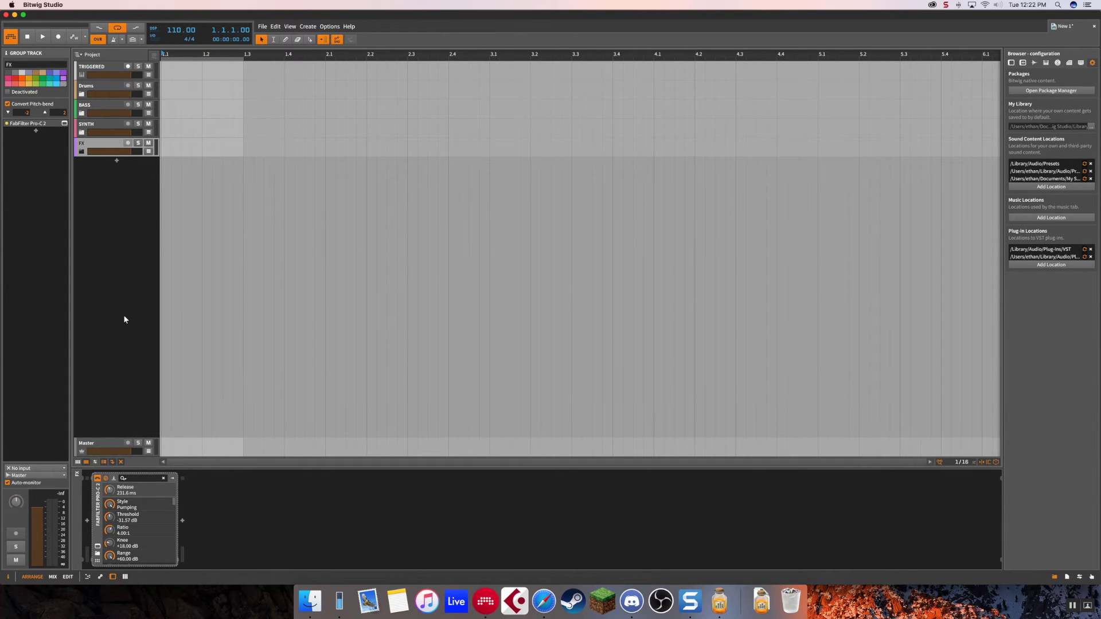
Add four effect tracks to the project and keep the last one's output routed to Master.
{"action": "key", "text": "alt+super+t"}
{"action": "key", "text": "alt+super+t"}
{"action": "key", "text": "alt+super+t"}
{"action": "key", "text": "alt+super+t"}
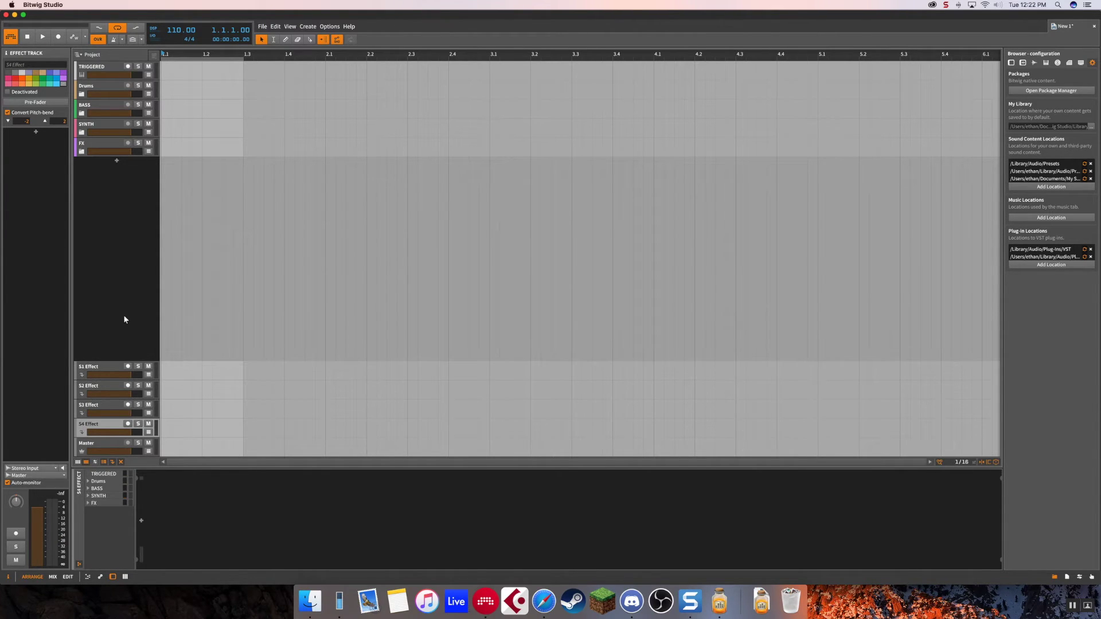
{"action": "left_click", "coordinate": [49, 476]}
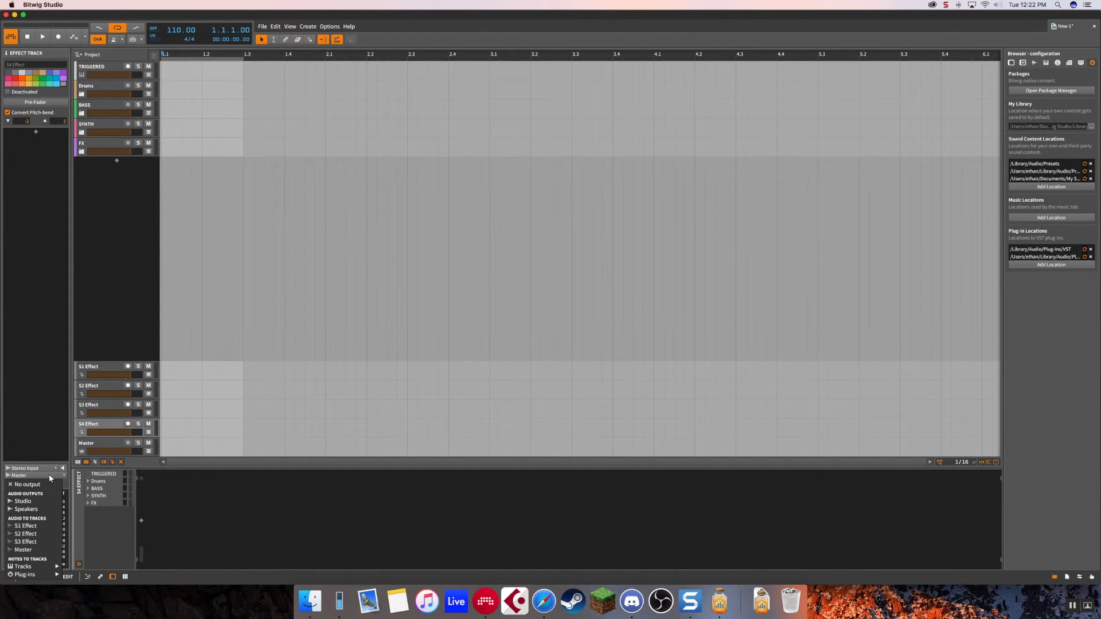
{"action": "left_click", "coordinate": [50, 473]}
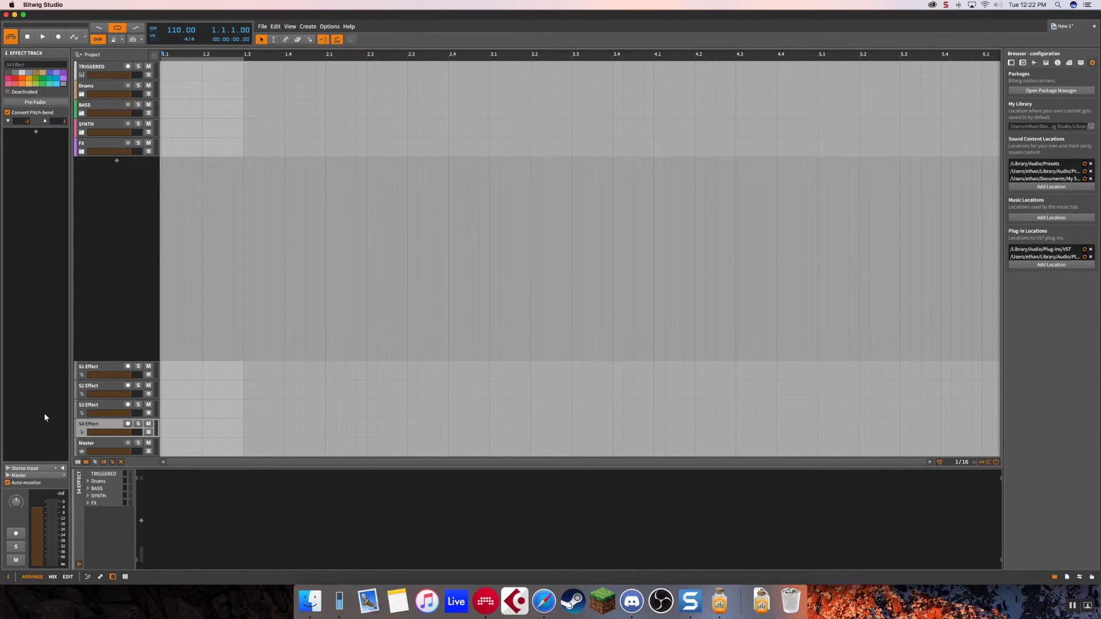
Rename the S4 Effect track to AMBIENCE.
{"action": "left_click", "coordinate": [84, 425]}
{"action": "key", "text": "super+r"}
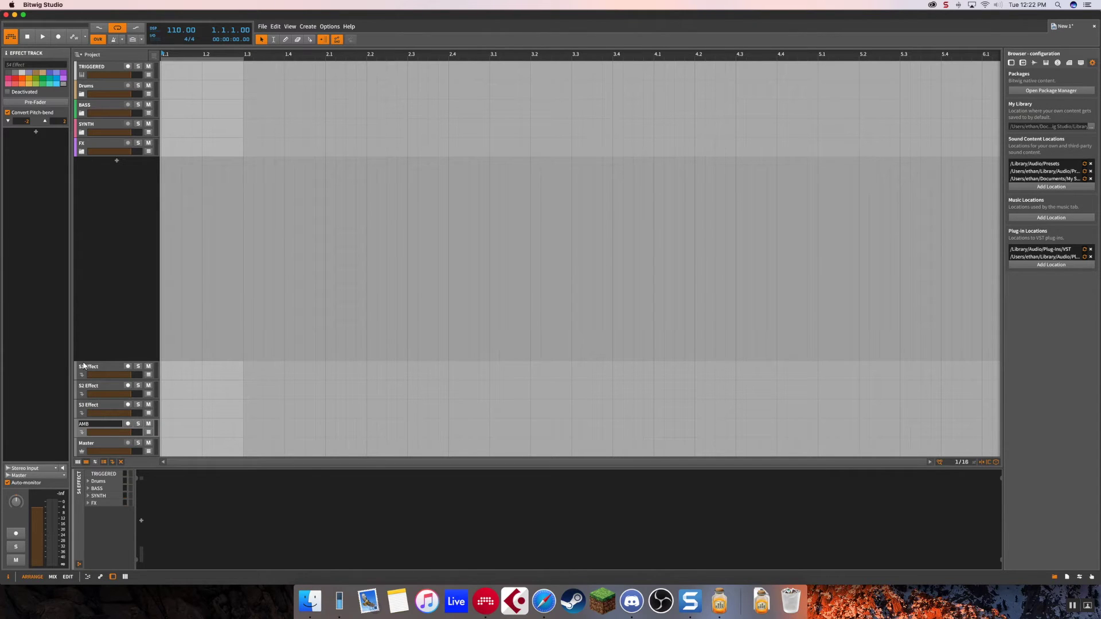
{"action": "key", "text": "Return"}
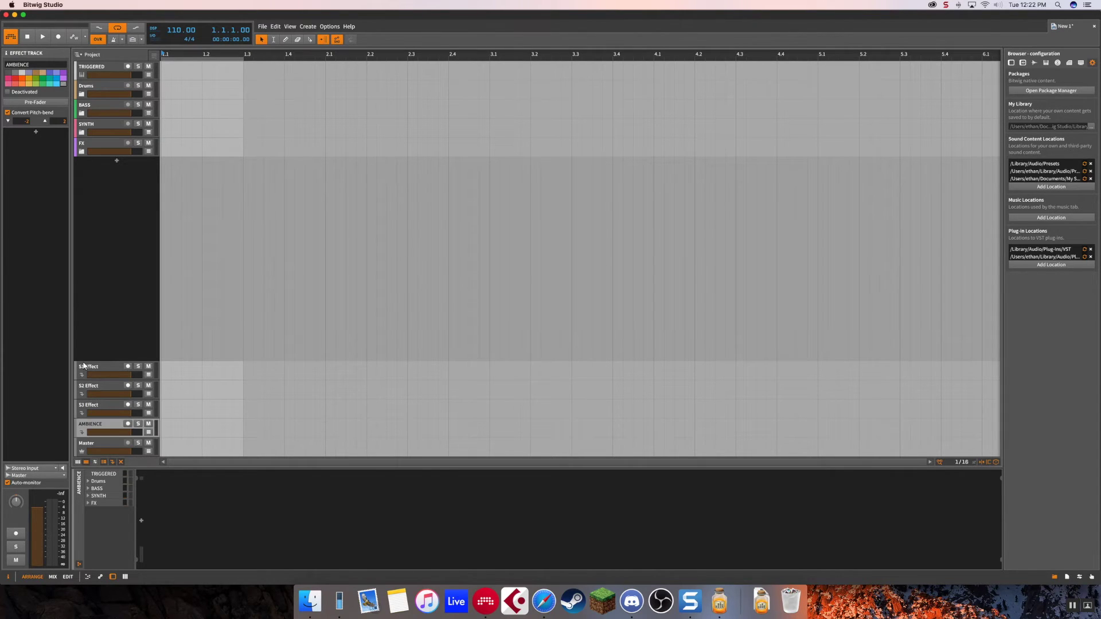
Rename the other three effect tracks, in order, to 1v, 2v and 3v.
{"action": "left_click", "coordinate": [95, 367]}
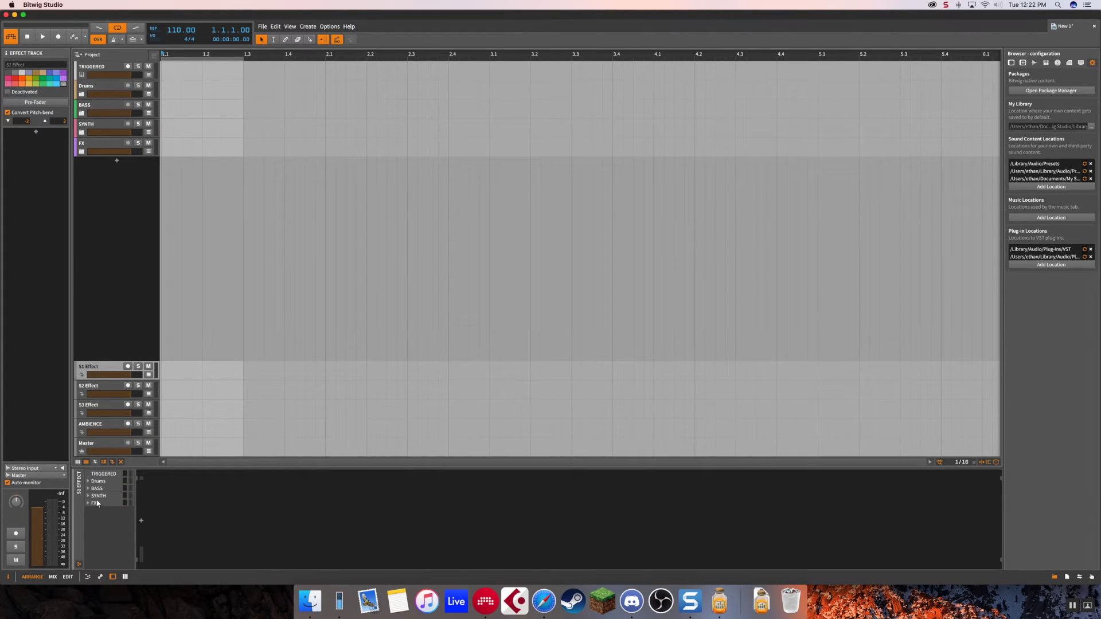
{"action": "key", "text": "super+r"}
{"action": "type", "text": "1v"}
{"action": "left_click", "coordinate": [84, 386]}
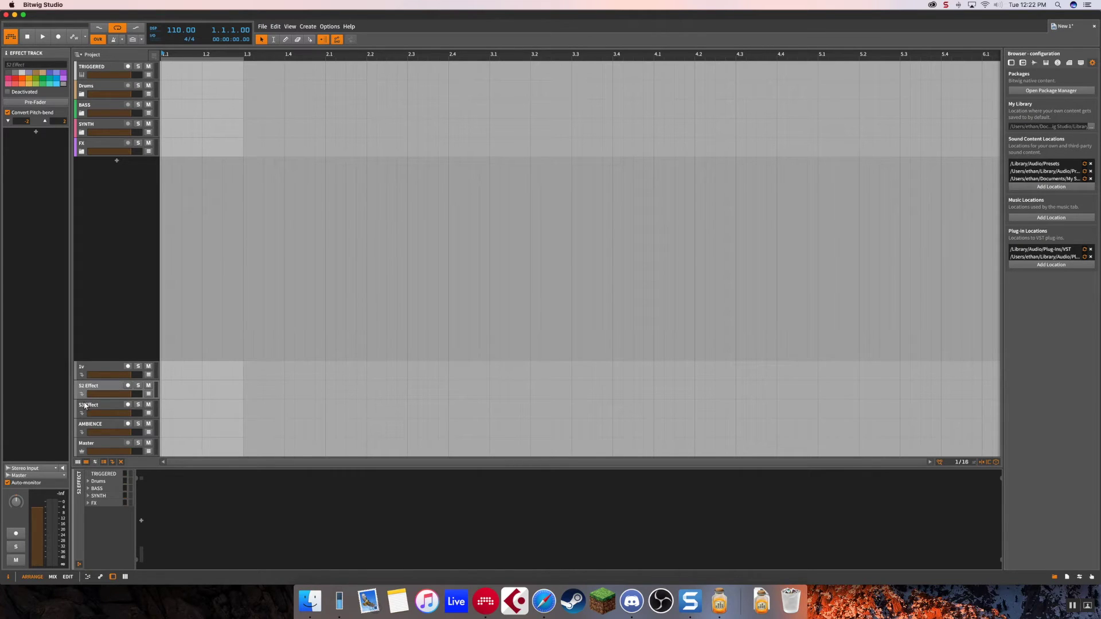
{"action": "left_click", "coordinate": [85, 406]}
{"action": "double_click", "coordinate": [85, 406]}
{"action": "type", "text": "3v"}
{"action": "key", "text": "Return"}
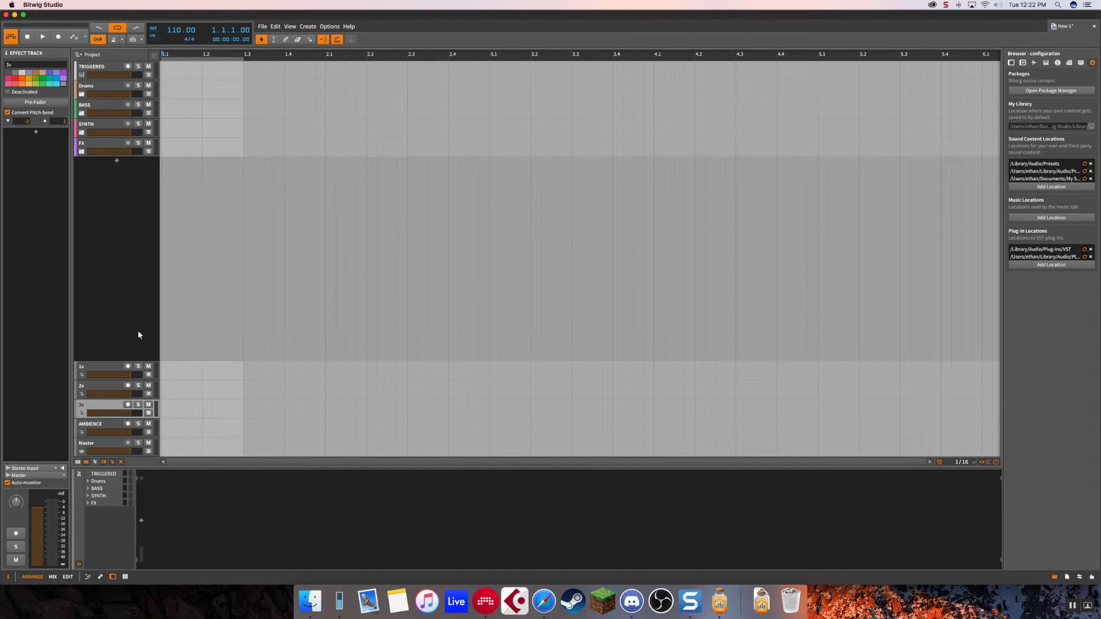
{"action": "left_click", "coordinate": [111, 382]}
{"action": "left_click", "coordinate": [99, 368]}
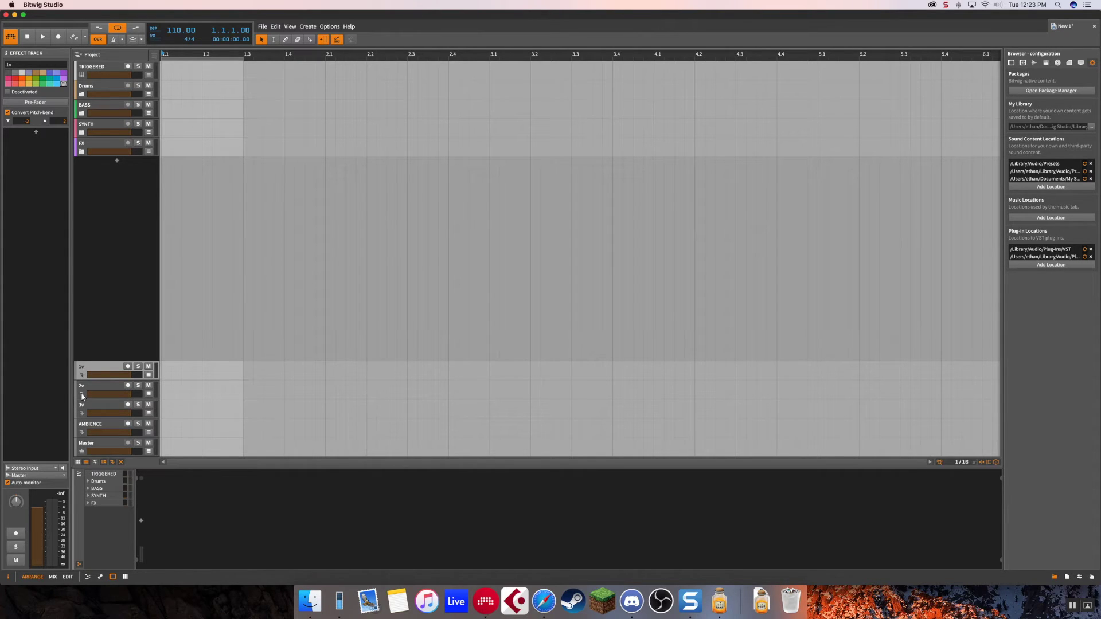
{"action": "left_click", "coordinate": [86, 408]}
{"action": "left_click", "coordinate": [86, 428]}
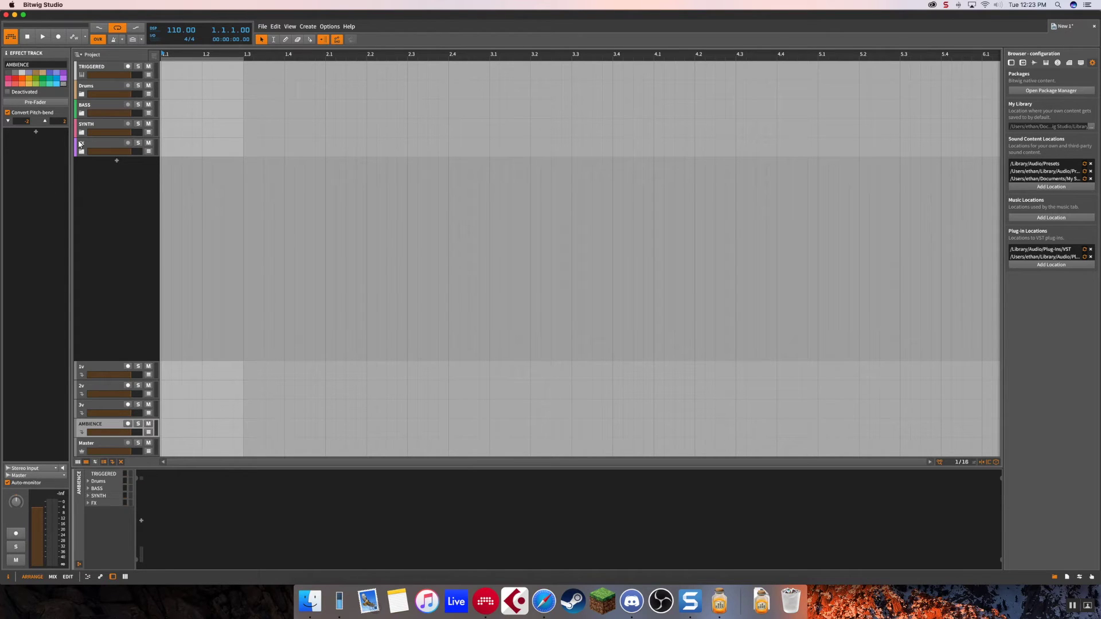
Copy the FX group's sidechained Pro-C 2 onto the AMBIENCE, 3v, 2v and 1v effect tracks.
{"action": "left_click", "coordinate": [92, 144]}
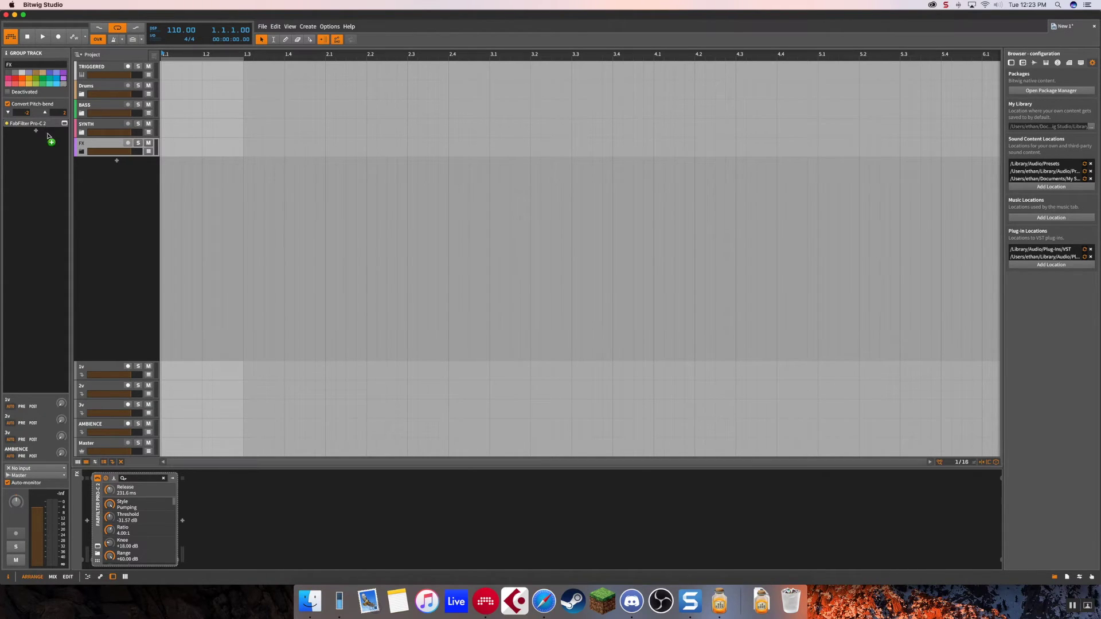
{"action": "left_click", "coordinate": [97, 427]}
{"action": "left_click", "coordinate": [97, 426]}
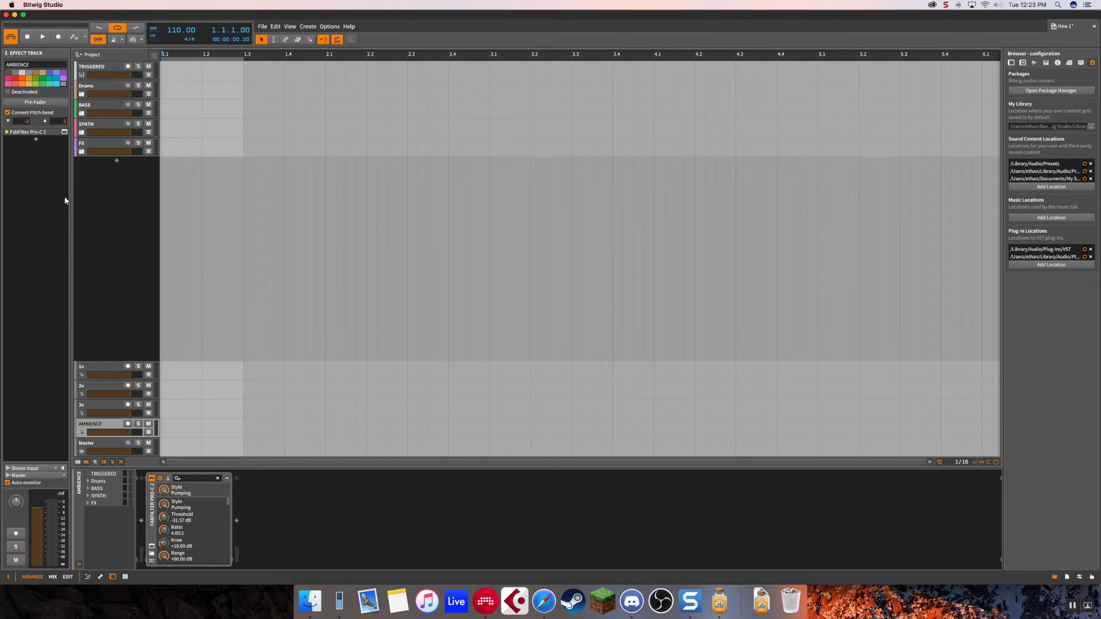
{"action": "left_click", "coordinate": [95, 406]}
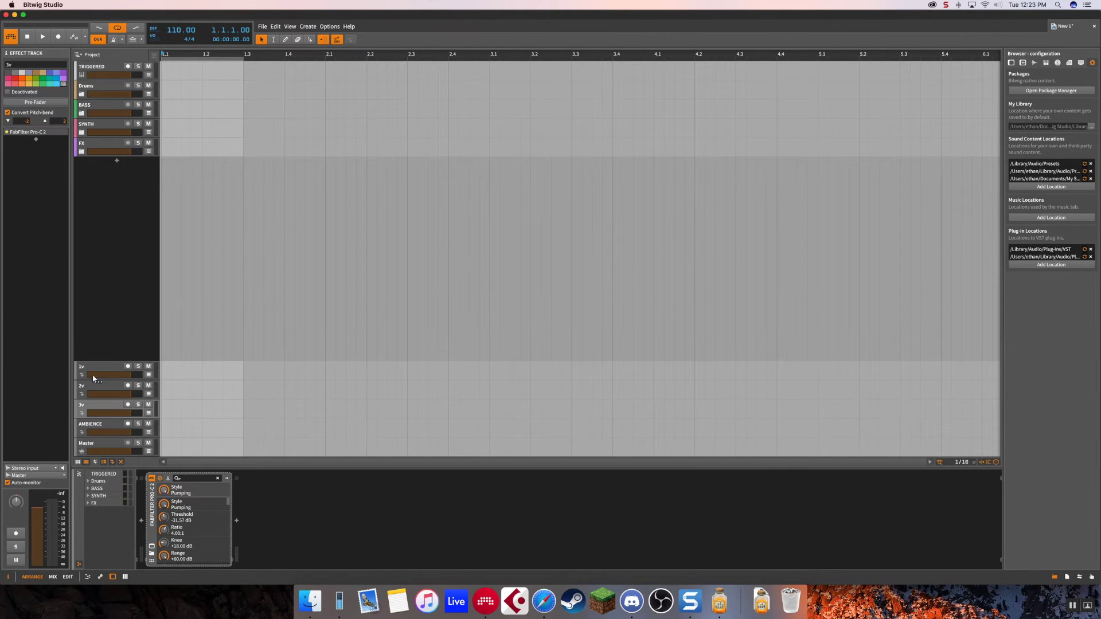
{"action": "left_click", "coordinate": [96, 391]}
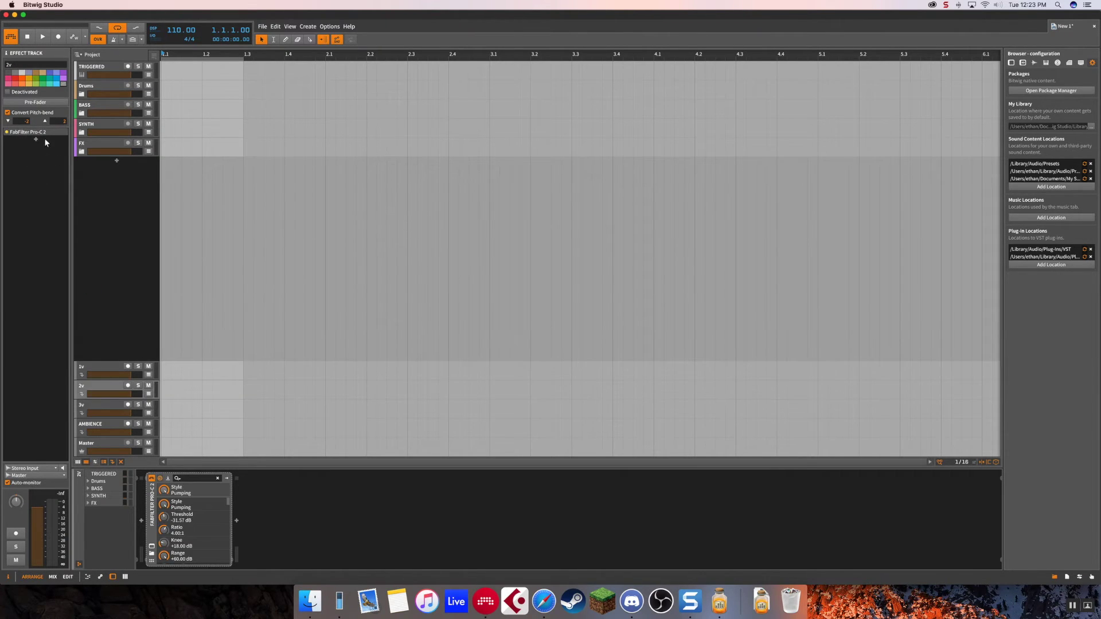
{"action": "left_click", "coordinate": [122, 369]}
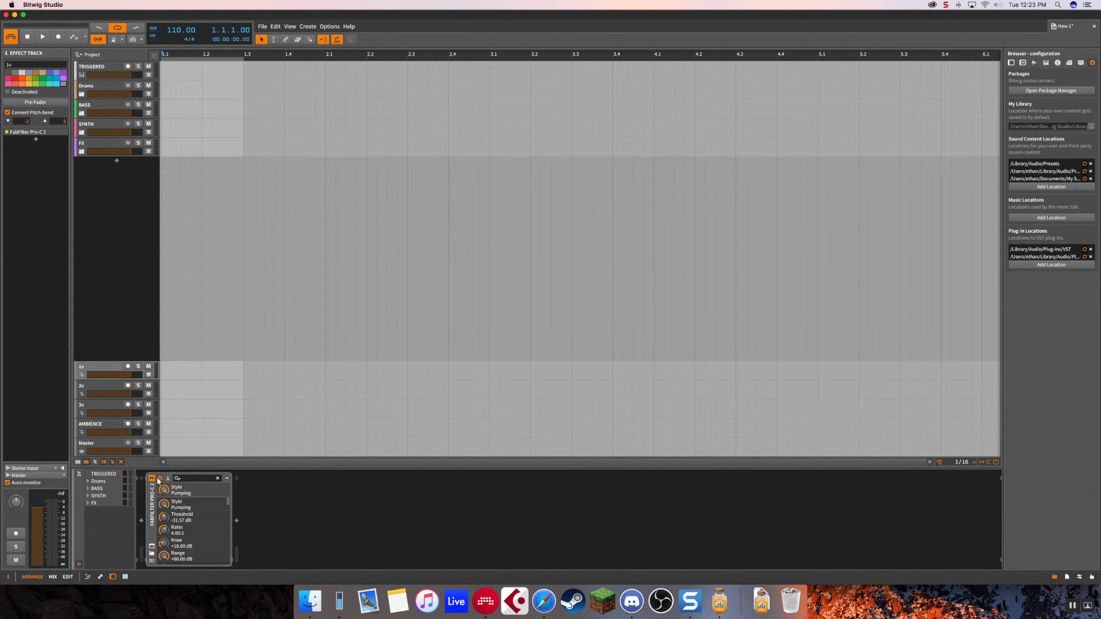
{"action": "left_click", "coordinate": [101, 427]}
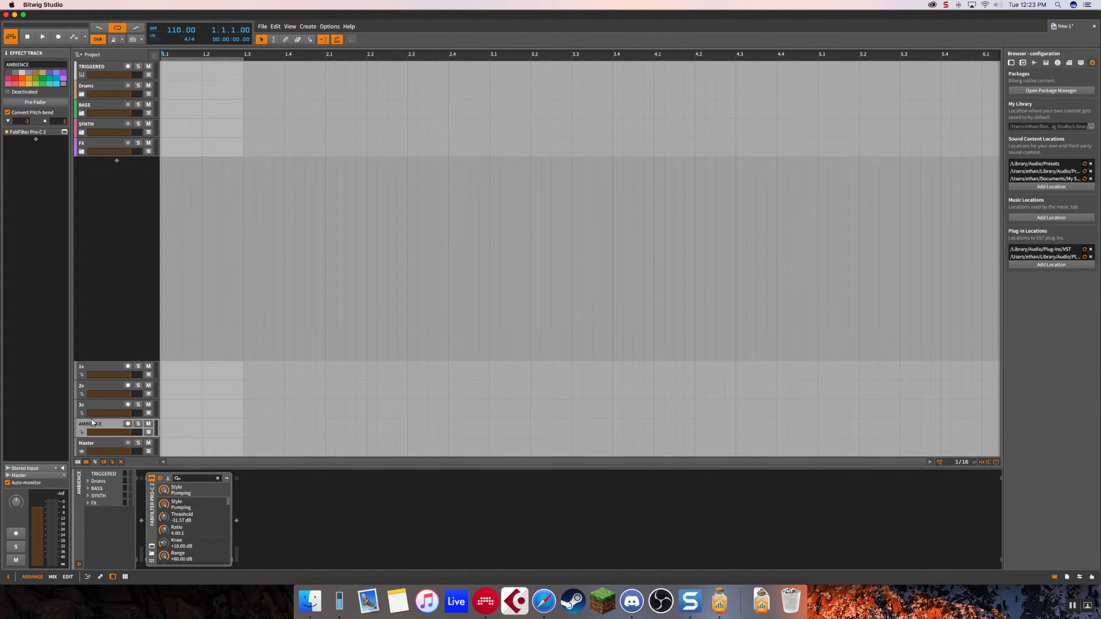
Add another effect track after AMBIENCE and rename it Sidechain.
{"action": "left_click", "coordinate": [168, 479]}
{"action": "left_click", "coordinate": [160, 479]}
{"action": "key", "text": "alt+super+t"}
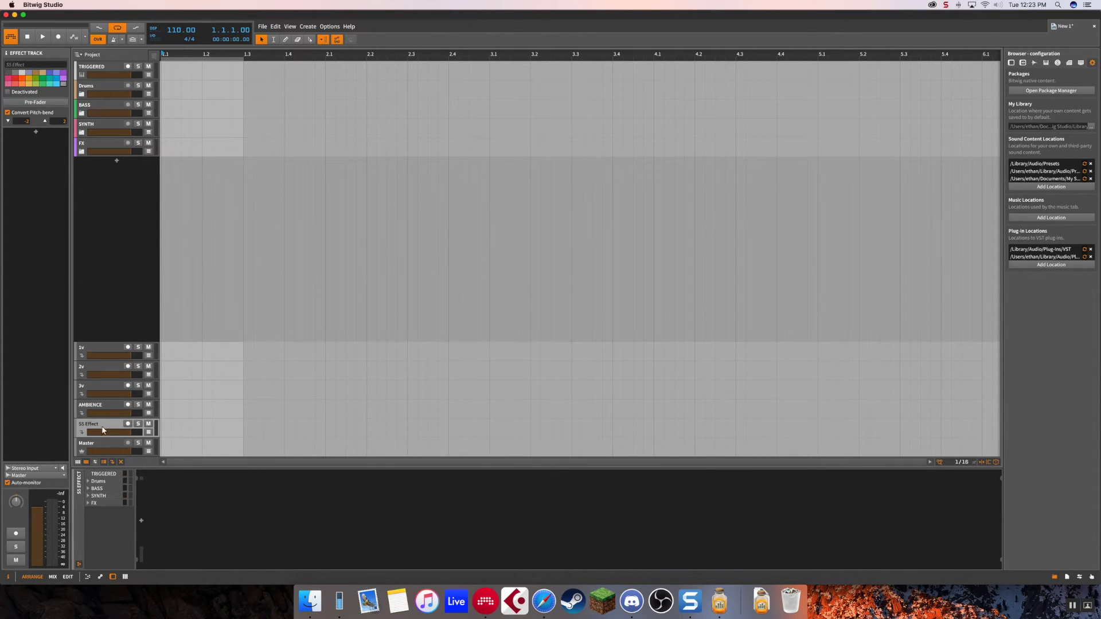
{"action": "double_click", "coordinate": [94, 424]}
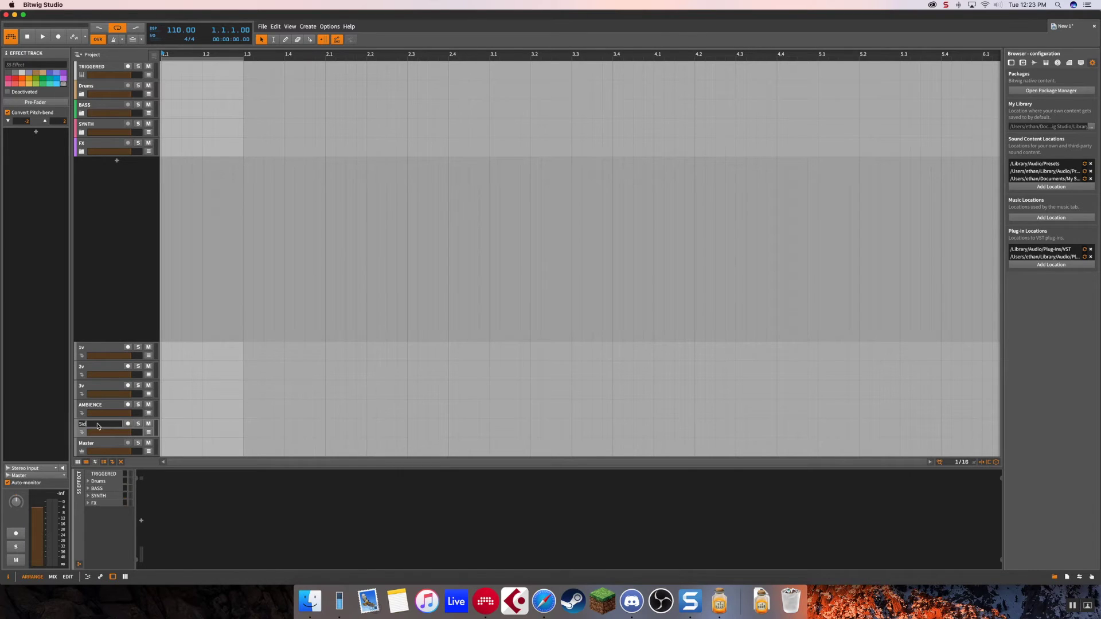
{"action": "type", "text": "Sidechsin"}
{"action": "key", "text": "Return"}
Look over the four existing effect tracks and check which outputs the AMBIENCE track can be routed to.
{"action": "left_click", "coordinate": [101, 348]}
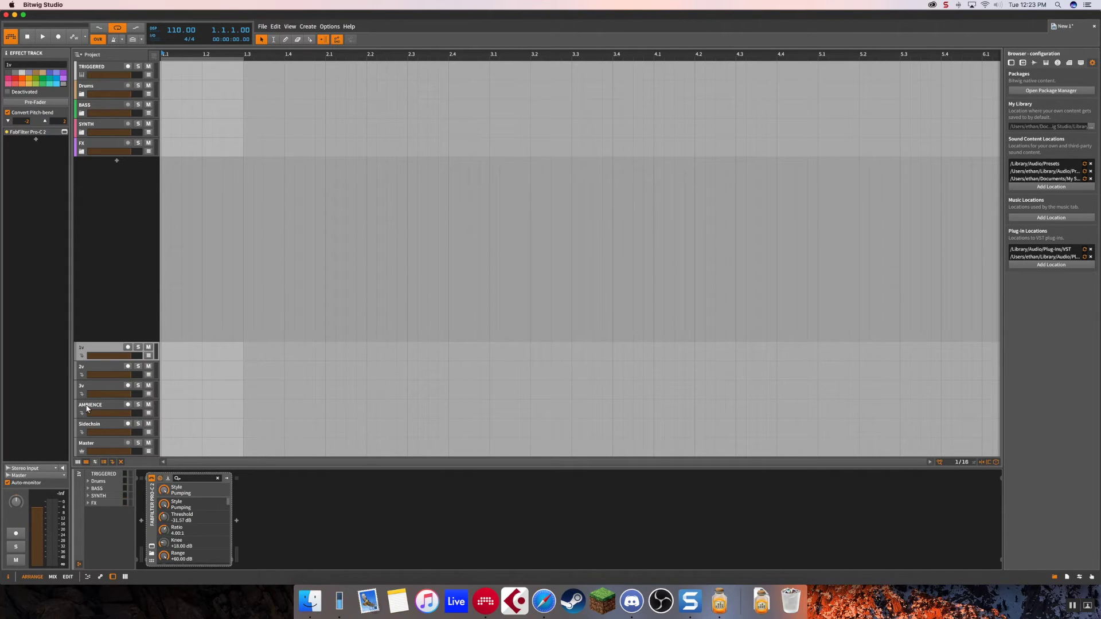
{"action": "left_click", "coordinate": [89, 408], "text": "shift"}
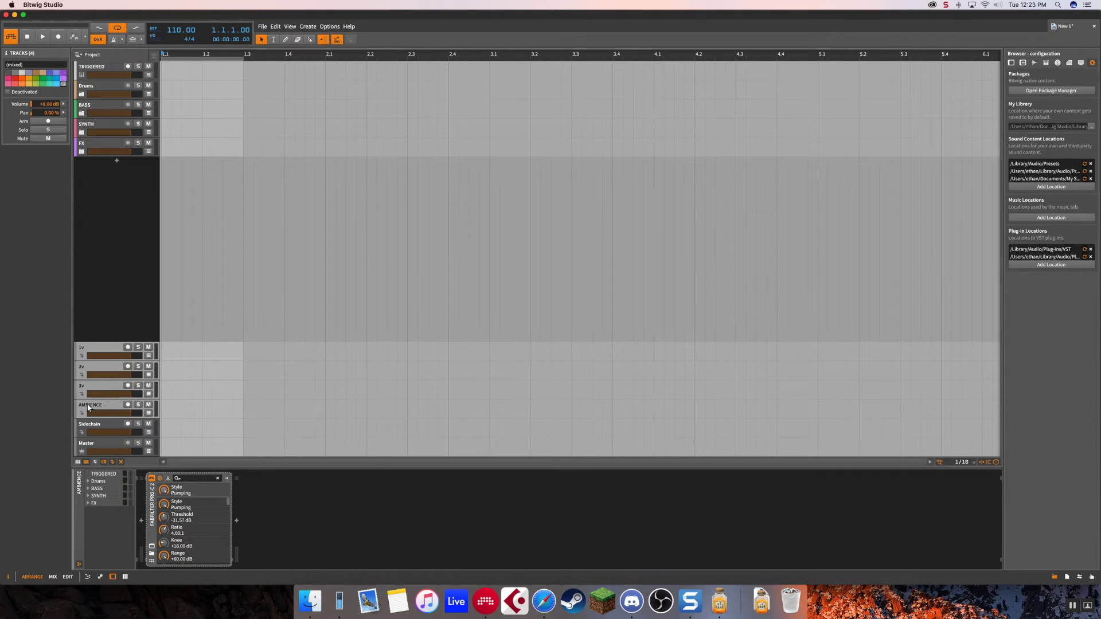
{"action": "left_click", "coordinate": [88, 408]}
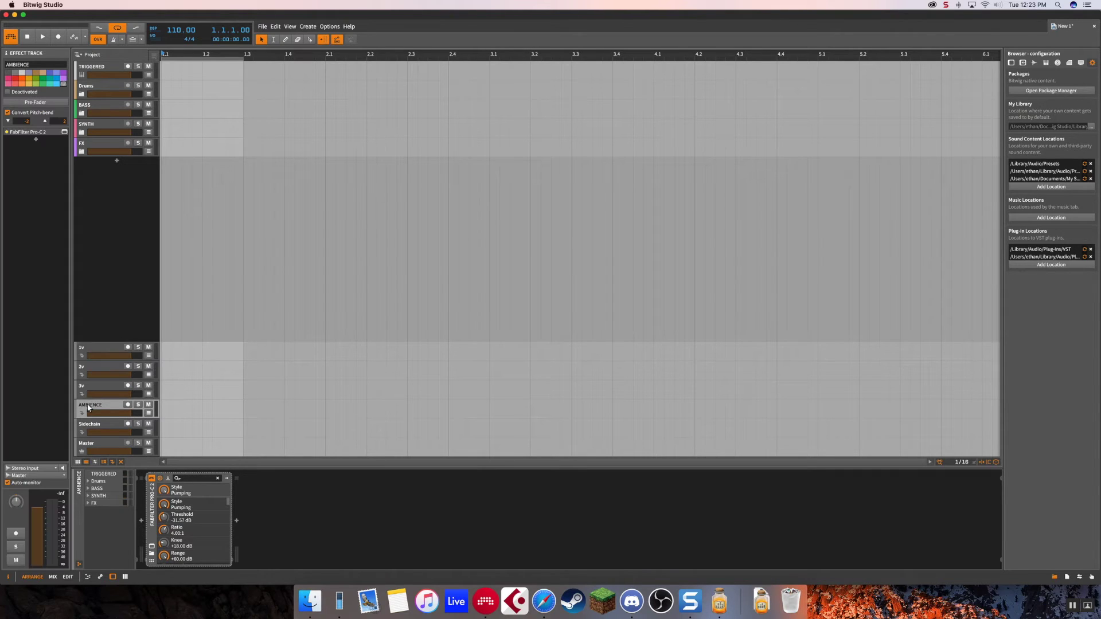
{"action": "left_click", "coordinate": [39, 468]}
{"action": "left_click", "coordinate": [32, 475]}
{"action": "left_click", "coordinate": [31, 475]}
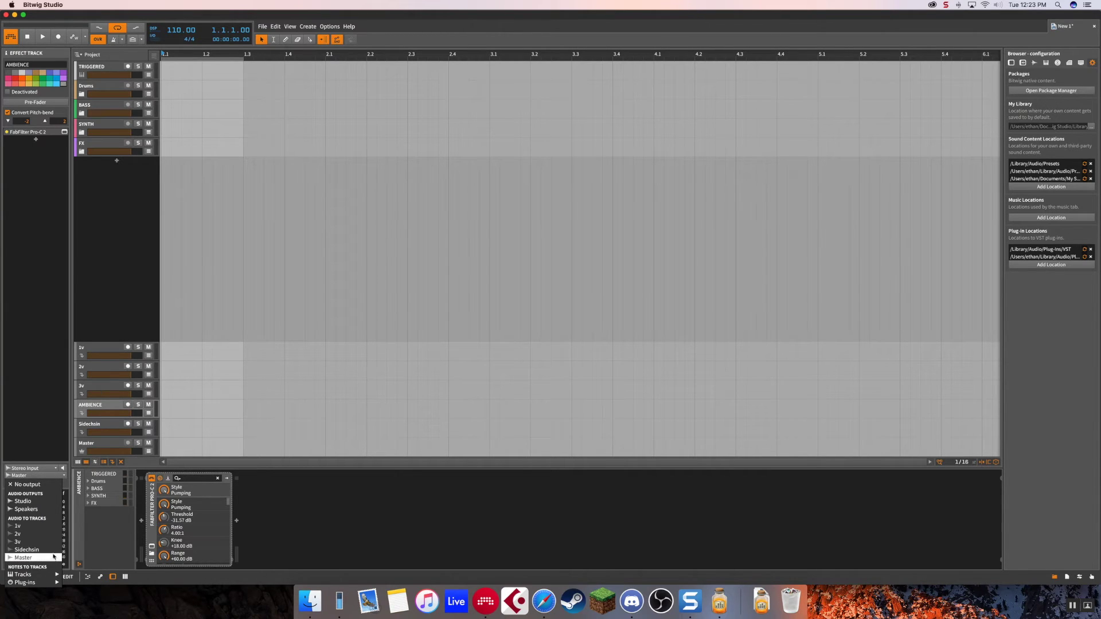
{"action": "left_click", "coordinate": [47, 433]}
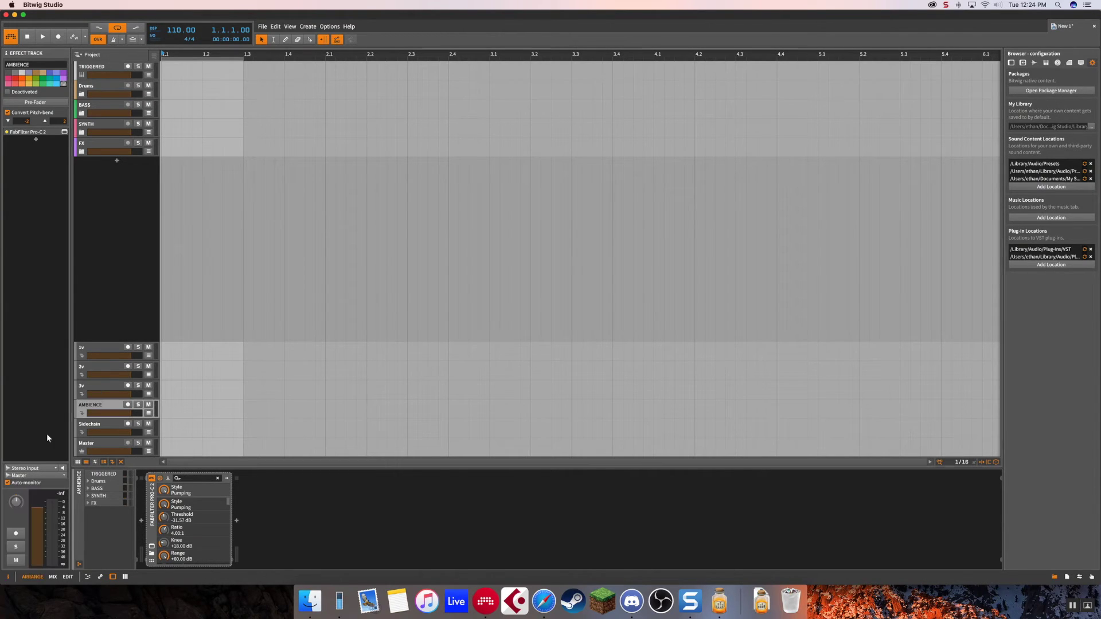
Examine the full set of effect tracks, the FX group's sends and the Master track's device chain.
{"action": "left_click", "coordinate": [84, 346]}
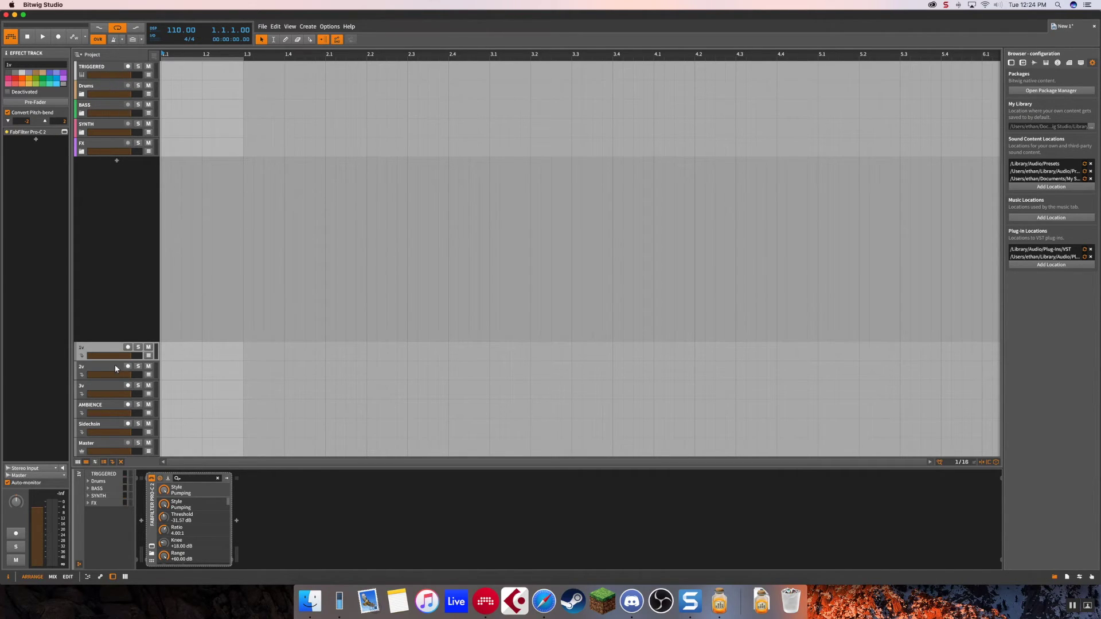
{"action": "left_click", "coordinate": [84, 368]}
{"action": "left_click", "coordinate": [88, 428], "text": "shift"}
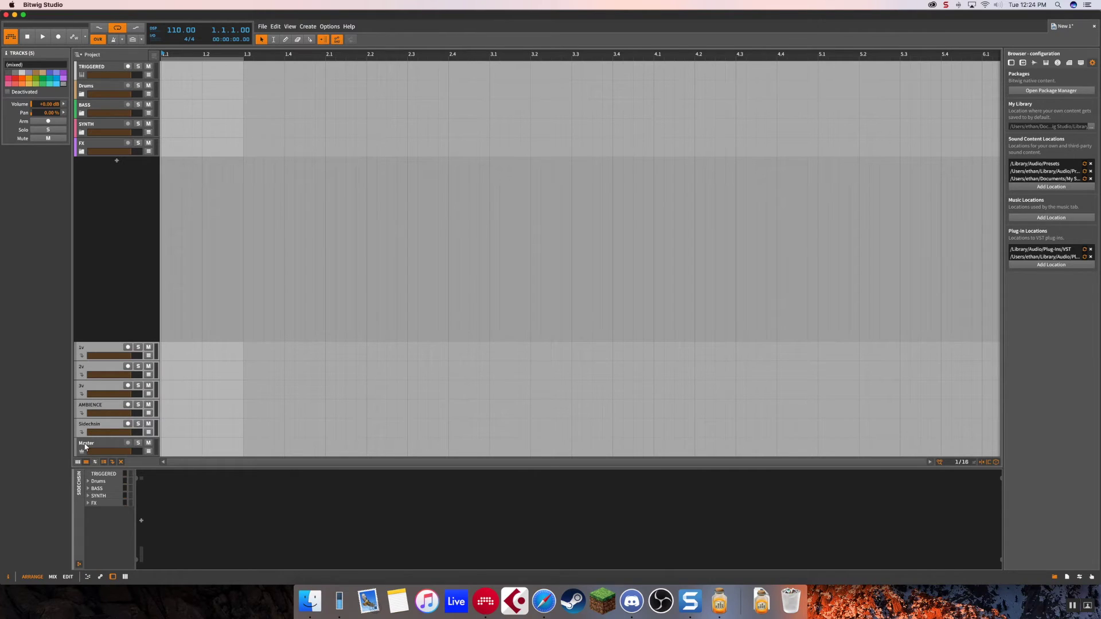
{"action": "left_click", "coordinate": [85, 447]}
{"action": "left_click", "coordinate": [86, 429]}
{"action": "left_click", "coordinate": [87, 353], "text": "shift"}
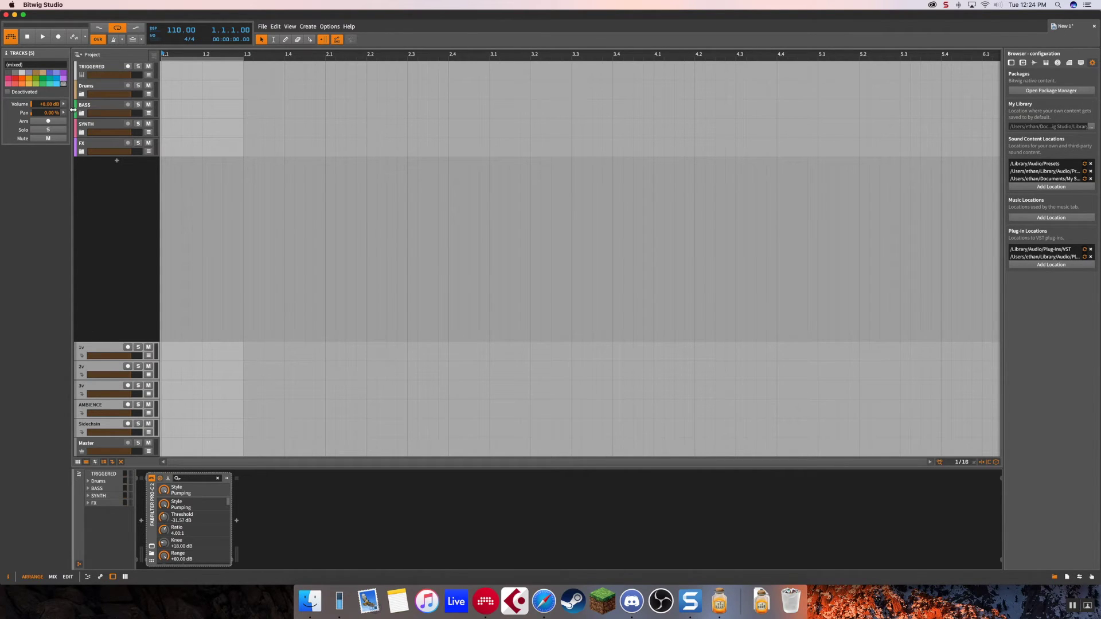
{"action": "left_click", "coordinate": [86, 144]}
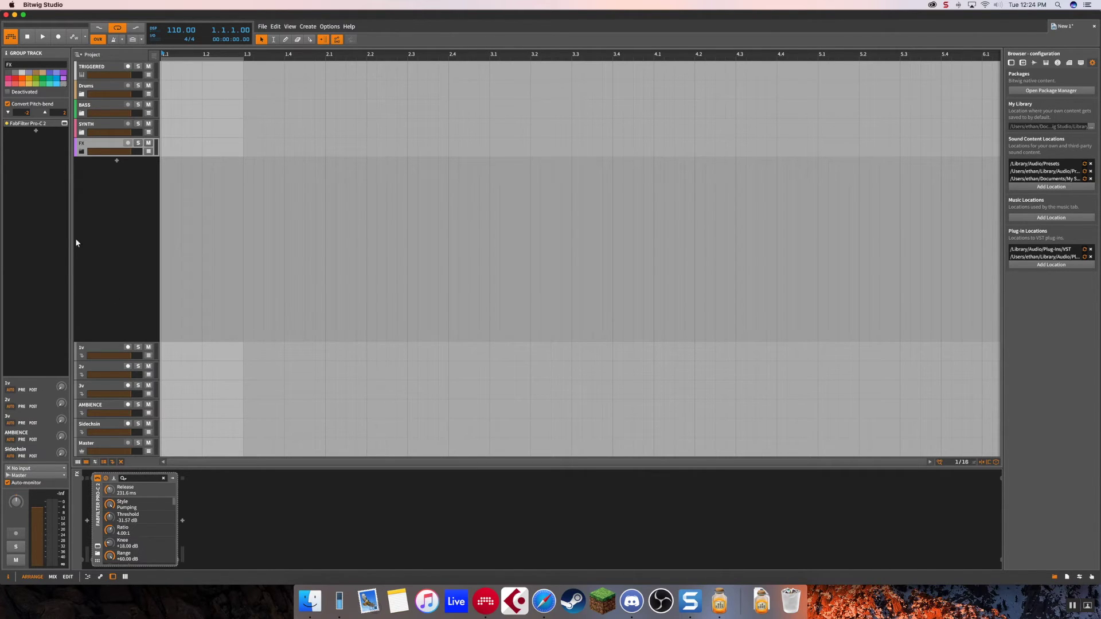
{"action": "left_click", "coordinate": [83, 446]}
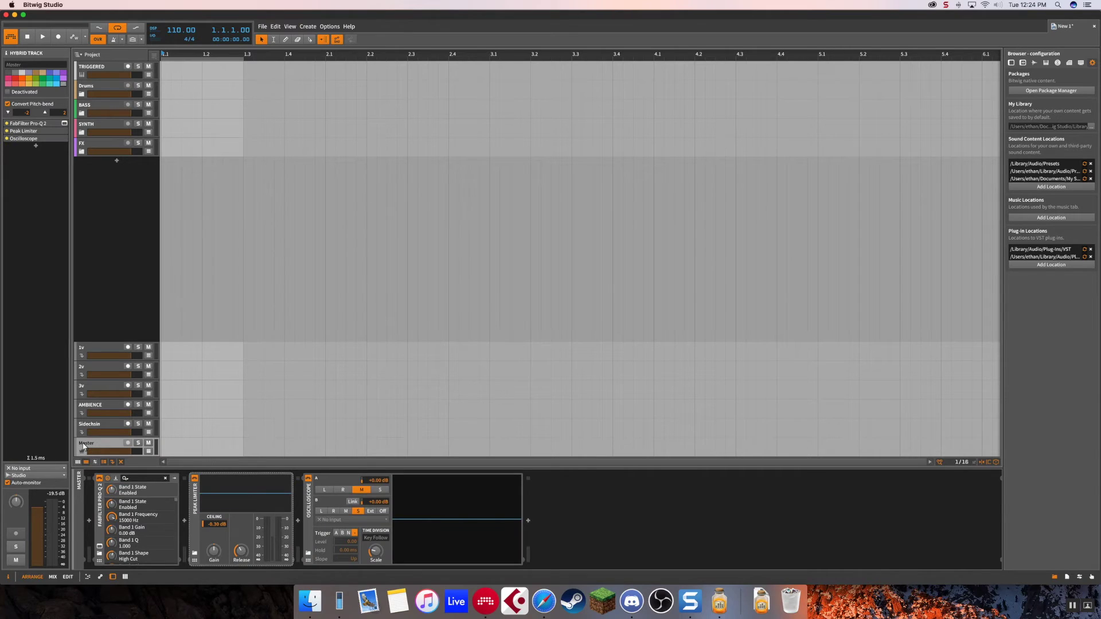
{"action": "left_click", "coordinate": [92, 426]}
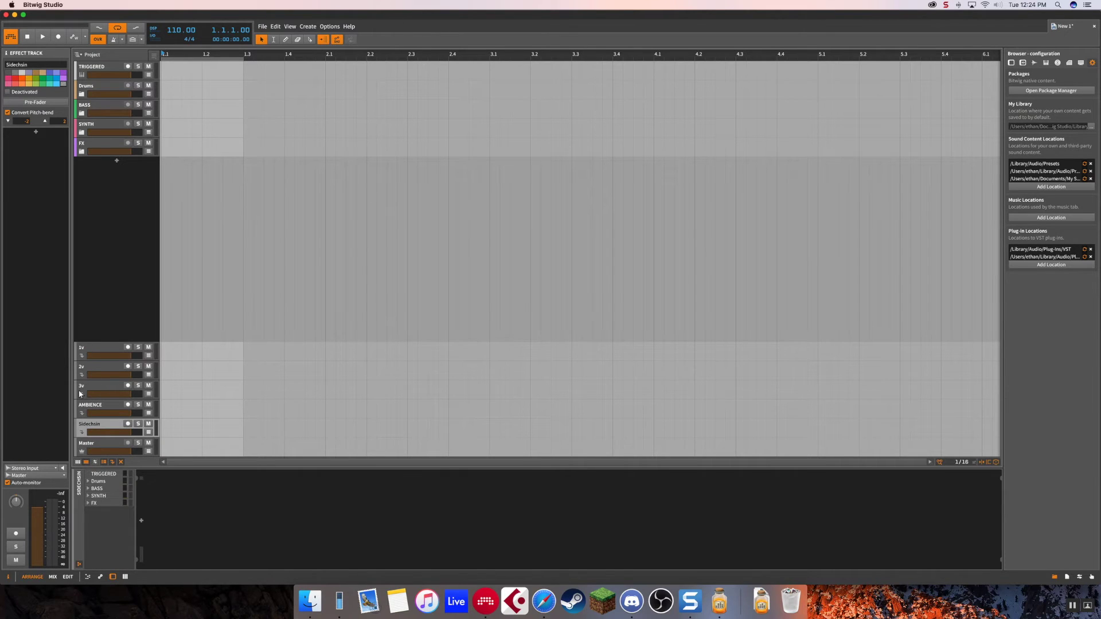
Unfold the SYNTH group, add a new effect track and move it inside that group.
{"action": "left_click", "coordinate": [95, 144]}
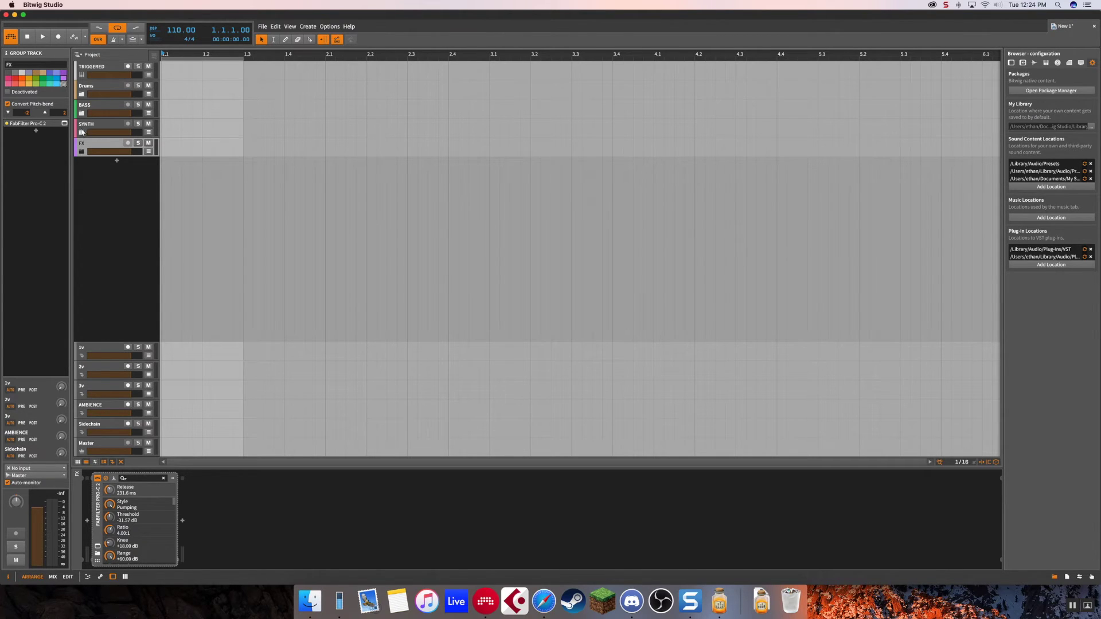
{"action": "key", "text": "super+shift+t"}
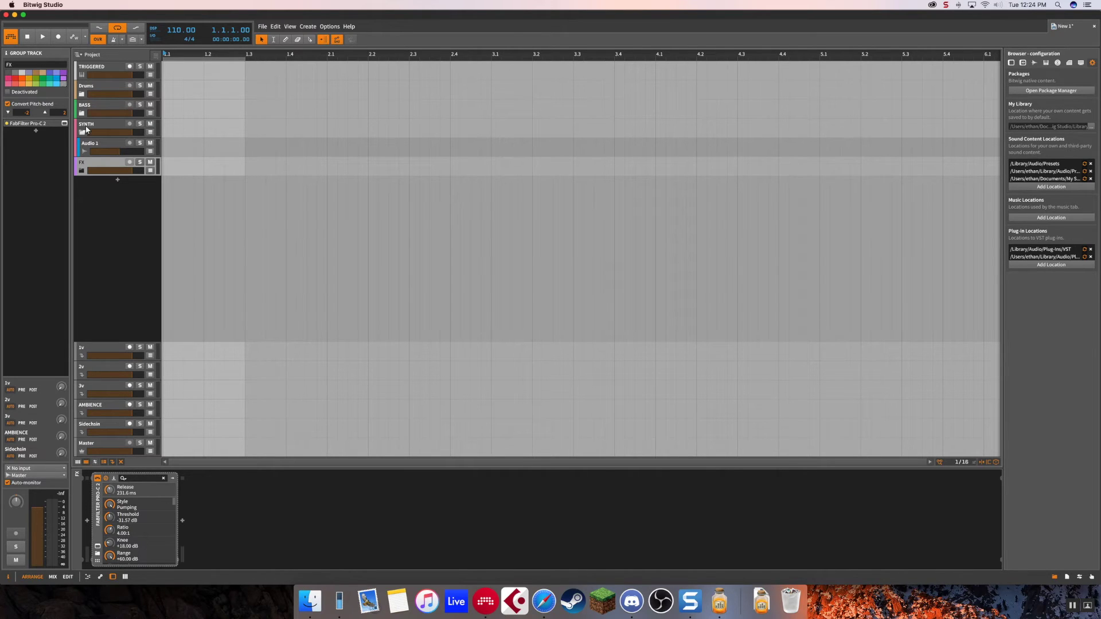
{"action": "left_click", "coordinate": [86, 129]}
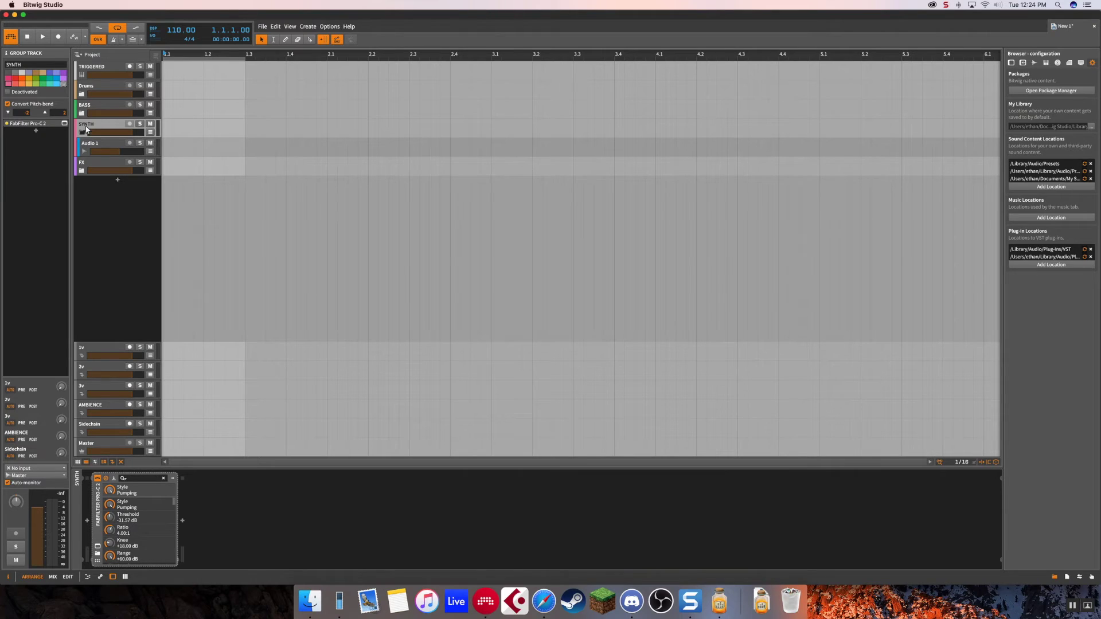
{"action": "key", "text": "super+alt+t"}
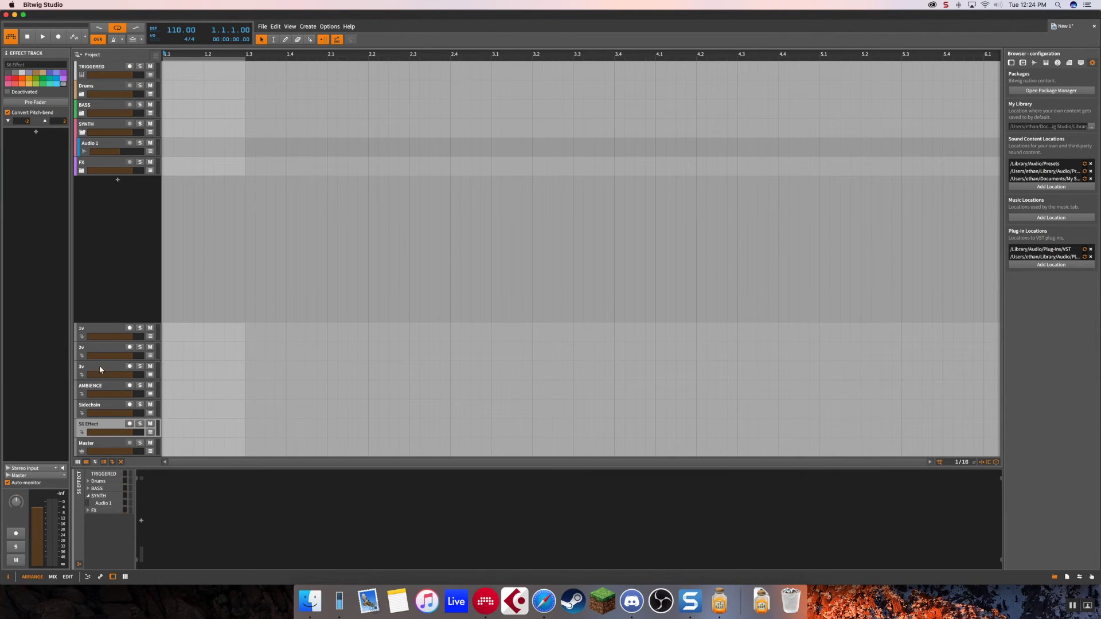
{"action": "left_click_drag", "start_coordinate": [99, 427], "coordinate": [99, 125]}
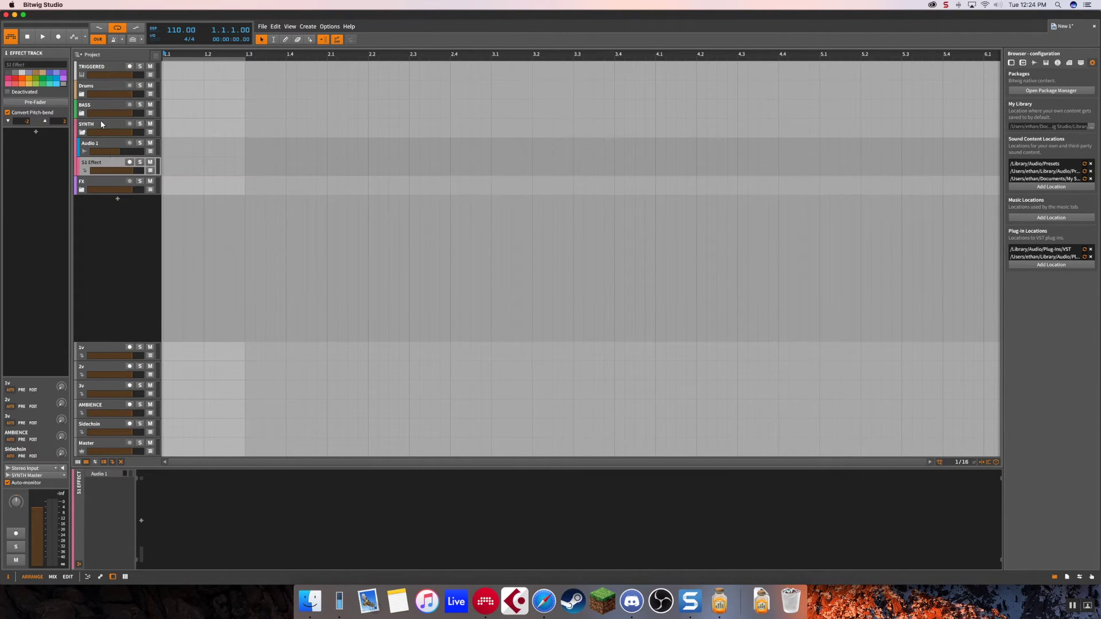
Check the SYNTH tracks' sends and the nested S1 Effect track's output options, and delete that effect track.
{"action": "left_click", "coordinate": [94, 147]}
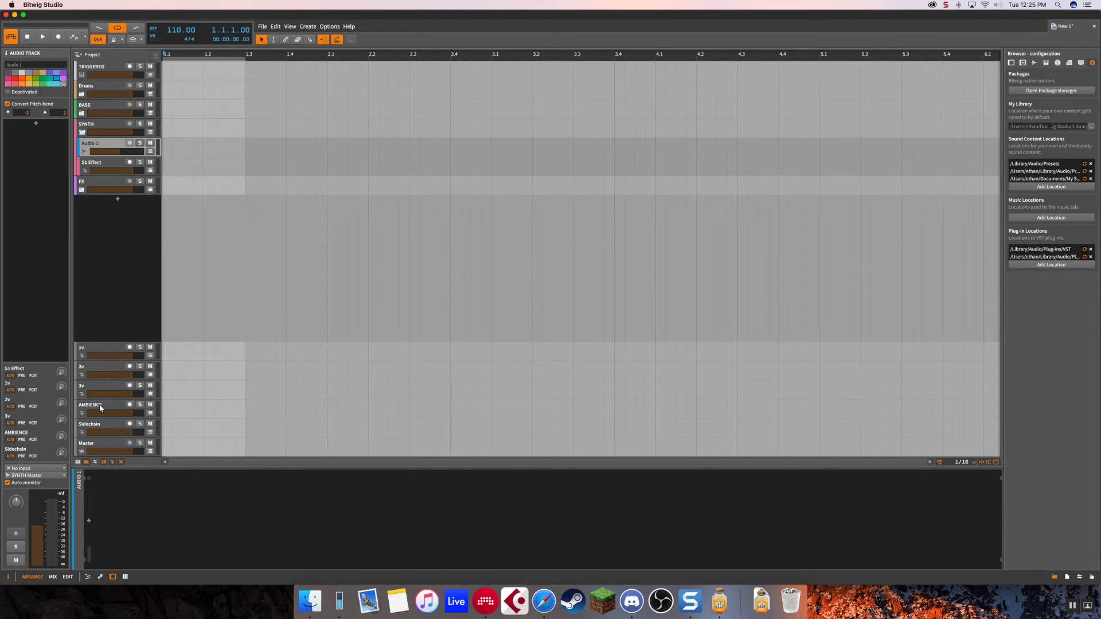
{"action": "left_click", "coordinate": [95, 164]}
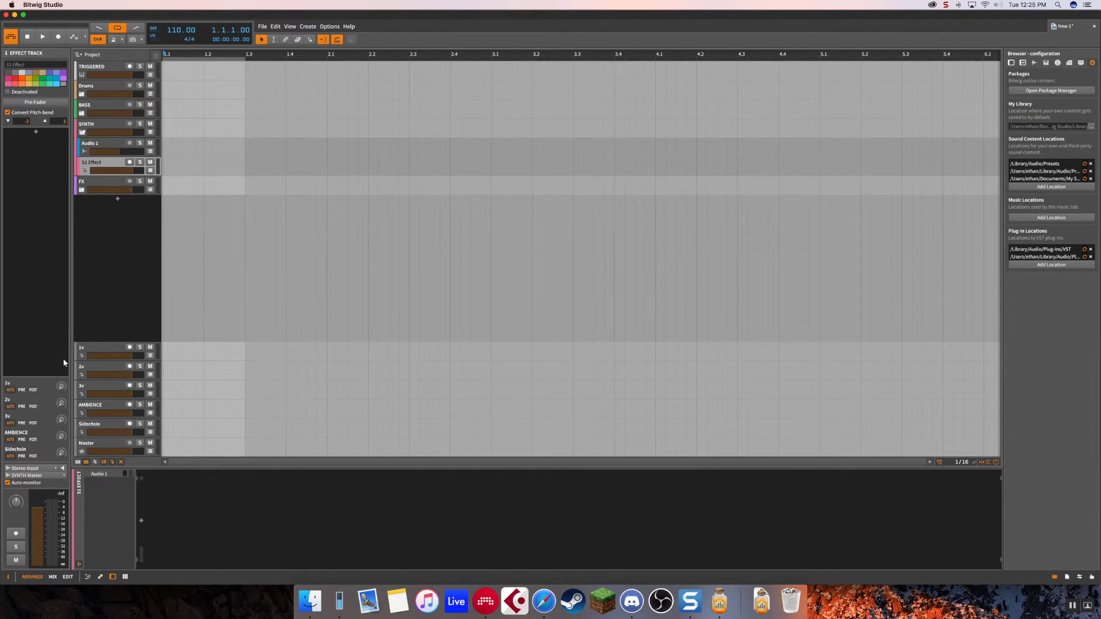
{"action": "left_click", "coordinate": [38, 476]}
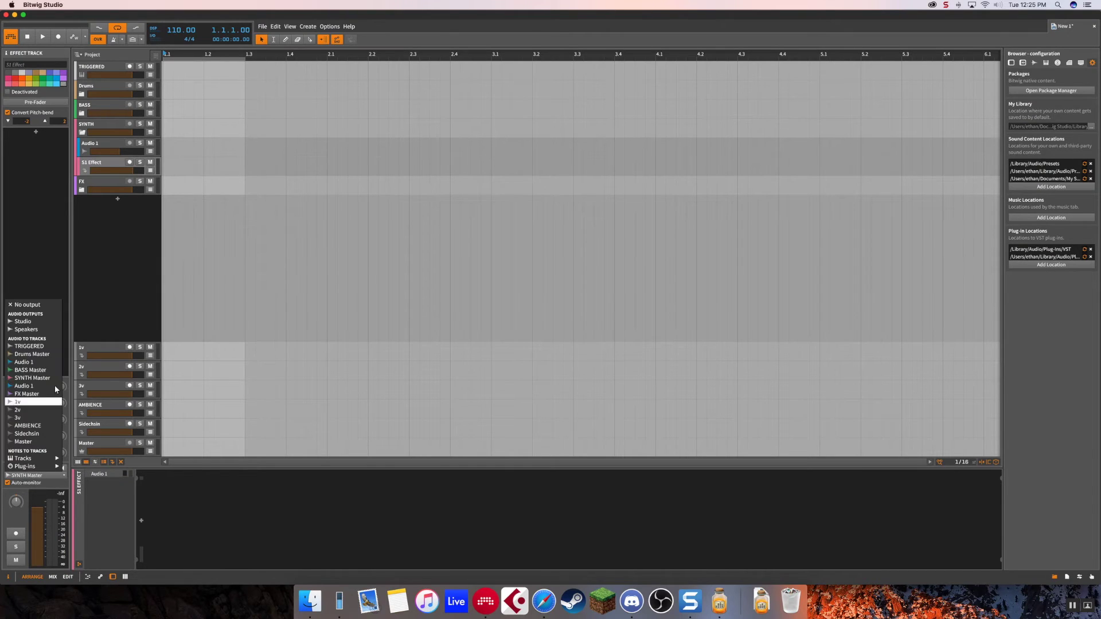
{"action": "left_click", "coordinate": [97, 267]}
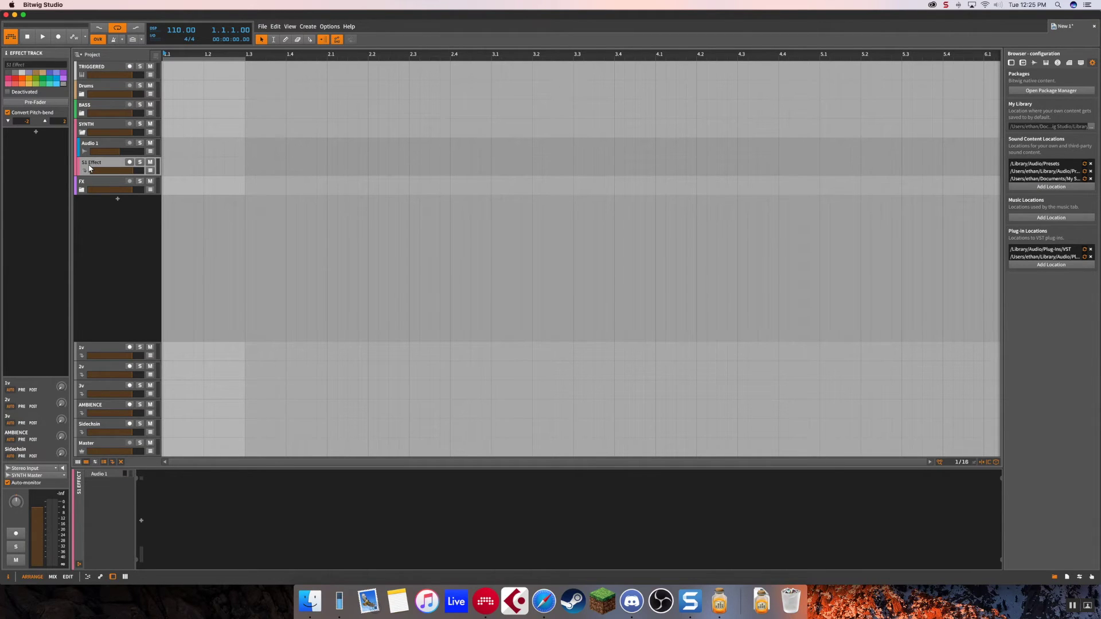
{"action": "left_click", "coordinate": [92, 130]}
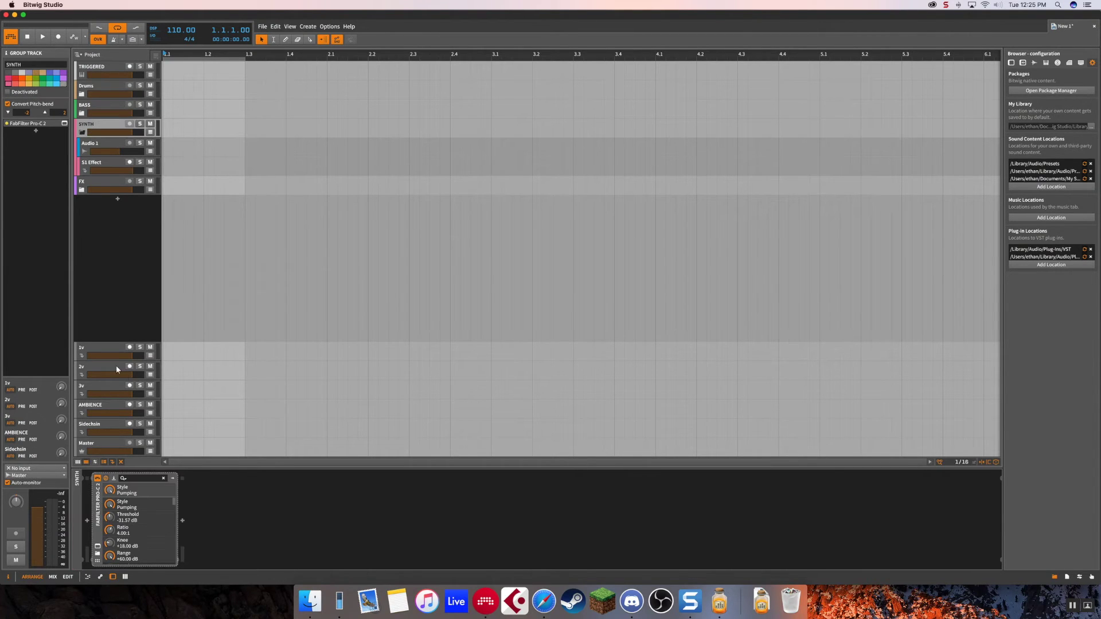
{"action": "left_click", "coordinate": [83, 166]}
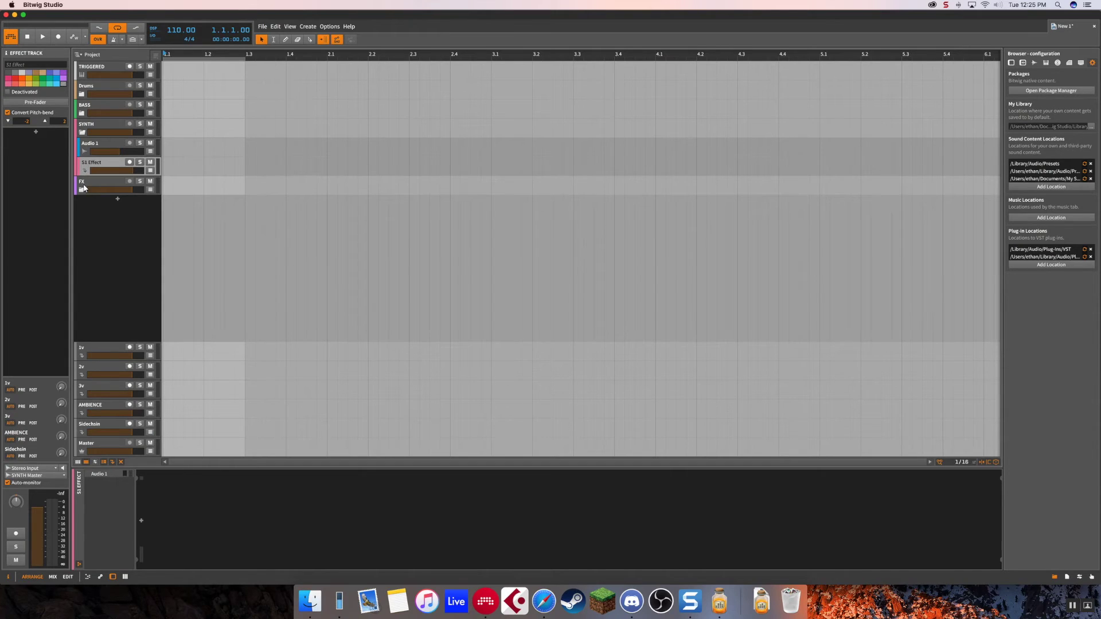
{"action": "key", "text": "Delete"}
Move the 1v, 2v and 3v effect tracks together into the SYNTH group.
{"action": "left_click", "coordinate": [101, 385]}
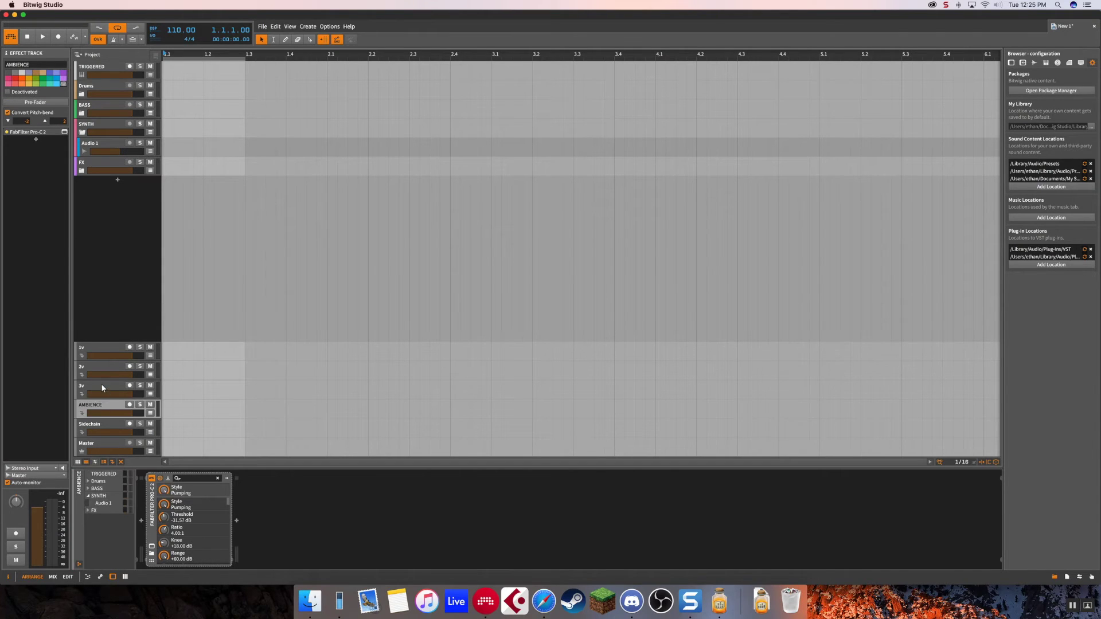
{"action": "left_click", "coordinate": [102, 348], "text": "shift"}
{"action": "mouse_move", "coordinate": [97, 343]}
{"action": "left_mouse_down"}
{"action": "mouse_move", "coordinate": [95, 138]}
{"action": "mouse_move", "coordinate": [98, 367]}
{"action": "mouse_move", "coordinate": [98, 357]}
{"action": "left_mouse_up"}
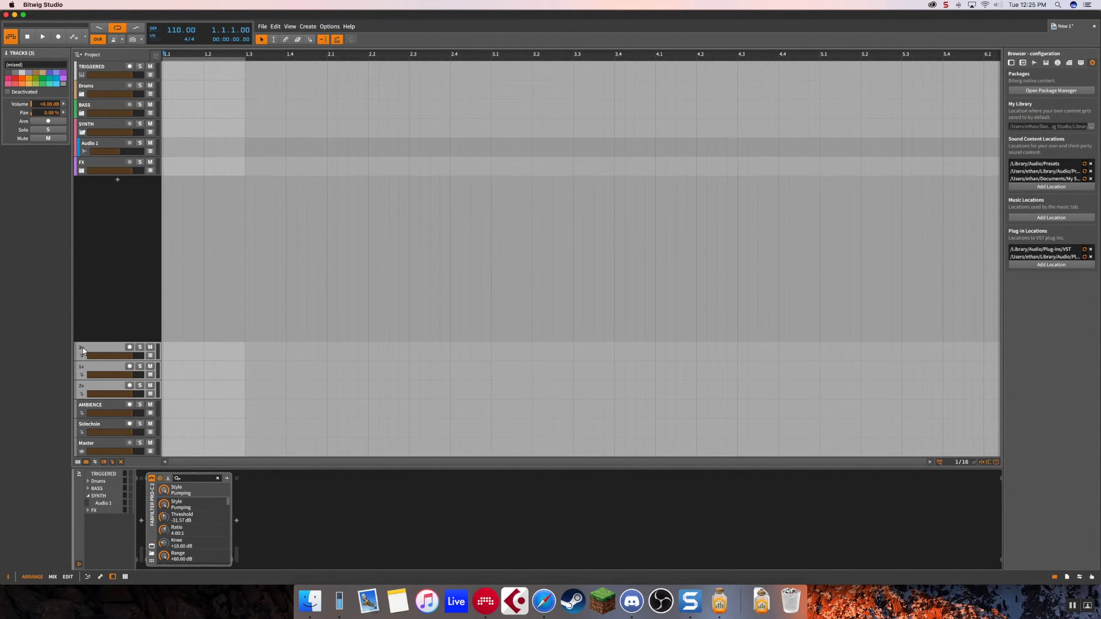
{"action": "left_click_drag", "start_coordinate": [83, 350], "coordinate": [106, 134]}
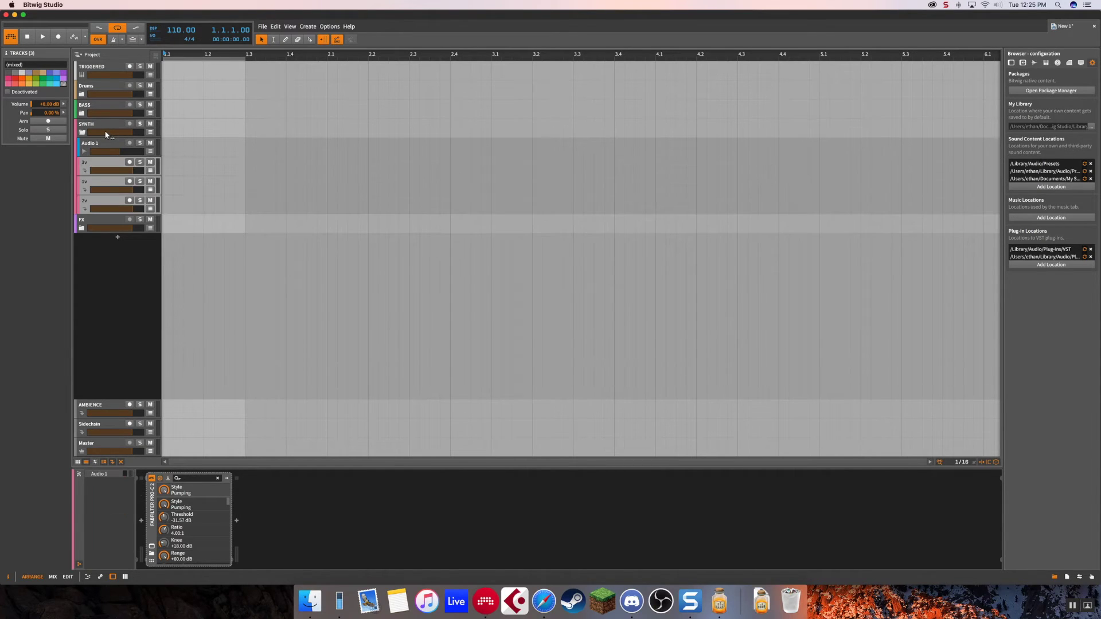
{"action": "left_click", "coordinate": [90, 186]}
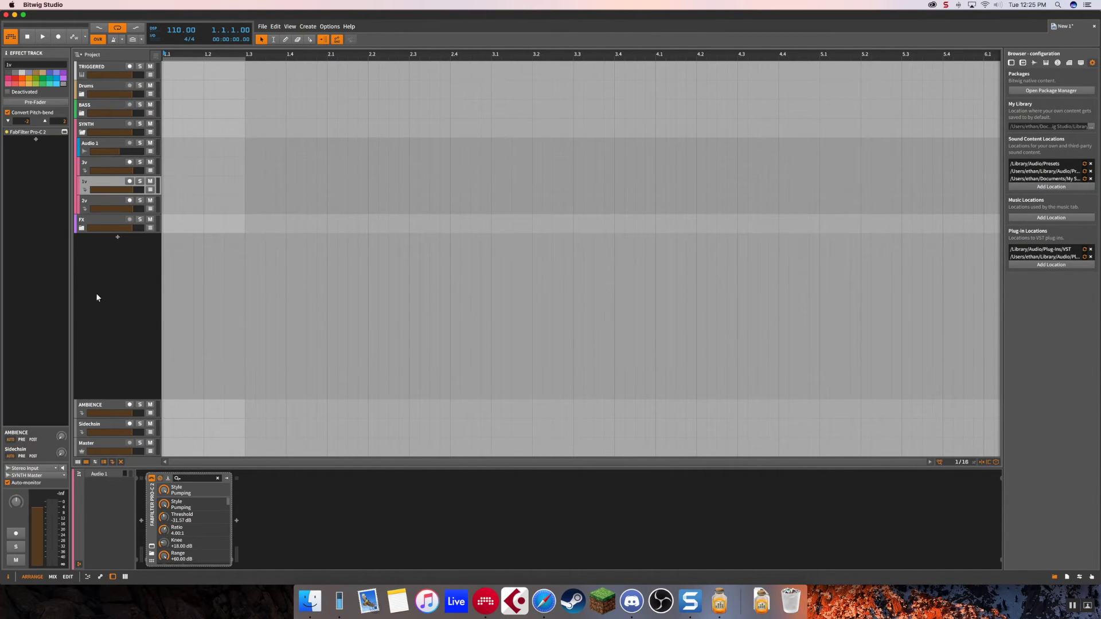
Delete the Sidechain effect track.
{"action": "left_click", "coordinate": [101, 425]}
{"action": "key", "text": "Delete"}
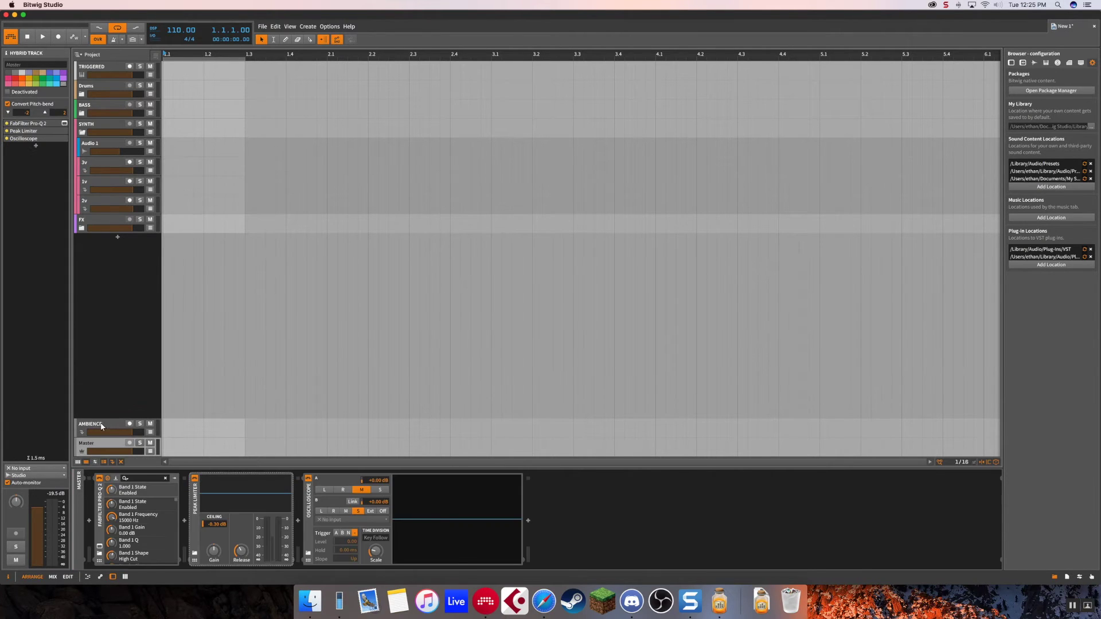
Move the AMBIENCE effect track into the FX group and unfold the group.
{"action": "left_click", "coordinate": [100, 424]}
{"action": "left_click_drag", "start_coordinate": [100, 424], "coordinate": [86, 223]}
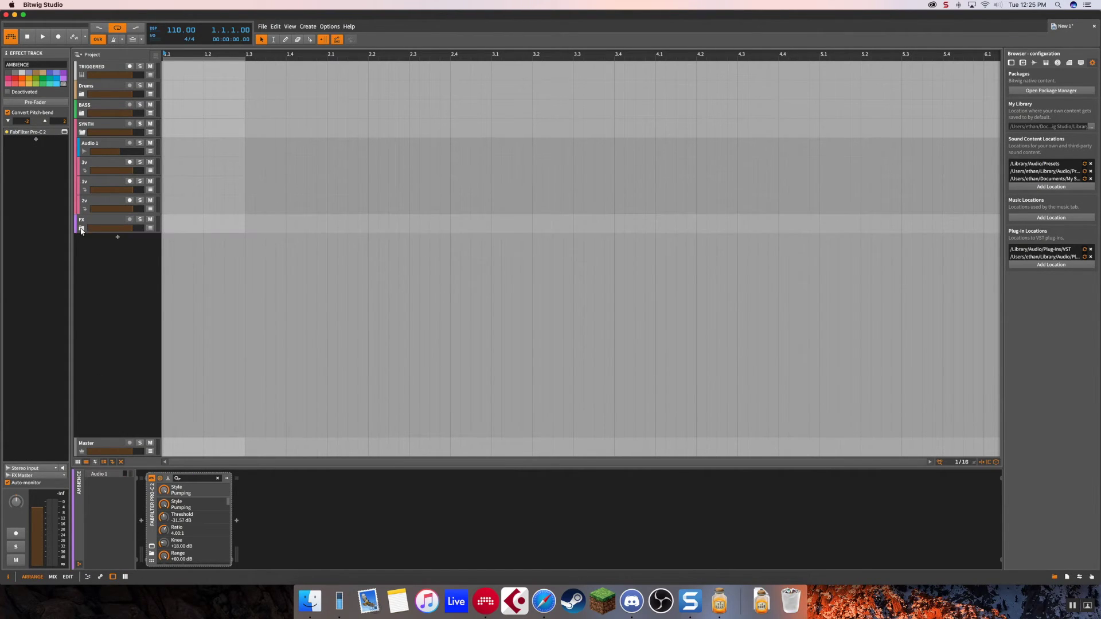
{"action": "left_click", "coordinate": [97, 240]}
Place a copy of AMBIENCE in the SYNTH group and order its effect tracks as 1v, 2v, 3v, AMBIENCE.
{"action": "left_click", "coordinate": [93, 259]}
{"action": "mouse_move", "coordinate": [94, 202]}
{"action": "left_mouse_down"}
{"action": "mouse_move", "coordinate": [88, 214]}
{"action": "mouse_move", "coordinate": [96, 194]}
{"action": "left_mouse_up"}
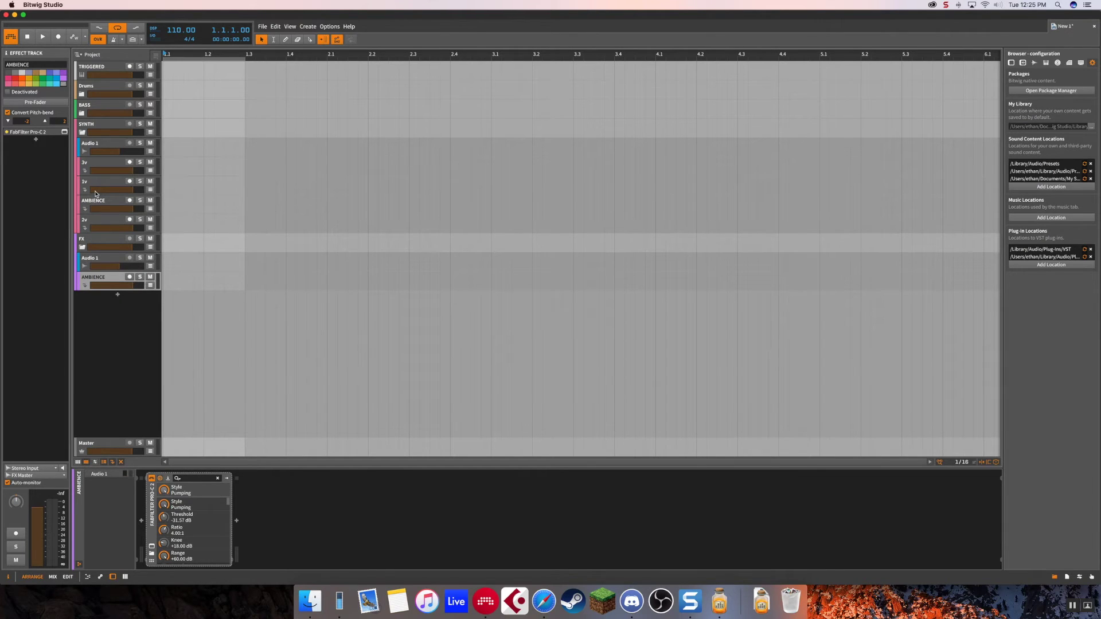
{"action": "mouse_move", "coordinate": [89, 224]}
{"action": "left_mouse_down"}
{"action": "mouse_move", "coordinate": [81, 240]}
{"action": "mouse_move", "coordinate": [84, 196]}
{"action": "mouse_move", "coordinate": [83, 215]}
{"action": "left_mouse_up"}
{"action": "left_click", "coordinate": [216, 184]}
Compare the sends available on the Audio 1 tracks inside the SYNTH and FX groups.
{"action": "left_click", "coordinate": [109, 141]}
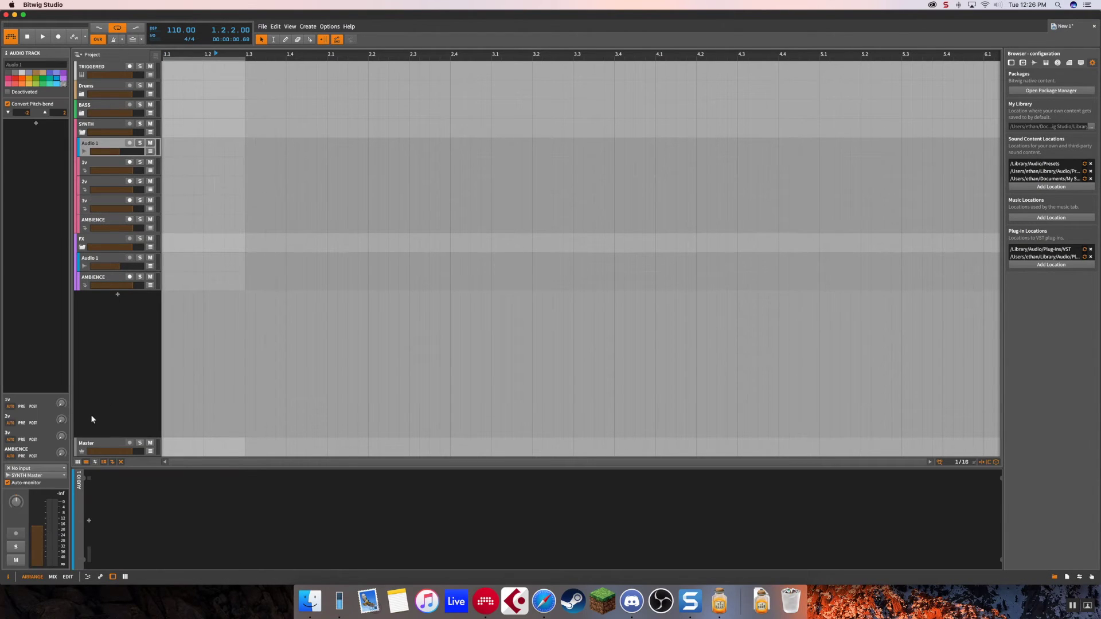
{"action": "left_click", "coordinate": [93, 240]}
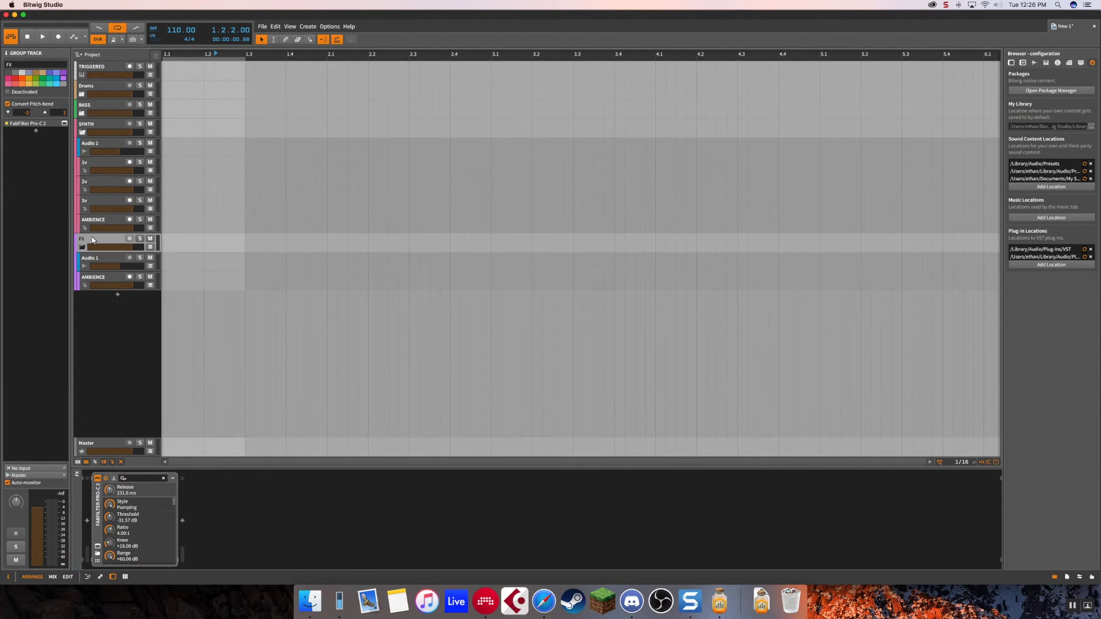
{"action": "left_click", "coordinate": [91, 265]}
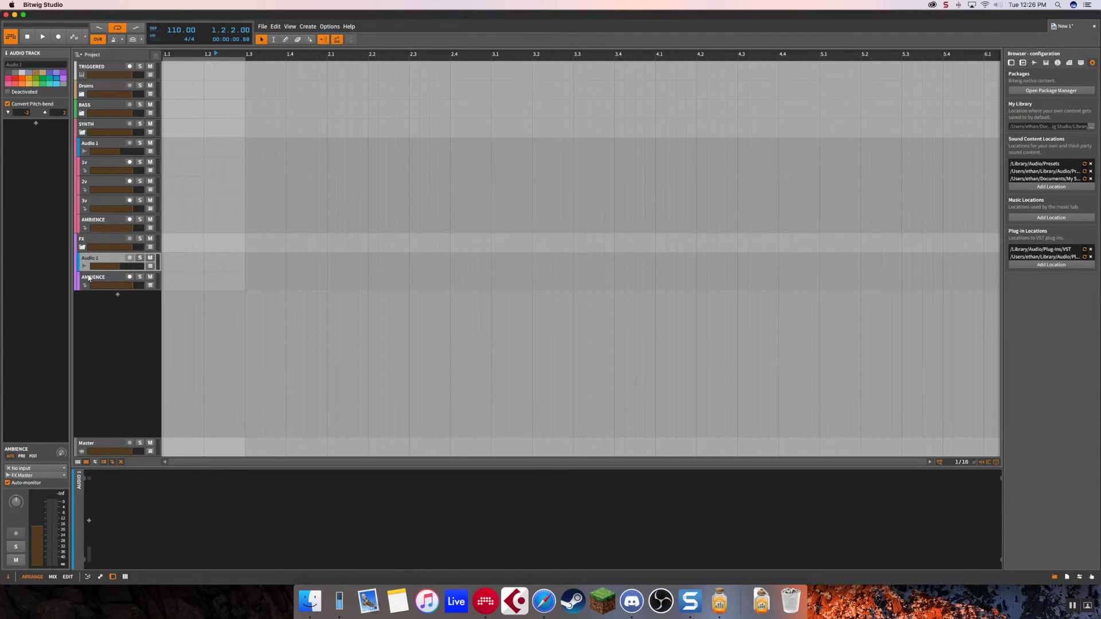
{"action": "left_click", "coordinate": [89, 278]}
{"action": "left_click", "coordinate": [89, 261]}
{"action": "left_click", "coordinate": [90, 245]}
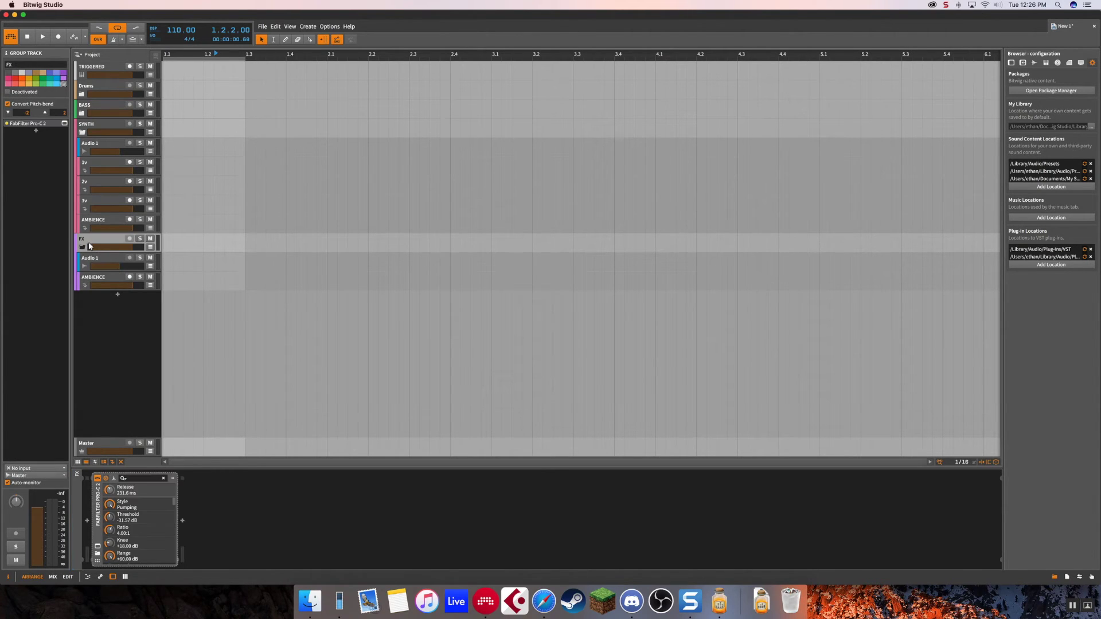
Move the effect tracks 1v, 2v, 3v and AMBIENCE out of the groups to the project's top level, placing AMBIENCE last.
{"action": "left_click", "coordinate": [98, 125]}
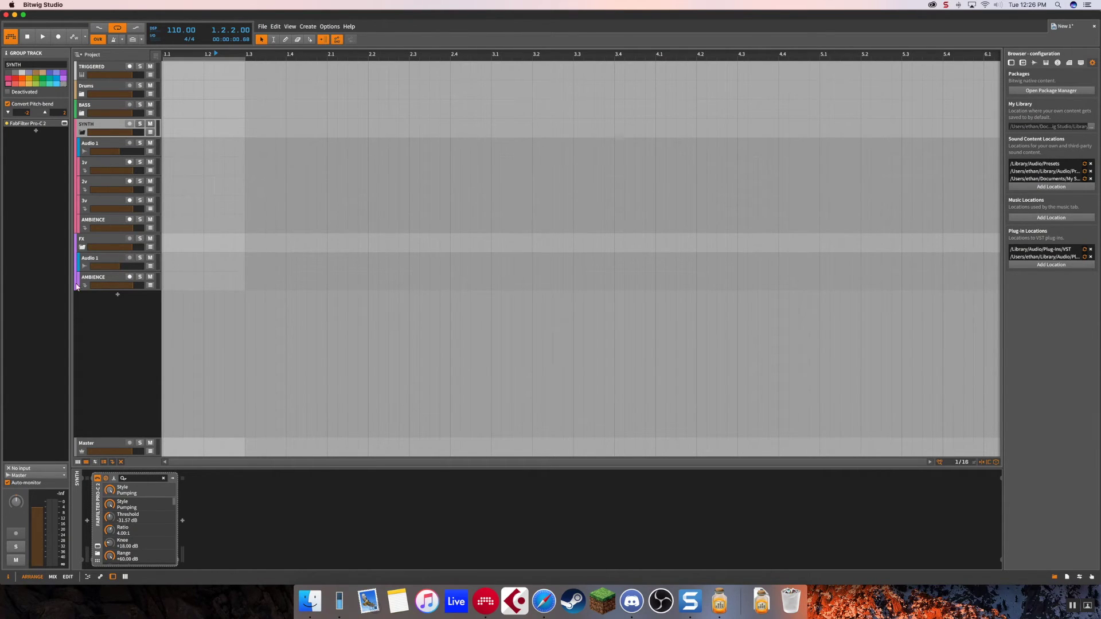
{"action": "left_click", "coordinate": [102, 163]}
{"action": "left_click_drag", "start_coordinate": [86, 212], "coordinate": [87, 215]}
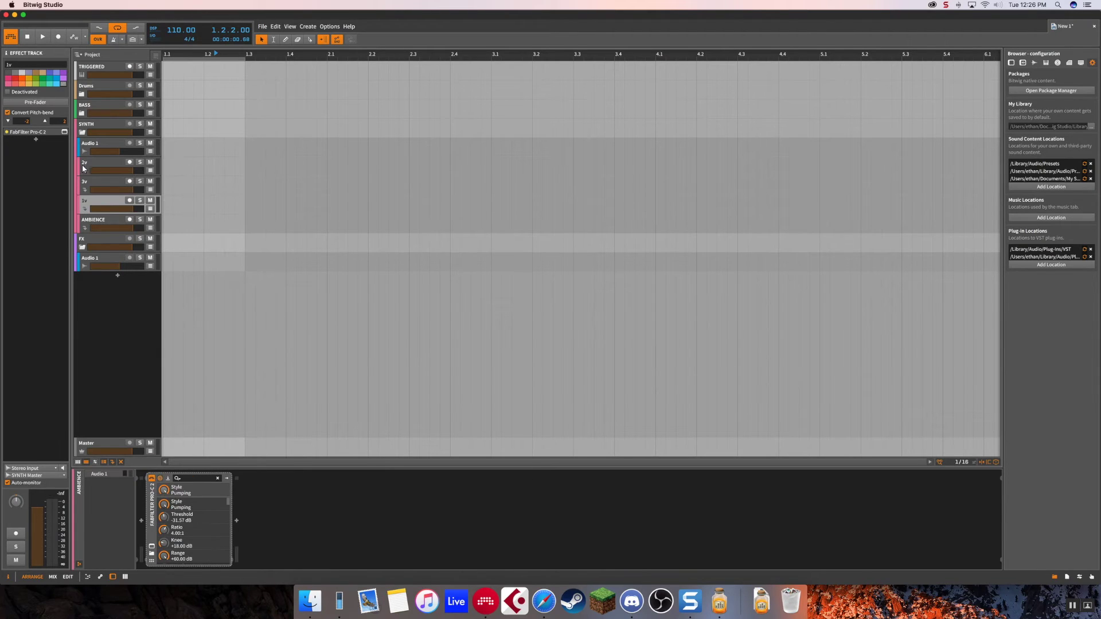
{"action": "left_click", "coordinate": [86, 221]}
{"action": "left_click", "coordinate": [84, 161], "text": "shift"}
{"action": "left_click_drag", "start_coordinate": [84, 161], "coordinate": [117, 403]}
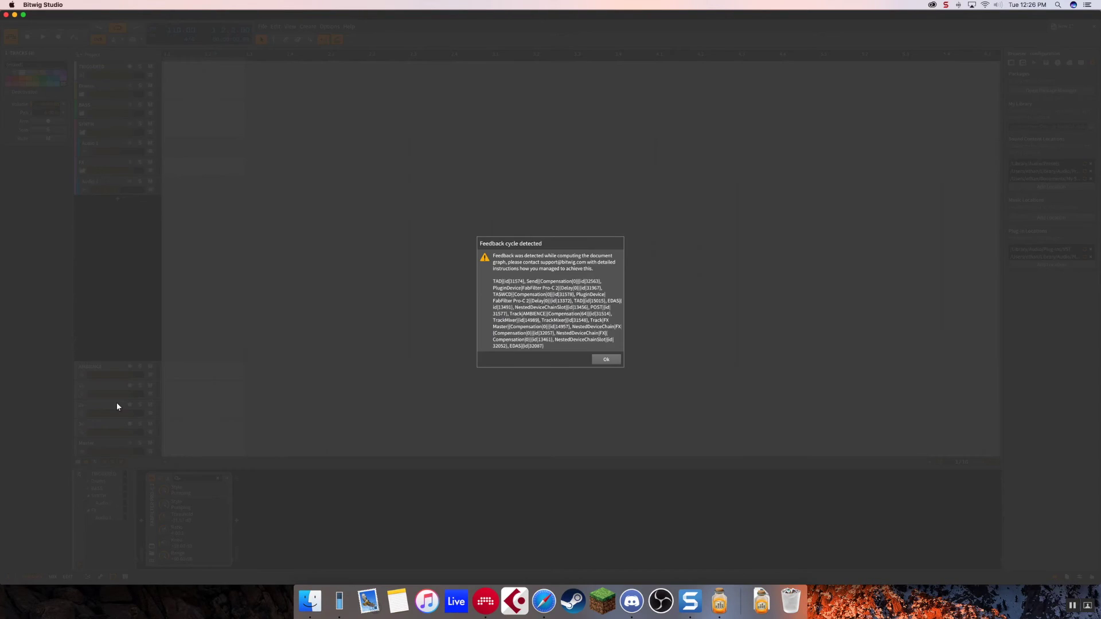
{"action": "left_click", "coordinate": [608, 360]}
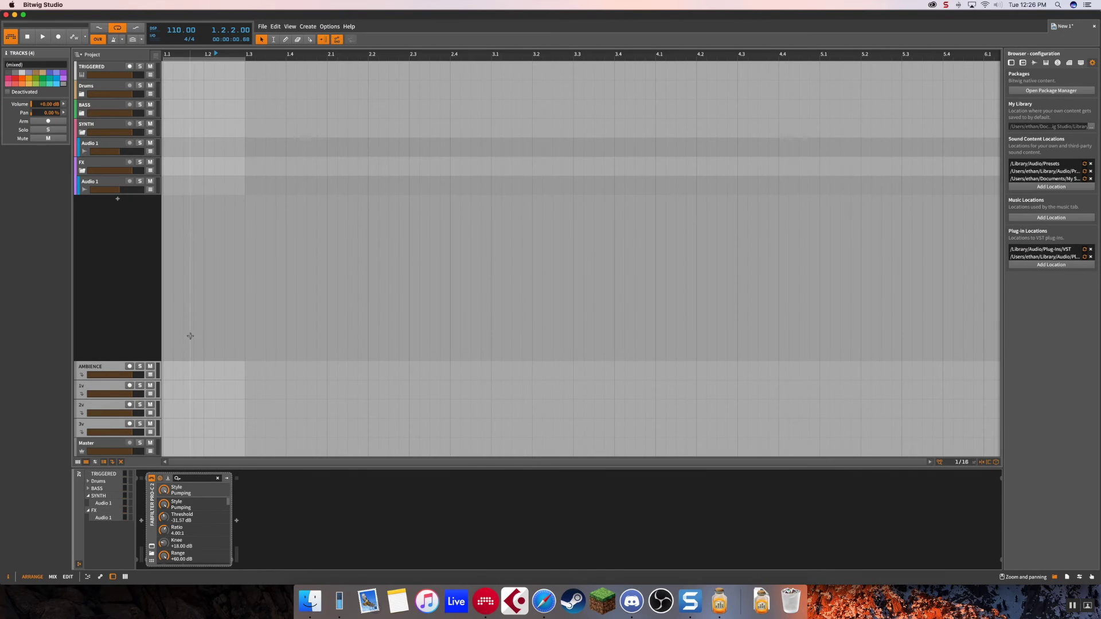
{"action": "left_click", "coordinate": [101, 367]}
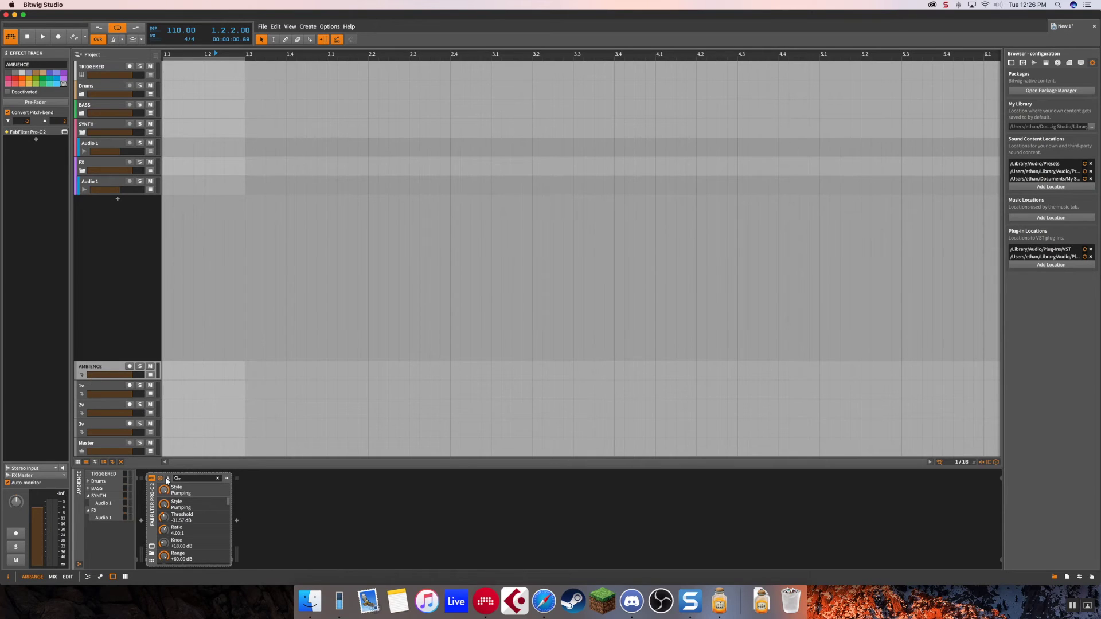
{"action": "left_click_drag", "start_coordinate": [97, 473], "coordinate": [103, 445]}
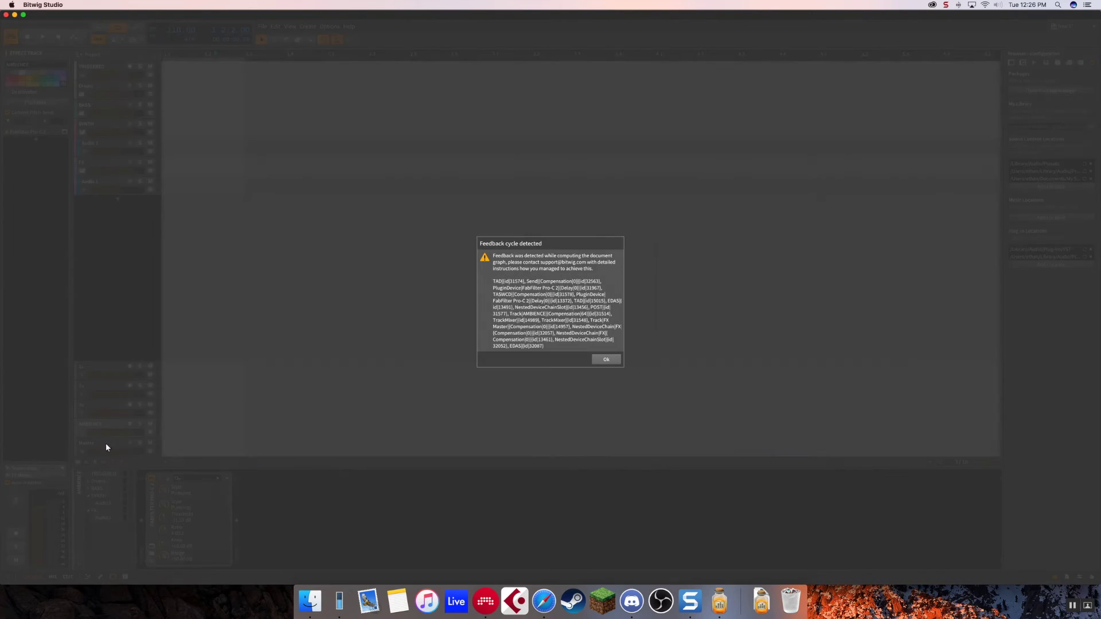
{"action": "left_click", "coordinate": [604, 358]}
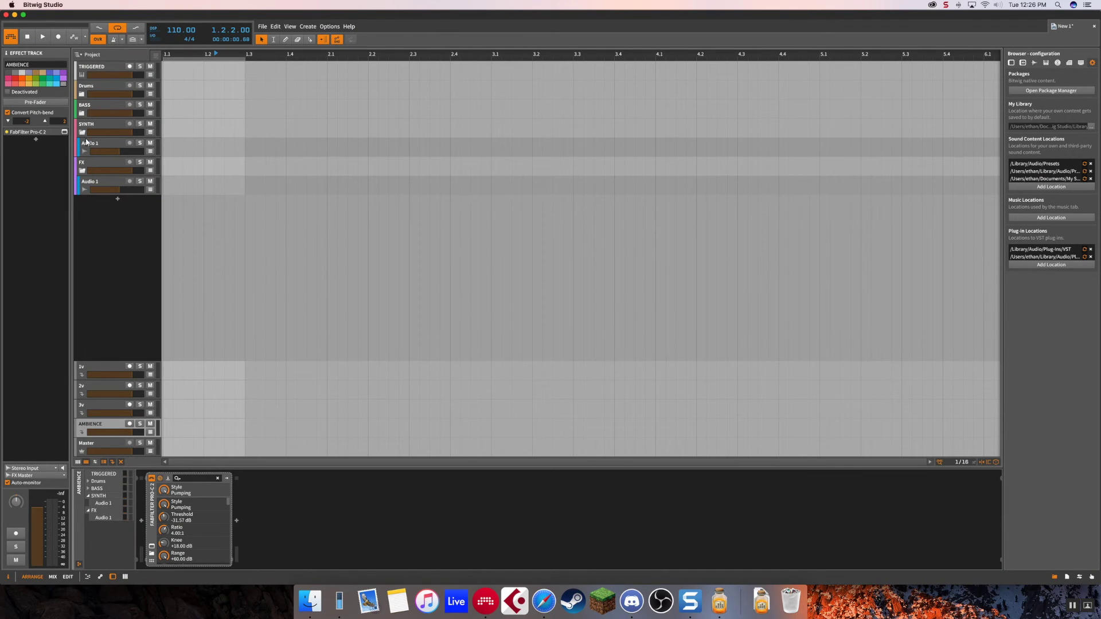
Add an instrument track below Audio 1 in the SYNTH group and reactivate the audio engine.
{"action": "left_click", "coordinate": [87, 143]}
{"action": "left_click_drag", "start_coordinate": [87, 145], "coordinate": [115, 175]}
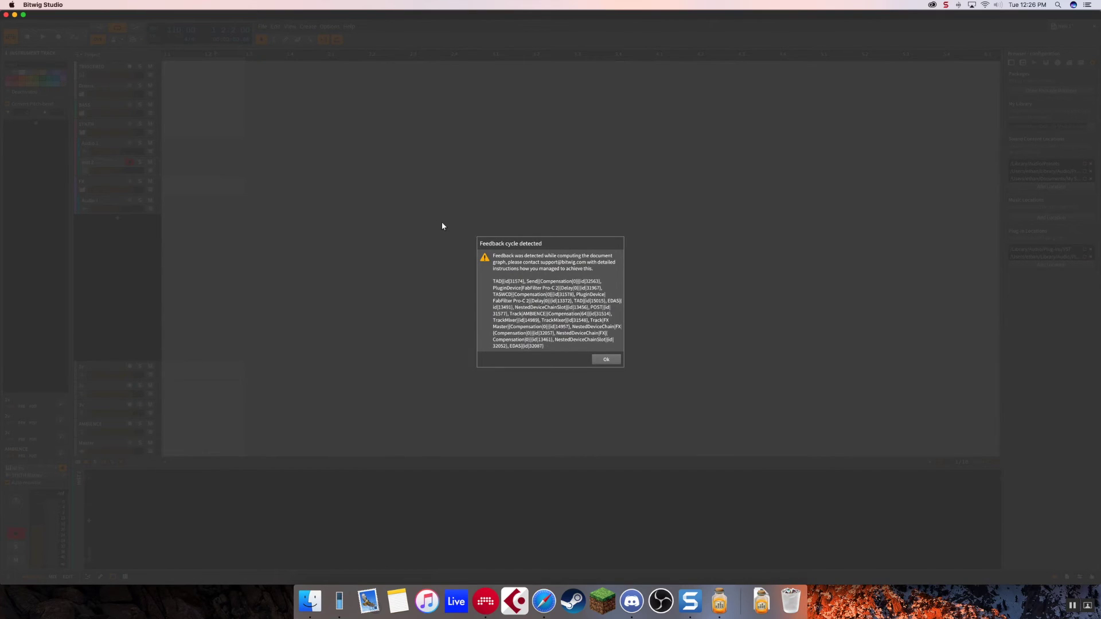
{"action": "left_click", "coordinate": [606, 359]}
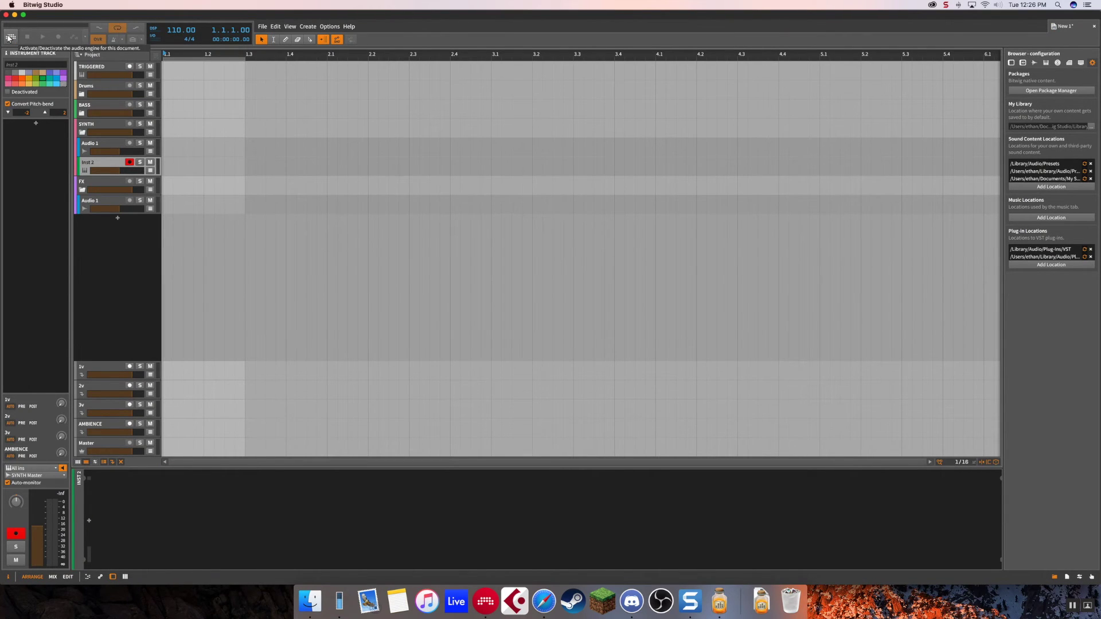
{"action": "left_click", "coordinate": [8, 39]}
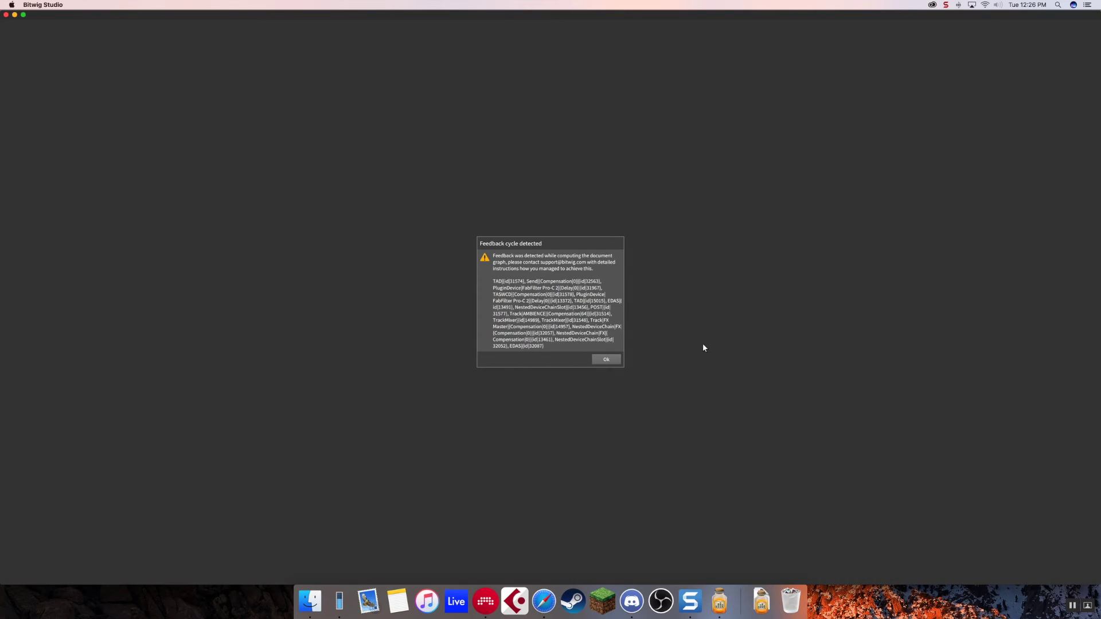
{"action": "left_click", "coordinate": [613, 360]}
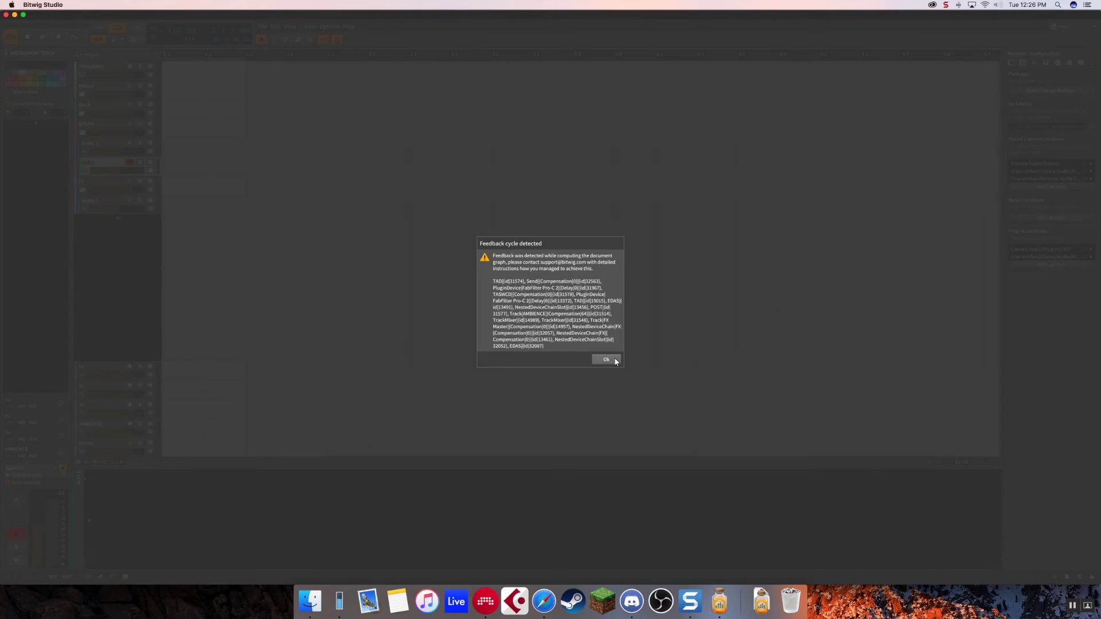
{"action": "left_click", "coordinate": [615, 359]}
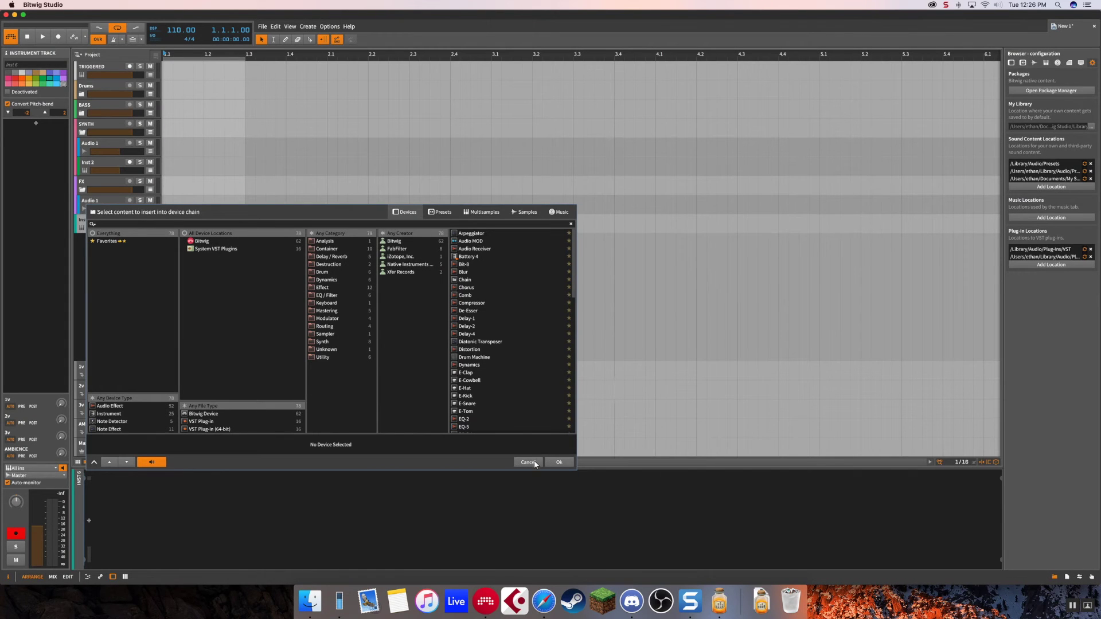
{"action": "left_click", "coordinate": [530, 462]}
{"action": "left_click", "coordinate": [596, 359]}
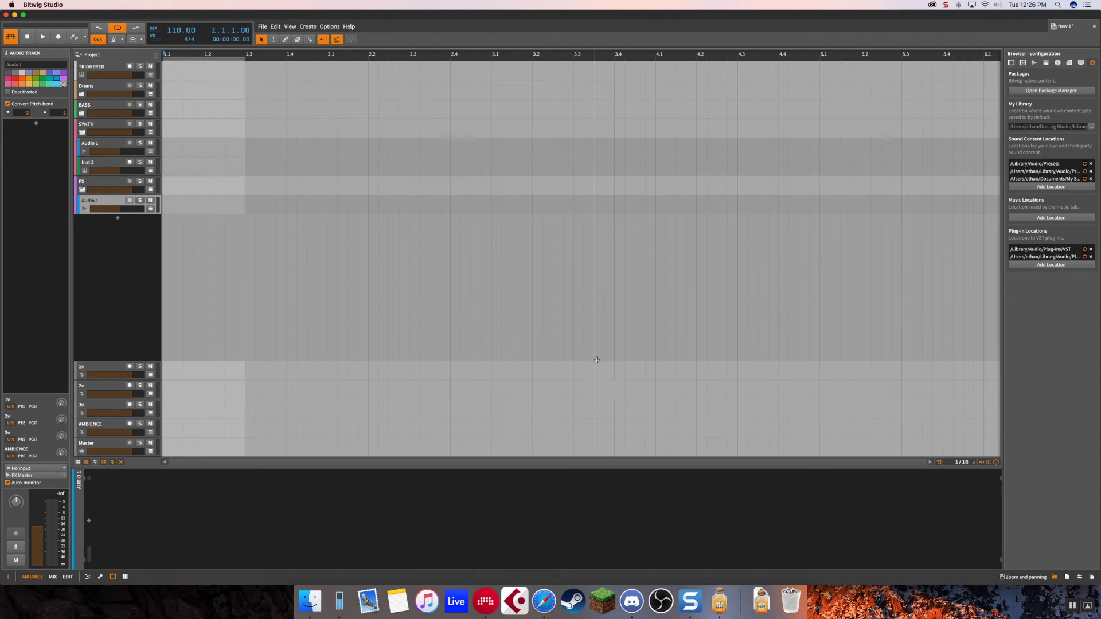
Delete the four effect tracks 1v, 2v, 3v and AMBIENCE.
{"action": "left_click", "coordinate": [89, 424]}
{"action": "left_click", "coordinate": [89, 367], "text": "shift"}
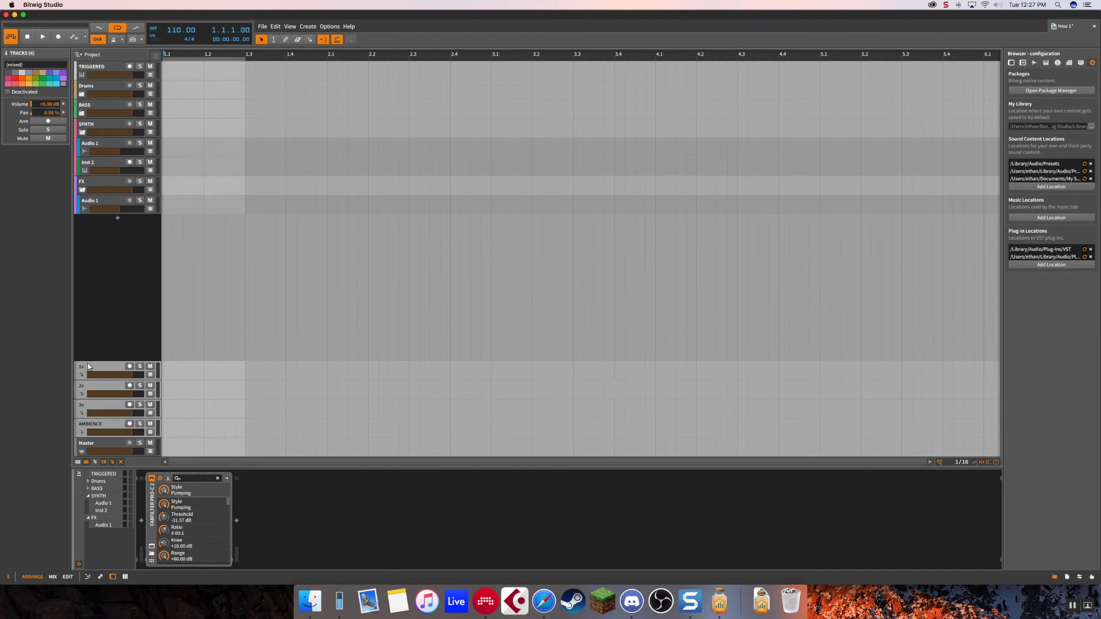
{"action": "key", "text": "Delete"}
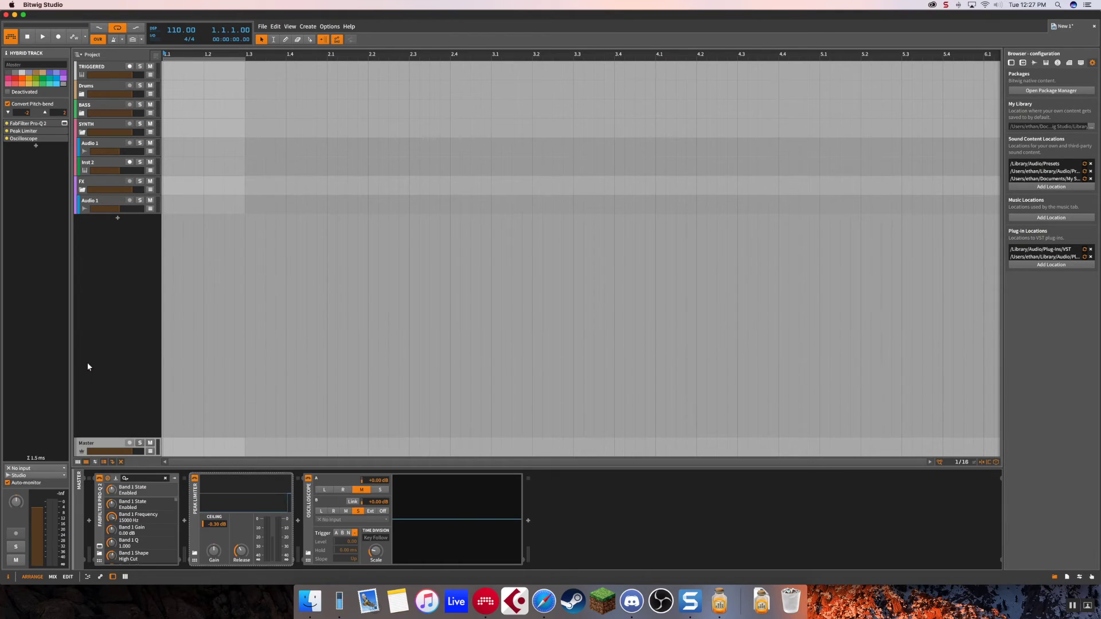
Add an instrument track below Audio 1 in the FX group.
{"action": "left_click", "coordinate": [101, 203]}
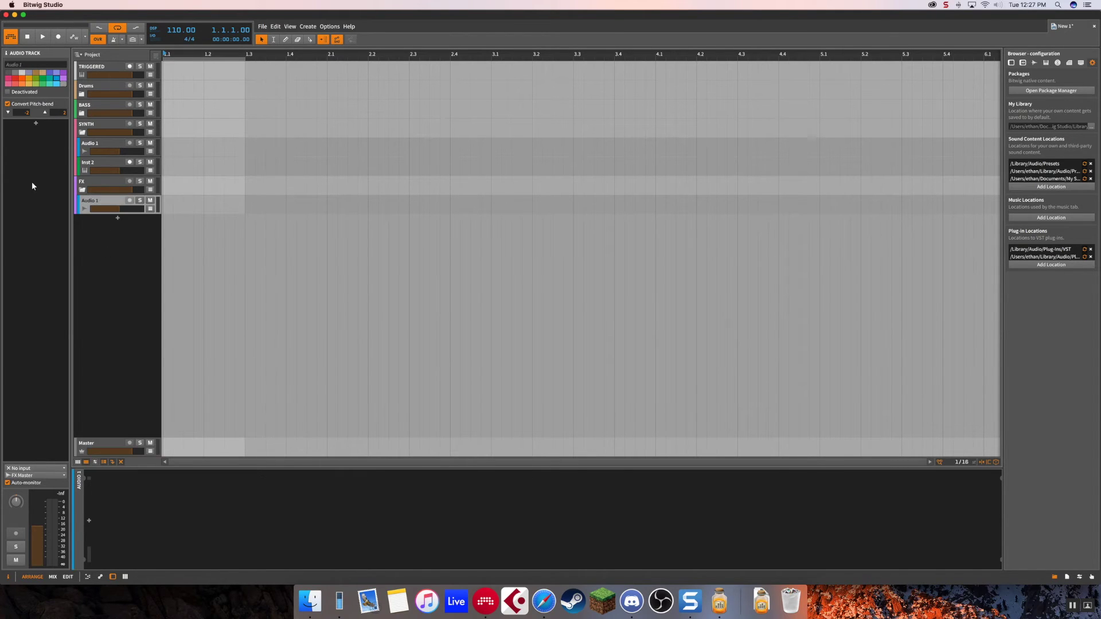
{"action": "type", "text": "b"}
{"action": "type", "text": "awer"}
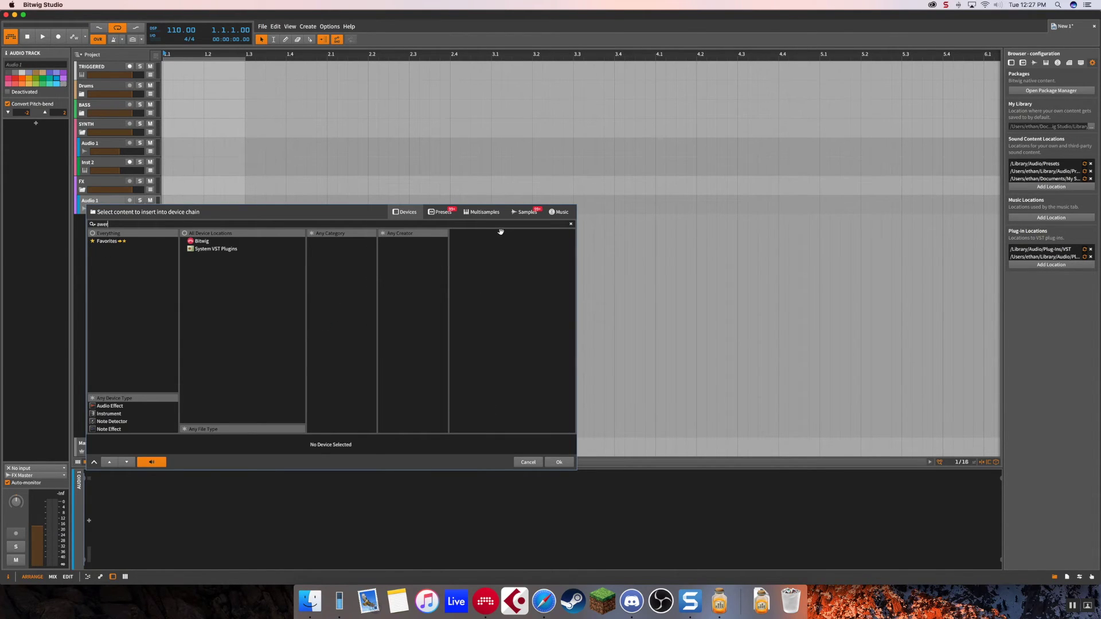
{"action": "key", "text": "BackSpace"}
{"action": "key", "text": "BackSpace"}
{"action": "key", "text": "BackSpace"}
{"action": "key", "text": "BackSpace"}
{"action": "left_click", "coordinate": [214, 159]}
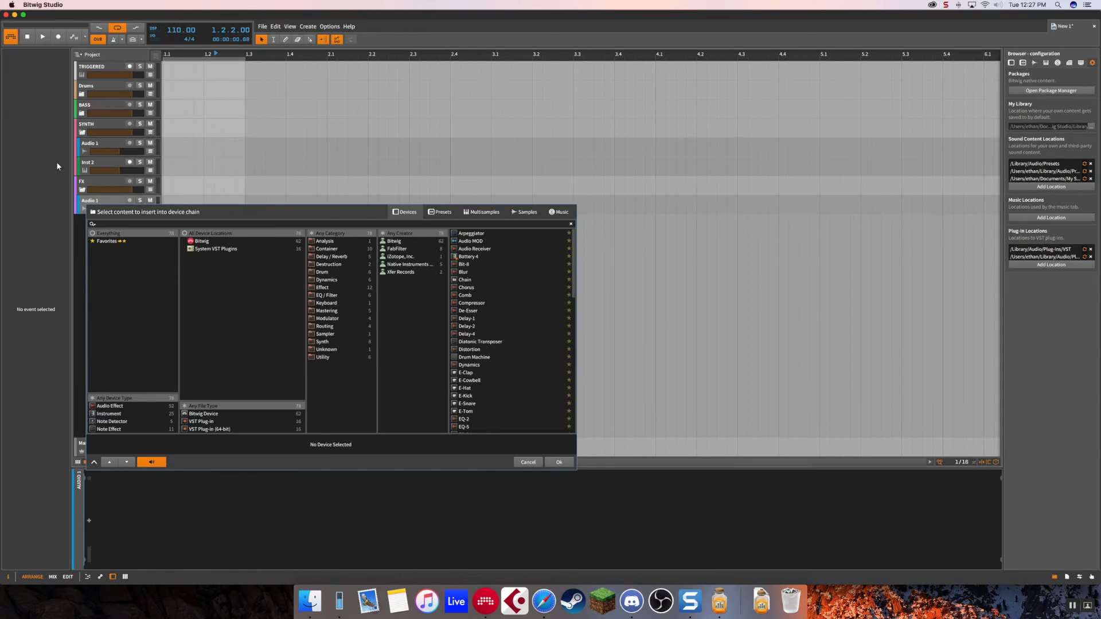
{"action": "key", "text": "Escape"}
{"action": "key", "text": "super+t"}
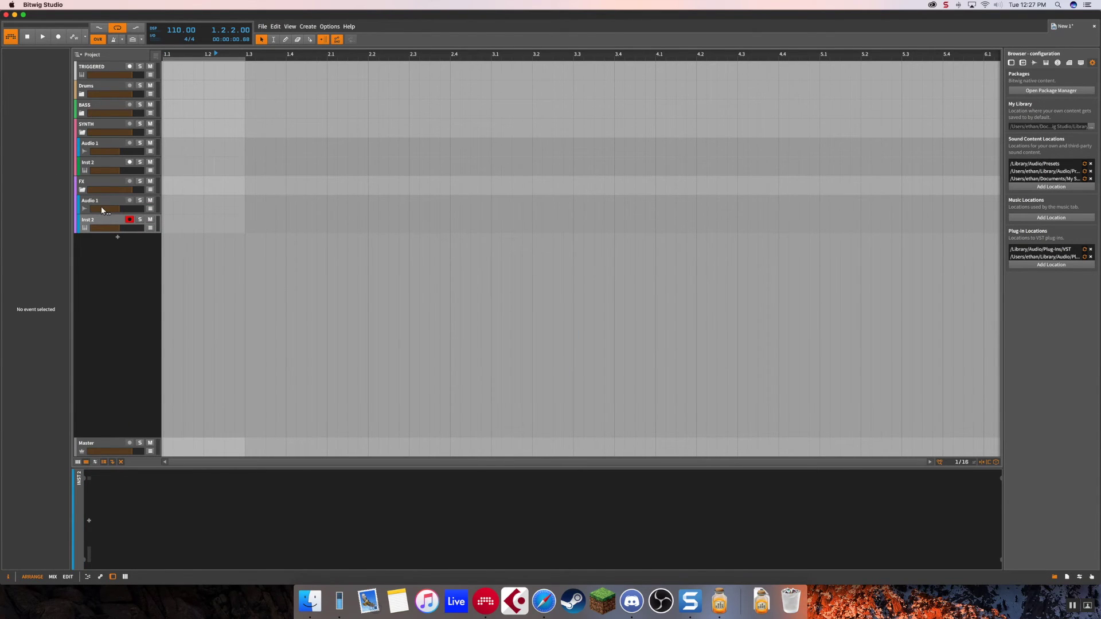
Delete the Inst 2 tracks from the FX and SYNTH groups.
{"action": "left_click", "coordinate": [97, 223]}
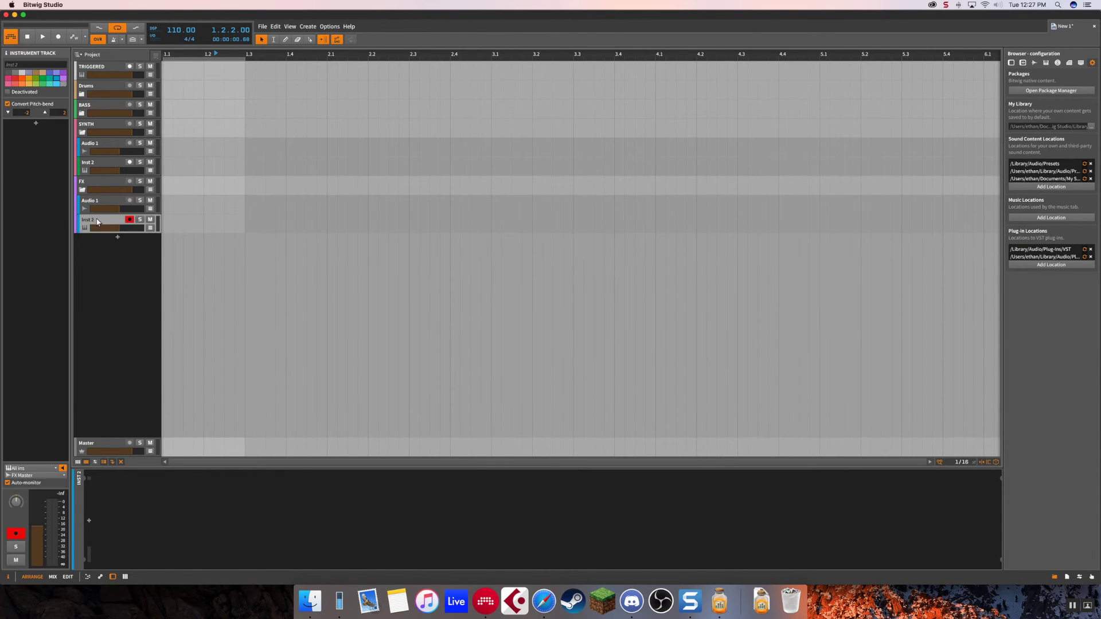
{"action": "key", "text": "Delete"}
{"action": "left_click", "coordinate": [89, 163]}
{"action": "key", "text": "Delete"}
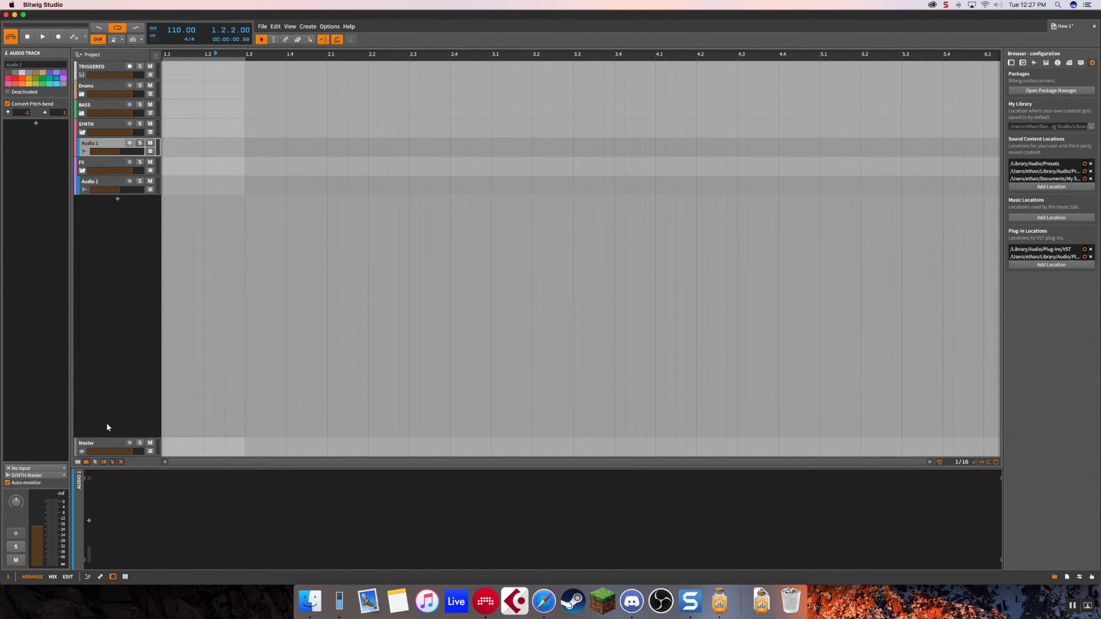
Add four new effect tracks at the project's top level.
{"action": "left_click", "coordinate": [93, 127]}
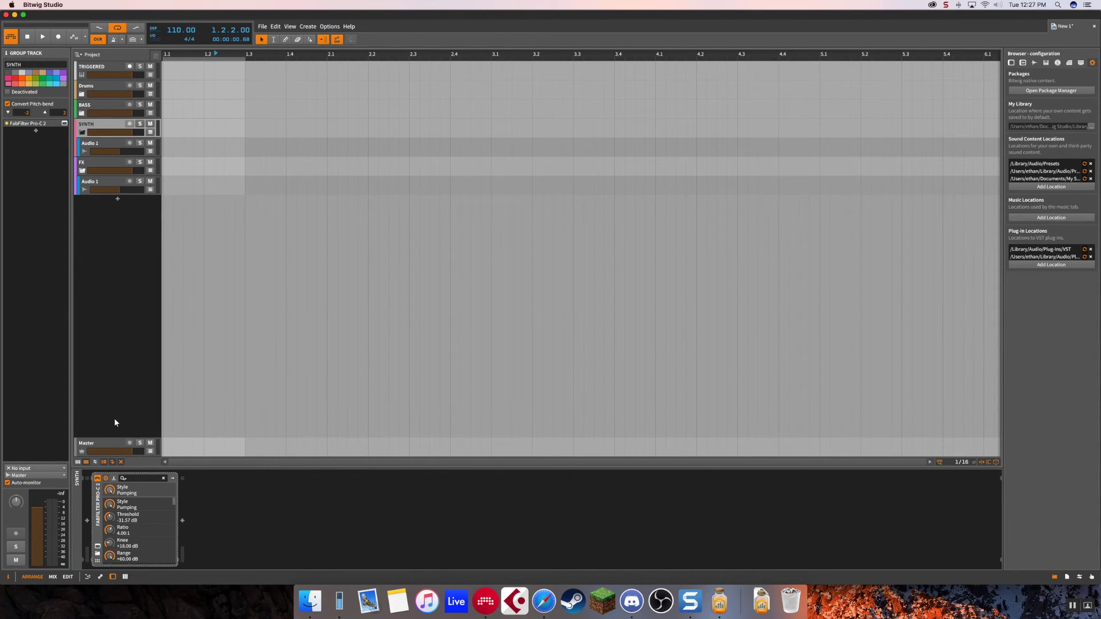
{"action": "key", "text": "alt+super+t"}
{"action": "key", "text": "alt+super+t"}
{"action": "key", "text": "alt+super+t"}
{"action": "key", "text": "alt+super+t"}
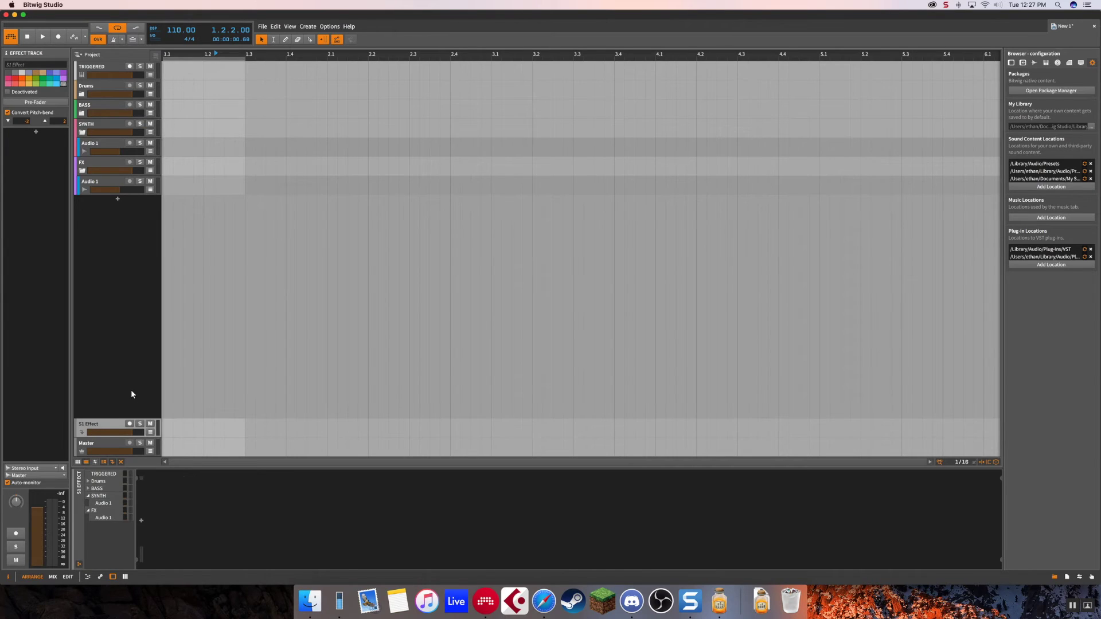
Rename the four new effect tracks in order as 1v, 2v, 3v and AMB.
{"action": "double_click", "coordinate": [104, 366]}
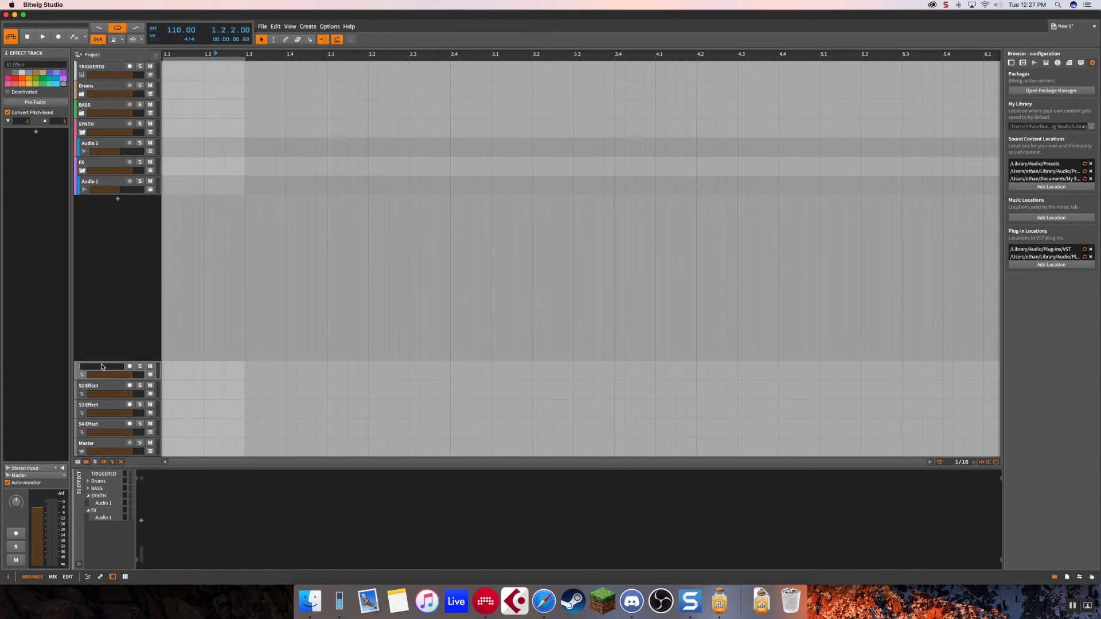
{"action": "key", "text": "Return"}
{"action": "double_click", "coordinate": [96, 387]}
{"action": "type", "text": "2"}
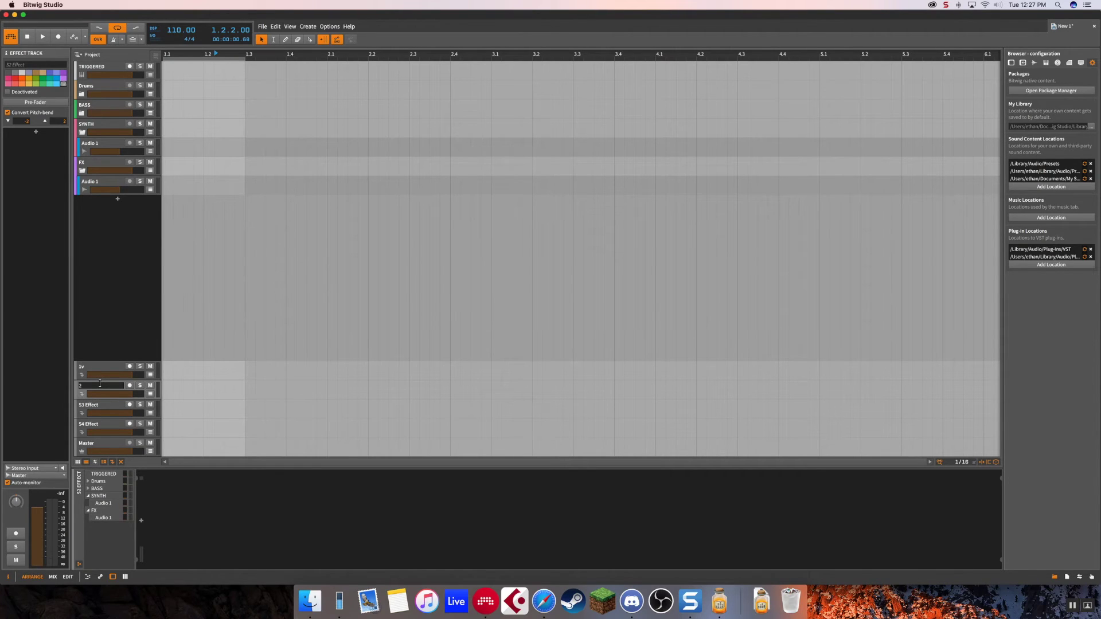
{"action": "type", "text": "v"}
{"action": "key", "text": "Return"}
{"action": "double_click", "coordinate": [87, 405]}
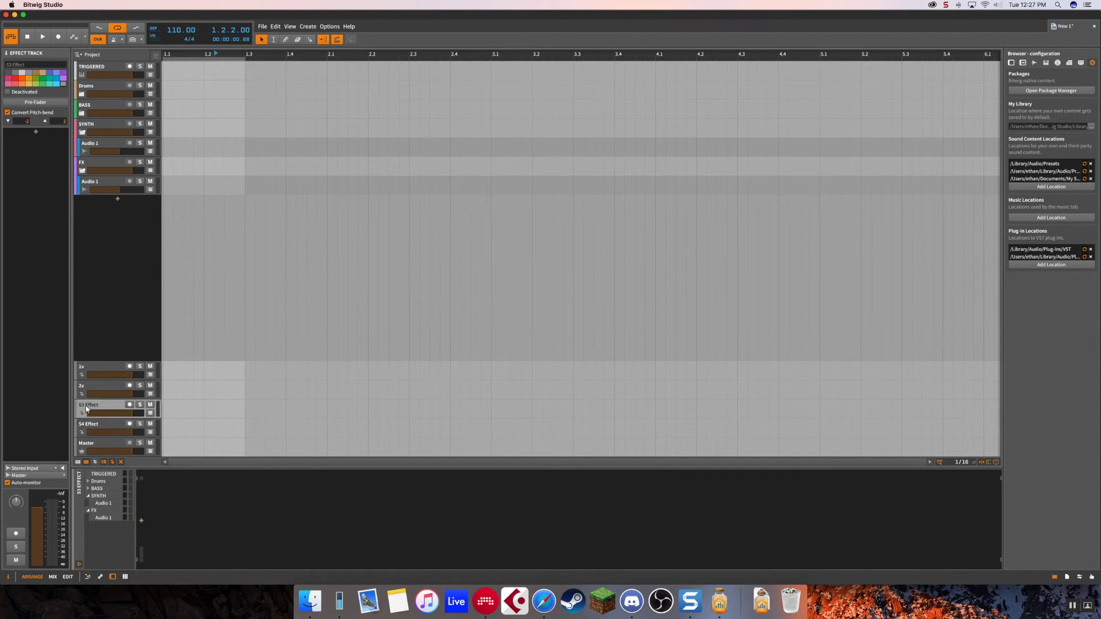
{"action": "type", "text": "3v"}
{"action": "key", "text": "Return"}
{"action": "double_click", "coordinate": [84, 424]}
{"action": "type", "text": "amb"}
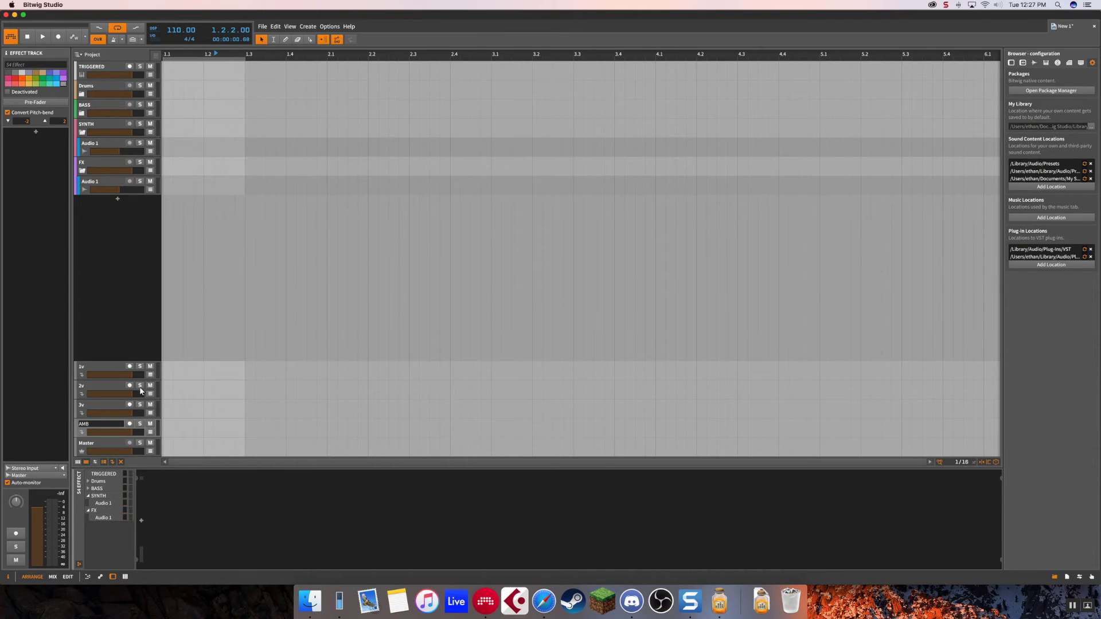
{"action": "key", "text": "Return"}
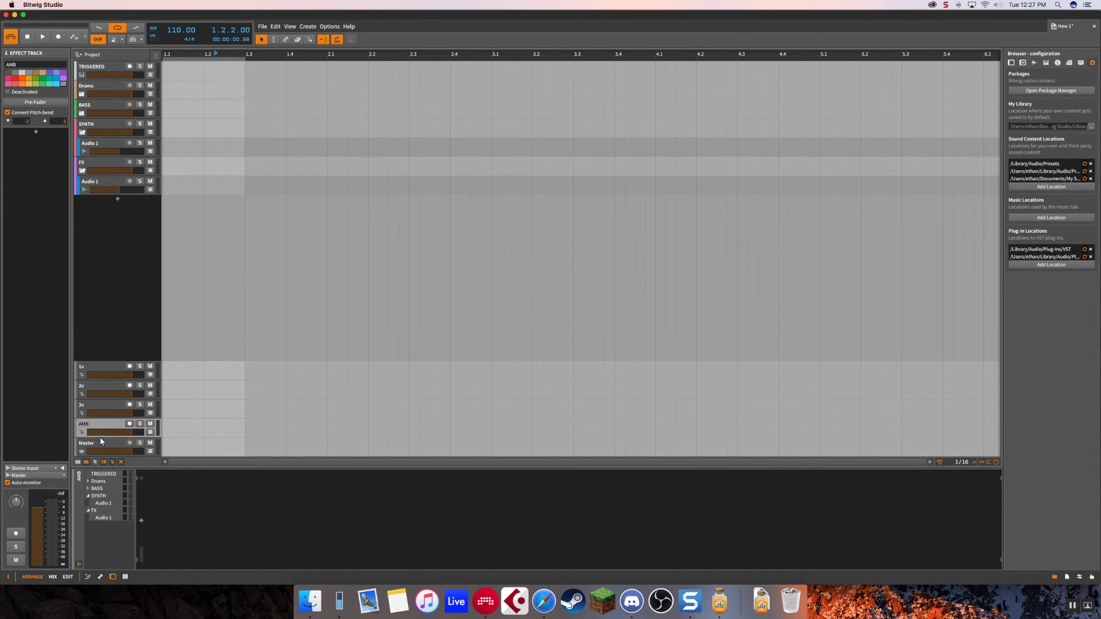
Add a fifth effect track below AMB and name it SidechainV.
{"action": "key", "text": "super+alt+t"}
{"action": "double_click", "coordinate": [94, 424]}
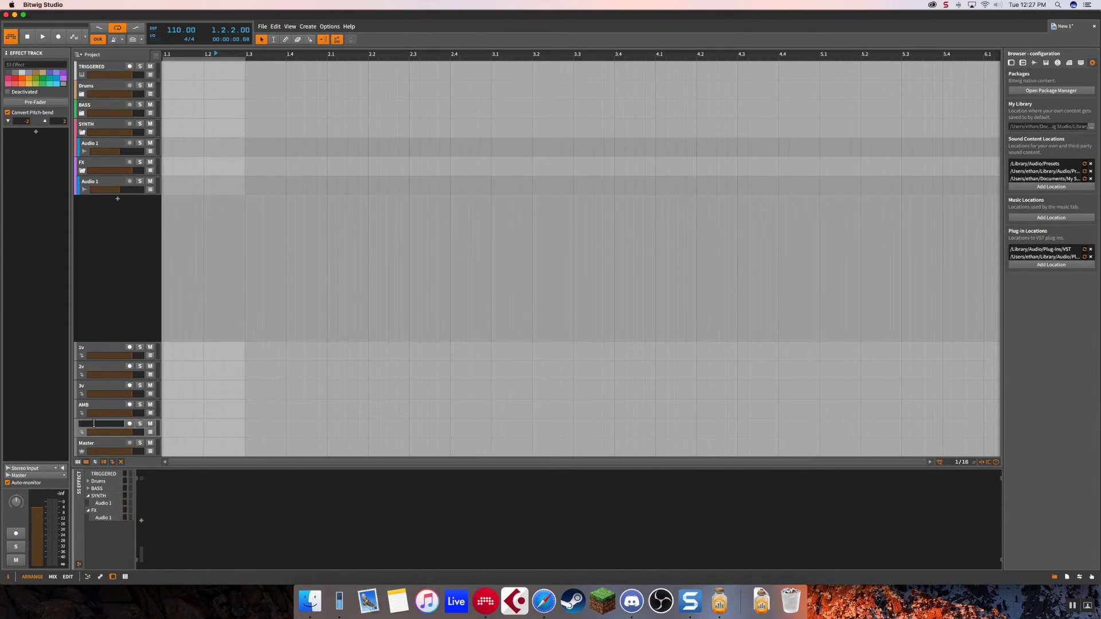
{"action": "type", "text": "Sidechain"}
{"action": "key", "text": "Return"}
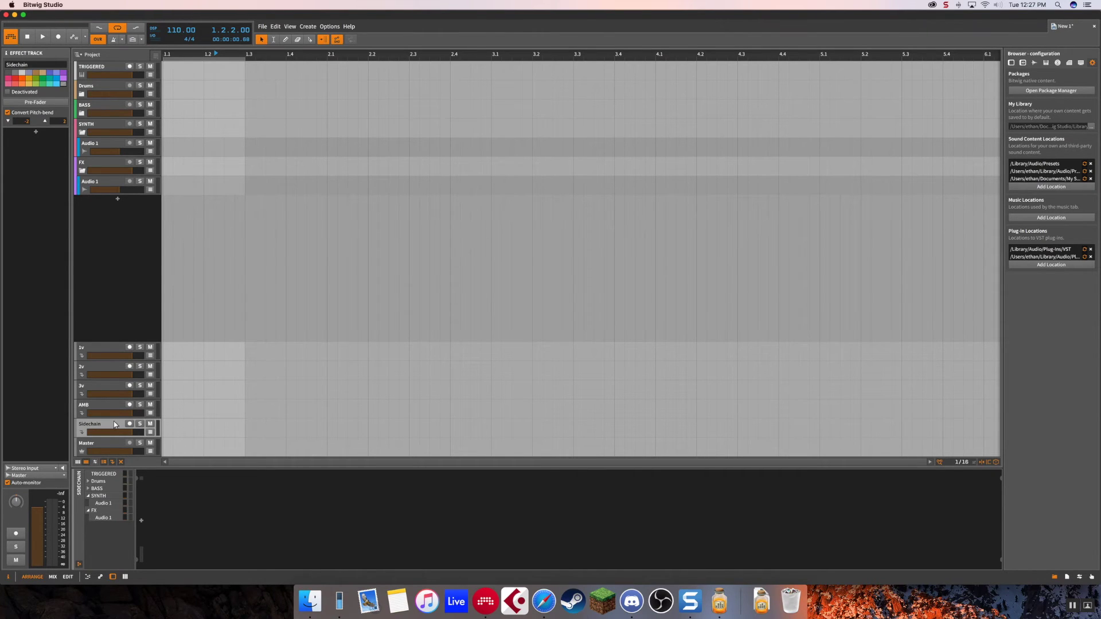
{"action": "double_click", "coordinate": [109, 424]}
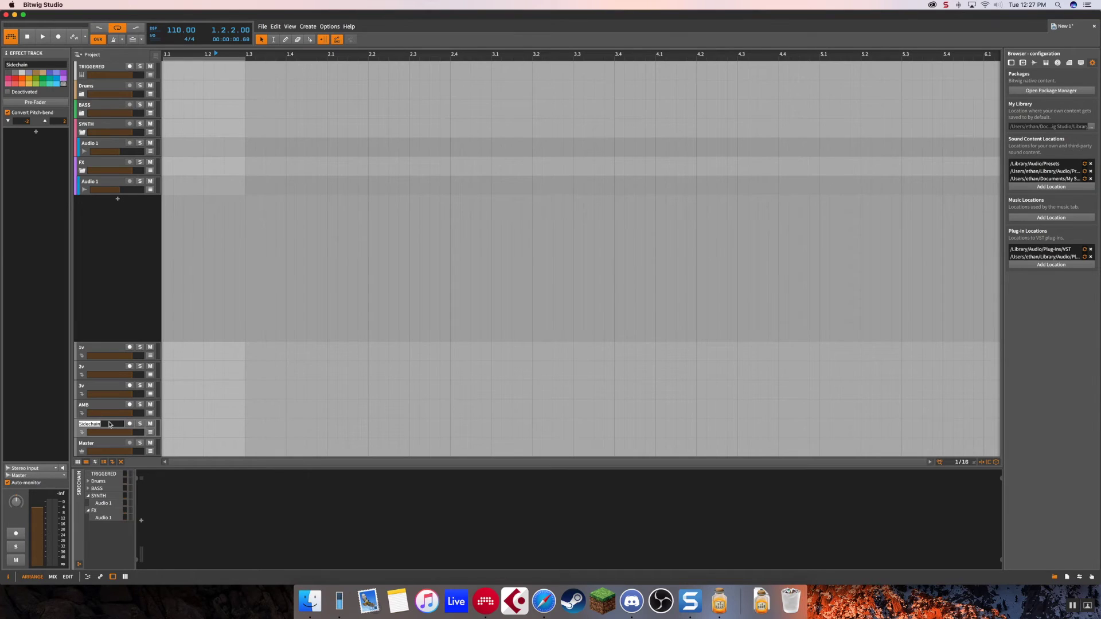
{"action": "left_click", "coordinate": [110, 425]}
{"action": "type", "text": "v"}
{"action": "key", "text": "Return"}
Route the audio outputs of the AMB and 3v effect tracks to SidechainV.
{"action": "left_click", "coordinate": [97, 407]}
{"action": "left_click", "coordinate": [48, 475]}
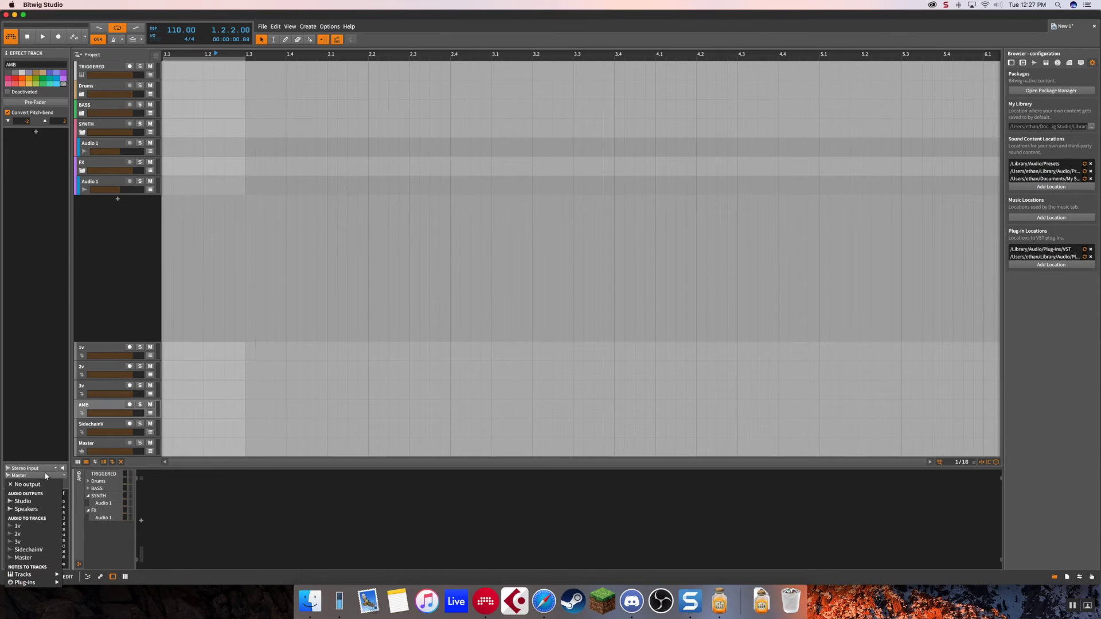
{"action": "left_click", "coordinate": [45, 551]}
{"action": "left_click", "coordinate": [85, 386]}
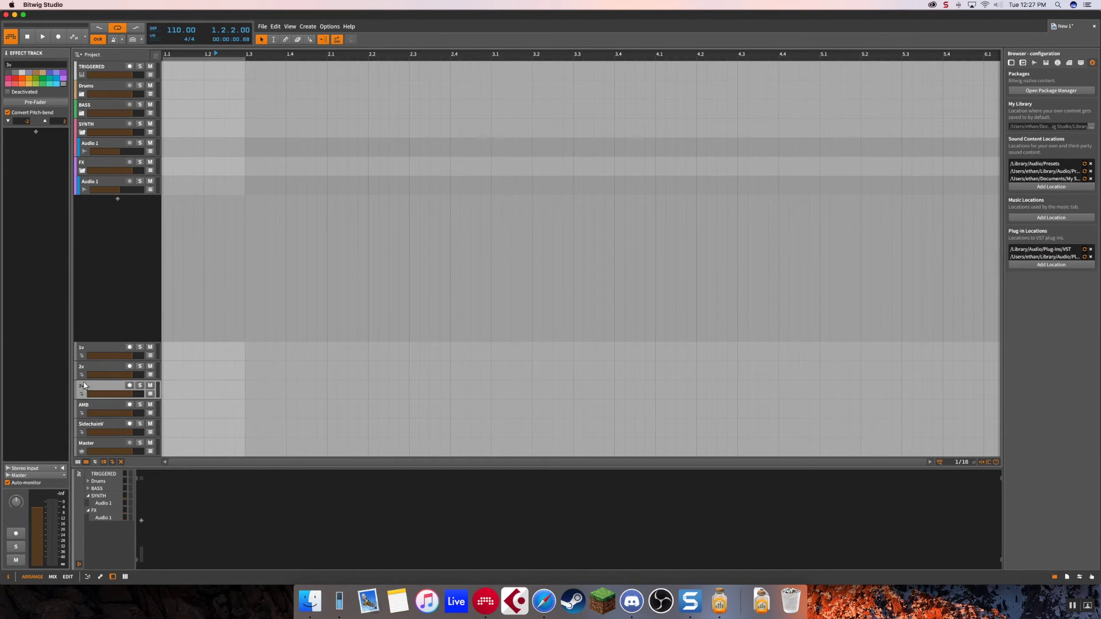
{"action": "left_click", "coordinate": [32, 477]}
{"action": "left_click", "coordinate": [29, 549]}
Route the audio outputs of the 2v and 1v effect tracks to SidechainV.
{"action": "left_click", "coordinate": [83, 370]}
{"action": "left_click", "coordinate": [36, 476]}
{"action": "left_click", "coordinate": [35, 477]}
{"action": "left_click", "coordinate": [39, 477]}
{"action": "left_click", "coordinate": [32, 550]}
{"action": "left_click", "coordinate": [82, 350]}
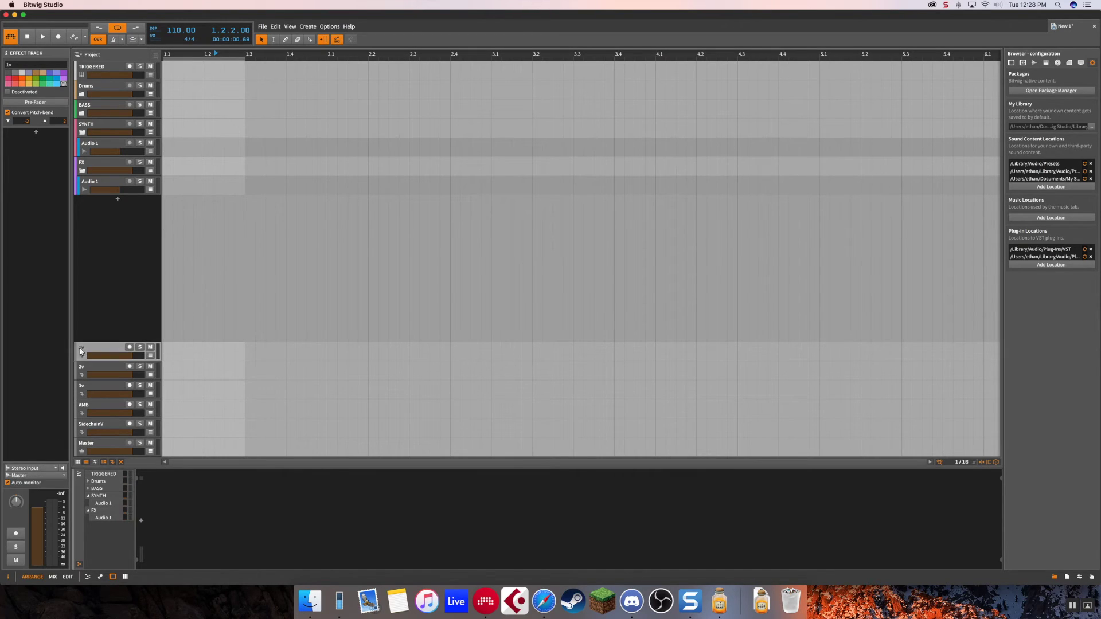
{"action": "left_click", "coordinate": [37, 477]}
{"action": "left_click", "coordinate": [32, 549]}
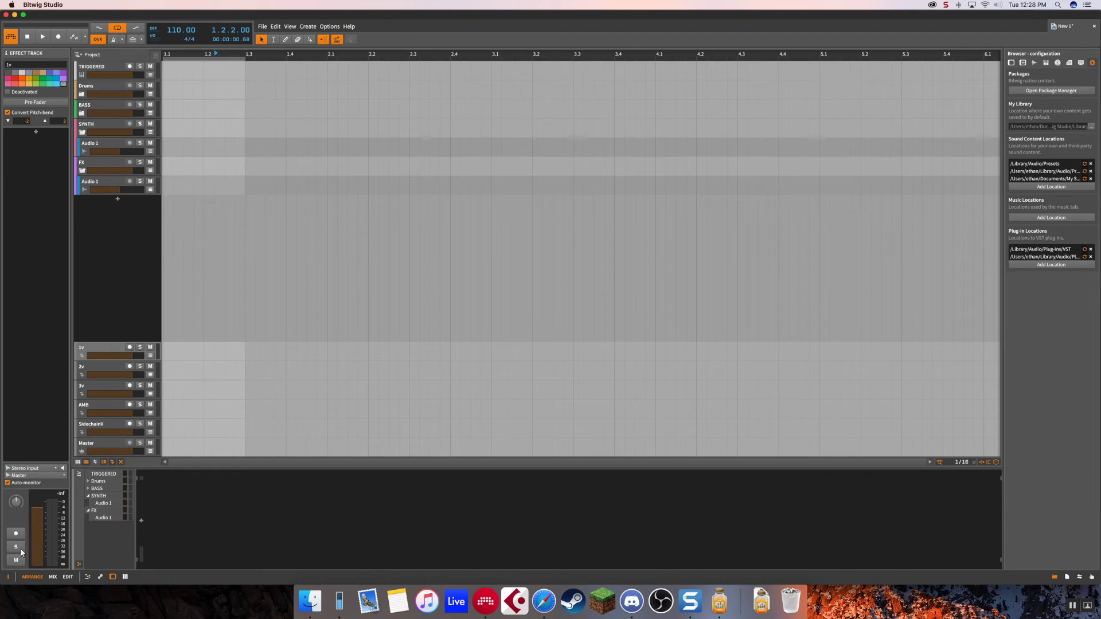
Copy the FabFilter Pro-C 2 compressor from the FX group track onto the SidechainV effect track.
{"action": "left_click", "coordinate": [96, 425]}
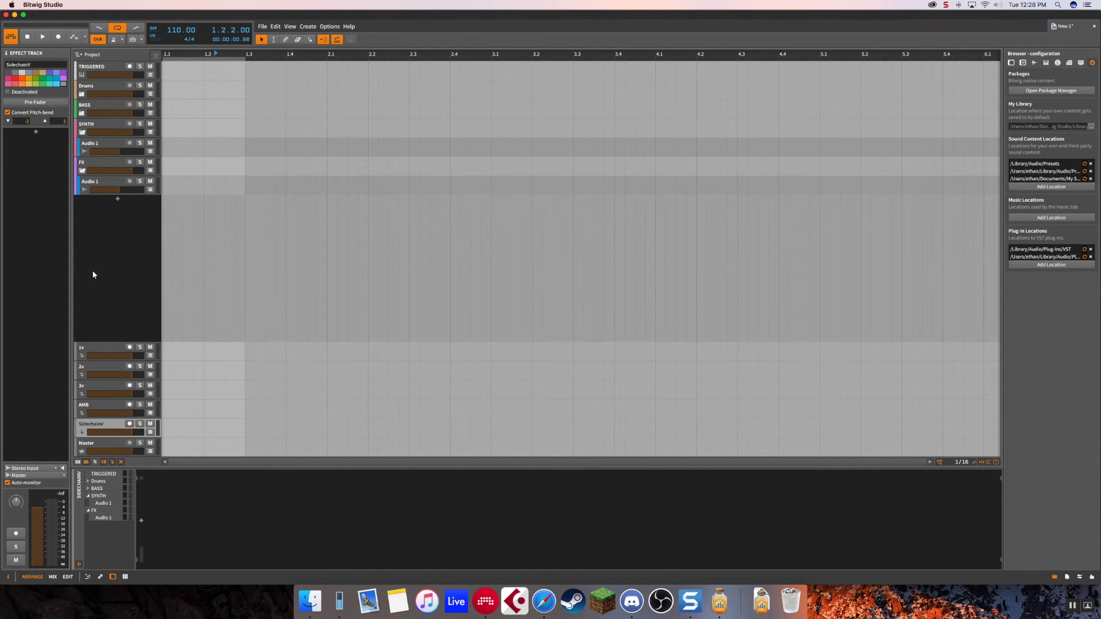
{"action": "double_click", "coordinate": [31, 272]}
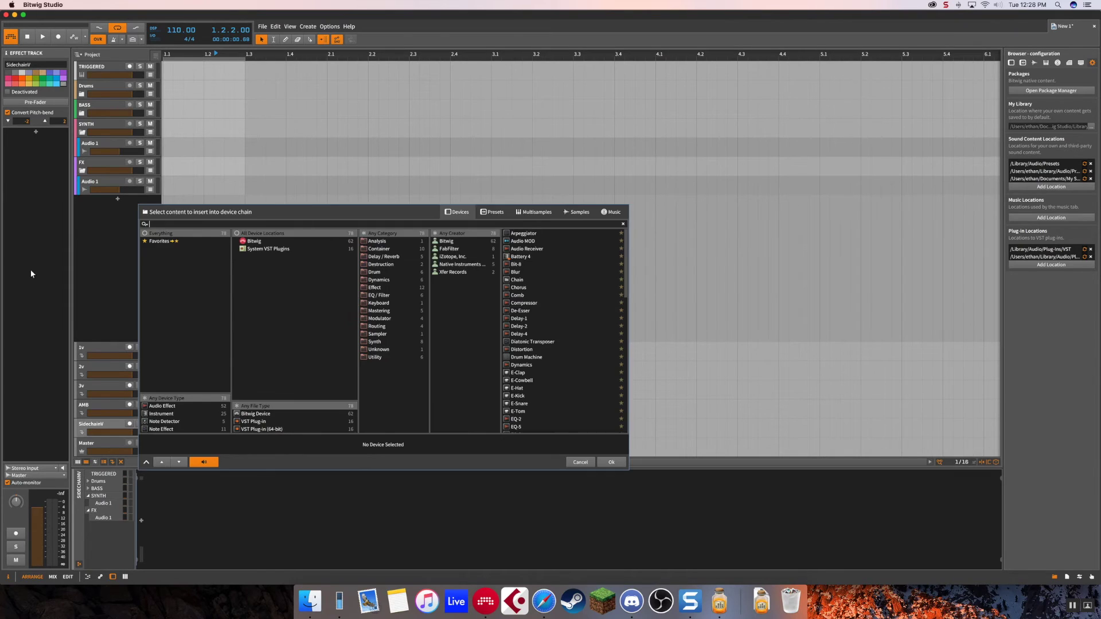
{"action": "key", "text": "Escape"}
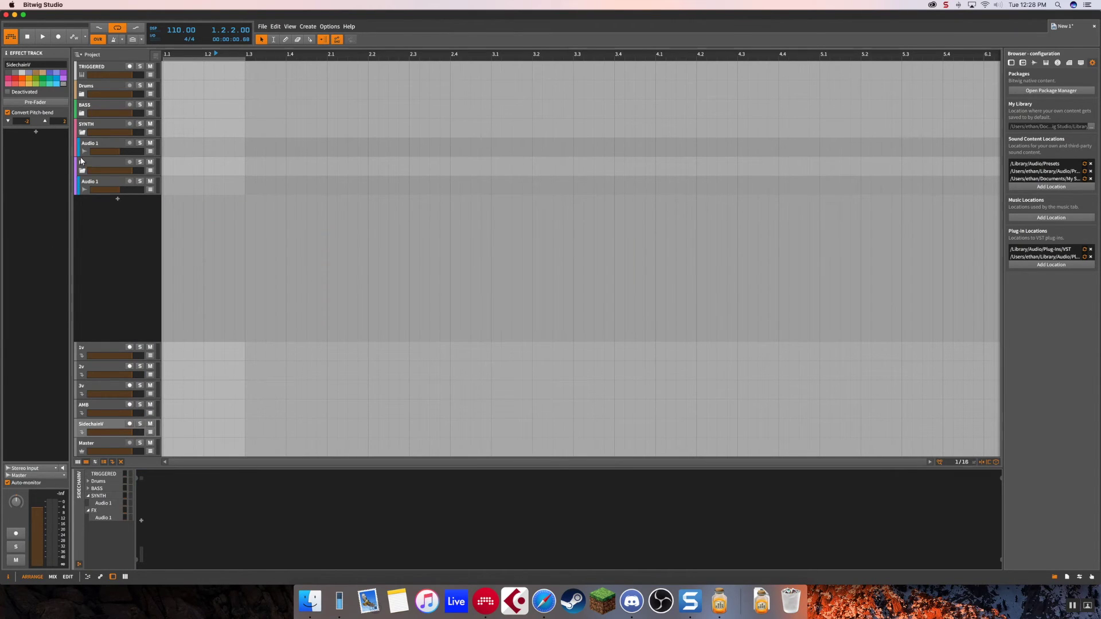
{"action": "left_click", "coordinate": [83, 163]}
{"action": "left_click_drag", "start_coordinate": [44, 125], "coordinate": [103, 426]}
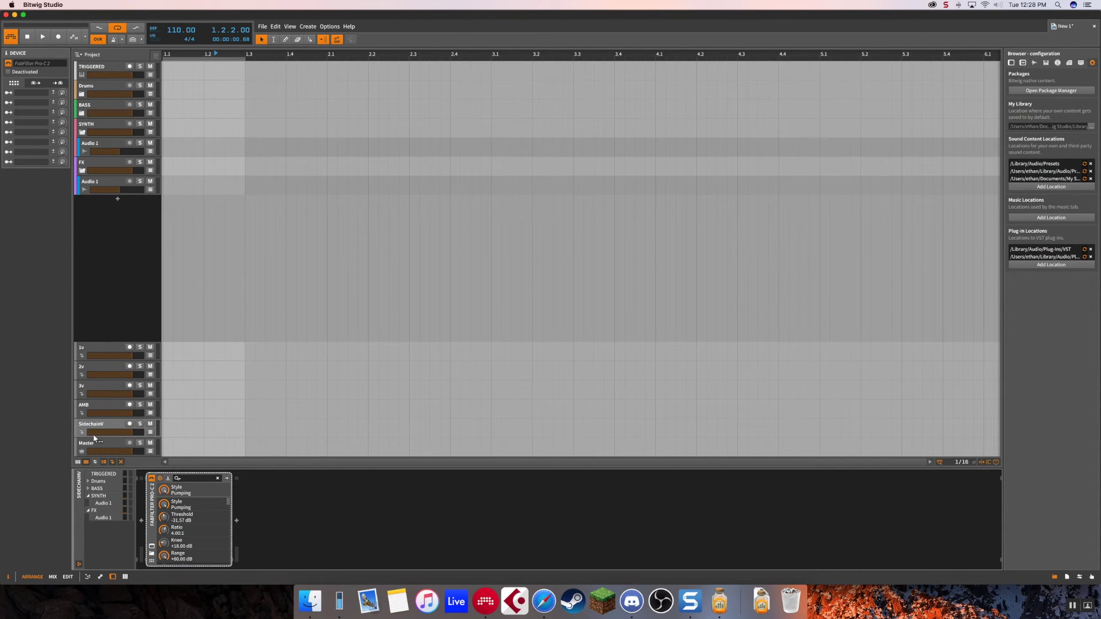
{"action": "left_click", "coordinate": [104, 425]}
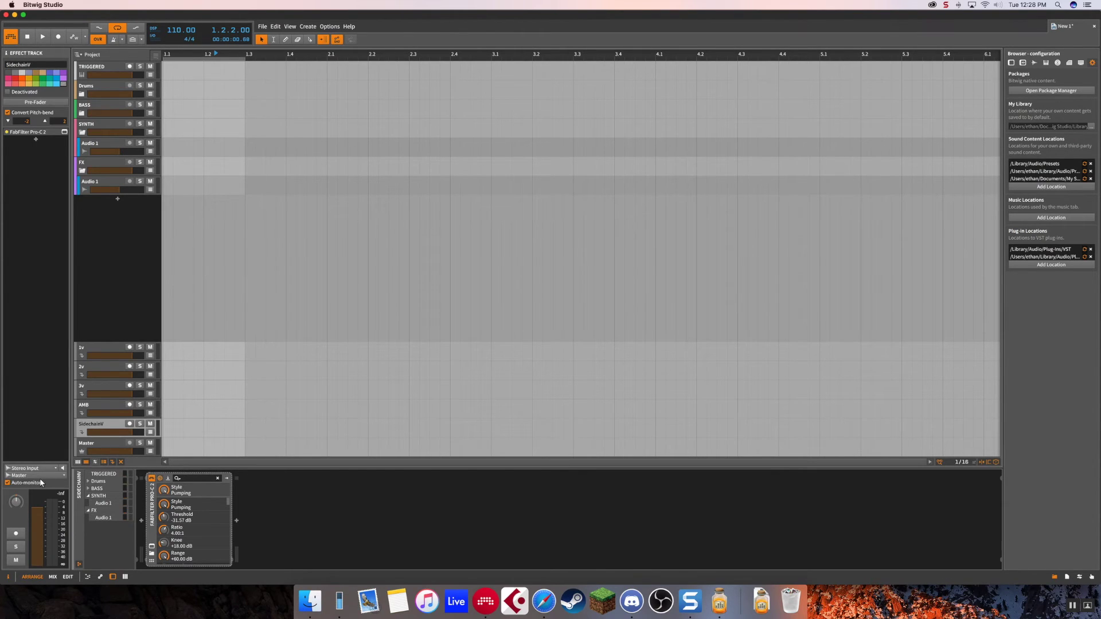
Insert Bitwig's Reverb device on the 1v effect track.
{"action": "left_click", "coordinate": [92, 105]}
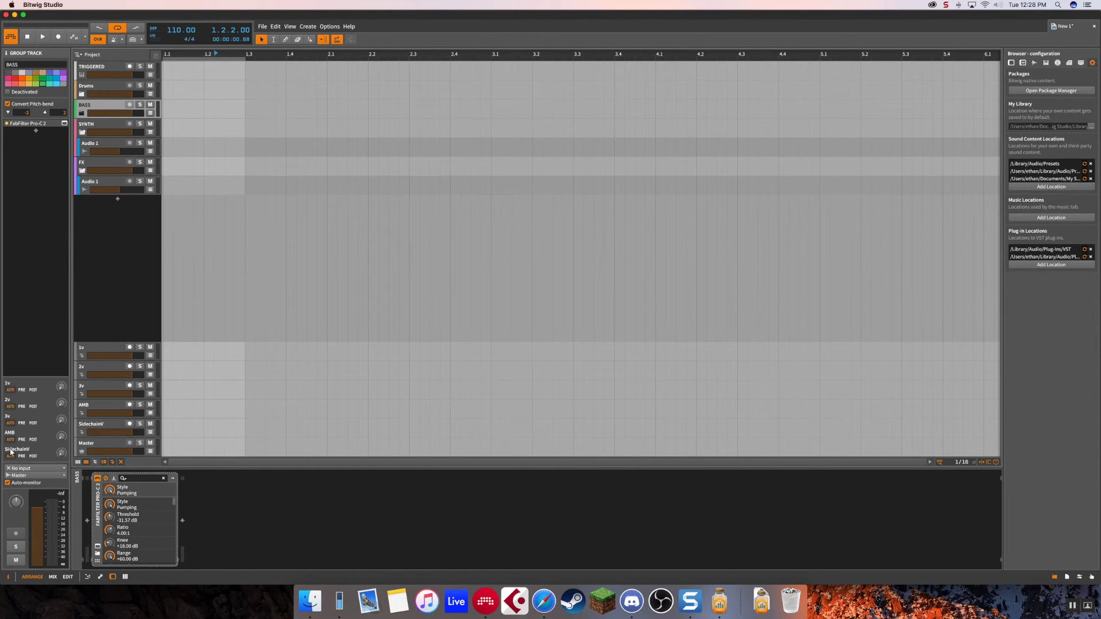
{"action": "left_click", "coordinate": [91, 184]}
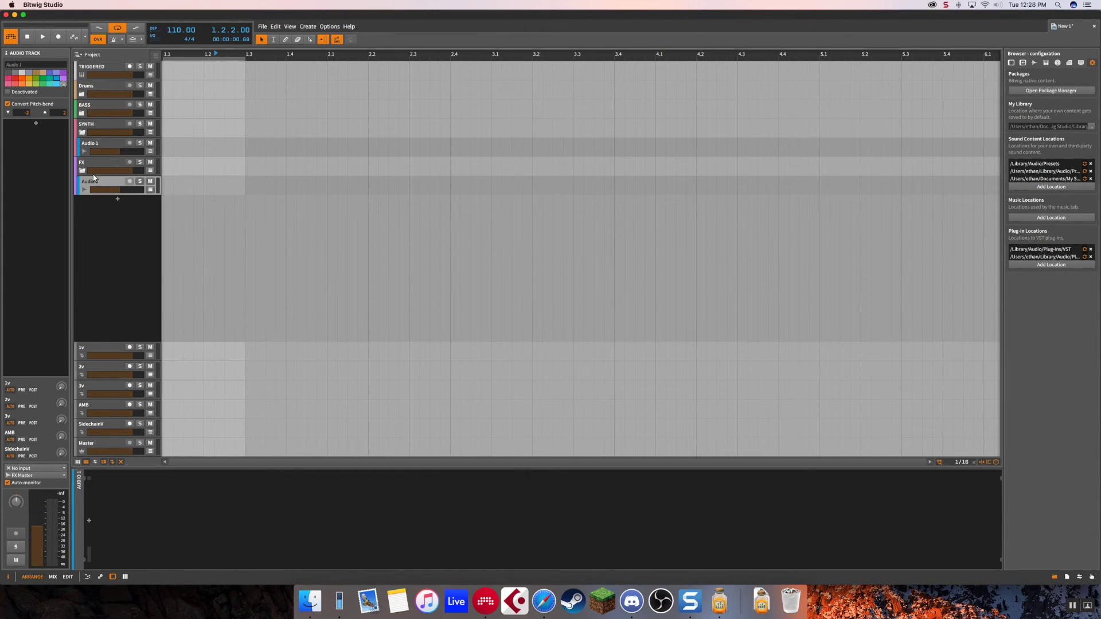
{"action": "left_click", "coordinate": [97, 355]}
{"action": "left_click", "coordinate": [177, 507]}
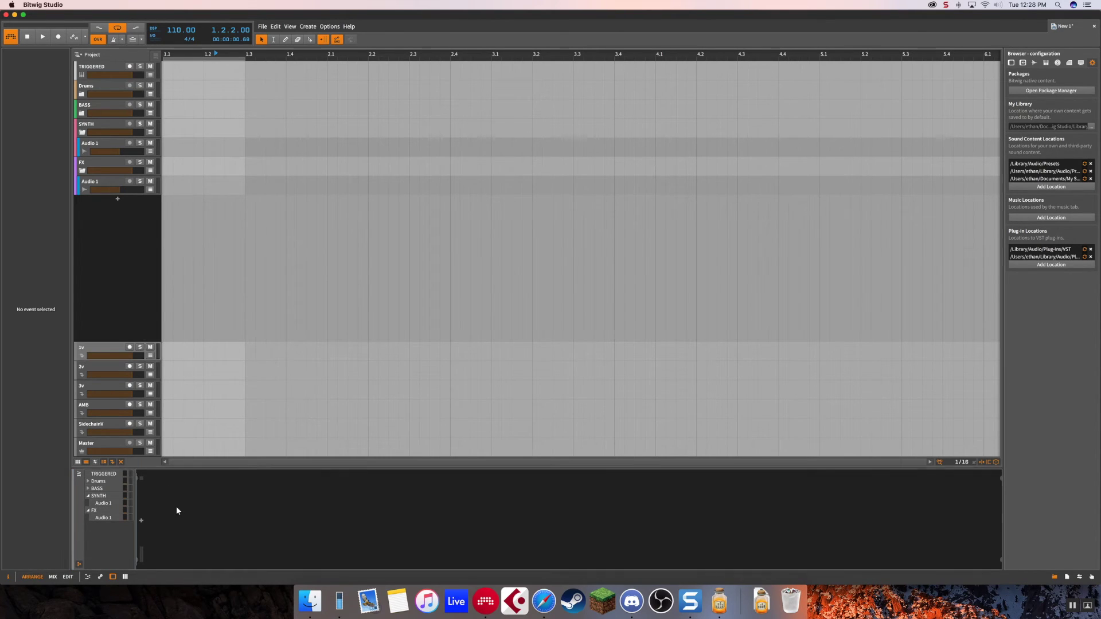
{"action": "double_click", "coordinate": [177, 507]}
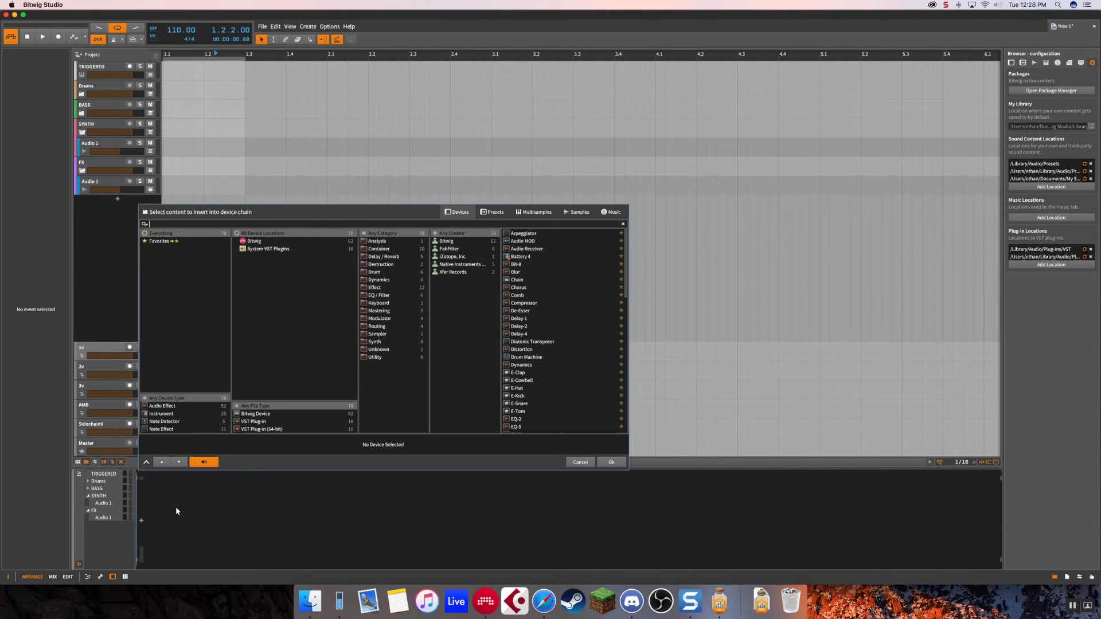
{"action": "type", "text": "reverb"}
{"action": "double_click", "coordinate": [531, 263]}
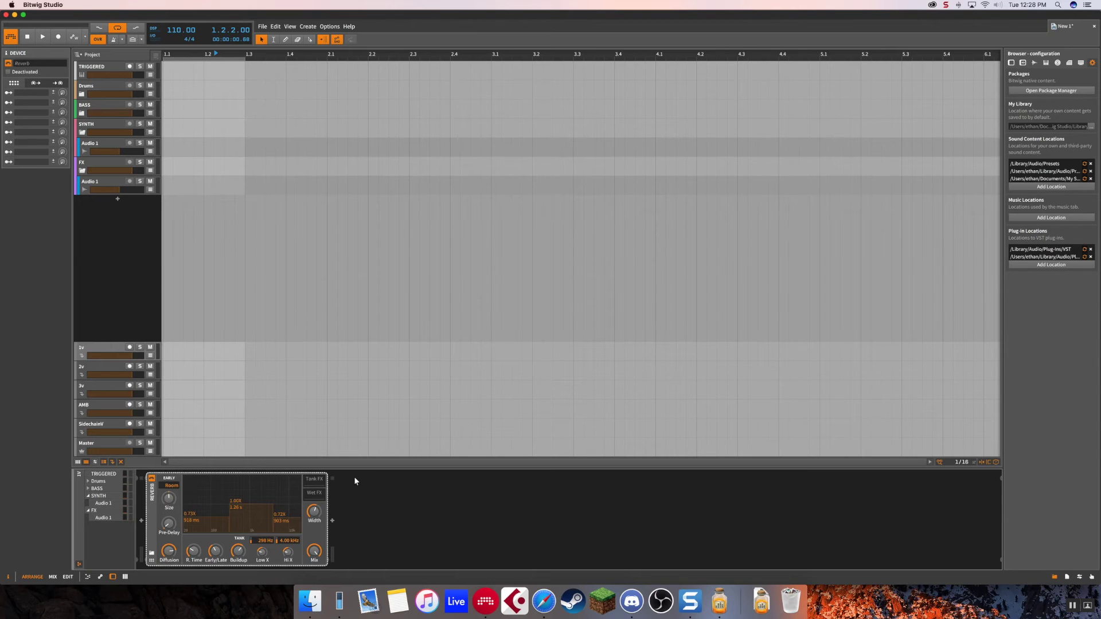
Insert FabFilter Pro-R after the Reverb on 1v and move its plug-in window clear of the device chain.
{"action": "double_click", "coordinate": [374, 511]}
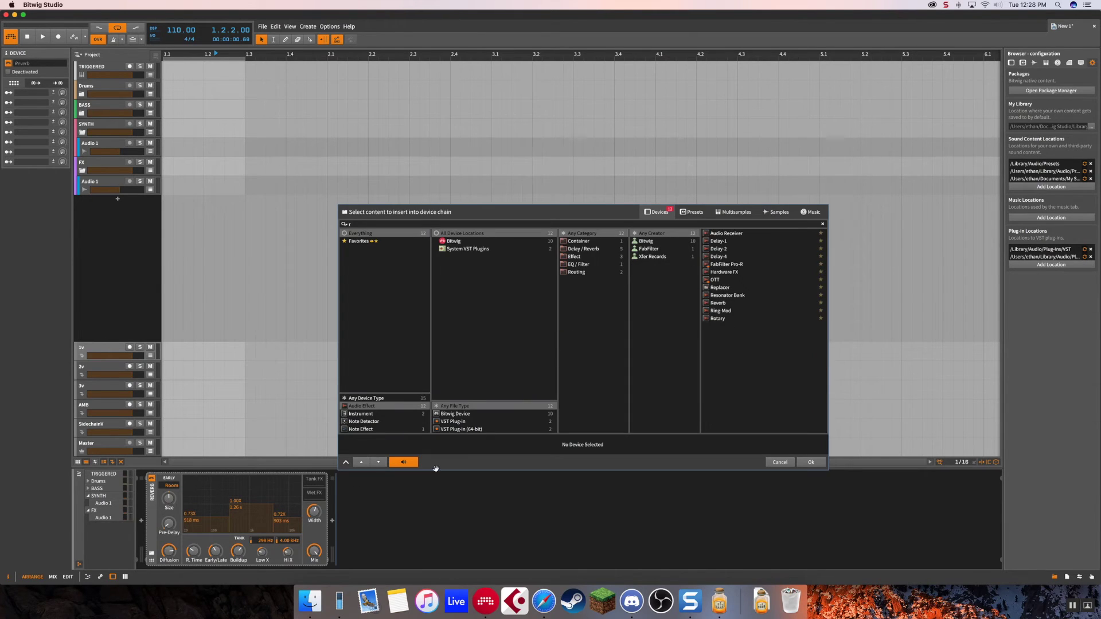
{"action": "left_click", "coordinate": [745, 265]}
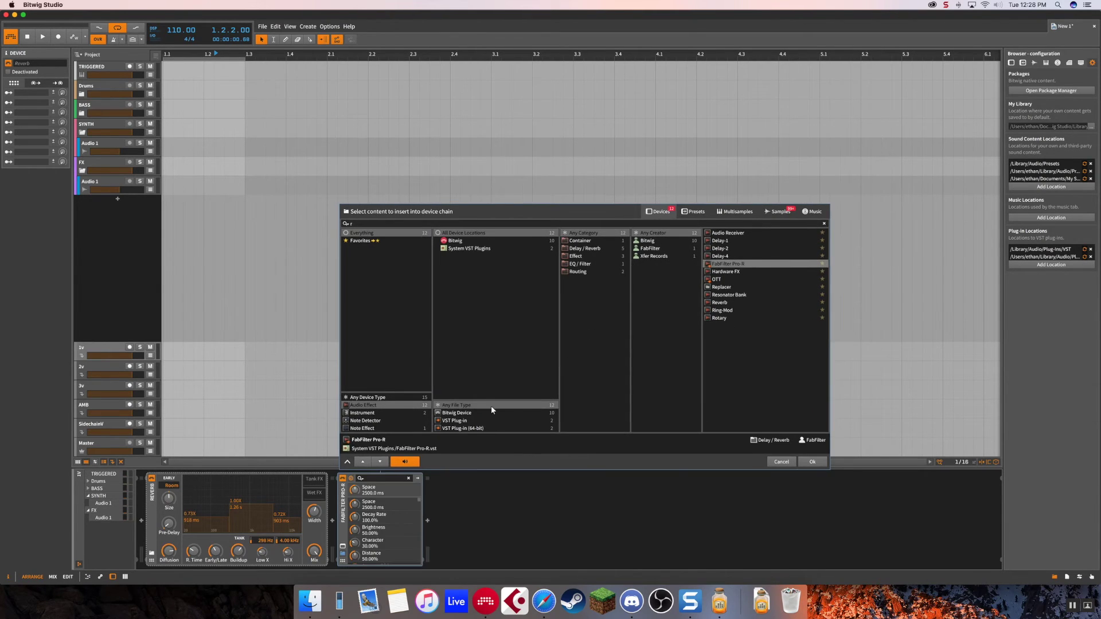
{"action": "left_click", "coordinate": [812, 462]}
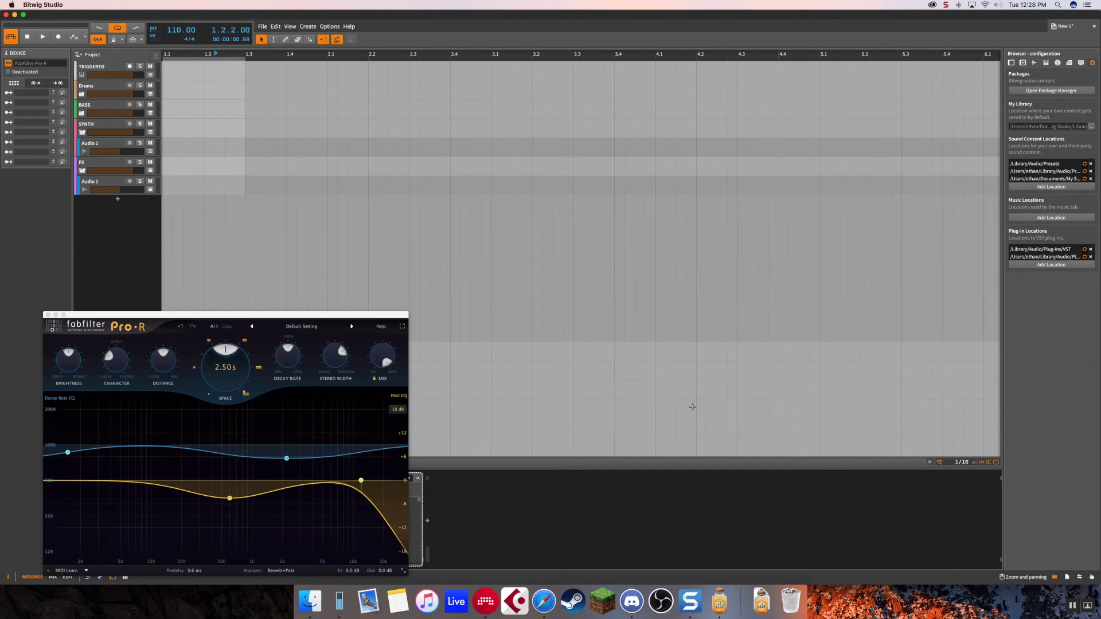
{"action": "left_click_drag", "start_coordinate": [273, 316], "coordinate": [459, 152]}
{"action": "left_click", "coordinate": [344, 500]}
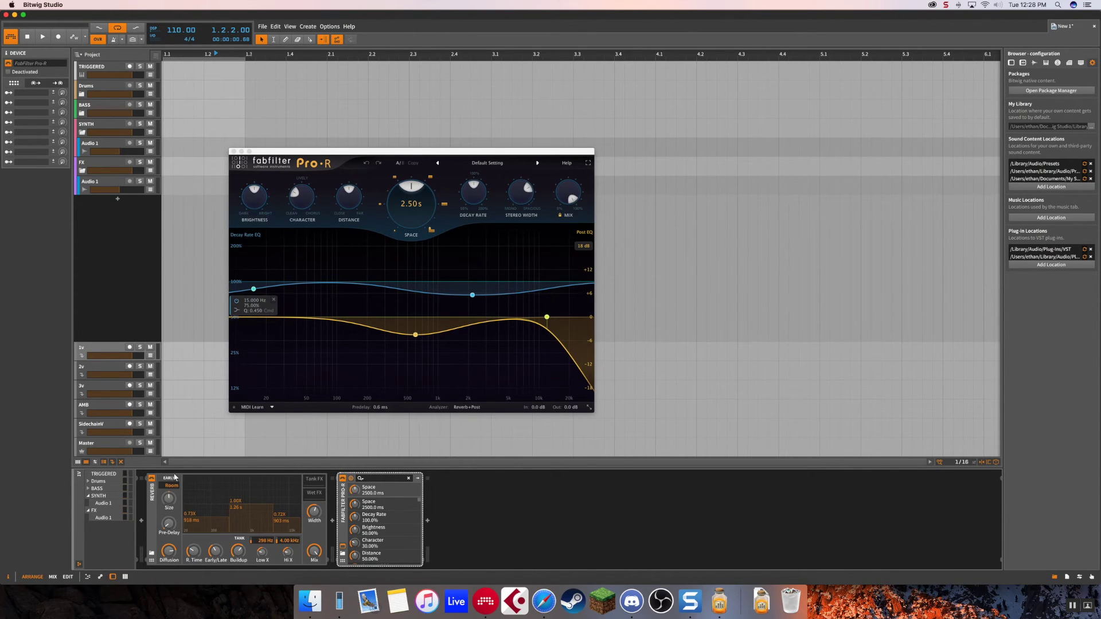
{"action": "left_click", "coordinate": [158, 497]}
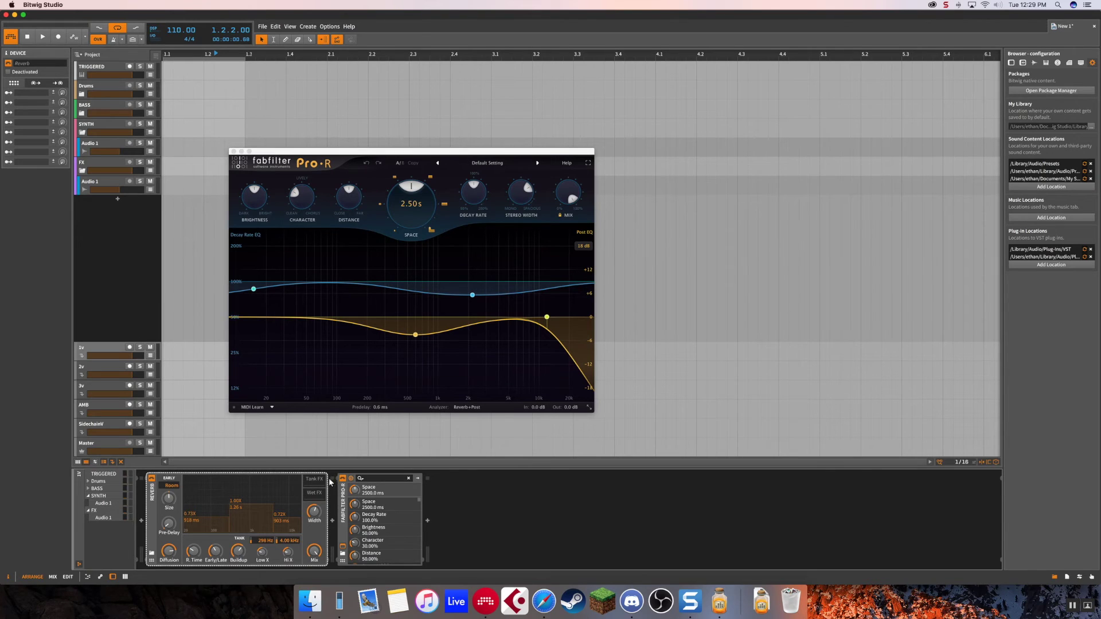
{"action": "left_click_drag", "start_coordinate": [314, 154], "coordinate": [547, 162]}
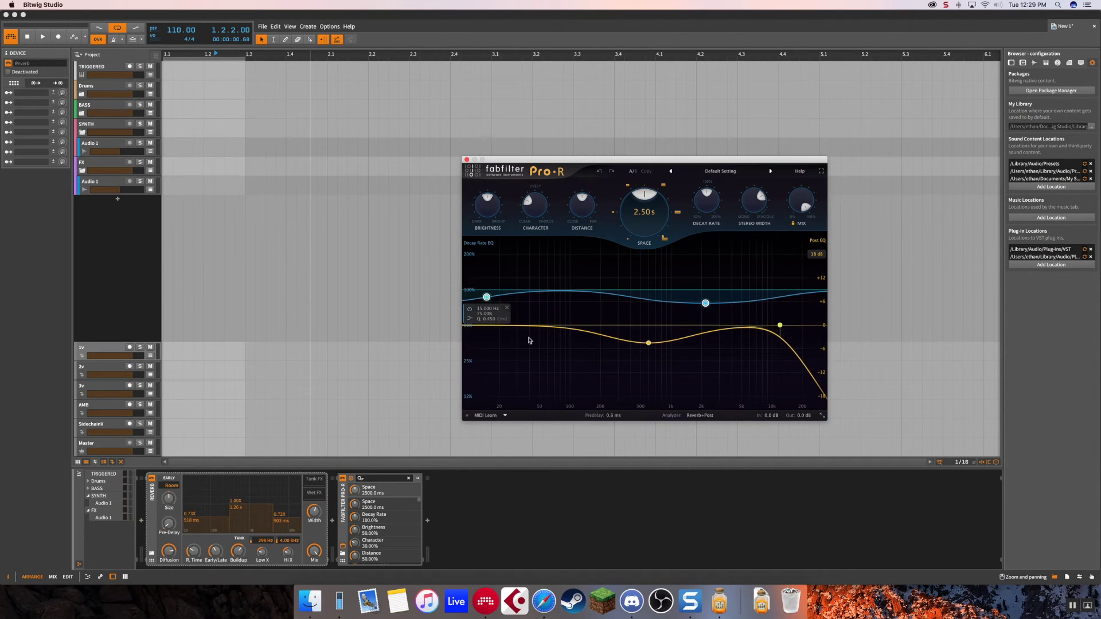
{"action": "left_click_drag", "start_coordinate": [483, 372], "coordinate": [801, 325]}
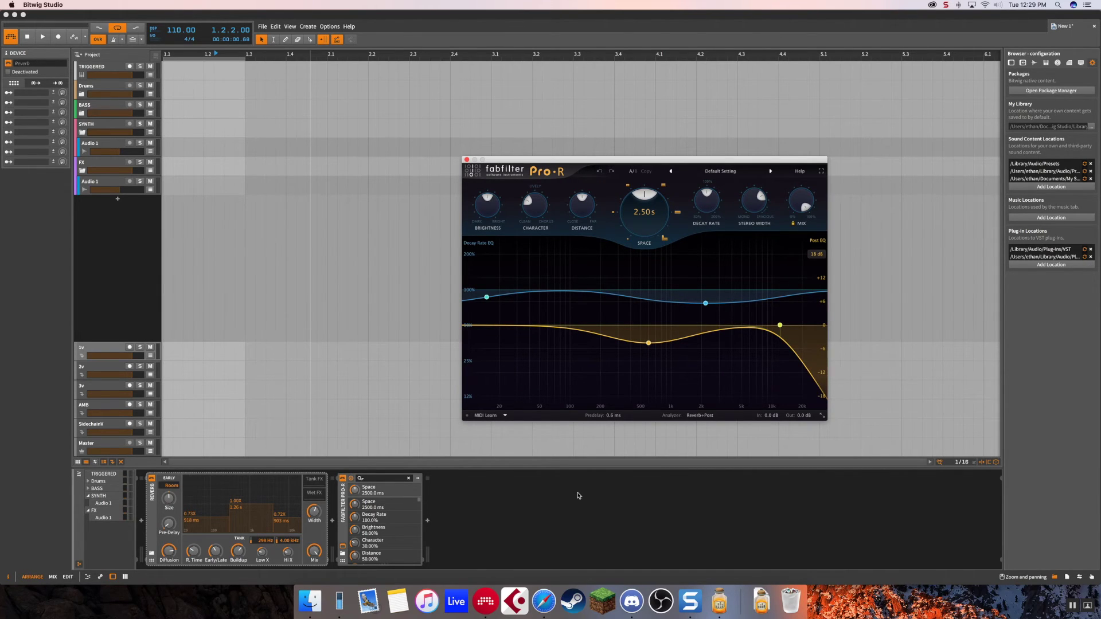
{"action": "left_click", "coordinate": [578, 496]}
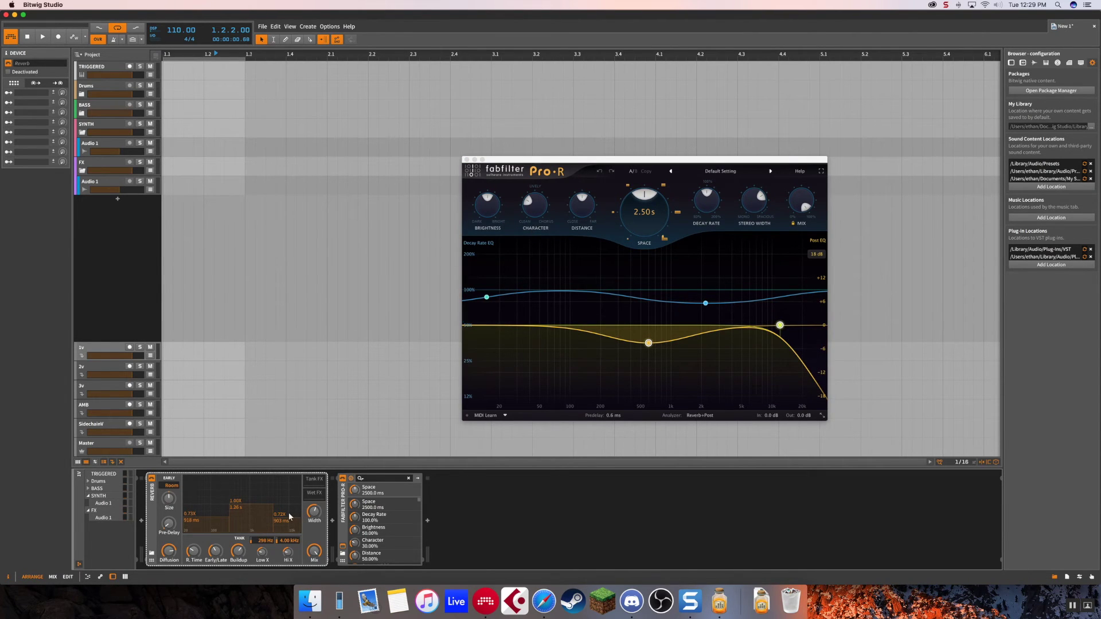
Set the Reverb's Low X and Hi X decay multipliers to 1.00x and its reverb time to about 3.16 s.
{"action": "left_click_drag", "start_coordinate": [286, 518], "coordinate": [289, 503]}
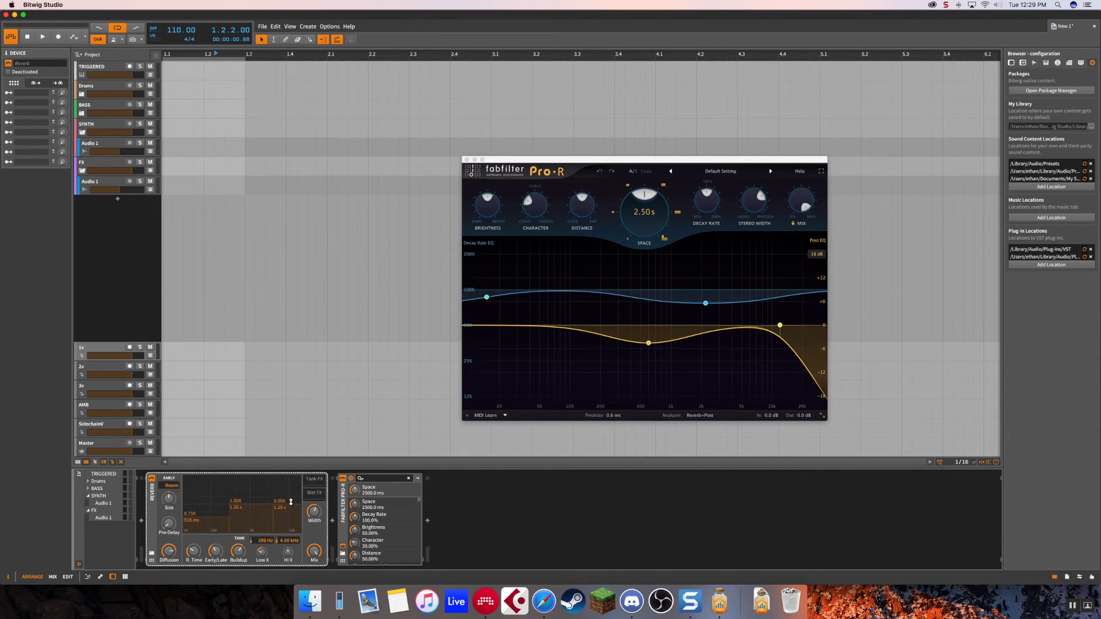
{"action": "double_click", "coordinate": [289, 552]}
{"action": "type", "text": "10"}
{"action": "key", "text": "Return"}
{"action": "double_click", "coordinate": [261, 554]}
{"action": "type", "text": "1"}
{"action": "key", "text": "Return"}
{"action": "left_click_drag", "start_coordinate": [194, 552], "coordinate": [195, 558]}
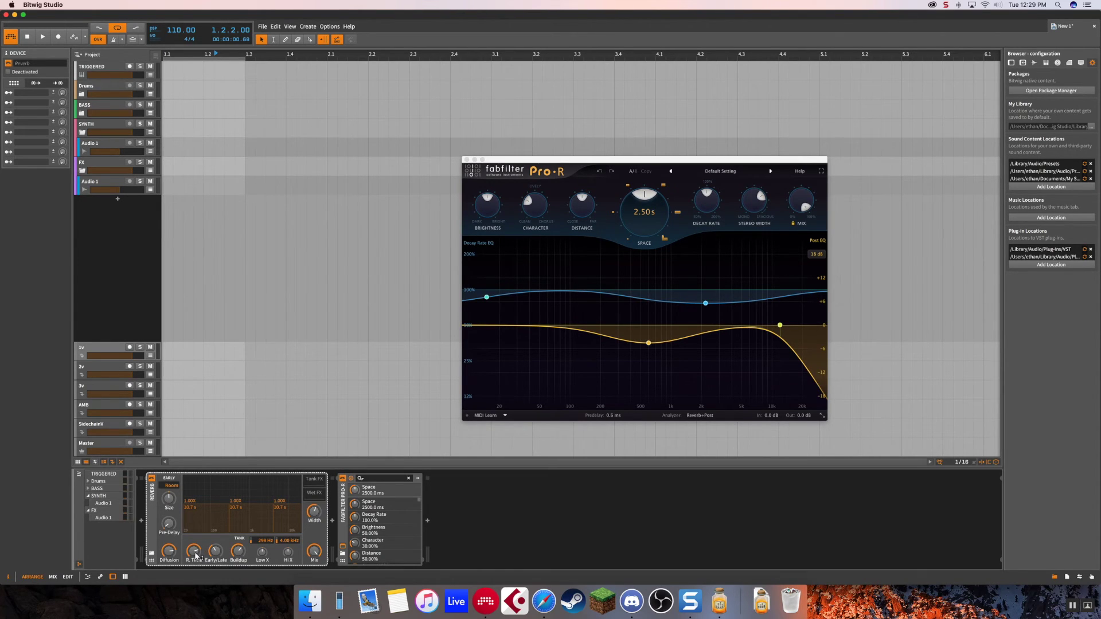
Insert an EQ-5 into the Reverb's Tank FX chain and leave that chain expanded.
{"action": "left_click", "coordinate": [318, 482]}
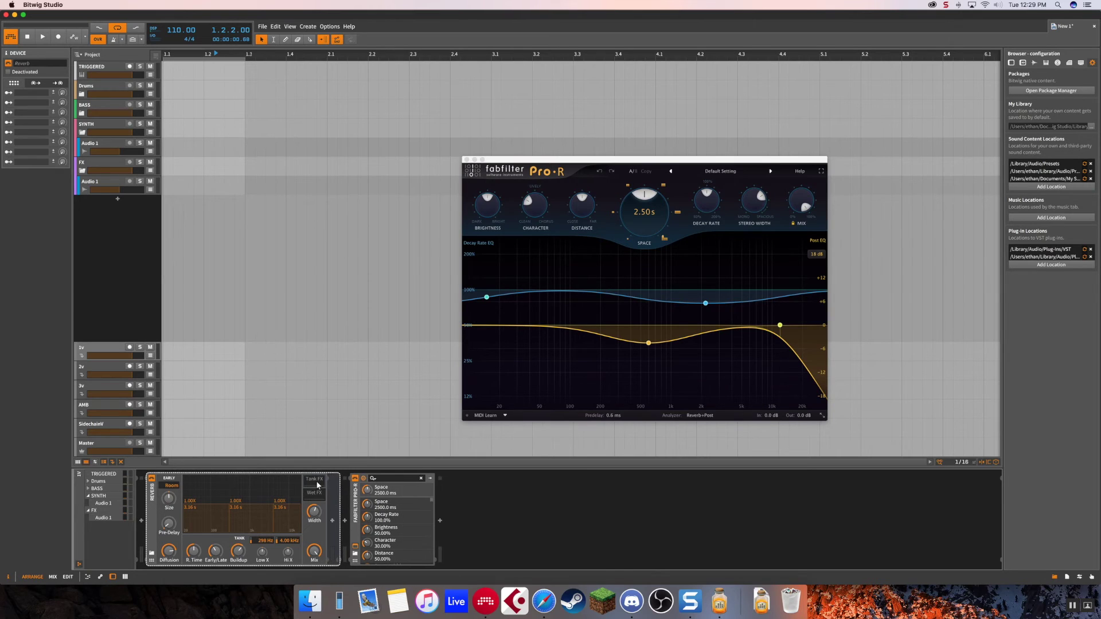
{"action": "double_click", "coordinate": [331, 493]}
{"action": "type", "text": "eq"}
{"action": "double_click", "coordinate": [709, 242]}
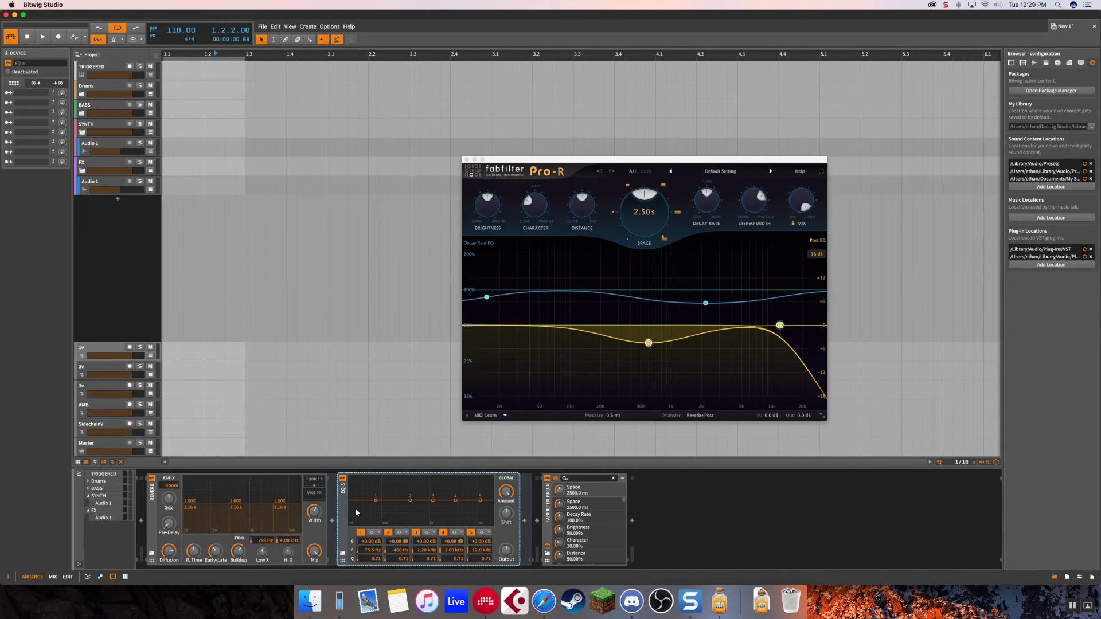
{"action": "left_click", "coordinate": [314, 482]}
{"action": "left_click", "coordinate": [314, 482]}
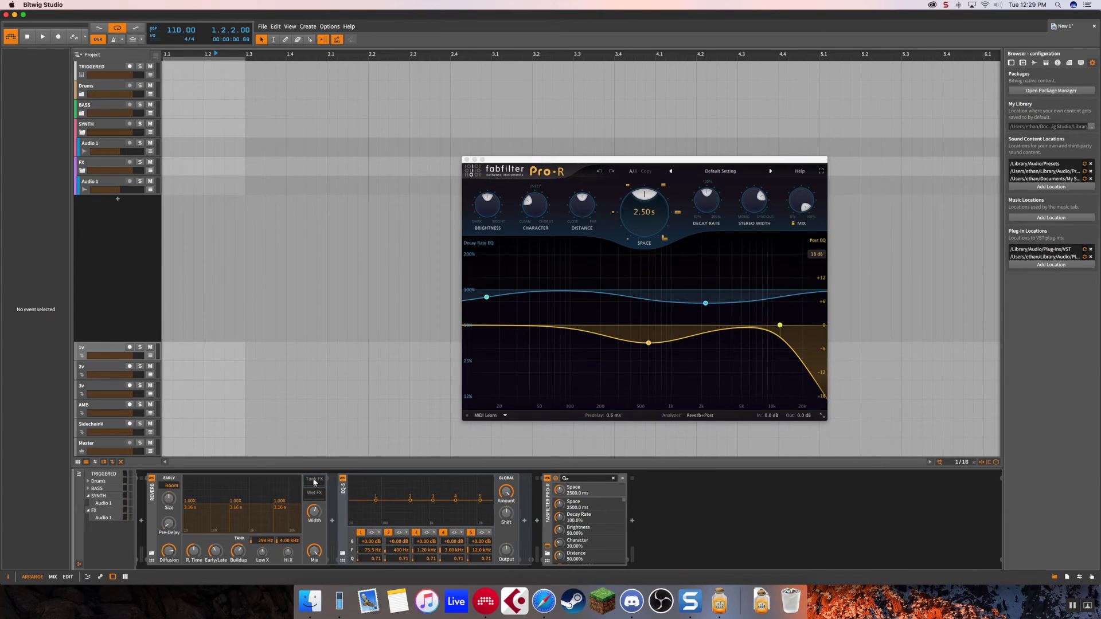
{"action": "left_click", "coordinate": [343, 486]}
{"action": "left_click", "coordinate": [309, 485]}
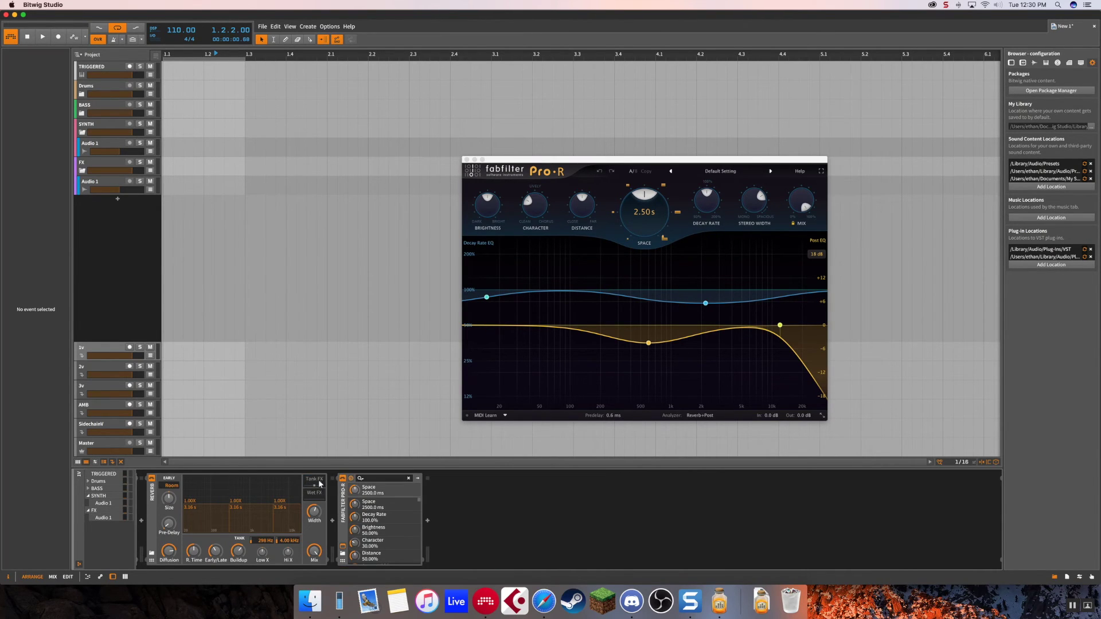
{"action": "left_click", "coordinate": [313, 481]}
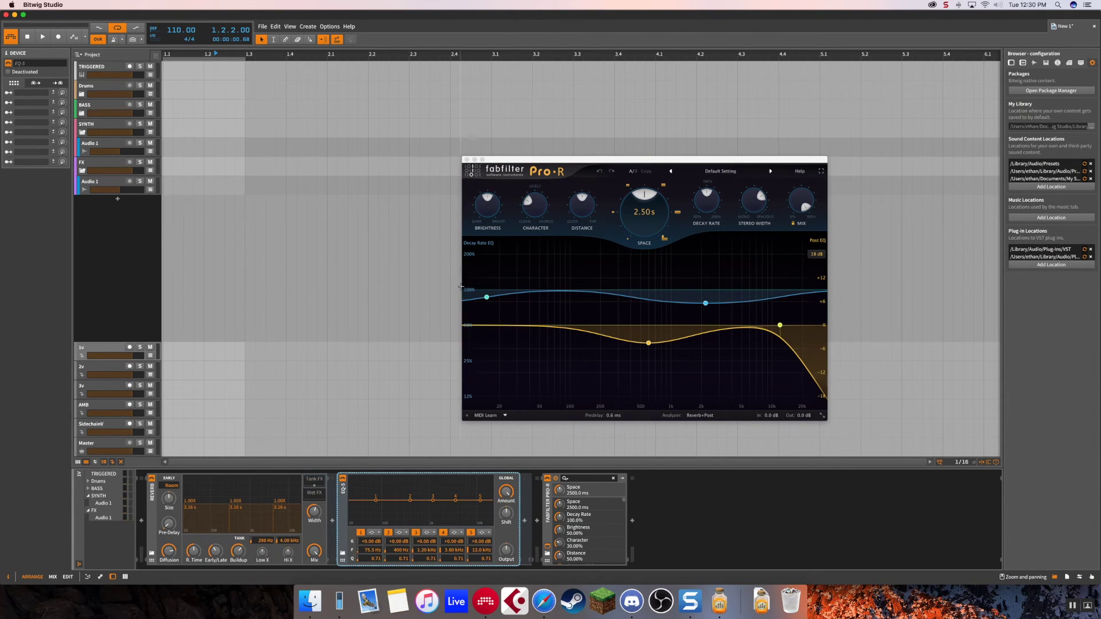
Move Pro-R's lowest Decay Rate EQ band to about 70 Hz, 57%, and make EQ-5 band 1 a low shelf at 180 Hz, about -6 dB.
{"action": "left_click_drag", "start_coordinate": [487, 297], "coordinate": [554, 305]}
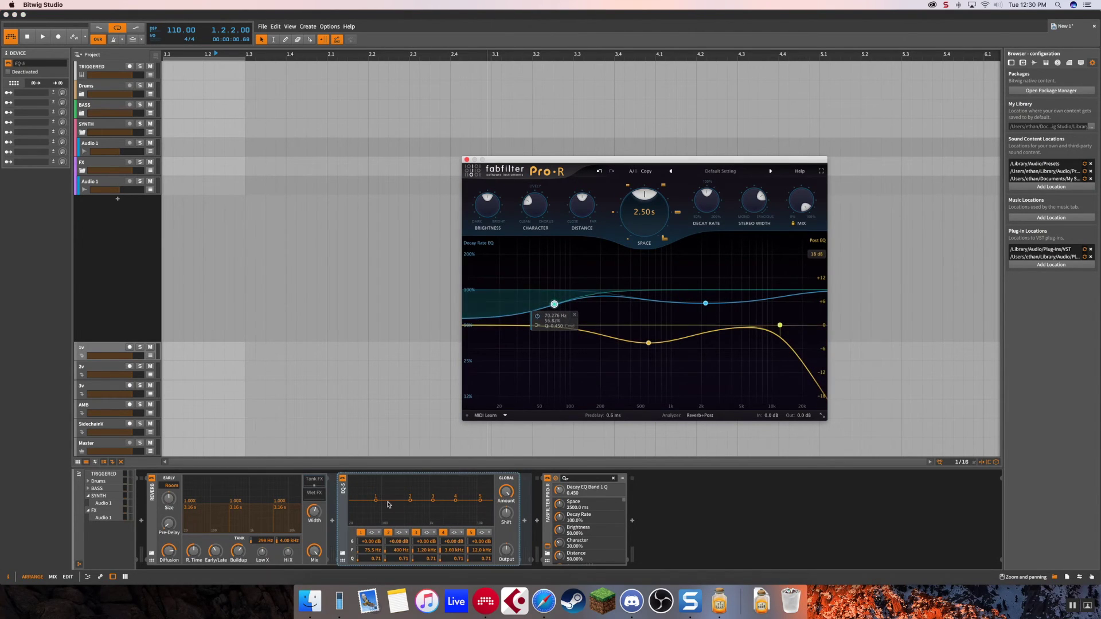
{"action": "left_click", "coordinate": [379, 533]}
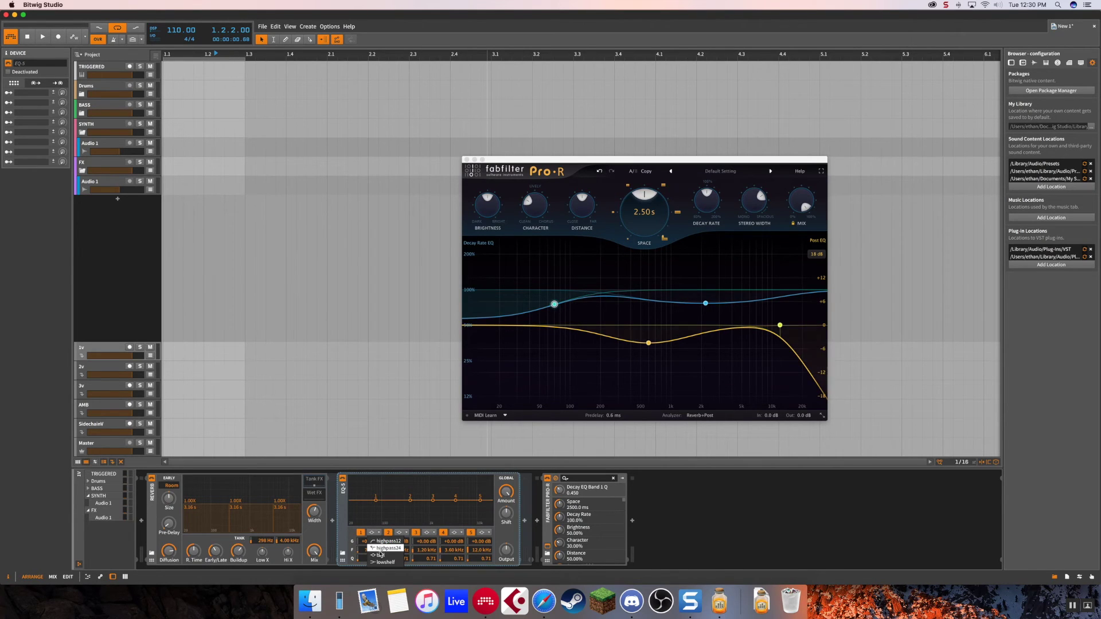
{"action": "left_click", "coordinate": [389, 549]}
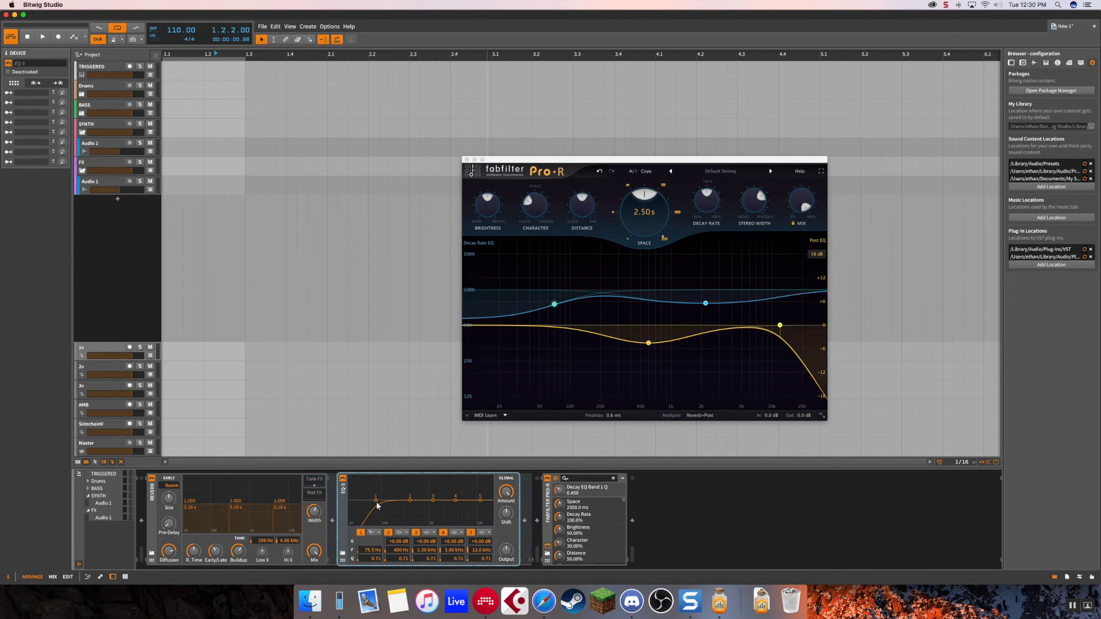
{"action": "left_click", "coordinate": [375, 533]}
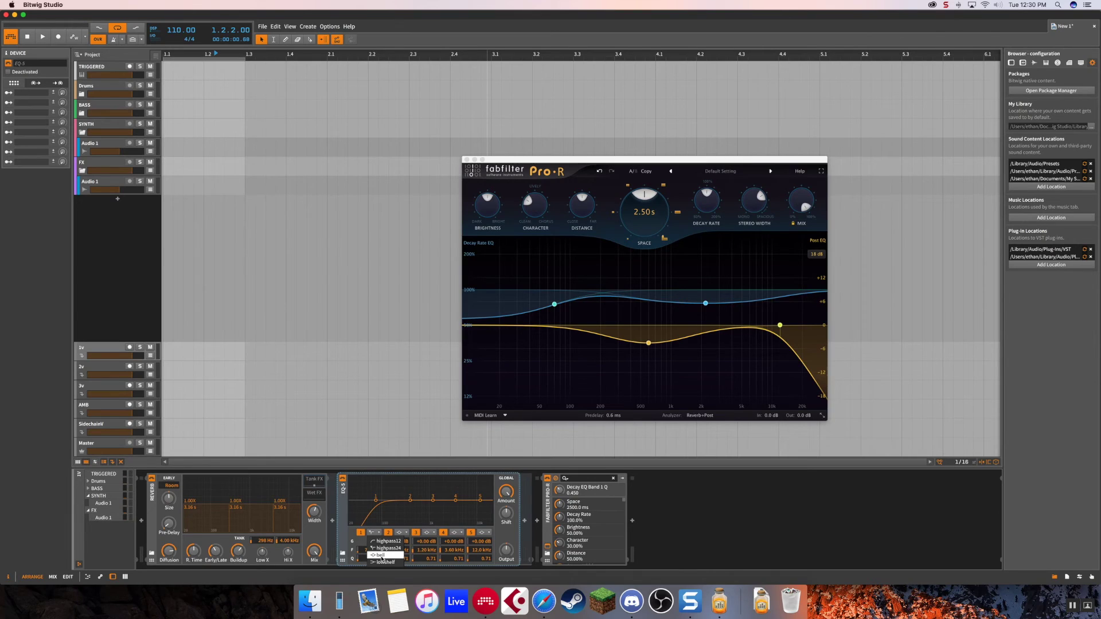
{"action": "left_click", "coordinate": [384, 562]}
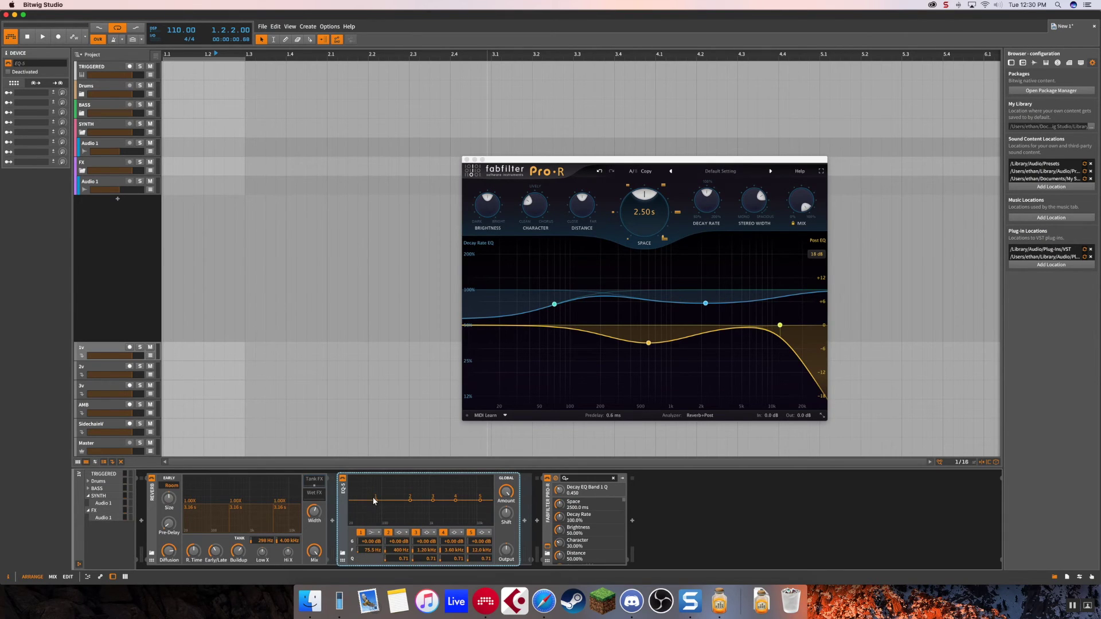
{"action": "left_click_drag", "start_coordinate": [375, 503], "coordinate": [395, 509]}
{"action": "left_click", "coordinate": [686, 361]}
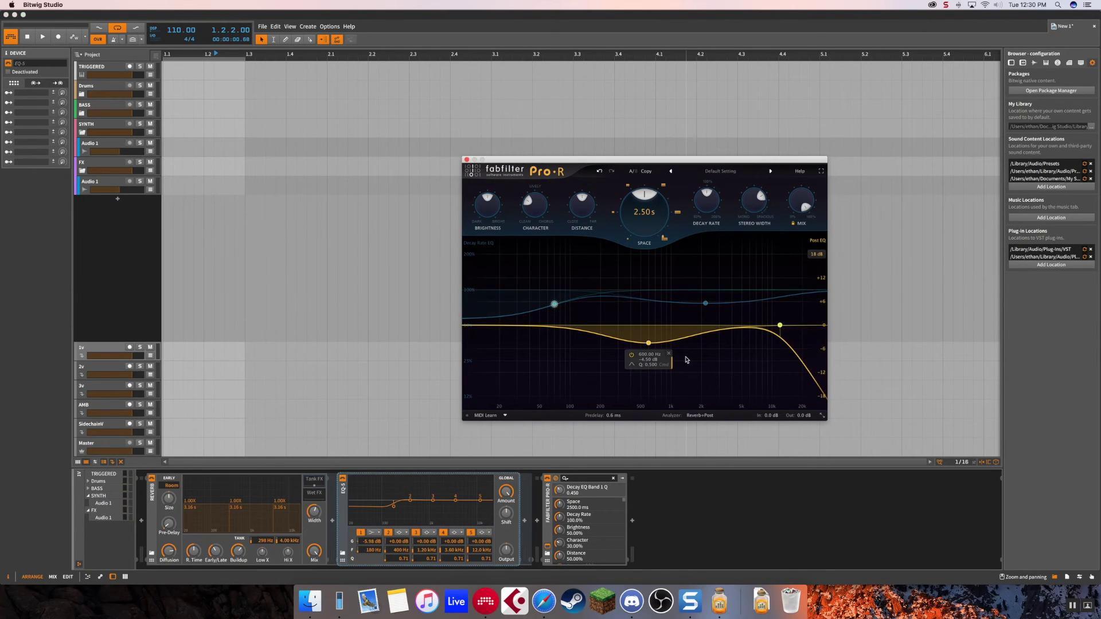
Insert a second EQ-5 into the Reverb's Wet FX chain, then show the Tank FX chain again.
{"action": "left_click", "coordinate": [313, 495]}
{"action": "left_click", "coordinate": [333, 503]}
{"action": "type", "text": "eq"}
{"action": "double_click", "coordinate": [714, 242]}
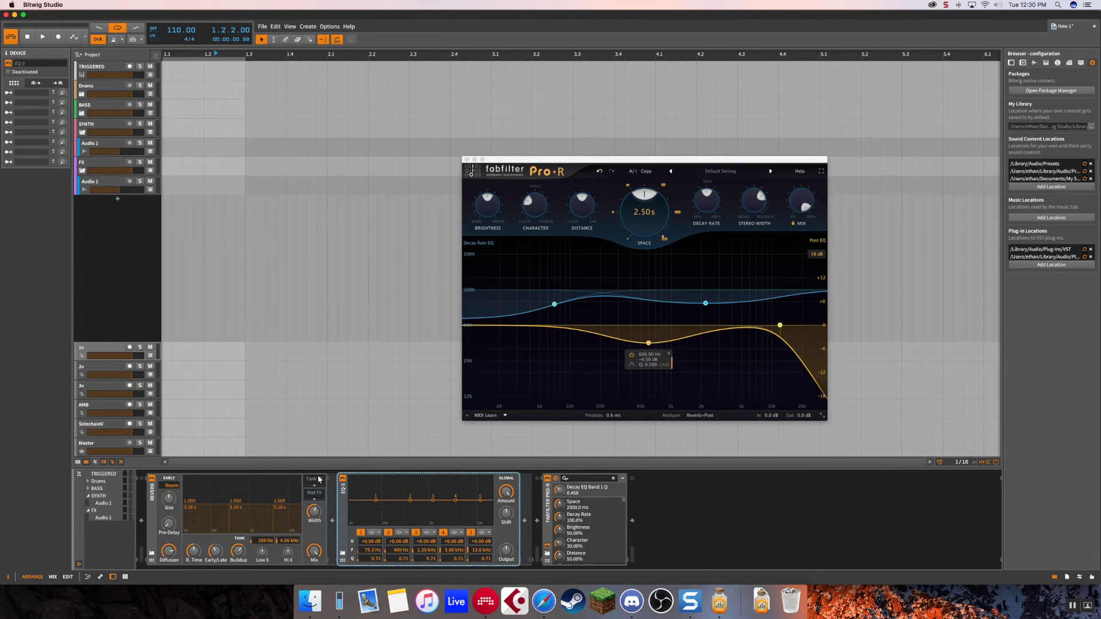
{"action": "left_click", "coordinate": [313, 480]}
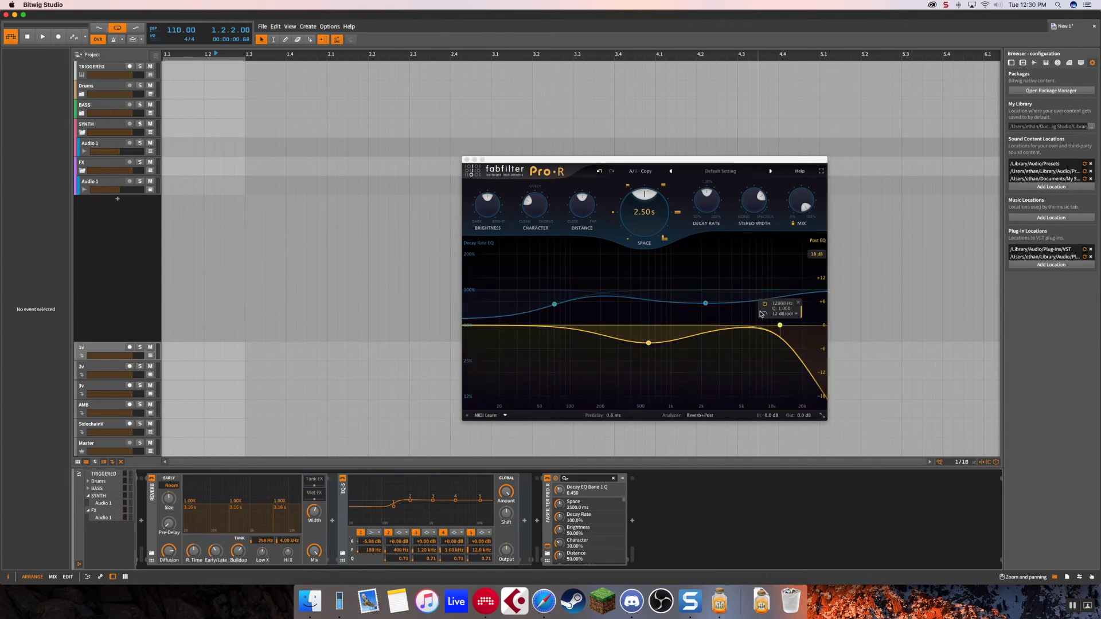
{"action": "left_click", "coordinate": [624, 314]}
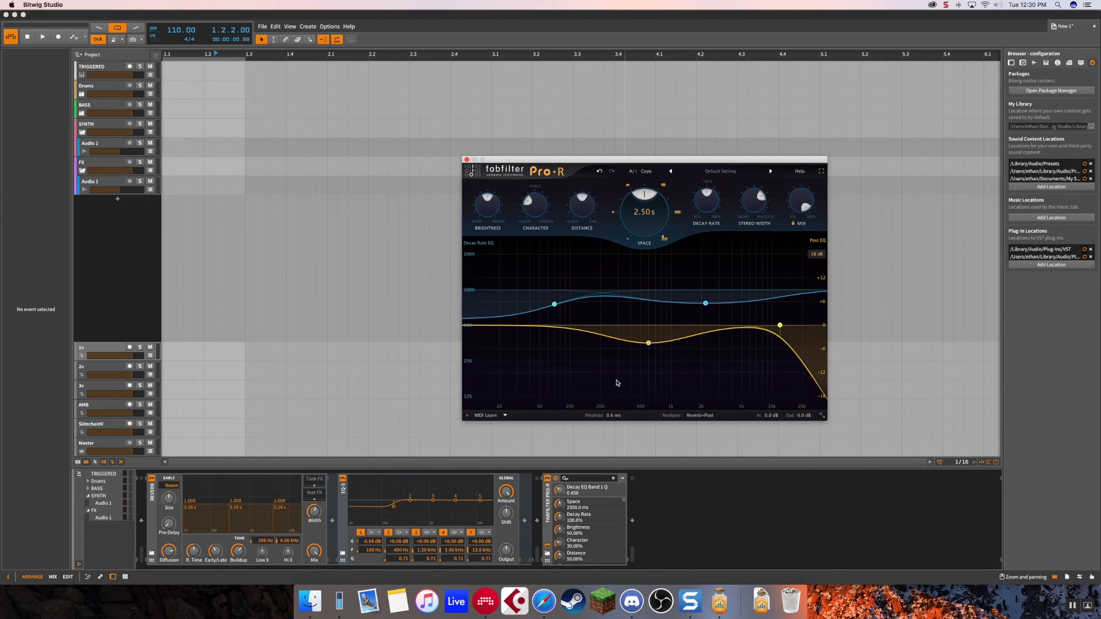
{"action": "left_click", "coordinate": [144, 522]}
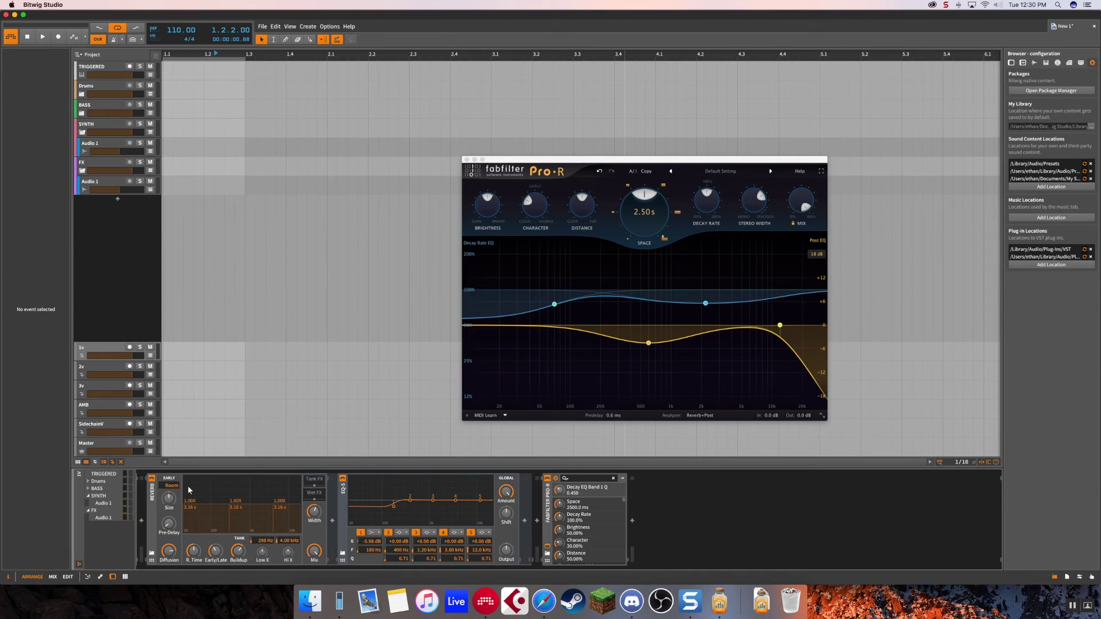
Delete the Reverb device that sits ahead of FabFilter Pro-R in the device chain.
{"action": "left_click", "coordinate": [153, 495]}
{"action": "key", "text": "Delete"}
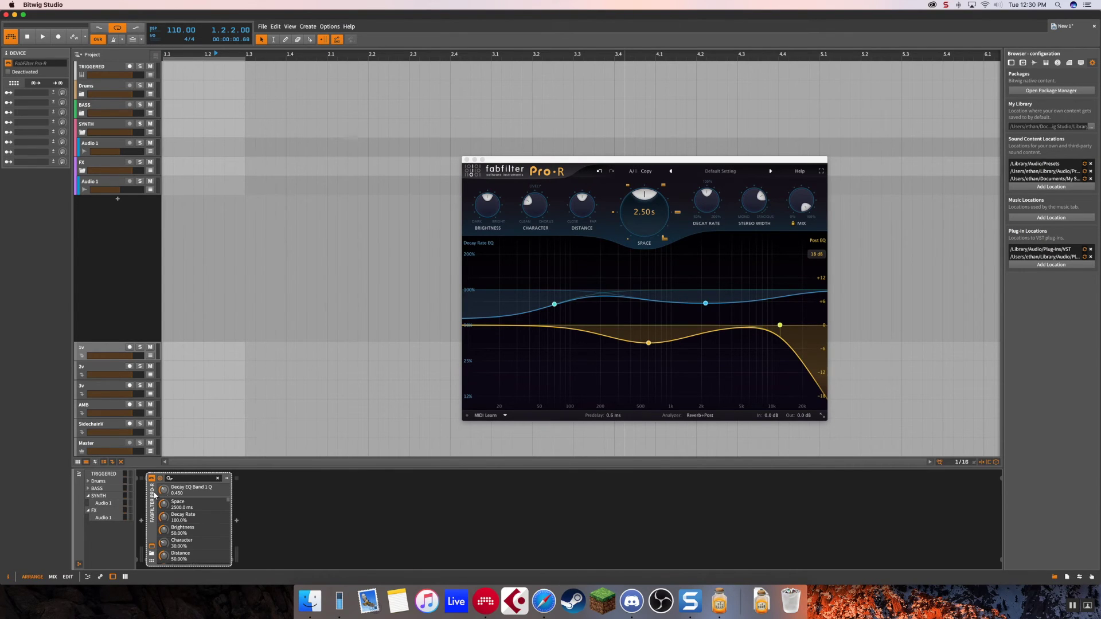
Remove every band from Pro-R's Decay Rate EQ and Post EQ so both curves are flat.
{"action": "mouse_move", "coordinate": [649, 346]}
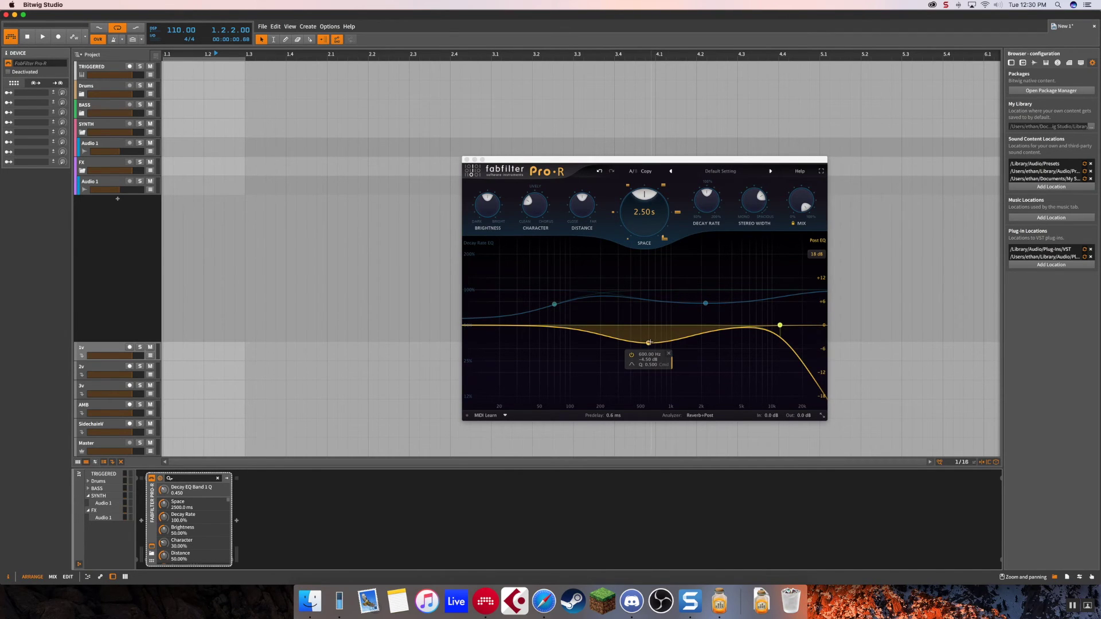
{"action": "left_click", "coordinate": [669, 354]}
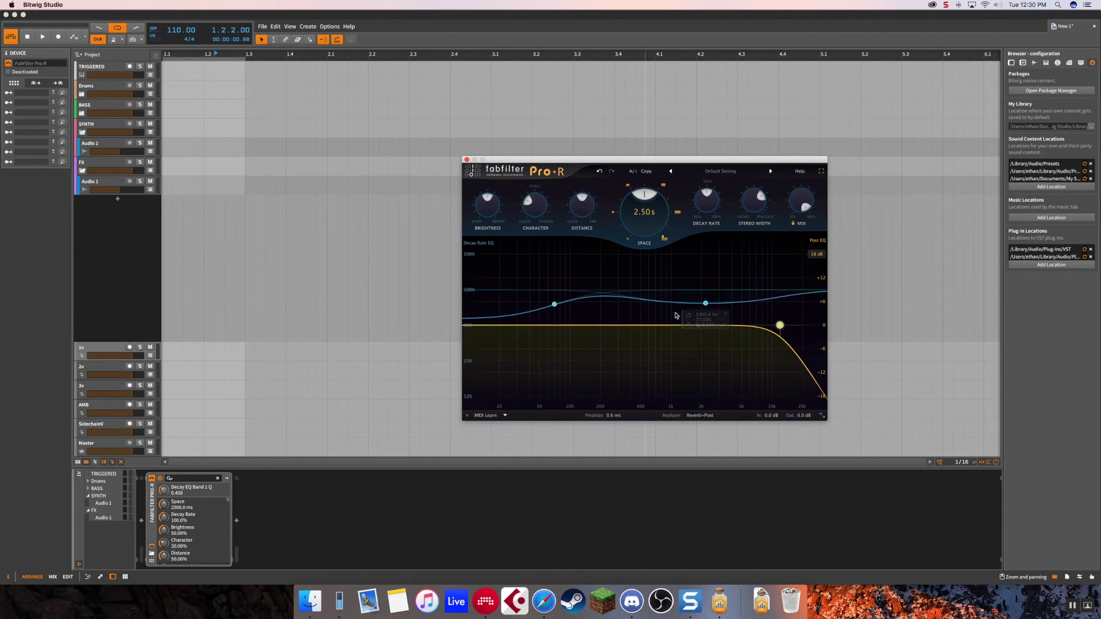
{"action": "mouse_move", "coordinate": [555, 305]}
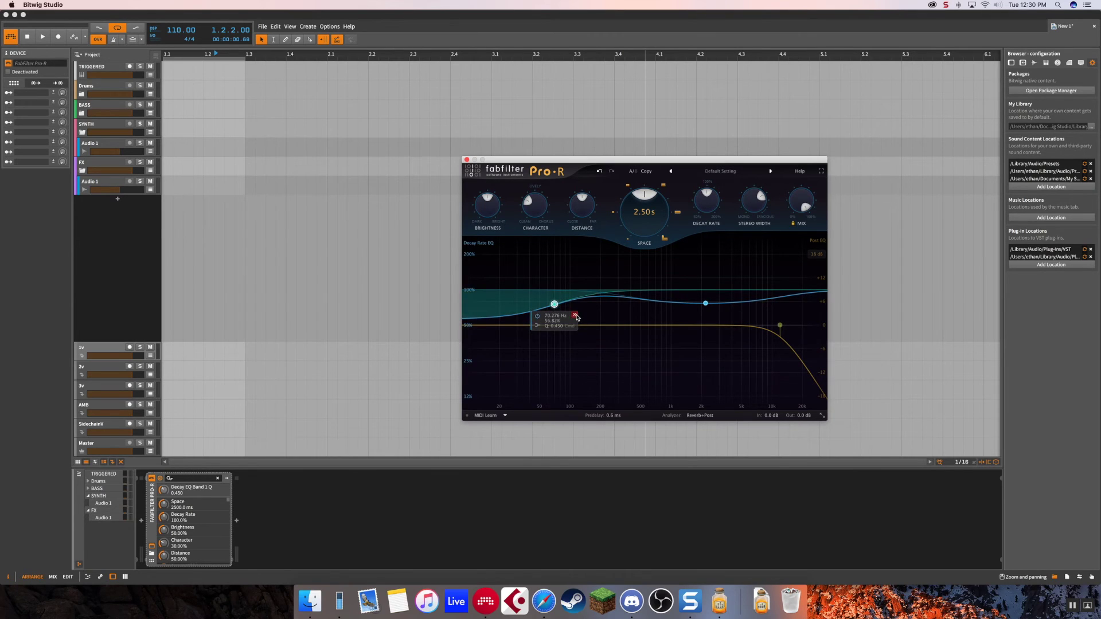
{"action": "left_click", "coordinate": [576, 317]}
{"action": "left_click", "coordinate": [729, 315]}
{"action": "mouse_move", "coordinate": [781, 322]}
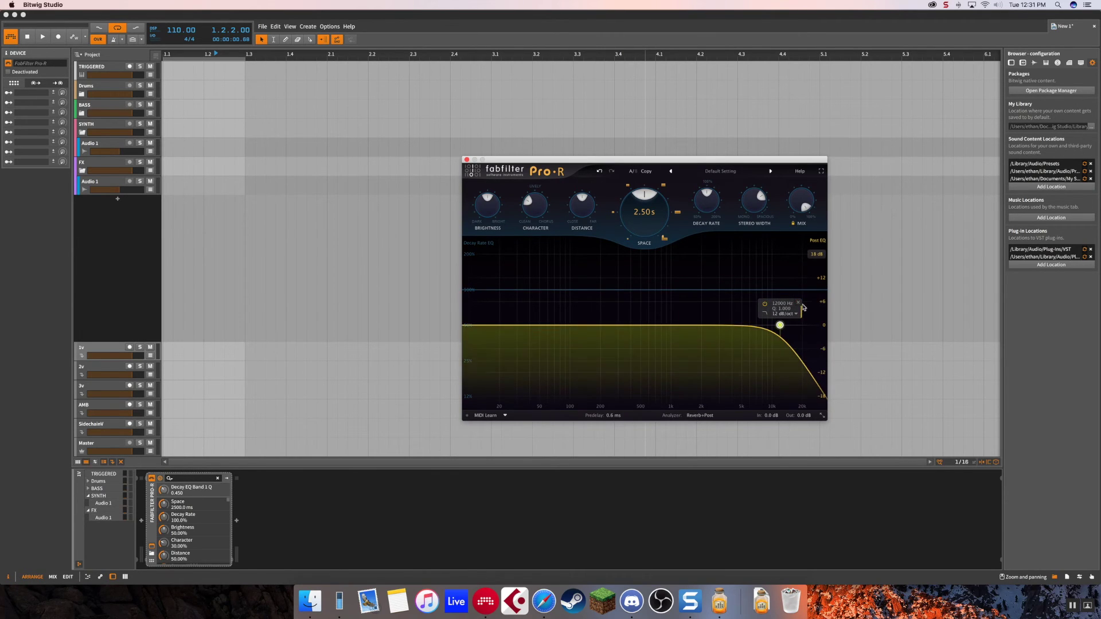
{"action": "left_click", "coordinate": [799, 303]}
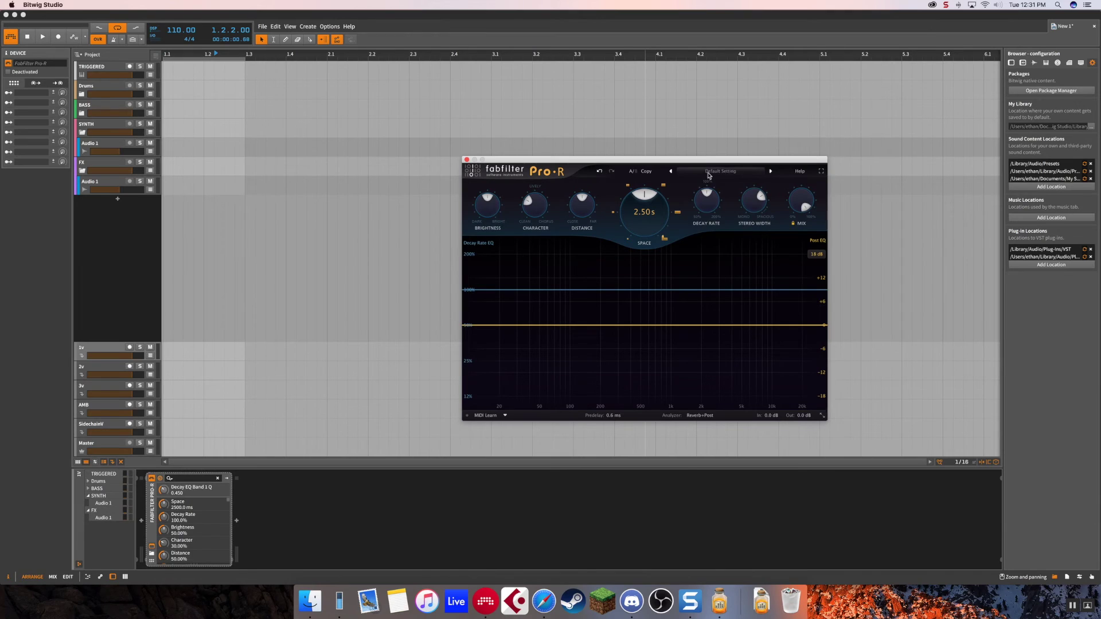
Switch Pro-R between the Basic and Default Setting presets, ending on Basic.
{"action": "left_click", "coordinate": [709, 175]}
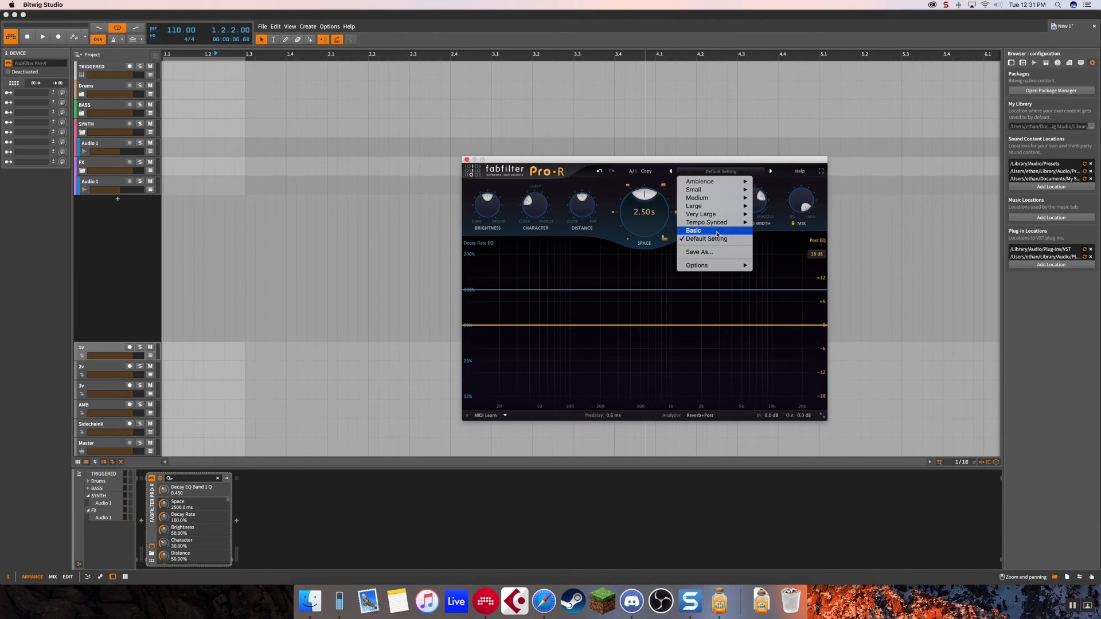
{"action": "left_click", "coordinate": [717, 234]}
{"action": "left_click", "coordinate": [734, 175]}
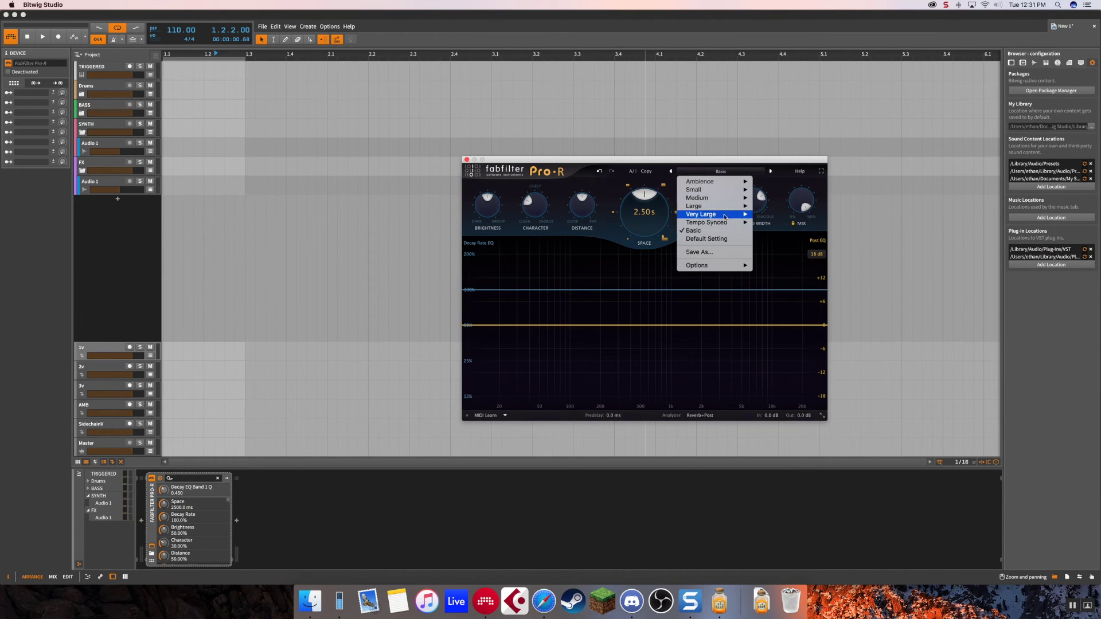
{"action": "left_click", "coordinate": [717, 239]}
{"action": "left_click", "coordinate": [721, 172]}
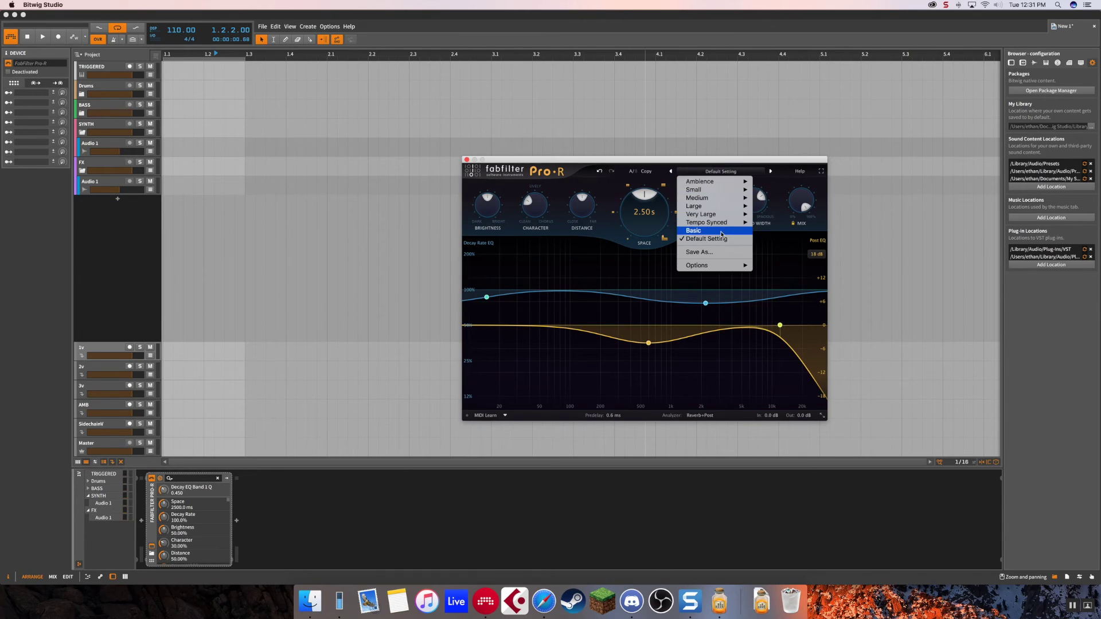
{"action": "left_click", "coordinate": [720, 231]}
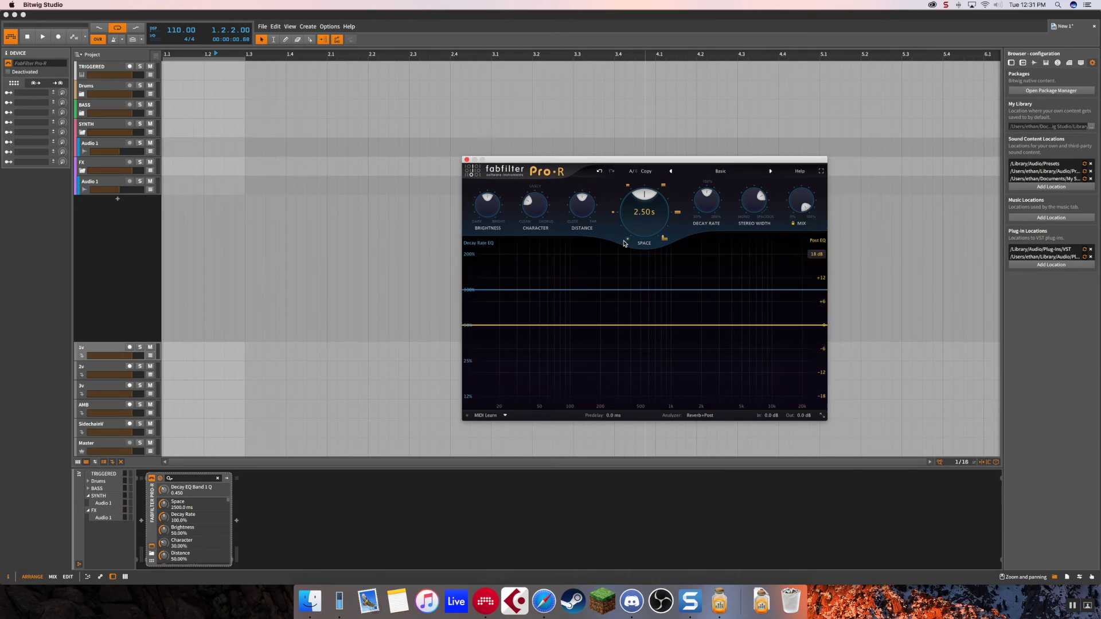
Set Pro-R's Space to 0.75 s, Decay Rate to about 136% and Stereo Width to about 75%.
{"action": "left_click", "coordinate": [613, 213]}
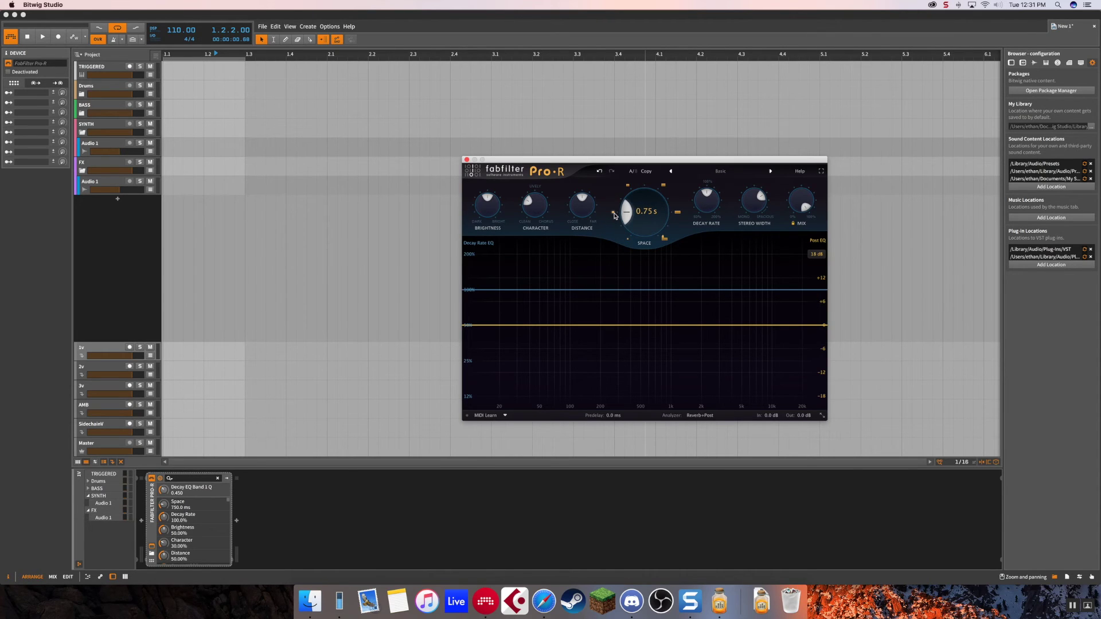
{"action": "left_click_drag", "start_coordinate": [700, 190], "coordinate": [705, 165]}
{"action": "mouse_move", "coordinate": [750, 209]}
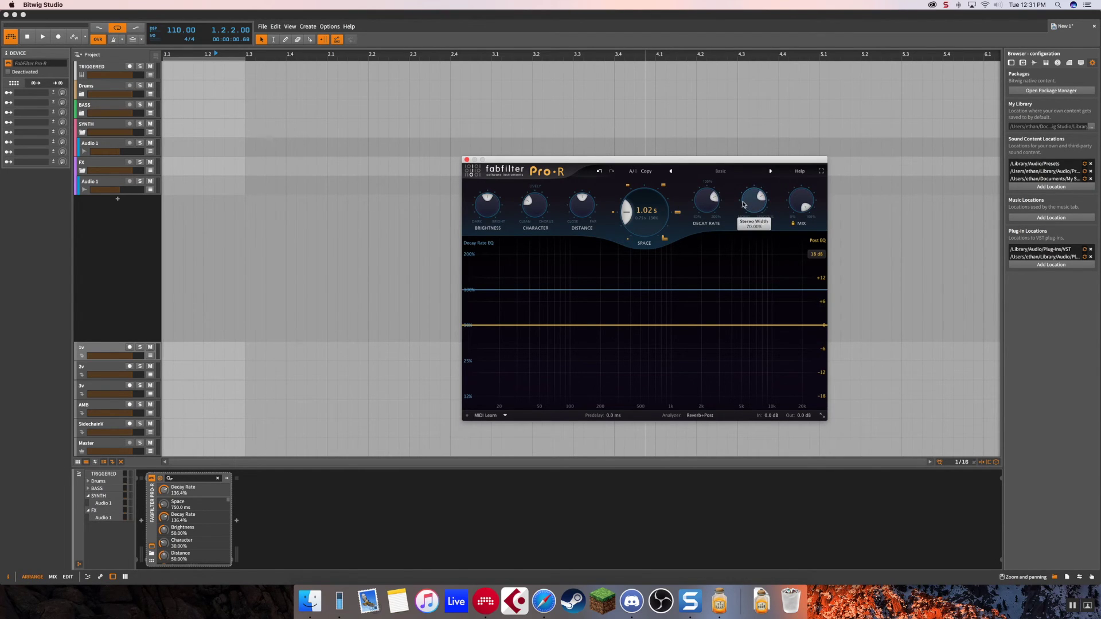
{"action": "left_click", "coordinate": [745, 204]}
{"action": "left_click_drag", "start_coordinate": [746, 204], "coordinate": [752, 182]}
{"action": "left_click_drag", "start_coordinate": [758, 125], "coordinate": [747, 216]}
{"action": "mouse_move", "coordinate": [741, 209]}
{"action": "left_mouse_down"}
{"action": "mouse_move", "coordinate": [735, 241]}
{"action": "mouse_move", "coordinate": [742, 229]}
{"action": "left_mouse_up"}
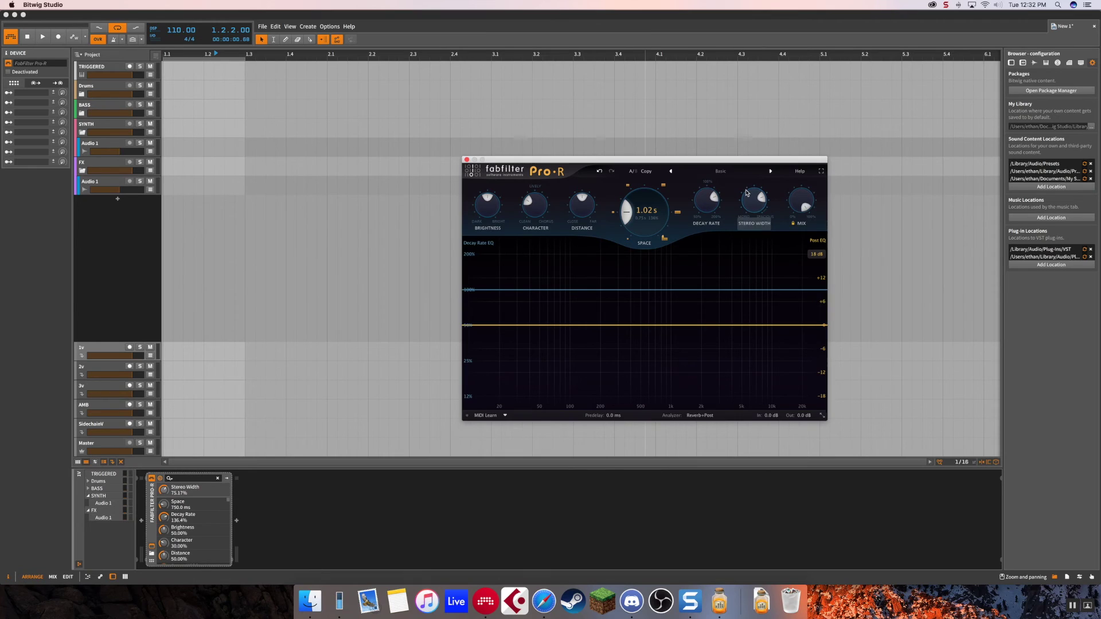
Try a Decay Rate EQ dip near 1 kHz and opposing low and high shelves, and remove all three bands.
{"action": "left_click_drag", "start_coordinate": [728, 161], "coordinate": [714, 149]}
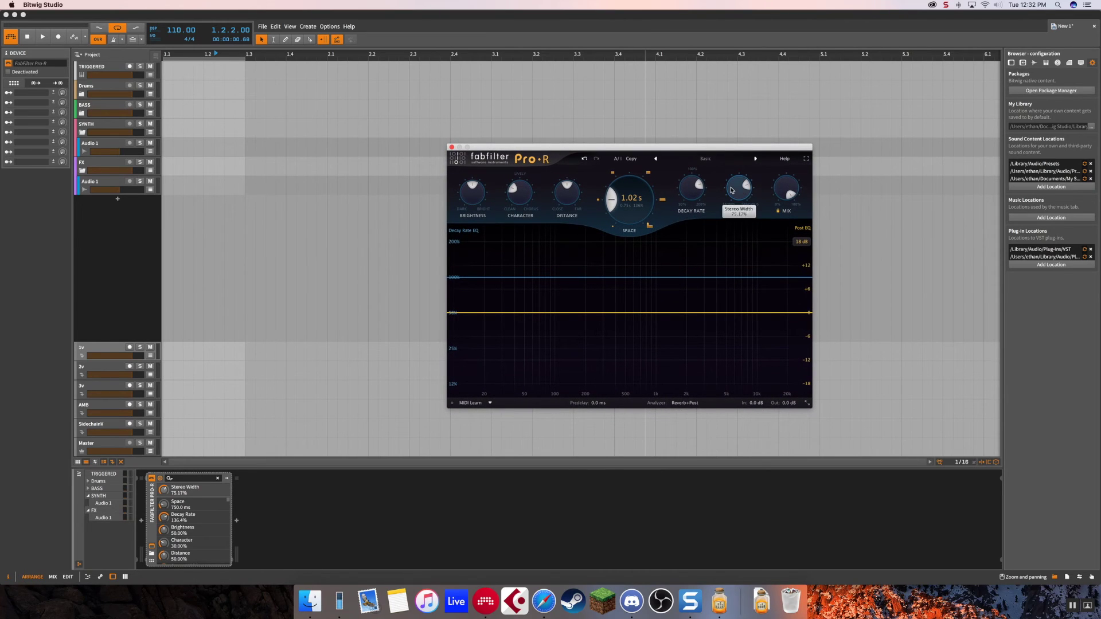
{"action": "mouse_move", "coordinate": [732, 190]}
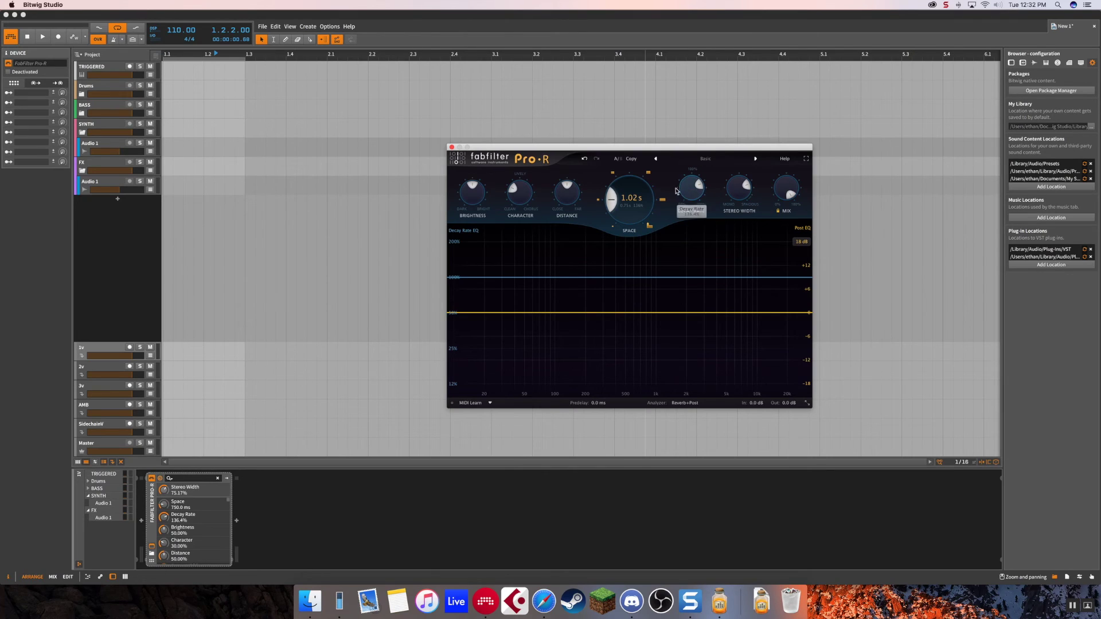
{"action": "mouse_move", "coordinate": [561, 204]}
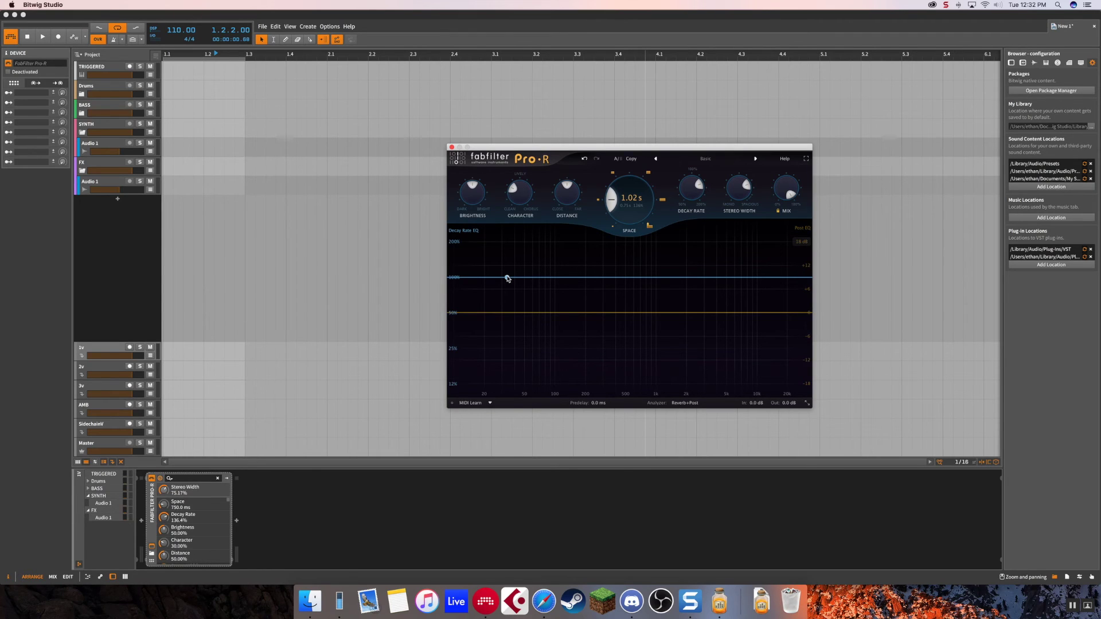
{"action": "left_click_drag", "start_coordinate": [556, 147], "coordinate": [549, 128]}
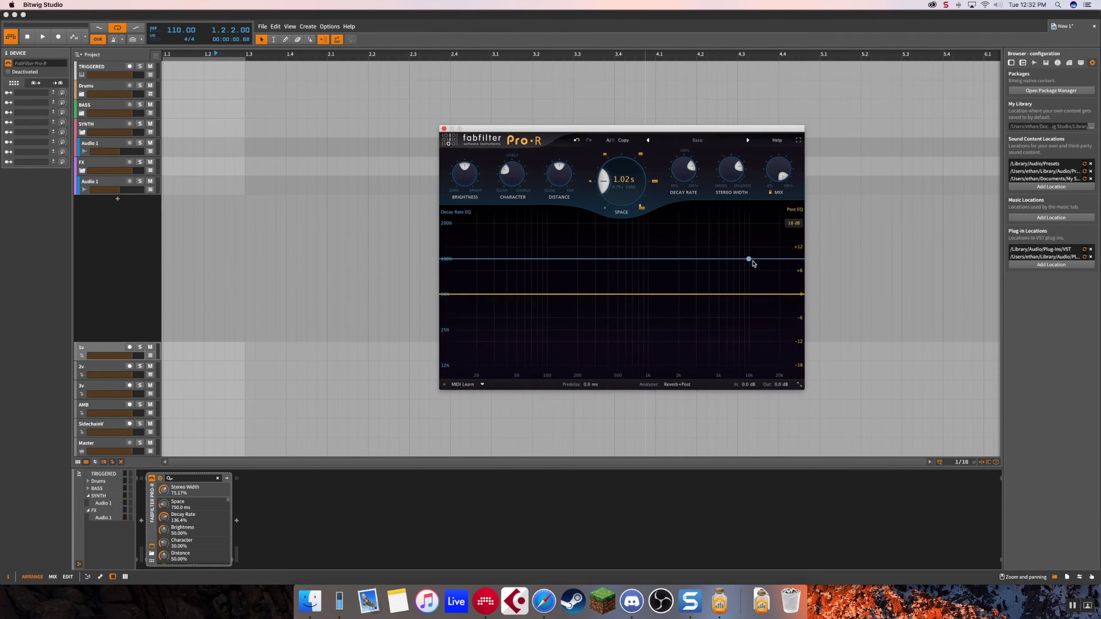
{"action": "left_click_drag", "start_coordinate": [681, 259], "coordinate": [651, 272]}
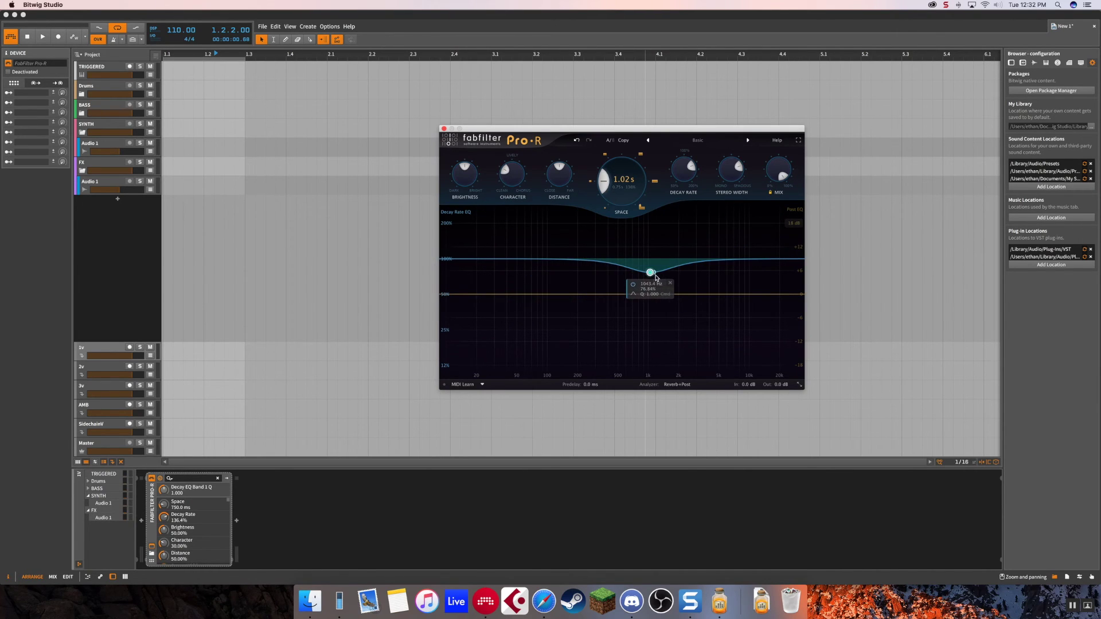
{"action": "left_click", "coordinate": [673, 286]}
{"action": "left_click_drag", "start_coordinate": [470, 260], "coordinate": [569, 285]}
{"action": "left_click_drag", "start_coordinate": [796, 259], "coordinate": [695, 229]}
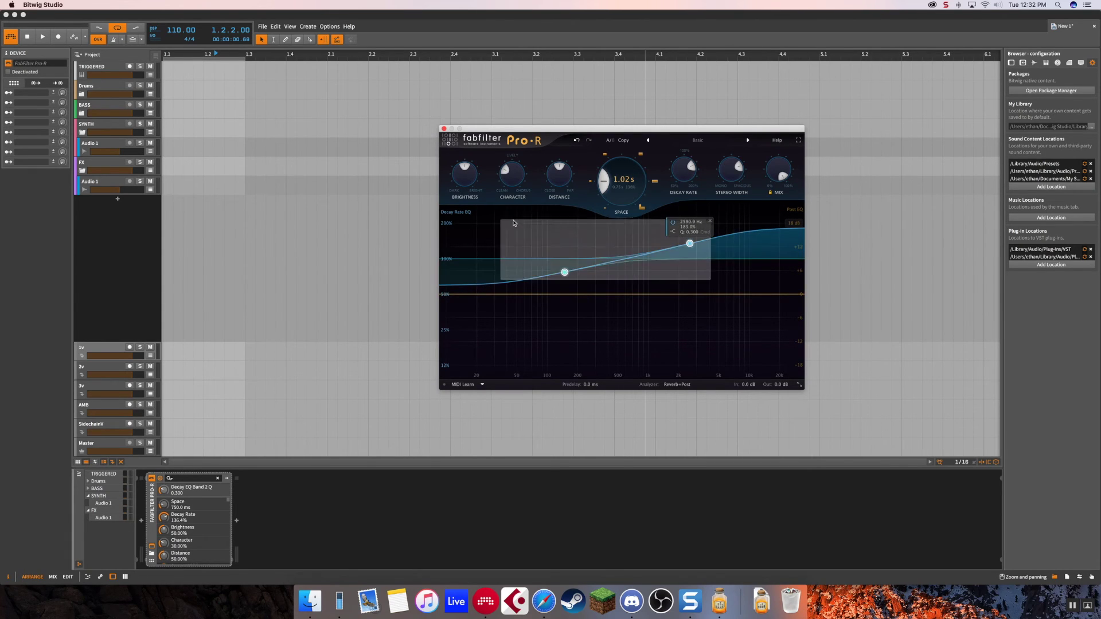
{"action": "left_click", "coordinate": [711, 223]}
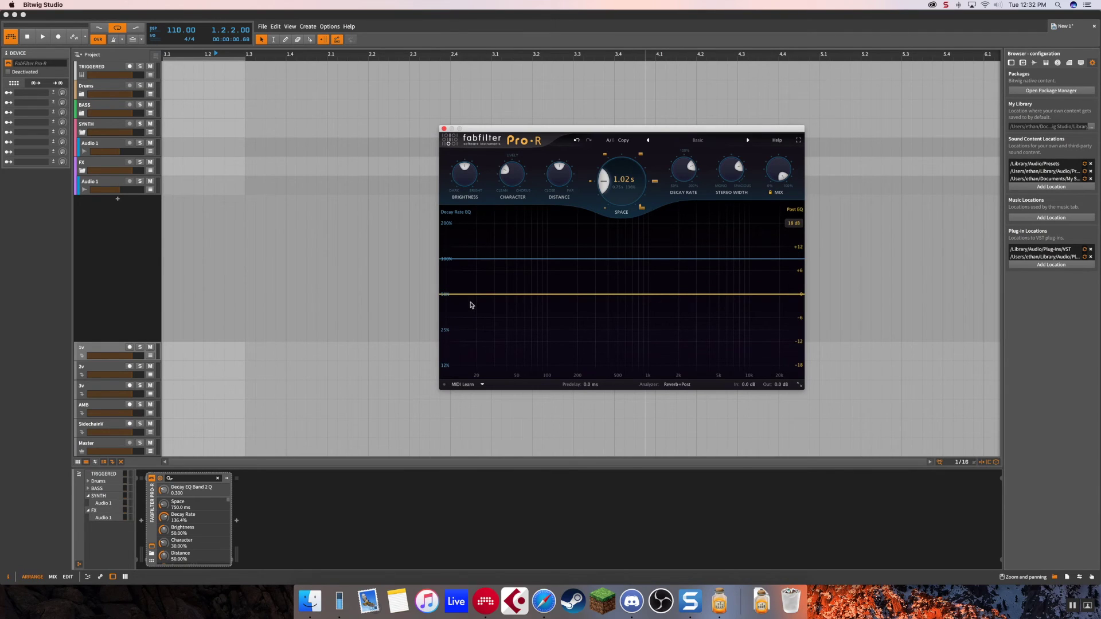
Try a Post EQ low cut and a high shelf at about -14.6 dB, remove both, and add a high cut near 6 kHz.
{"action": "left_click", "coordinate": [452, 295]}
{"action": "left_click_drag", "start_coordinate": [452, 296], "coordinate": [575, 291]}
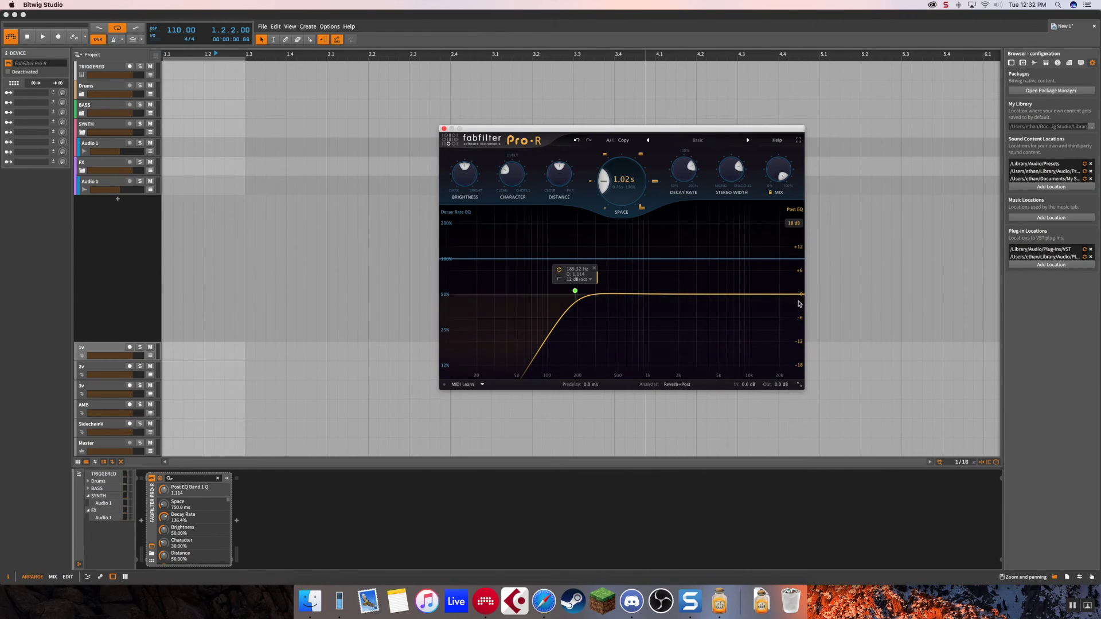
{"action": "left_click_drag", "start_coordinate": [717, 294], "coordinate": [683, 352]}
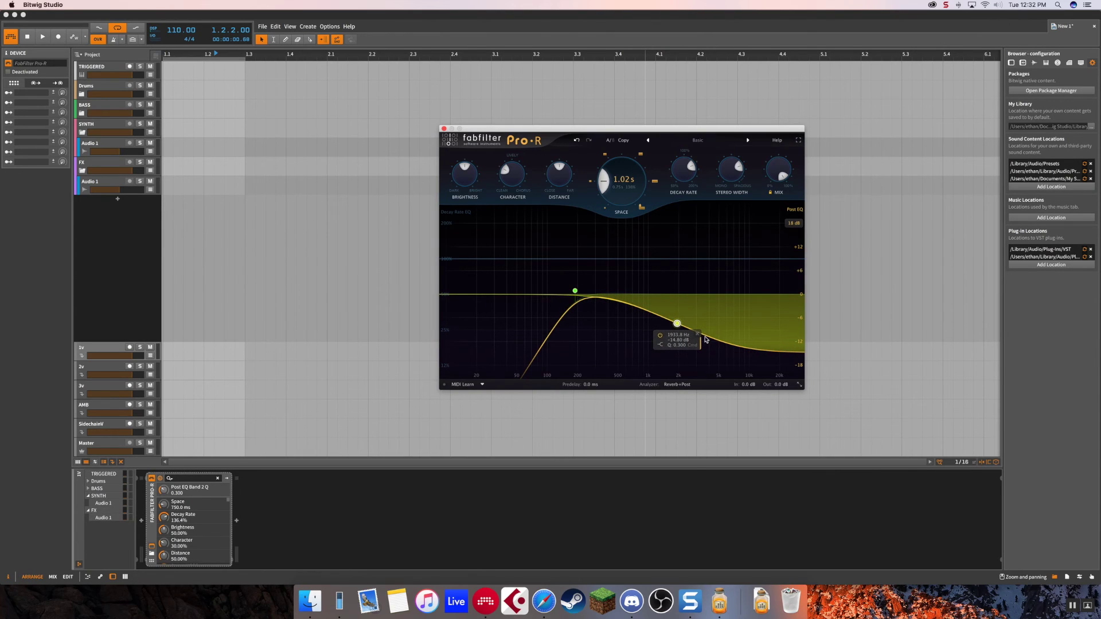
{"action": "left_click", "coordinate": [697, 335]}
{"action": "left_click", "coordinate": [594, 272]}
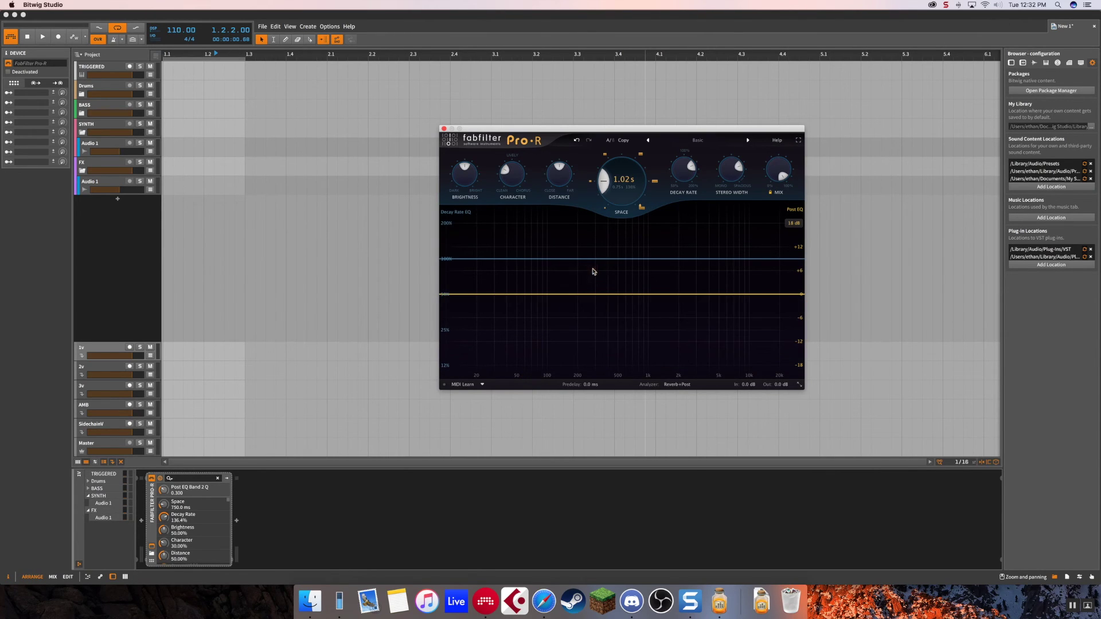
{"action": "left_click_drag", "start_coordinate": [792, 294], "coordinate": [729, 293]}
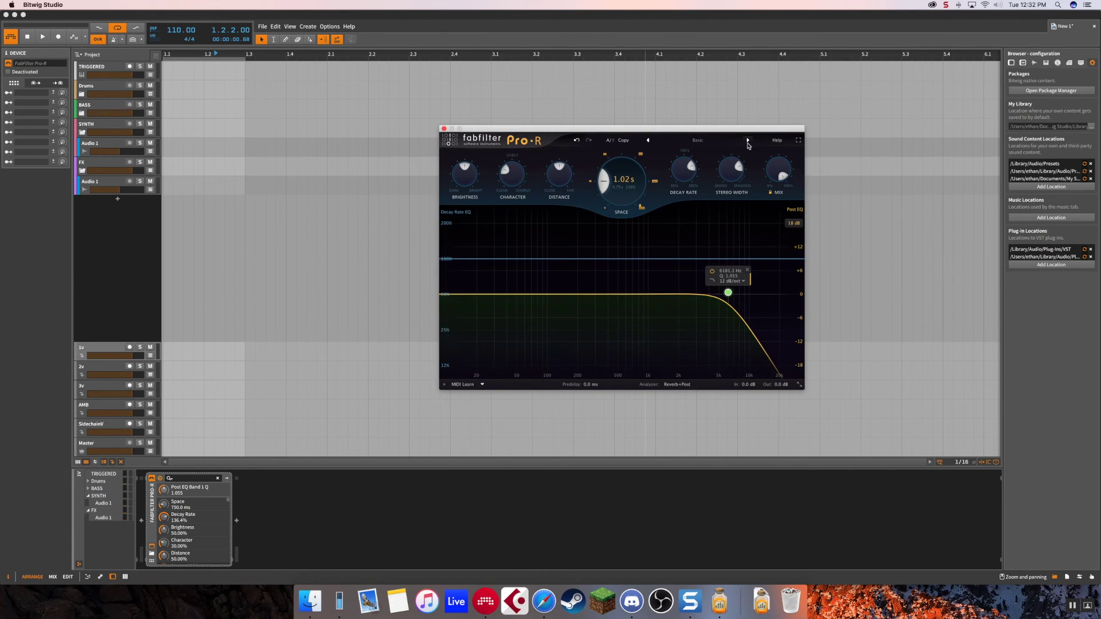
Load Pro-R's Default Setting preset and move its lowest Decay Rate EQ band just above 100 Hz with a Q of about 0.4.
{"action": "left_click", "coordinate": [748, 141]}
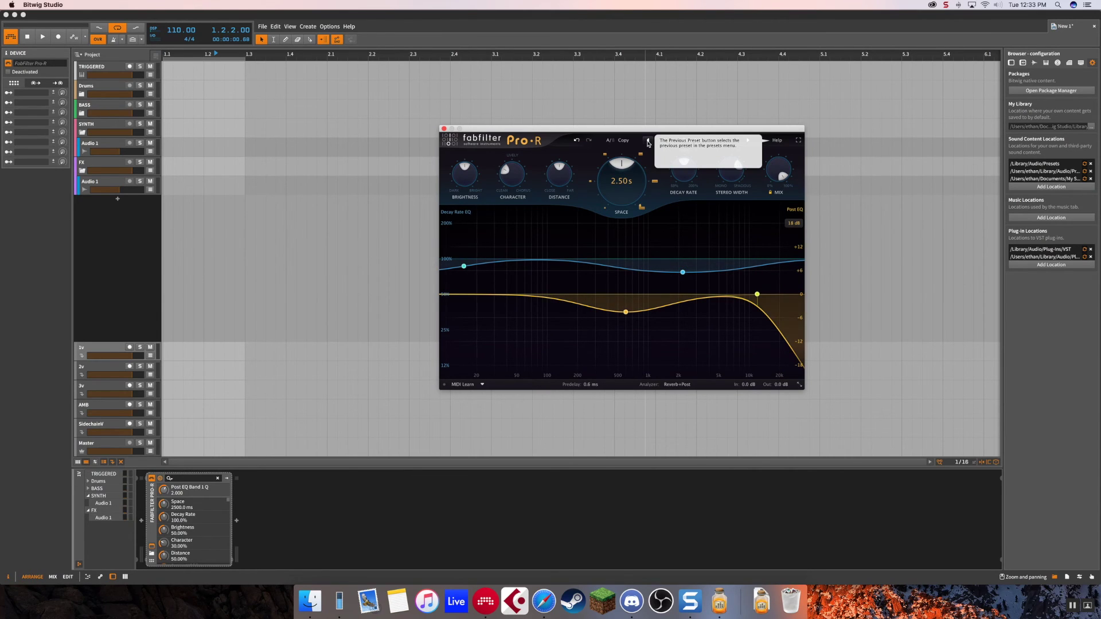
{"action": "mouse_move", "coordinate": [633, 309]}
{"action": "left_click_drag", "start_coordinate": [596, 310], "coordinate": [668, 309]}
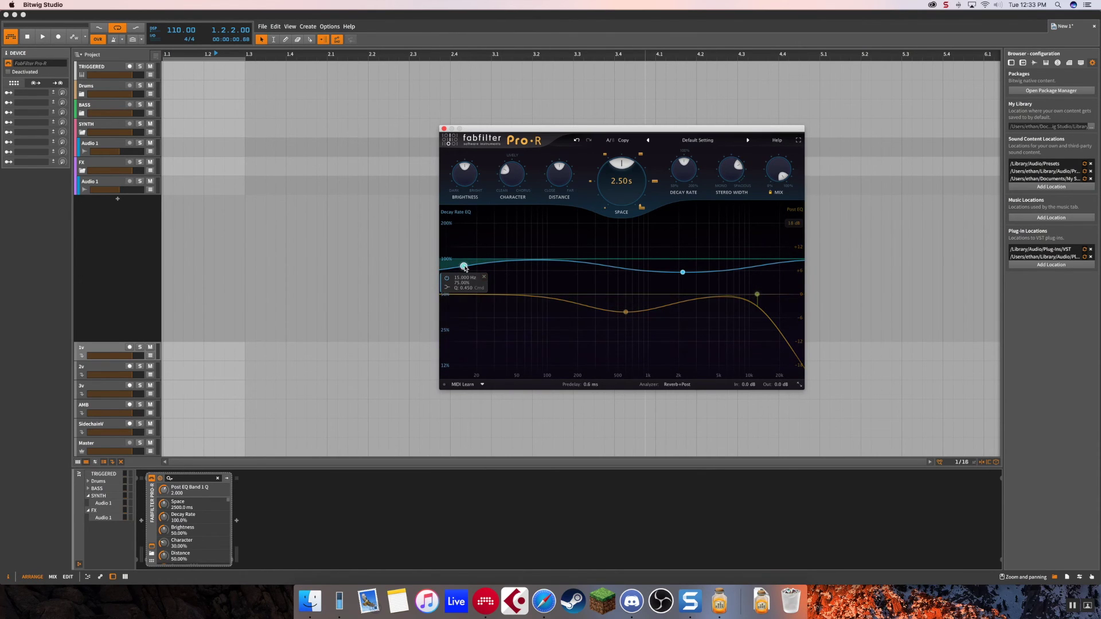
{"action": "left_click_drag", "start_coordinate": [465, 268], "coordinate": [528, 271]}
{"action": "scroll", "coordinate": [528, 271], "scroll_direction": "down", "scroll_amount": 5}
{"action": "scroll", "coordinate": [527, 270], "scroll_direction": "up", "scroll_amount": 2}
{"action": "left_click_drag", "start_coordinate": [527, 269], "coordinate": [549, 271]}
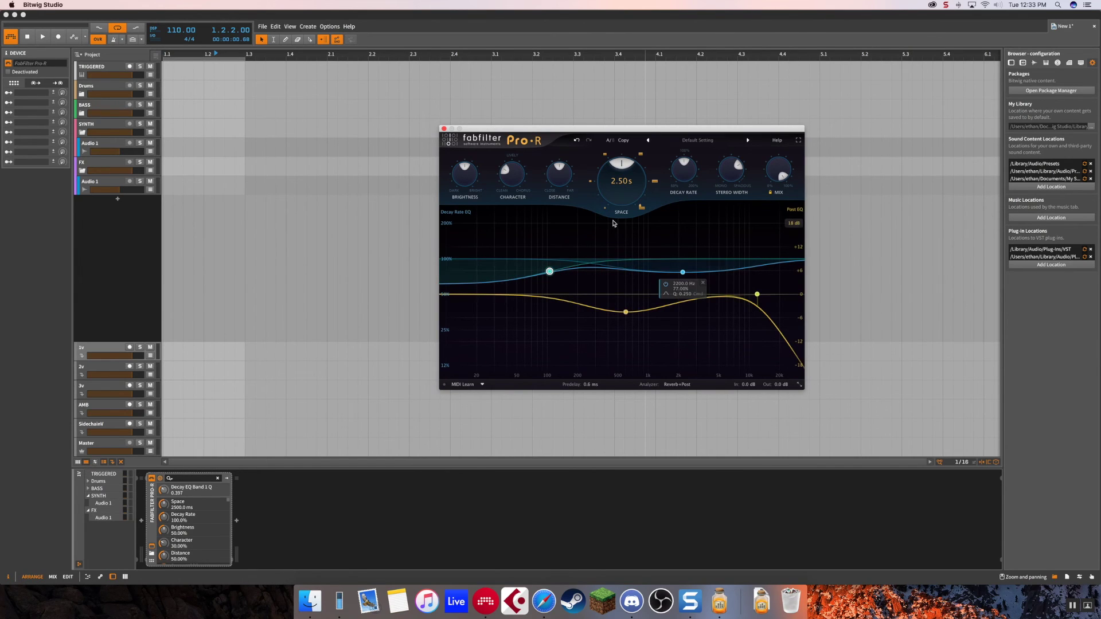
Set Pro-R's Space to 0.75 s, Decay Rate to about 136% and Brightness to about 76%, with Distance at 50%.
{"action": "left_click", "coordinate": [591, 181]}
{"action": "left_click_drag", "start_coordinate": [684, 168], "coordinate": [687, 156]}
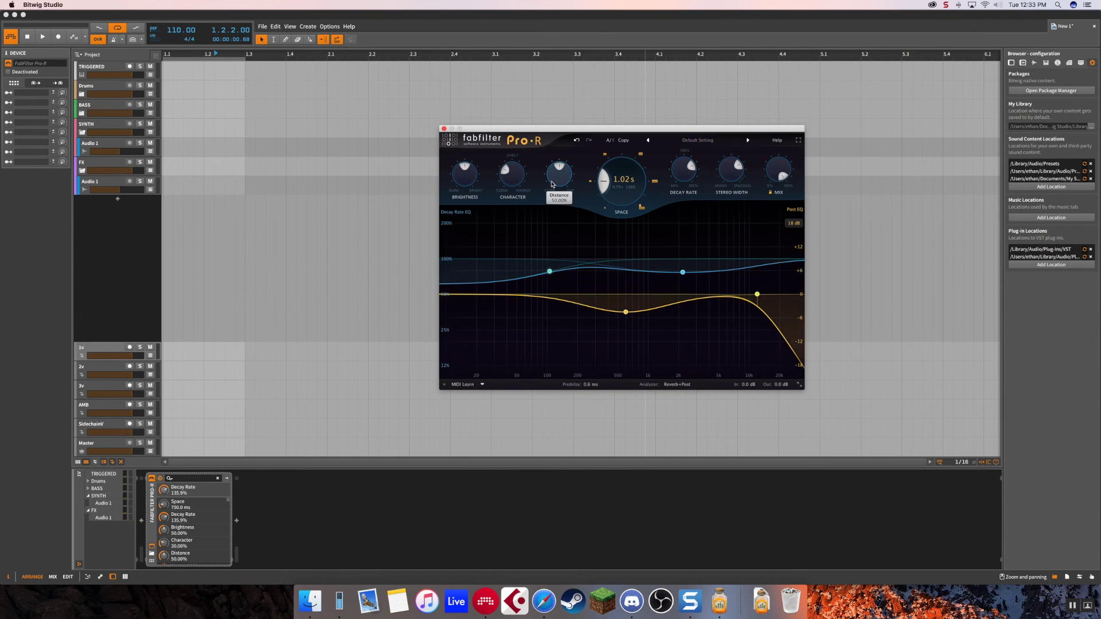
{"action": "mouse_move", "coordinate": [553, 184]}
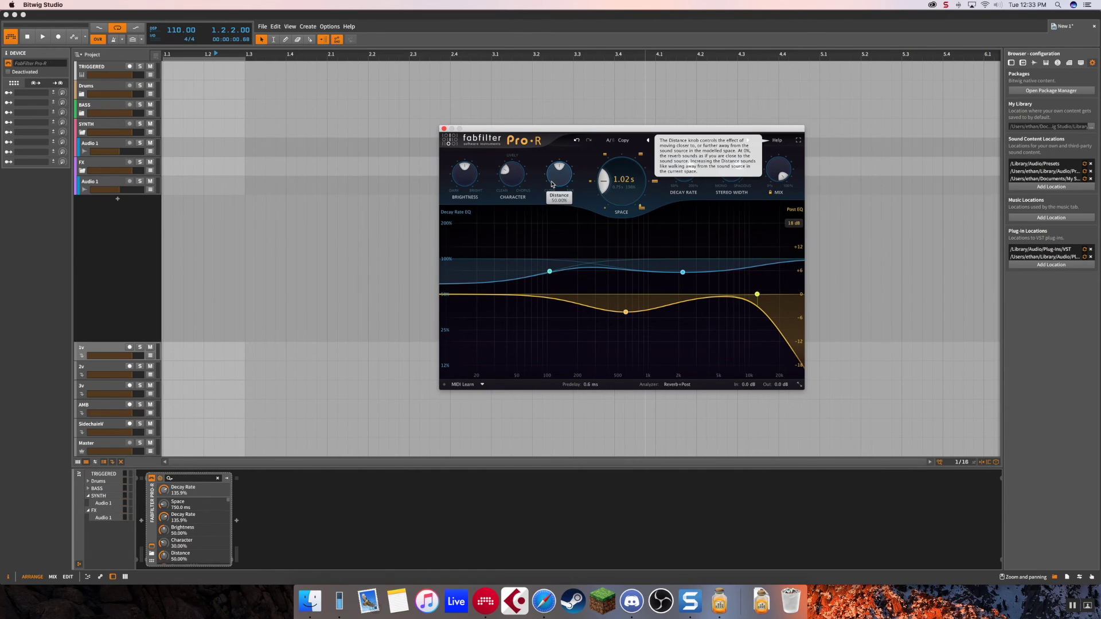
{"action": "mouse_move", "coordinate": [553, 185]}
{"action": "left_mouse_down"}
{"action": "mouse_move", "coordinate": [555, 212]}
{"action": "mouse_move", "coordinate": [572, 161]}
{"action": "mouse_move", "coordinate": [556, 165]}
{"action": "mouse_move", "coordinate": [539, 218]}
{"action": "mouse_move", "coordinate": [565, 181]}
{"action": "mouse_move", "coordinate": [555, 179]}
{"action": "left_mouse_up"}
{"action": "double_click", "coordinate": [555, 179]}
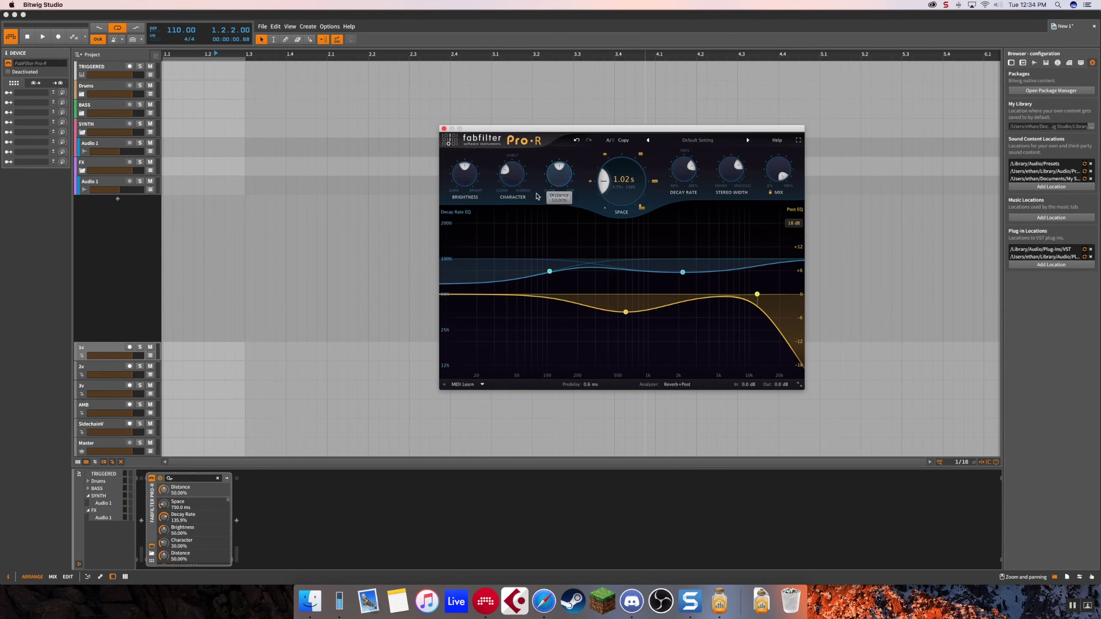
{"action": "left_click", "coordinate": [514, 180]}
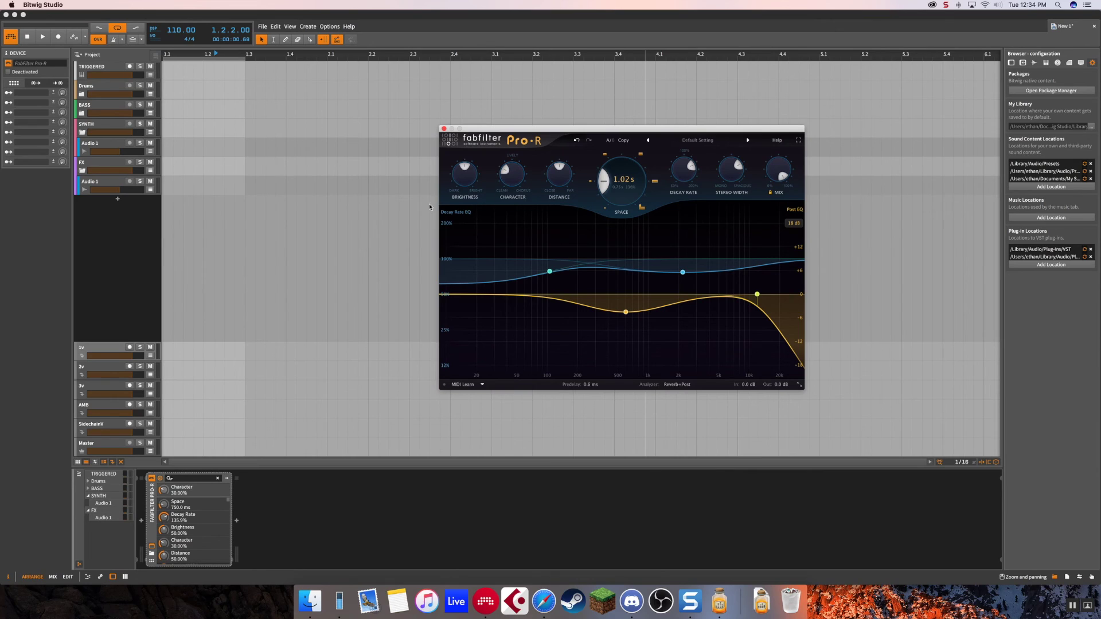
{"action": "left_click_drag", "start_coordinate": [461, 184], "coordinate": [470, 145]}
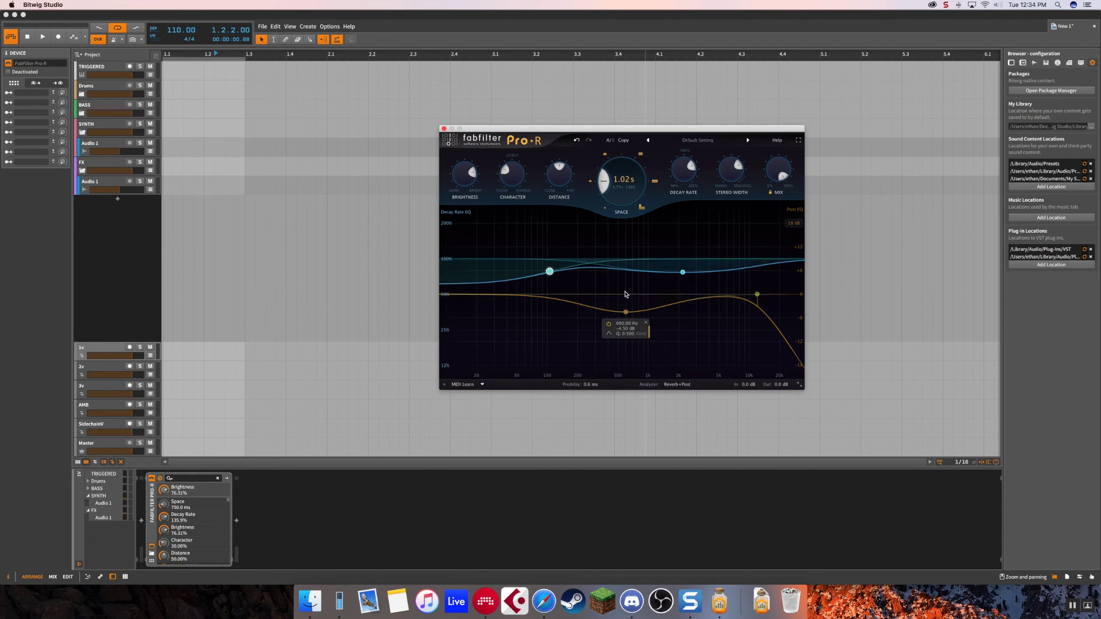
Add a Post EQ low cut between 100 and 200 Hz, move the dip to about 330 Hz, -1.9 dB, and narrow the 2200 Hz Decay Rate band.
{"action": "left_click_drag", "start_coordinate": [627, 315], "coordinate": [591, 307]}
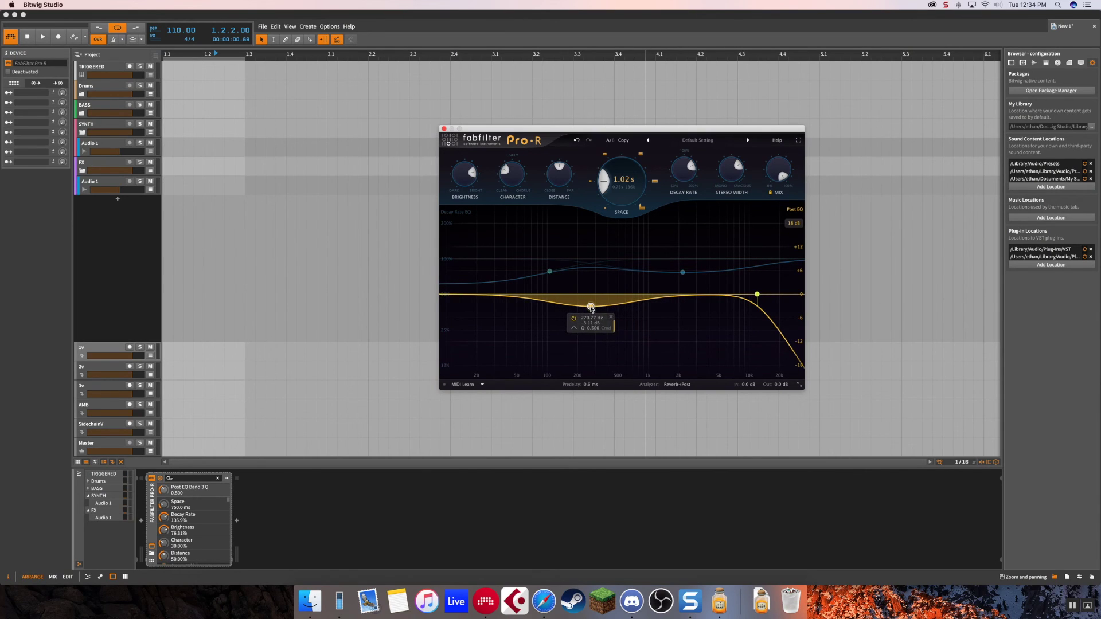
{"action": "left_click_drag", "start_coordinate": [448, 296], "coordinate": [601, 305]}
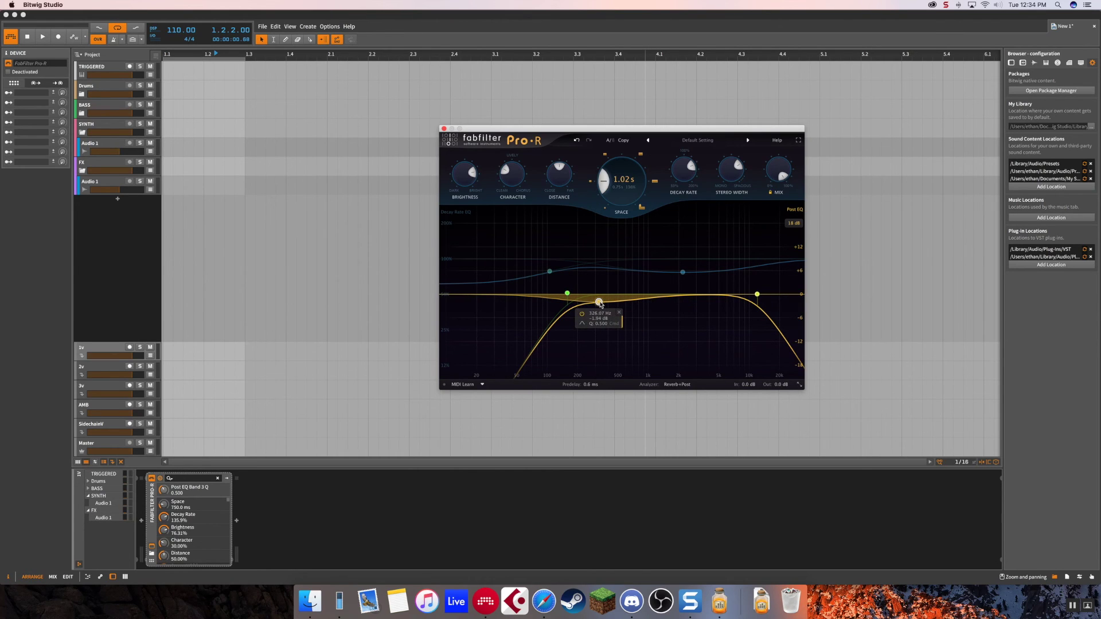
{"action": "scroll", "coordinate": [684, 275], "scroll_direction": "up", "scroll_amount": 4}
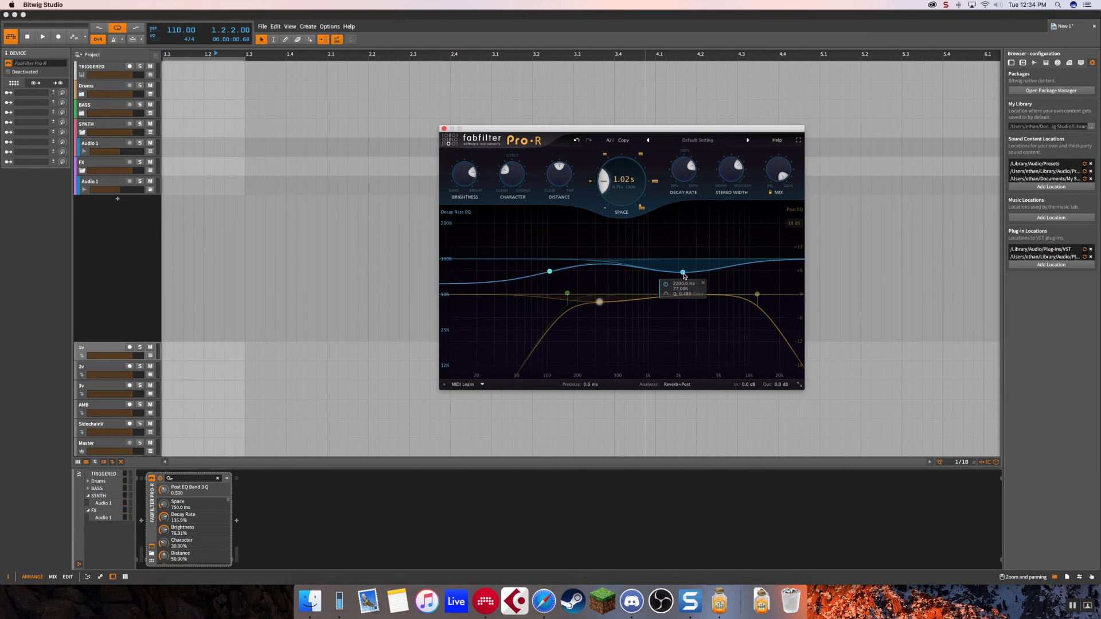
Add two Decay Rate EQ boosts to 1v's Pro-R: one between 5 and 10 kHz, one near 352 Hz at 117.5% with Q 0.63.
{"action": "left_click", "coordinate": [740, 258]}
{"action": "left_click_drag", "start_coordinate": [741, 260], "coordinate": [737, 258]}
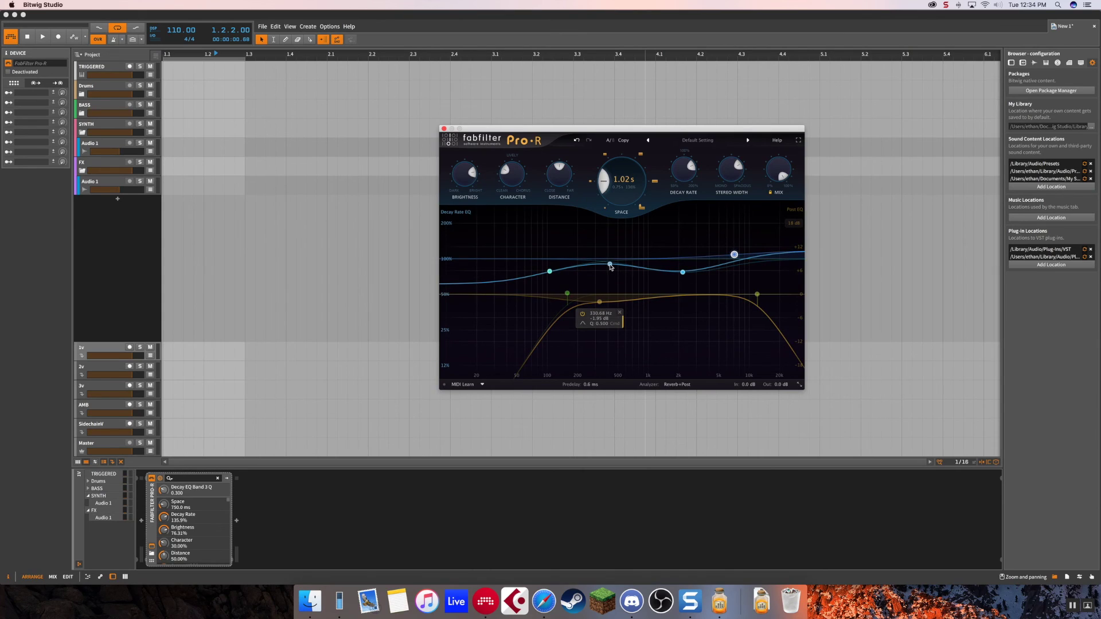
{"action": "left_click", "coordinate": [608, 259]}
{"action": "scroll", "coordinate": [607, 253], "scroll_direction": "down", "scroll_amount": 3}
{"action": "scroll", "coordinate": [605, 252], "scroll_direction": "down", "scroll_amount": 5}
{"action": "left_click_drag", "start_coordinate": [608, 252], "coordinate": [604, 252]}
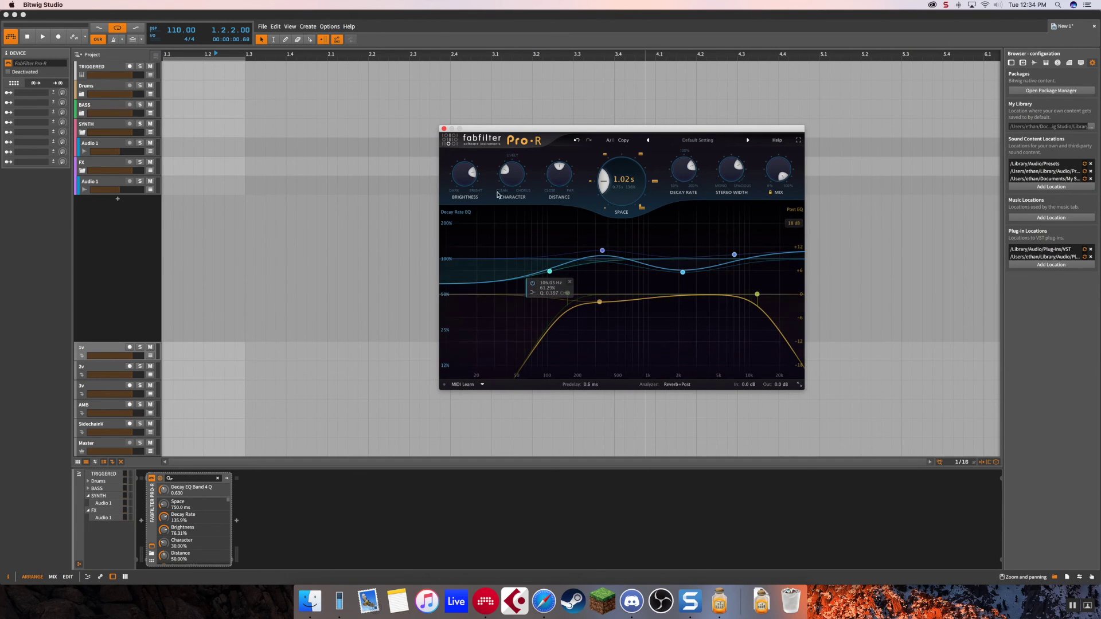
{"action": "left_click_drag", "start_coordinate": [537, 130], "coordinate": [422, 139]}
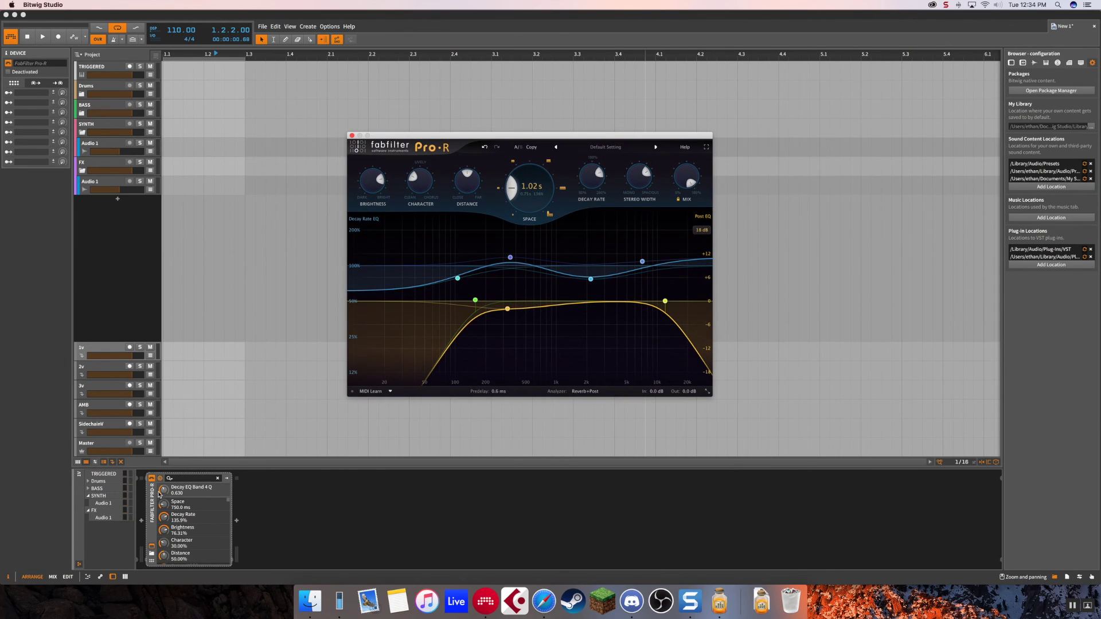
Copy the tuned Pro-R from return track 1v onto return tracks 2v and 3v.
{"action": "left_click", "coordinate": [154, 501]}
{"action": "left_click_drag", "start_coordinate": [153, 500], "coordinate": [101, 366]}
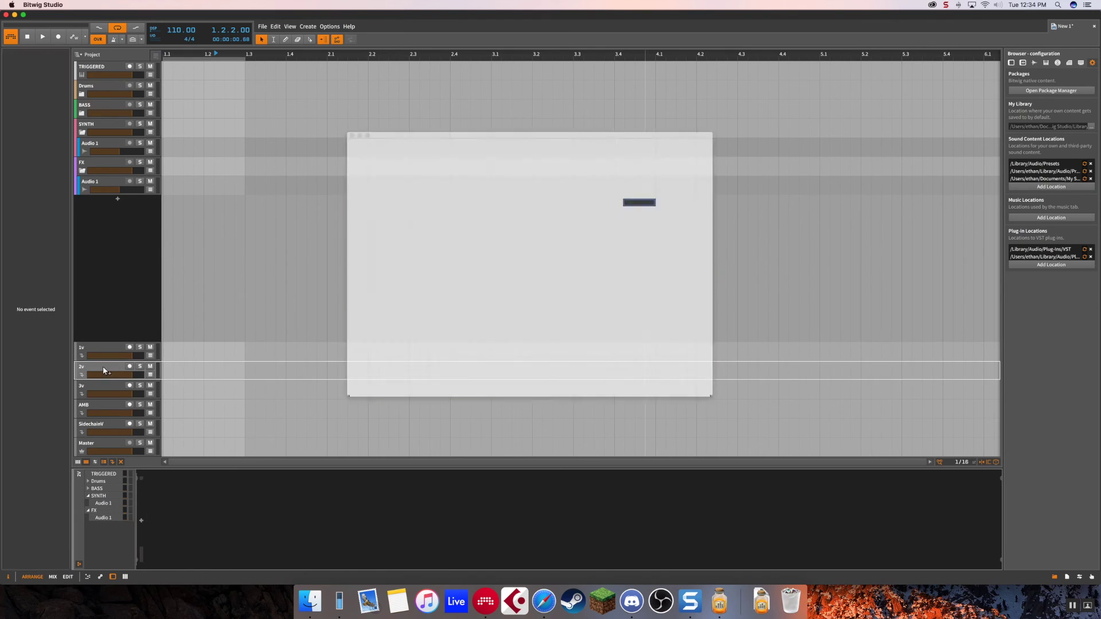
{"action": "left_click_drag", "start_coordinate": [153, 503], "coordinate": [101, 384]}
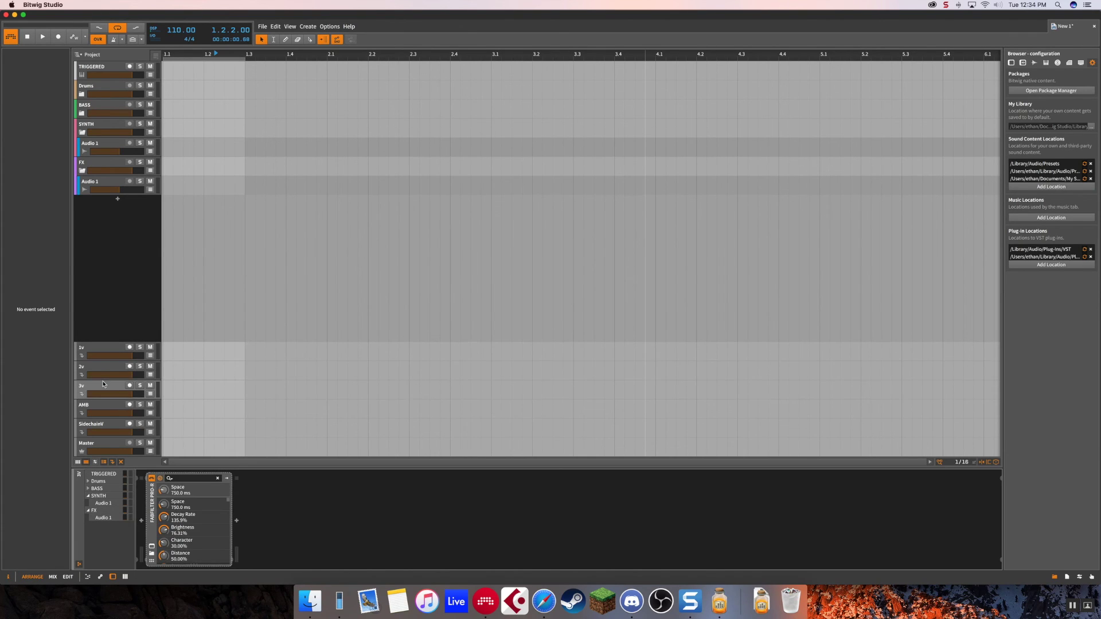
In 2v's Pro-R, set Space to 1850 ms and Decay Rate to about 108%, and close the plug-in window.
{"action": "left_click", "coordinate": [99, 367]}
{"action": "left_click", "coordinate": [153, 548]}
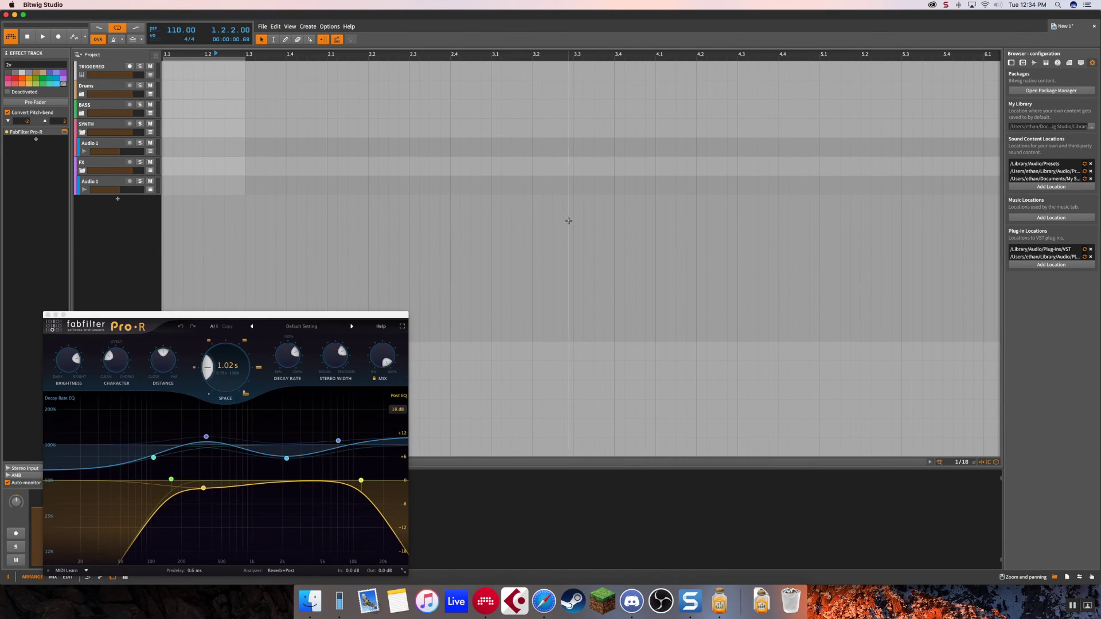
{"action": "left_click_drag", "start_coordinate": [288, 357], "coordinate": [270, 377]}
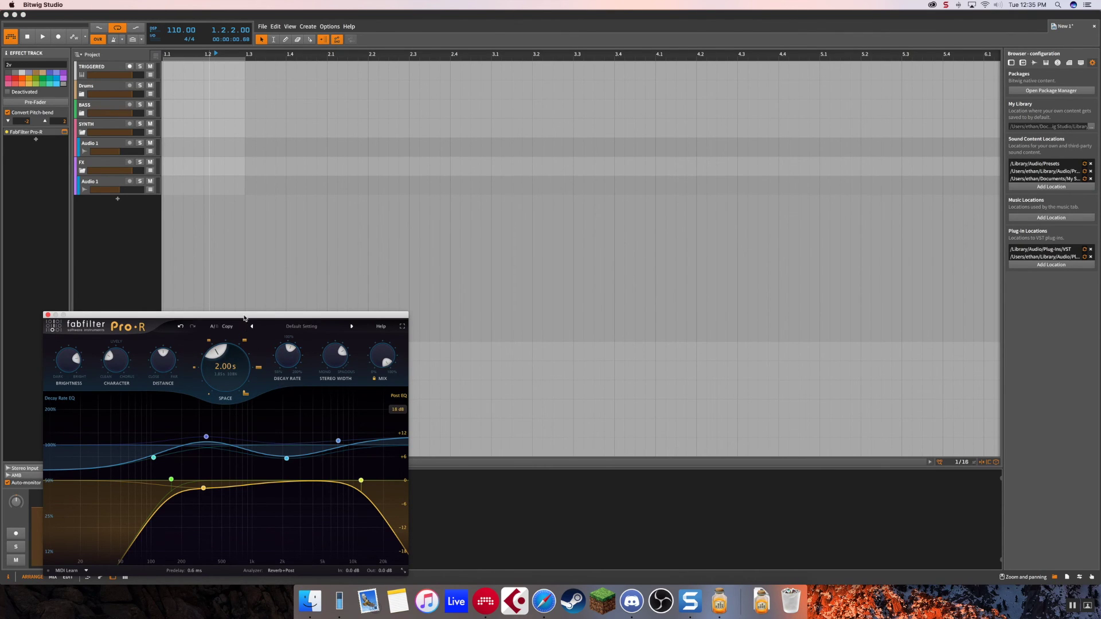
{"action": "left_click_drag", "start_coordinate": [245, 316], "coordinate": [438, 238]}
{"action": "left_click", "coordinate": [241, 236]}
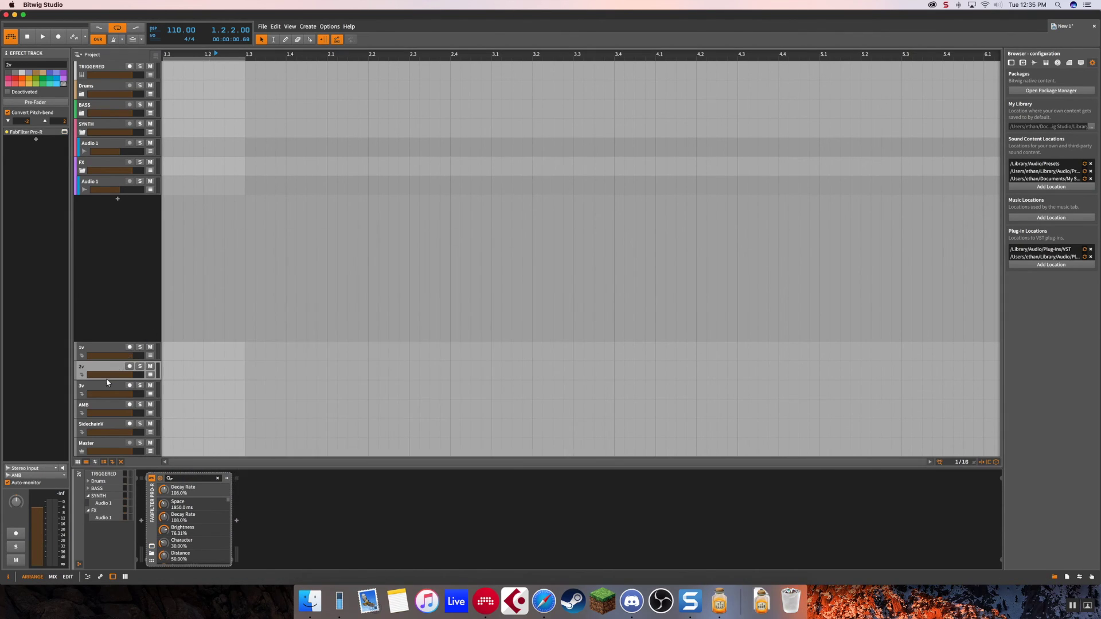
In 3v's Pro-R, set Space to 3200 ms and Decay Rate to about 94%, and close the plug-in window.
{"action": "left_click", "coordinate": [103, 391]}
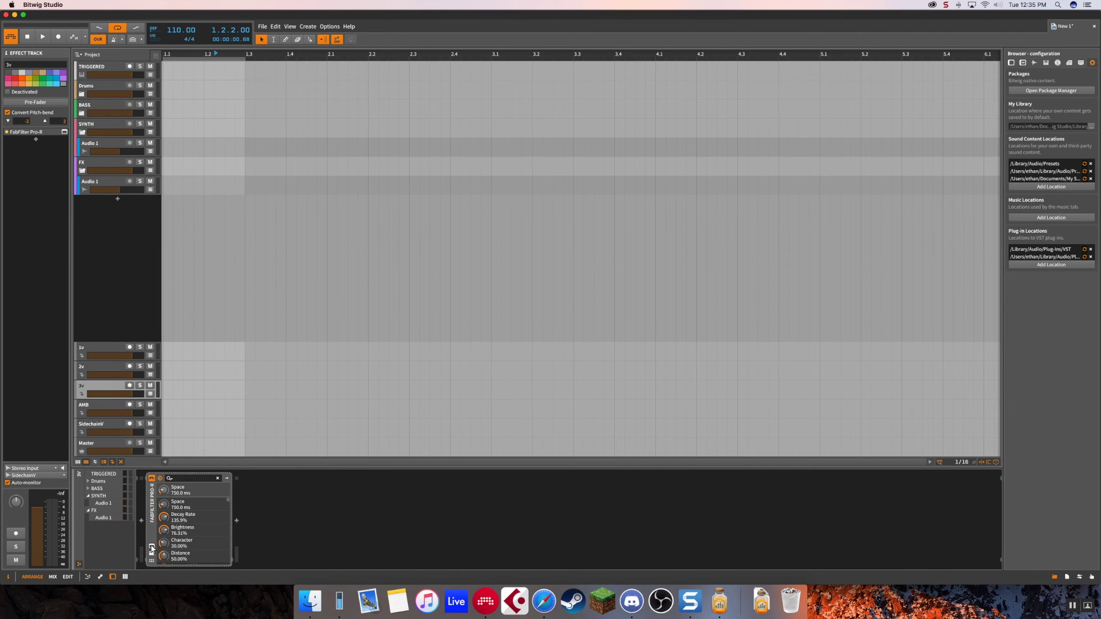
{"action": "left_click", "coordinate": [152, 549]}
{"action": "left_click_drag", "start_coordinate": [283, 360], "coordinate": [286, 339]}
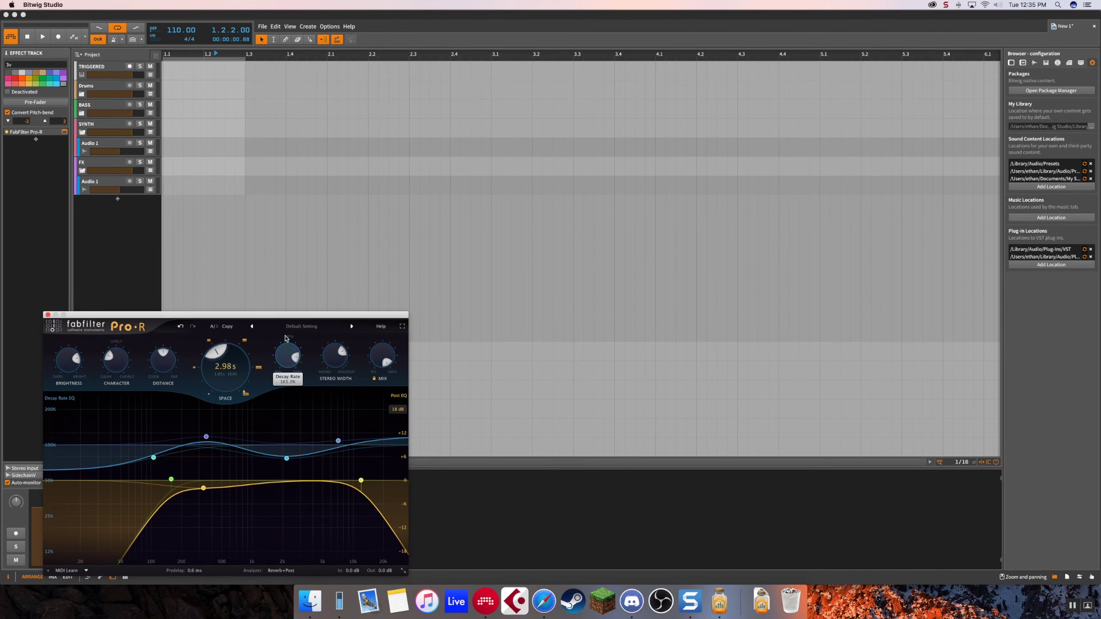
{"action": "left_click", "coordinate": [244, 343]}
{"action": "left_click_drag", "start_coordinate": [282, 355], "coordinate": [283, 389]}
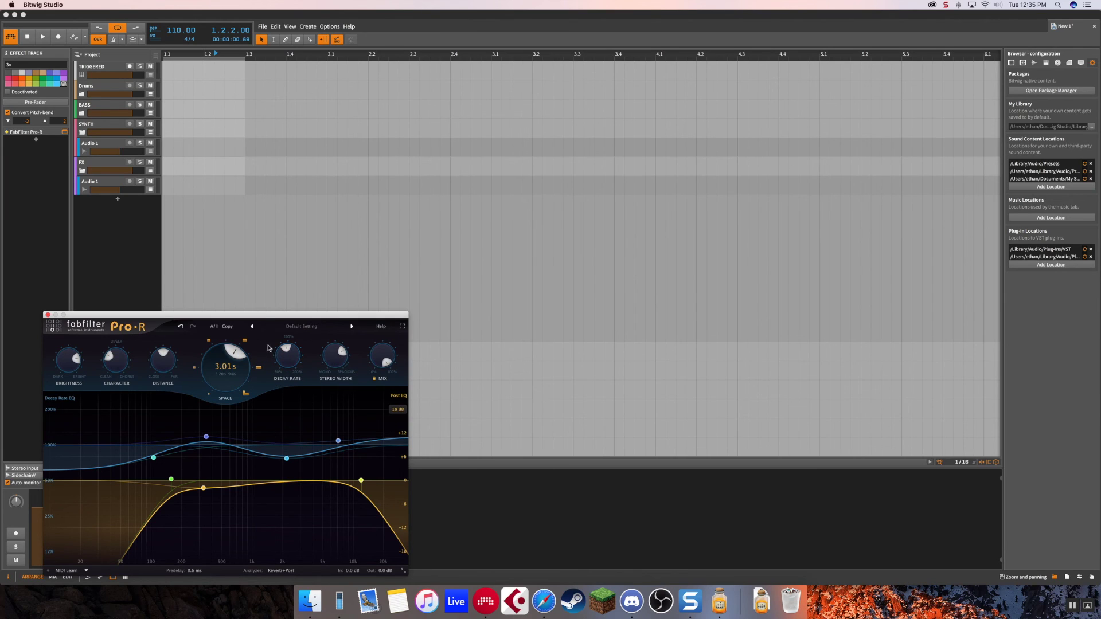
{"action": "left_click_drag", "start_coordinate": [265, 318], "coordinate": [658, 169]}
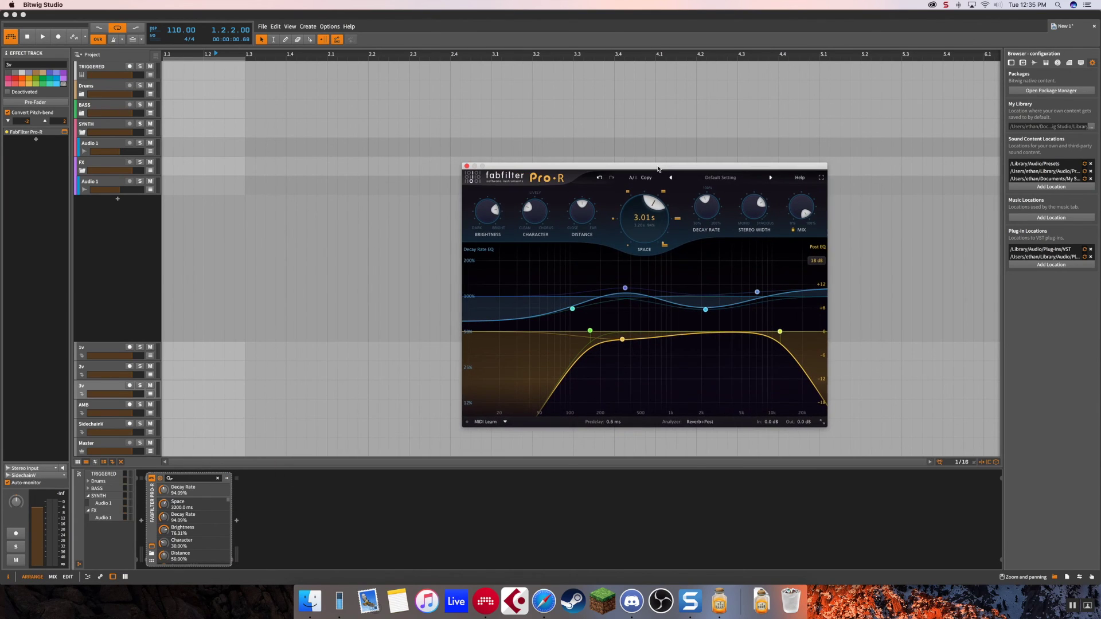
{"action": "left_click", "coordinate": [468, 166]}
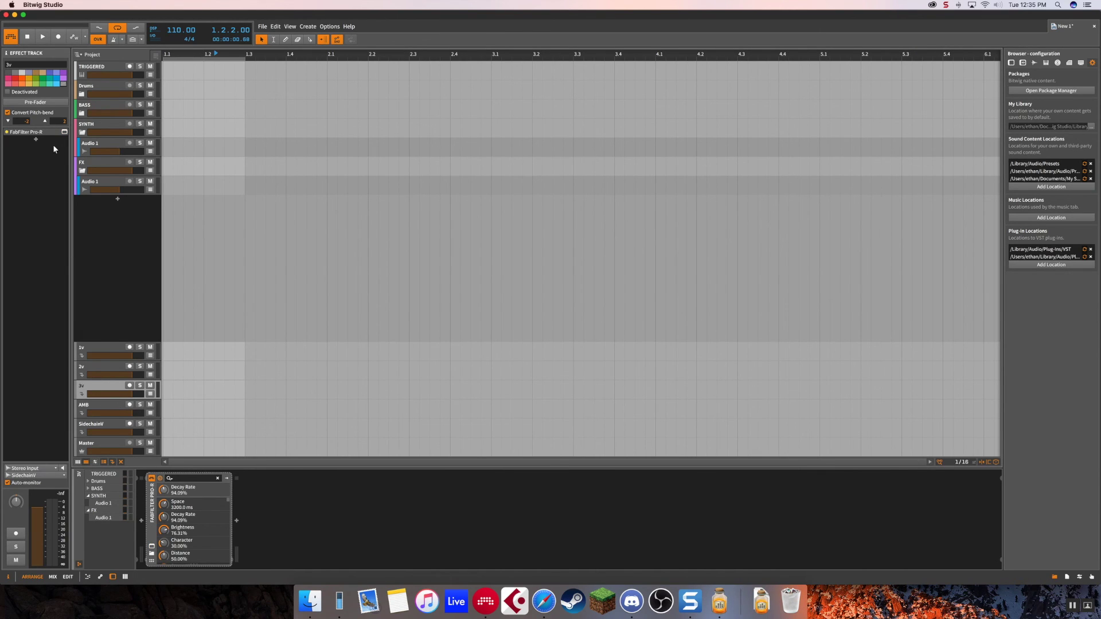
Copy 3v's Pro-R onto the AMB return track and set its Space to 5200 ms and Decay Rate to about 118.5%.
{"action": "left_click", "coordinate": [89, 417]}
{"action": "left_click", "coordinate": [152, 548]}
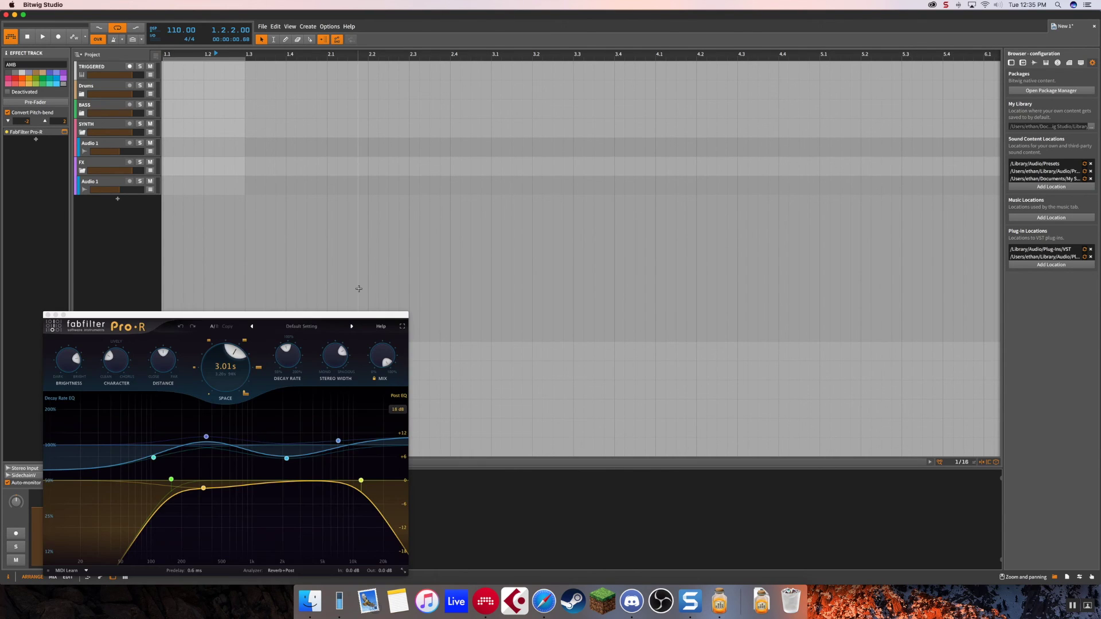
{"action": "left_click_drag", "start_coordinate": [329, 316], "coordinate": [708, 176]}
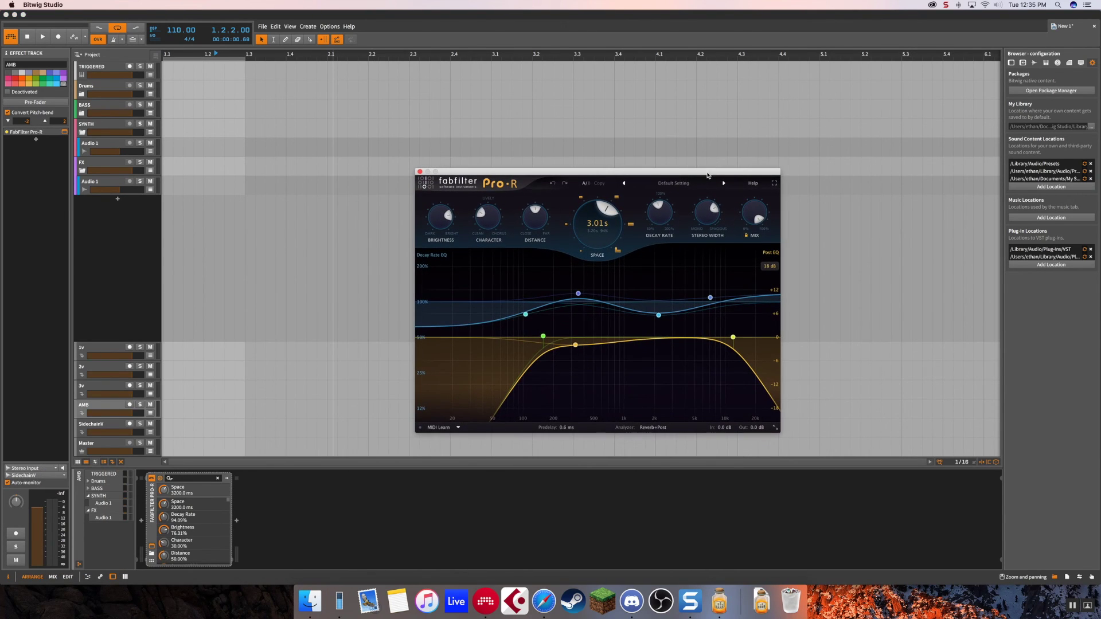
{"action": "left_click", "coordinate": [631, 225]}
{"action": "left_click_drag", "start_coordinate": [671, 217], "coordinate": [667, 202]}
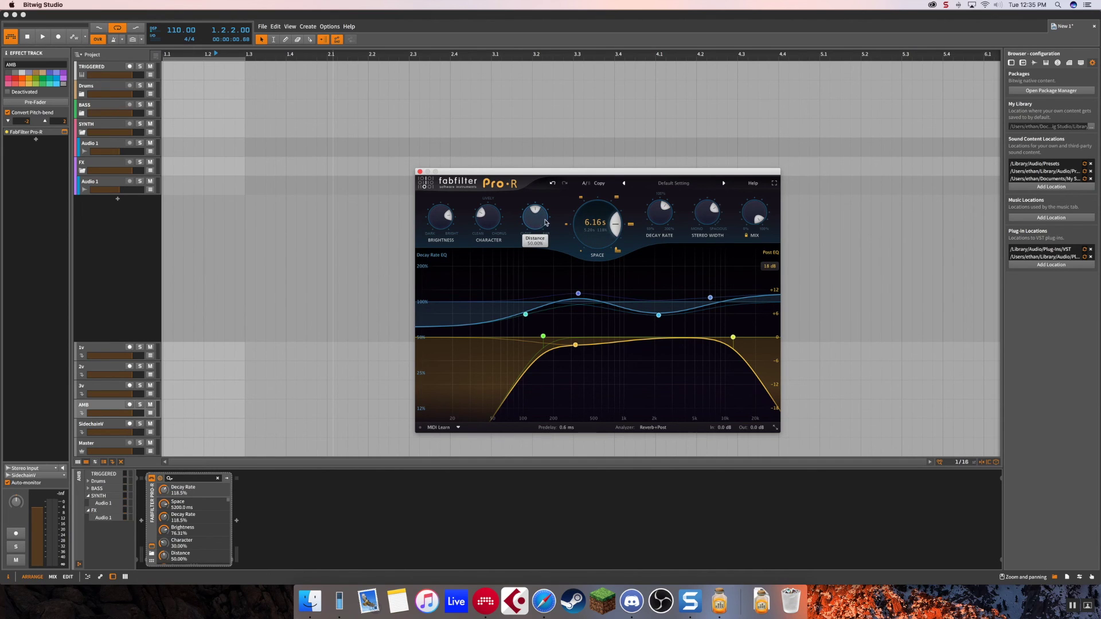
Set AMB's Pro-R to Distance about 61%, Character about 45%, Brightness about 72% and Stereo Width 120%, and close its window.
{"action": "left_click_drag", "start_coordinate": [544, 220], "coordinate": [532, 214]}
{"action": "left_click_drag", "start_coordinate": [499, 225], "coordinate": [498, 196]}
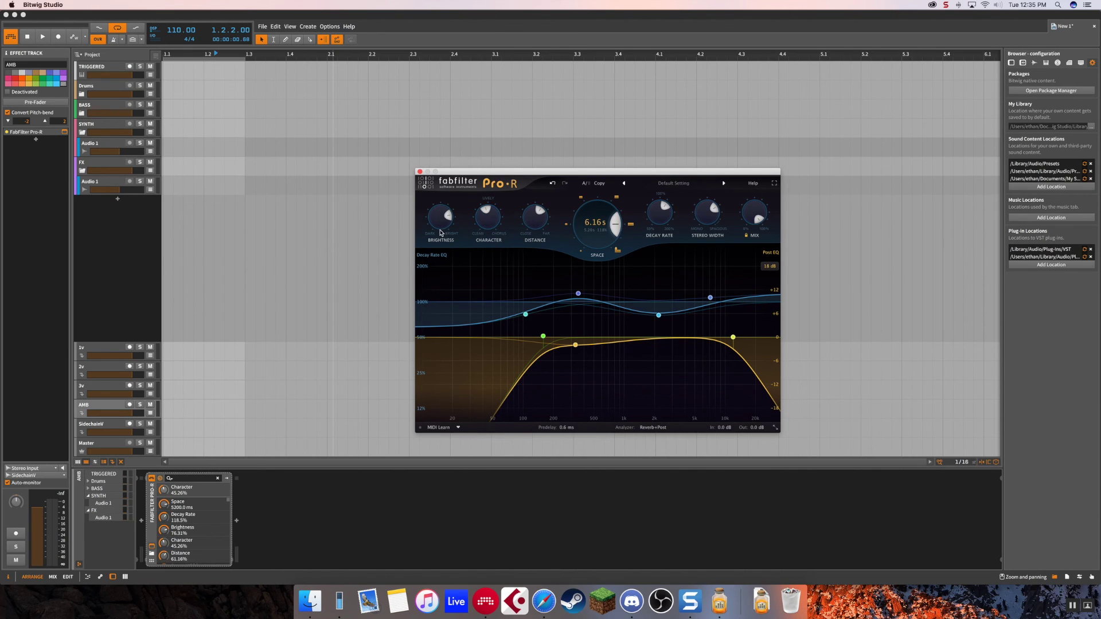
{"action": "left_click_drag", "start_coordinate": [440, 230], "coordinate": [440, 227]}
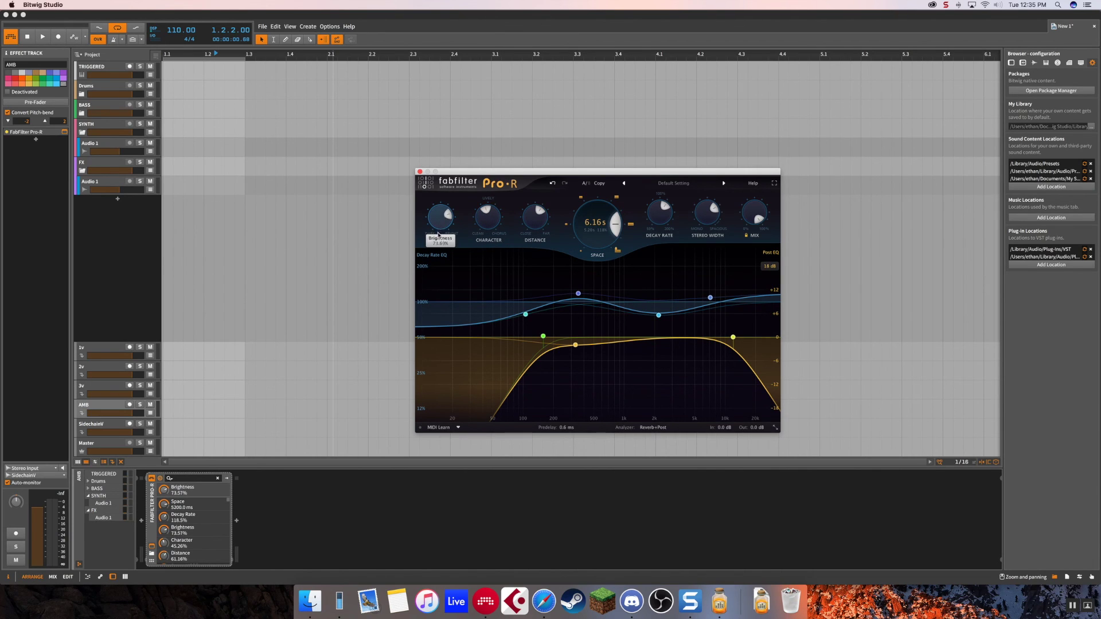
{"action": "mouse_move", "coordinate": [713, 213]}
{"action": "left_mouse_down"}
{"action": "mouse_move", "coordinate": [710, 183]}
{"action": "mouse_move", "coordinate": [707, 197]}
{"action": "left_mouse_up"}
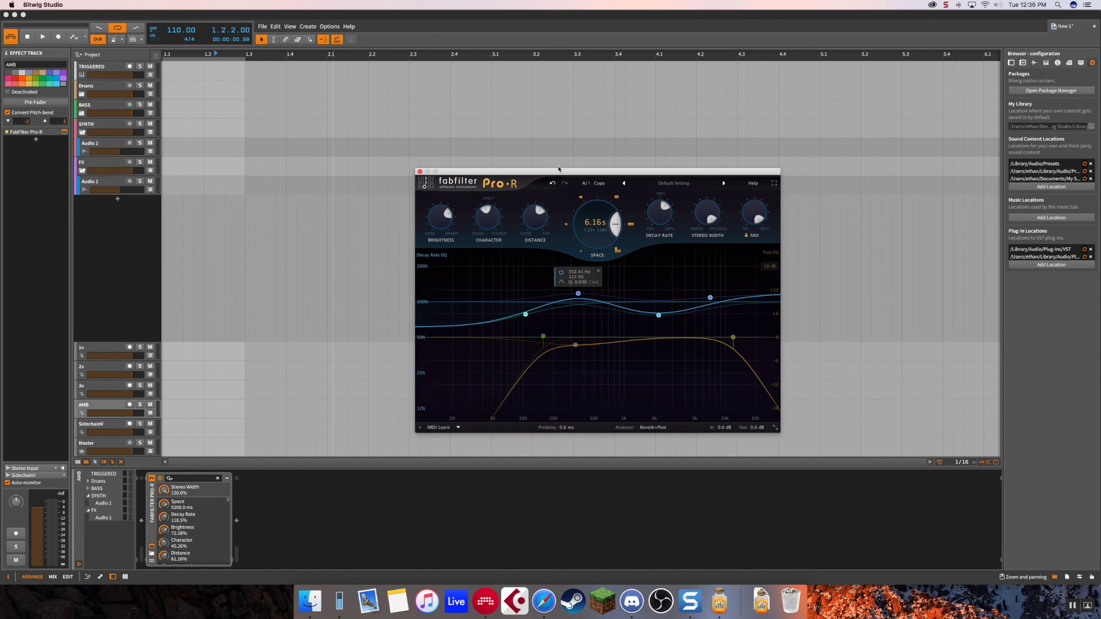
{"action": "left_click", "coordinate": [419, 173]}
Look over the return tracks' reverbs, close 1v's Pro-R window and expand the BASS group.
{"action": "left_click", "coordinate": [78, 354]}
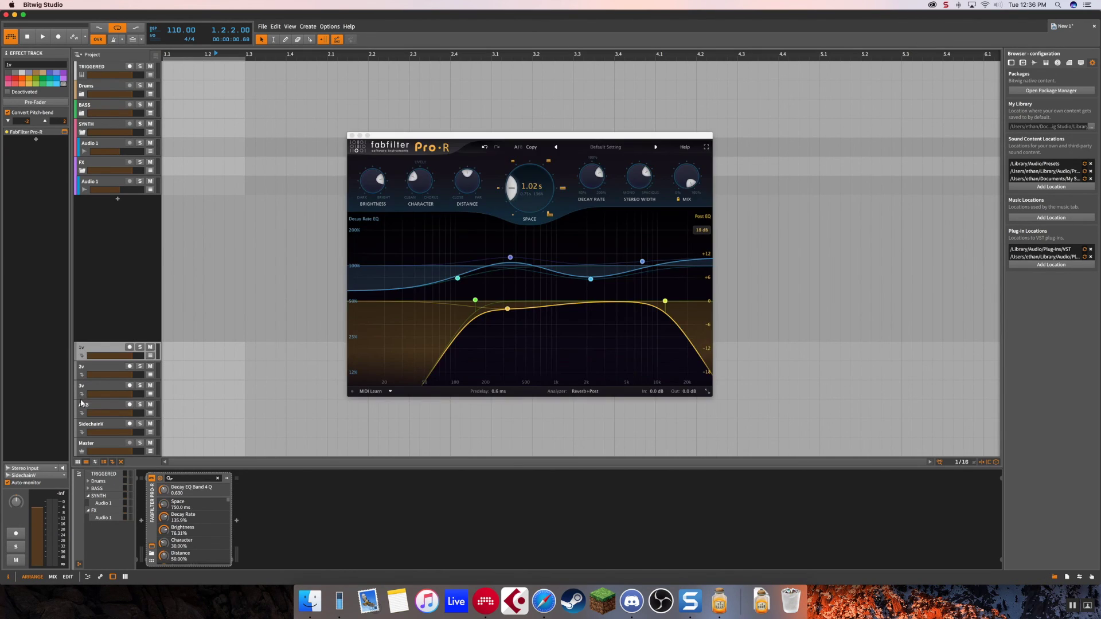
{"action": "left_click", "coordinate": [87, 370]}
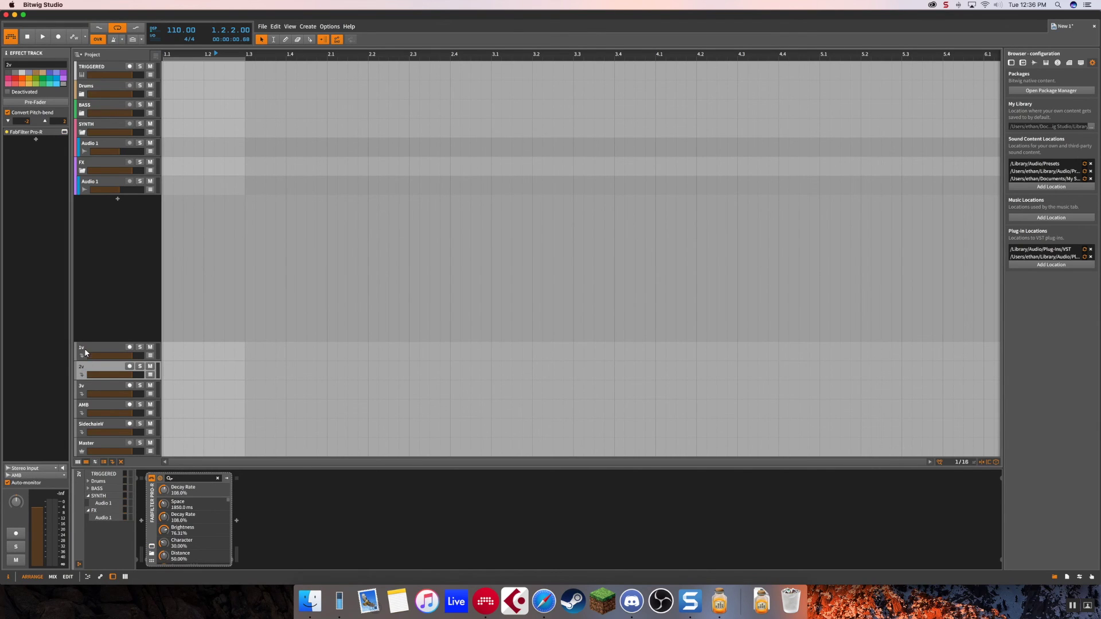
{"action": "left_click", "coordinate": [84, 352]}
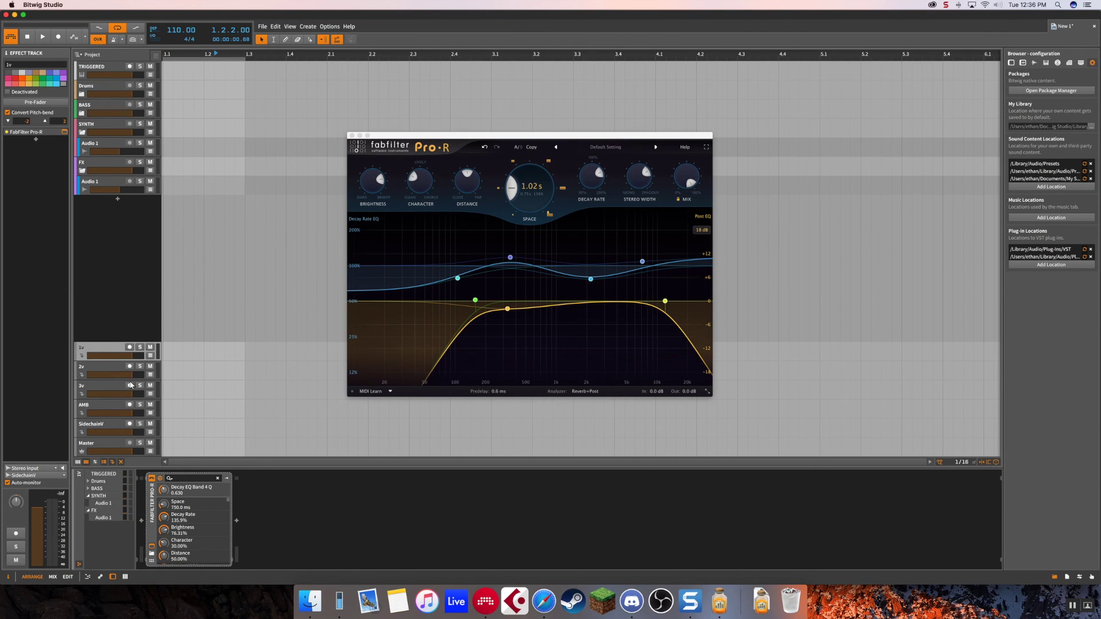
{"action": "left_click", "coordinate": [152, 548]}
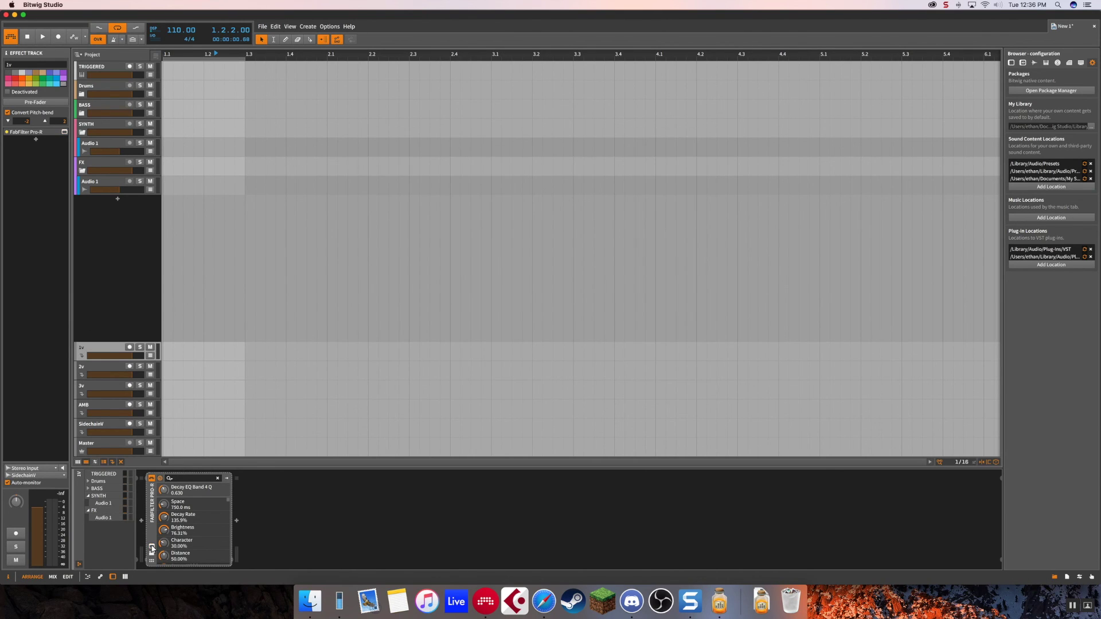
{"action": "left_click", "coordinate": [98, 425]}
{"action": "left_click", "coordinate": [96, 406]}
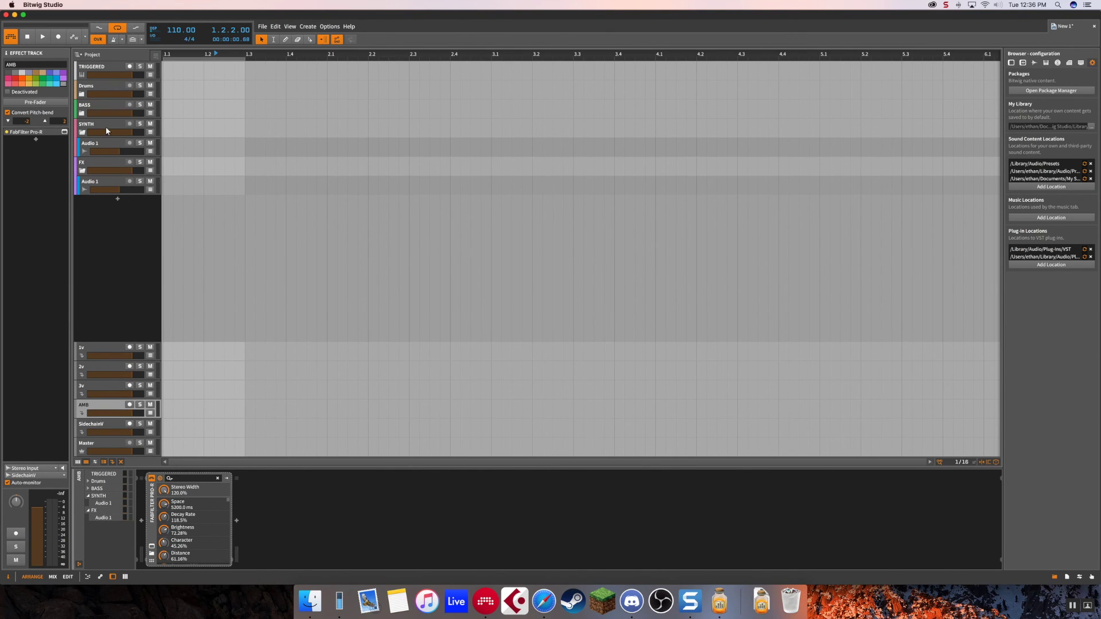
{"action": "left_click", "coordinate": [83, 114]}
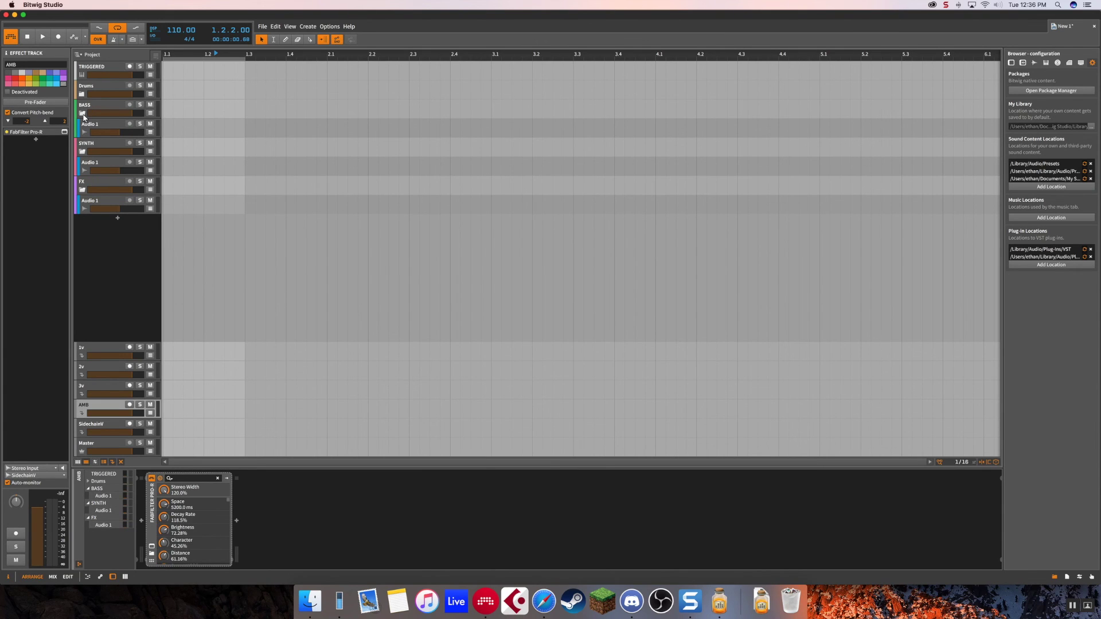
Check the running session in Audio Hijack and return to Bitwig Studio.
{"action": "left_click", "coordinate": [720, 600]}
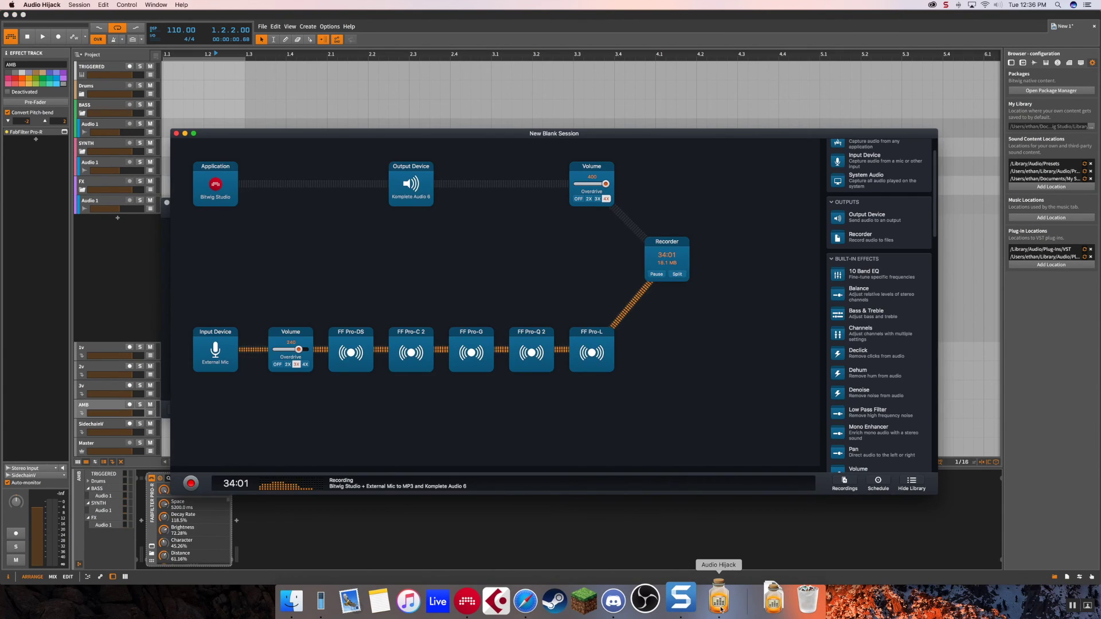
{"action": "left_click", "coordinate": [675, 549]}
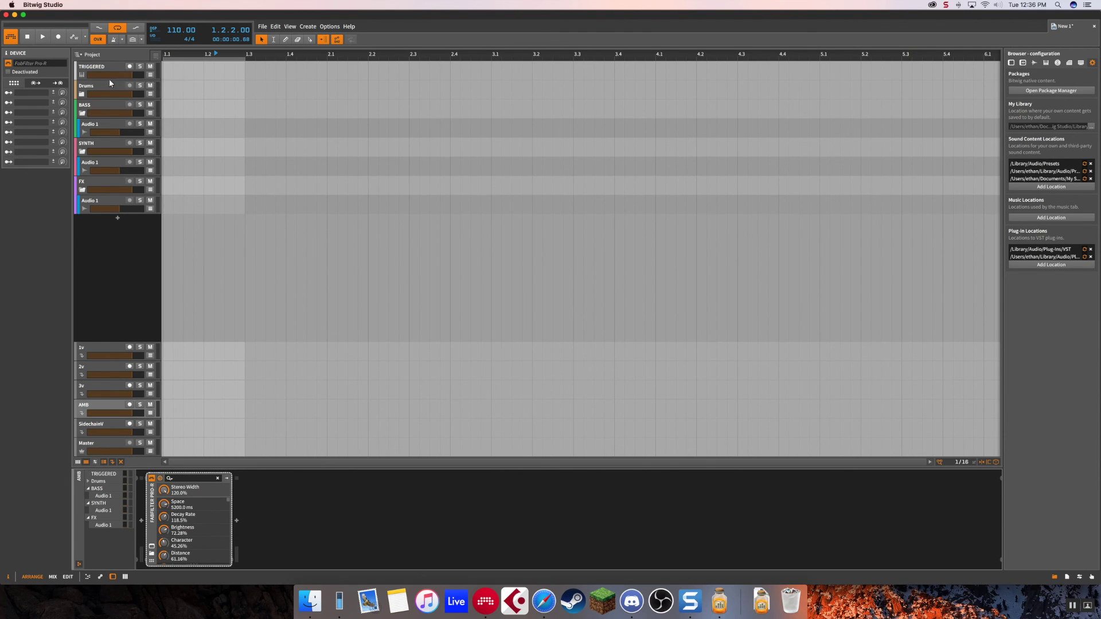
Add an instrument track below the Drums group and put it in its own group.
{"action": "left_click", "coordinate": [97, 89]}
{"action": "key", "text": "super+t"}
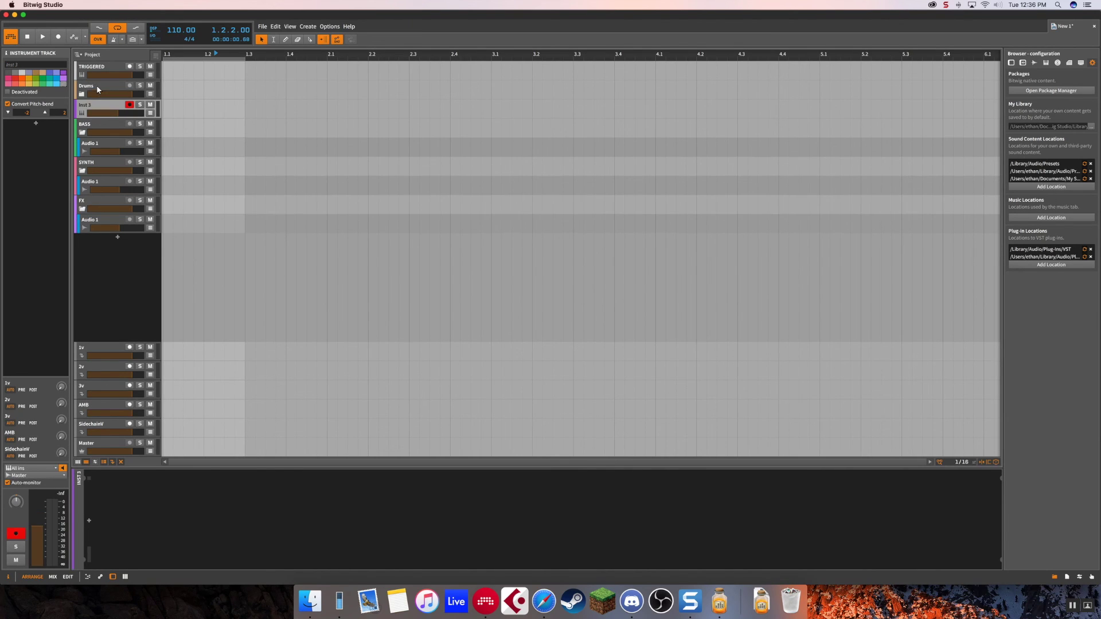
{"action": "key", "text": "super+g"}
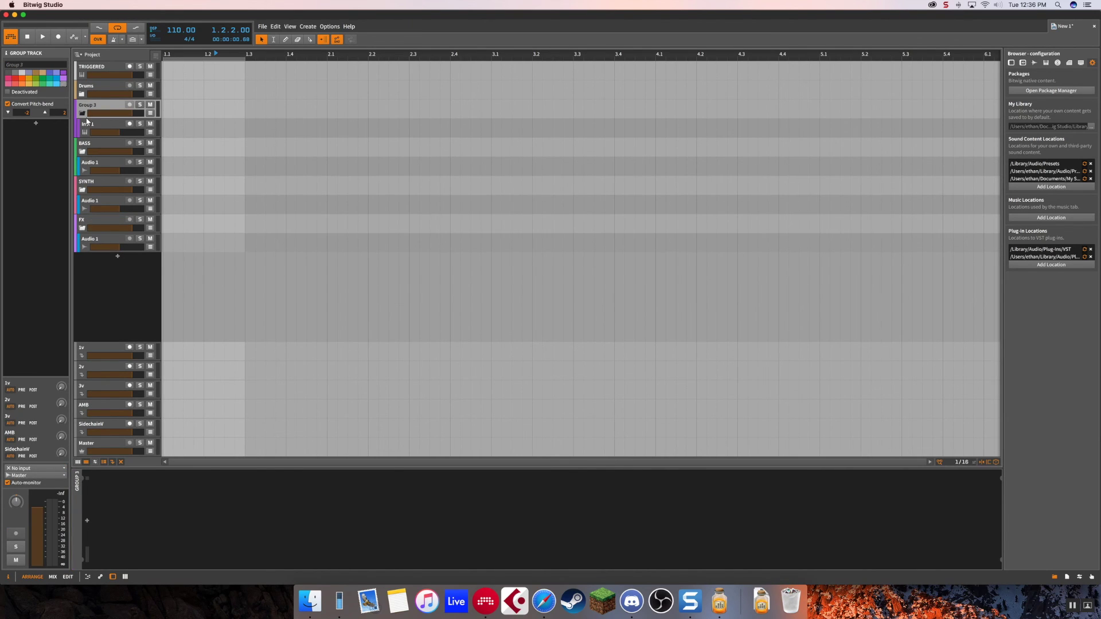
Colour the new instrument track red, give its group an orange-red colour and rename the group SUB.
{"action": "left_click", "coordinate": [87, 126]}
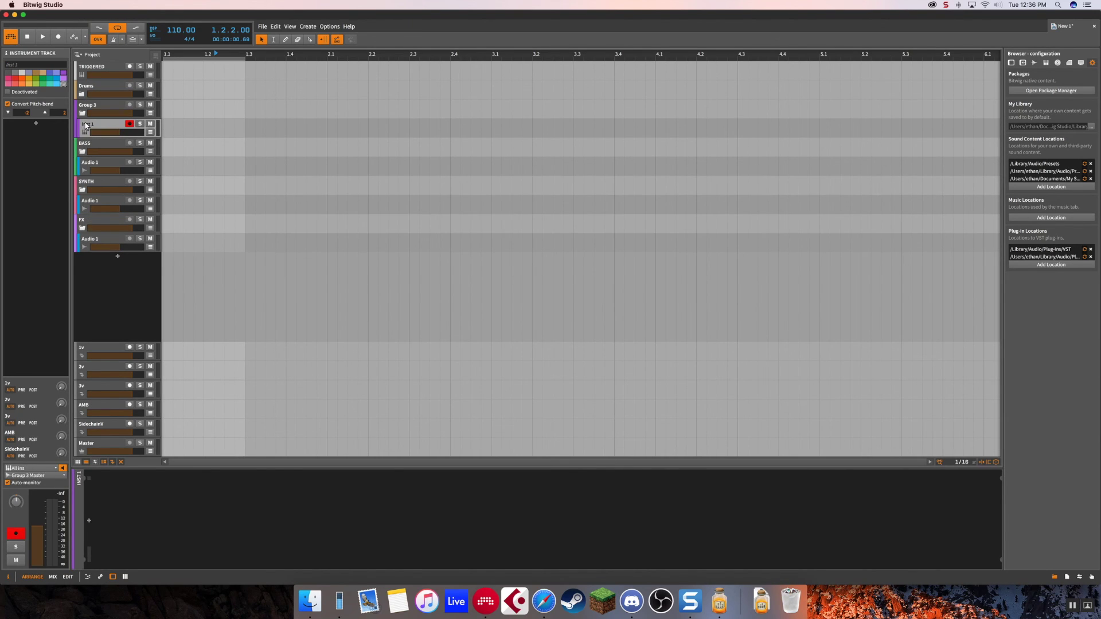
{"action": "left_click", "coordinate": [15, 79]}
{"action": "left_click", "coordinate": [84, 108]}
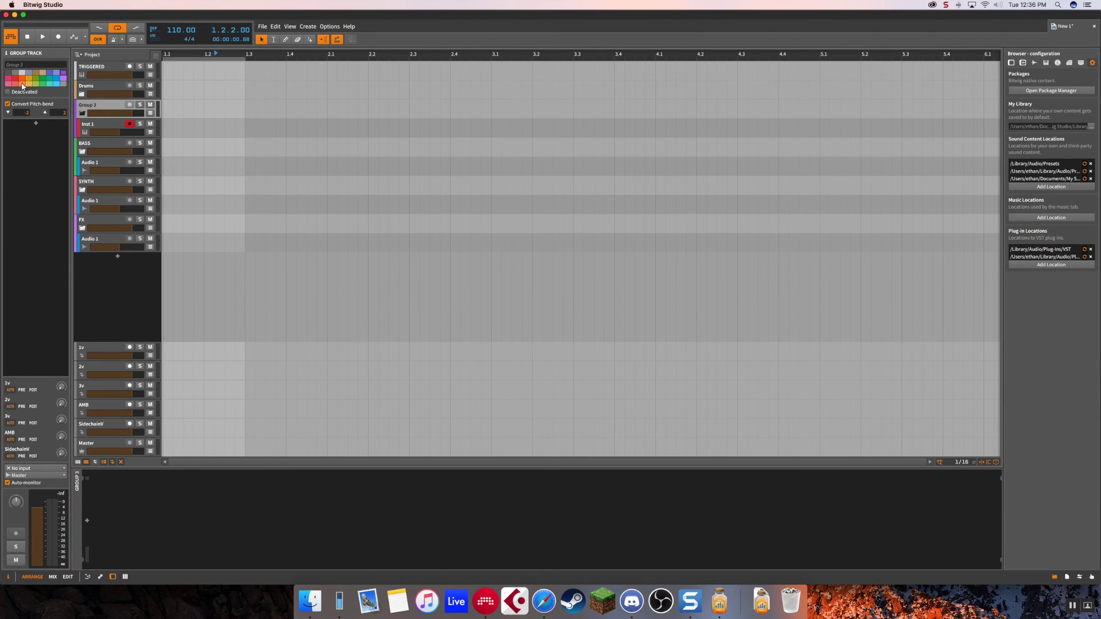
{"action": "key", "text": "super+r"}
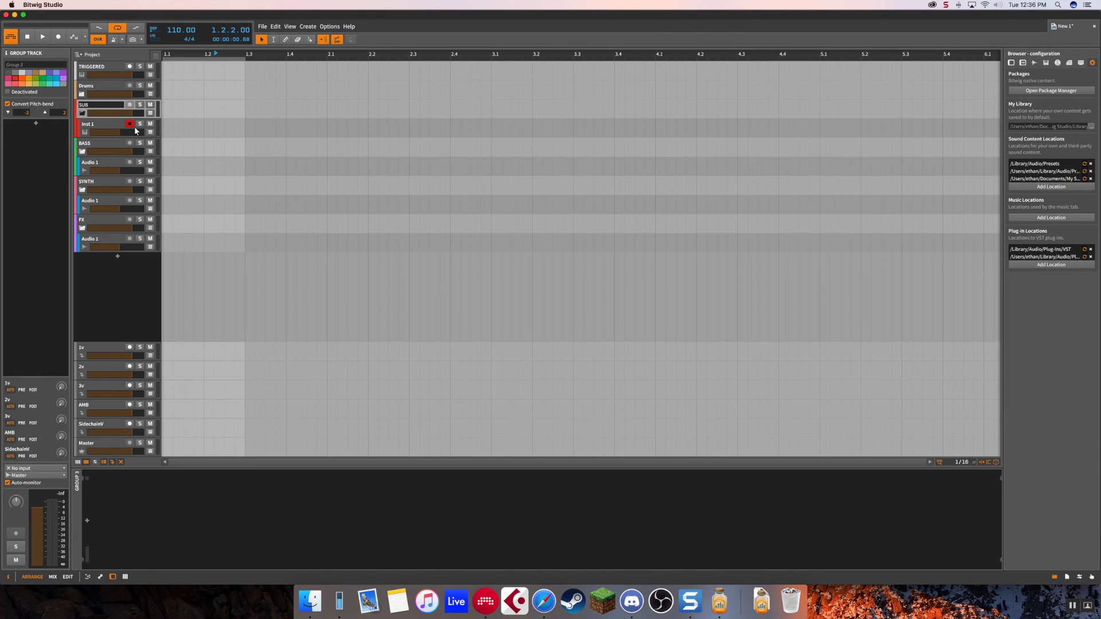
Copy the FabFilter Pro-C 2 compressor from the BASS group onto the SUB group.
{"action": "left_click", "coordinate": [98, 146]}
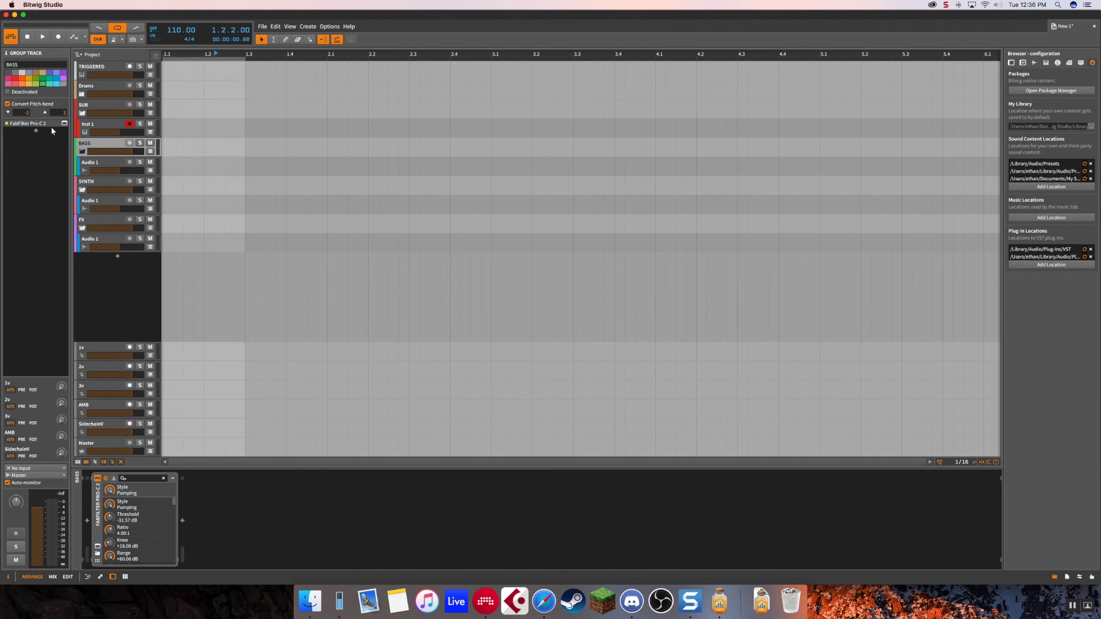
{"action": "left_click_drag", "start_coordinate": [38, 125], "coordinate": [92, 109]}
{"action": "left_click", "coordinate": [275, 224]}
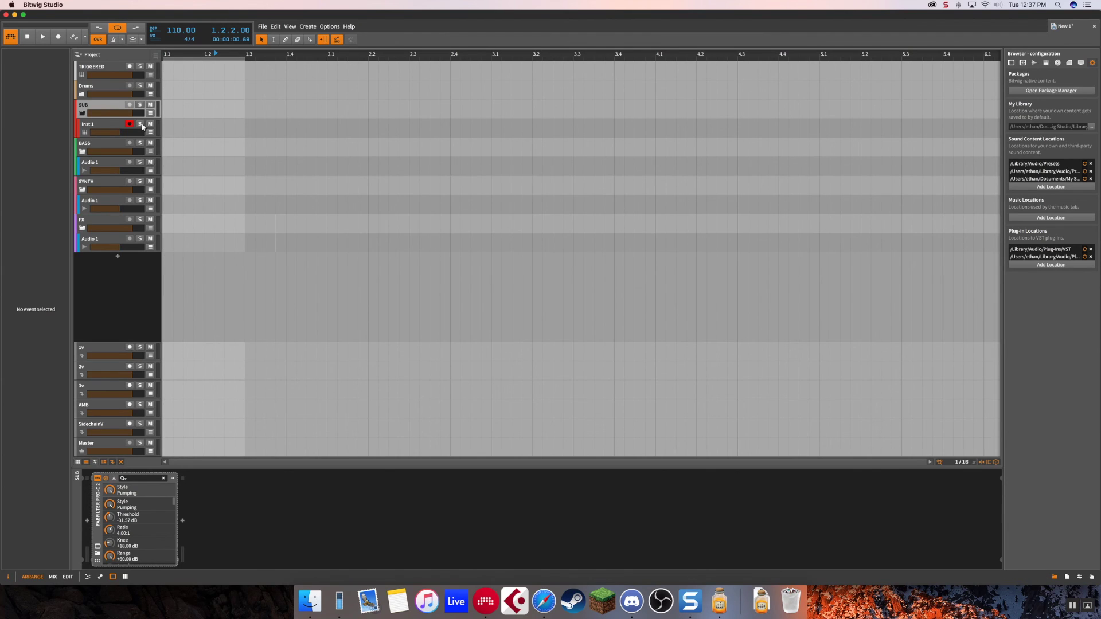
{"action": "left_click", "coordinate": [99, 107]}
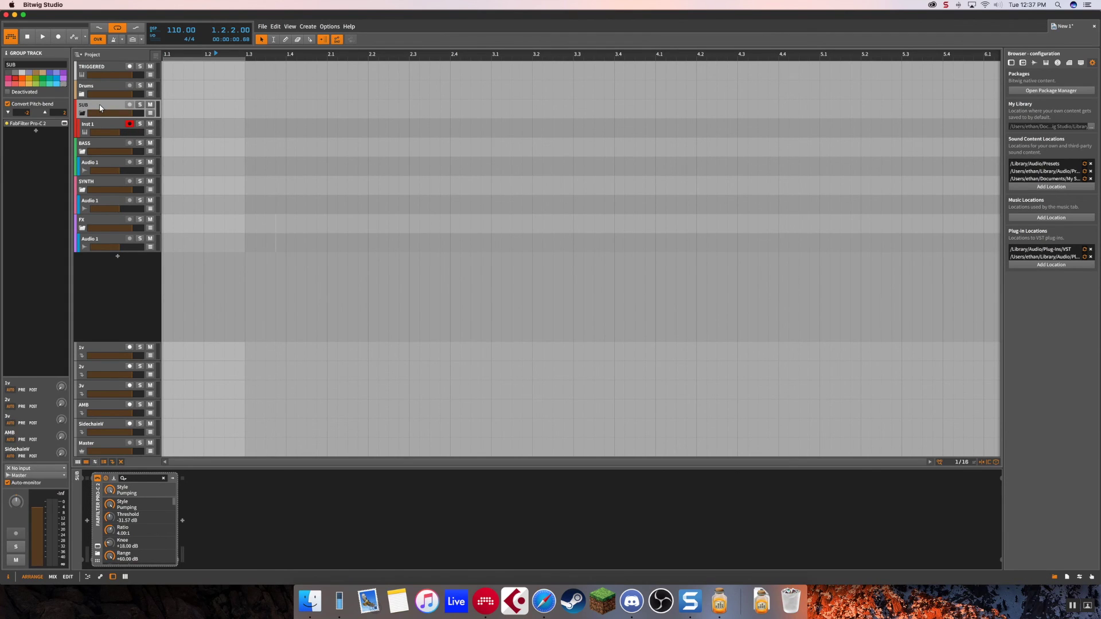
Compare the device chains of the SUB and BASS groups and the instrument track inside SUB.
{"action": "left_click", "coordinate": [95, 143]}
{"action": "left_click", "coordinate": [93, 106]}
{"action": "left_click", "coordinate": [88, 129]}
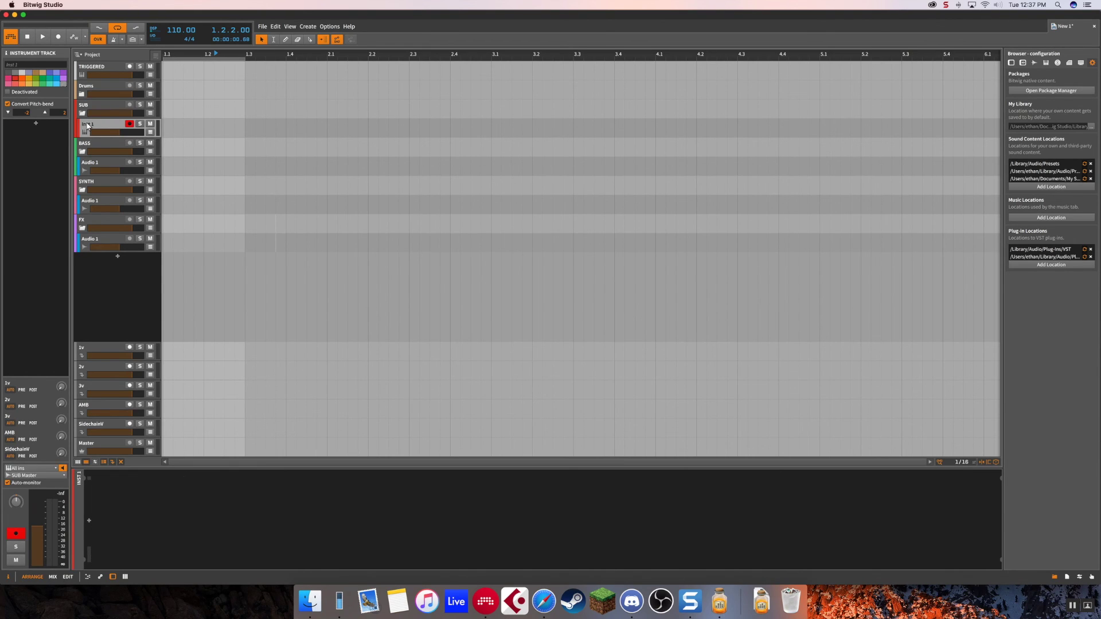
{"action": "left_click", "coordinate": [87, 151]}
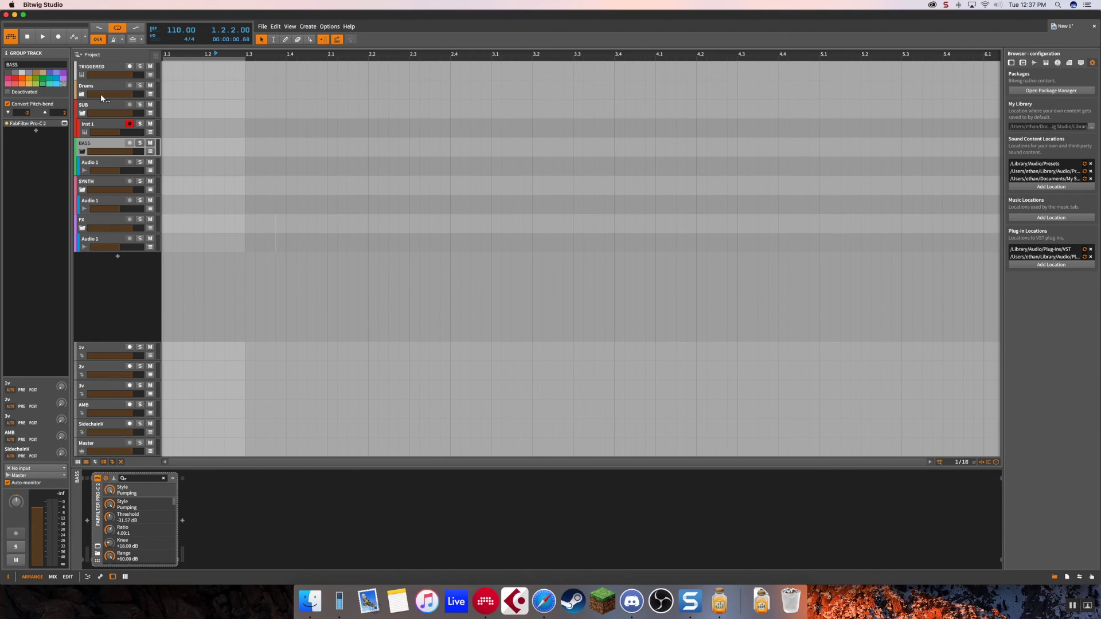
{"action": "left_click", "coordinate": [88, 111]}
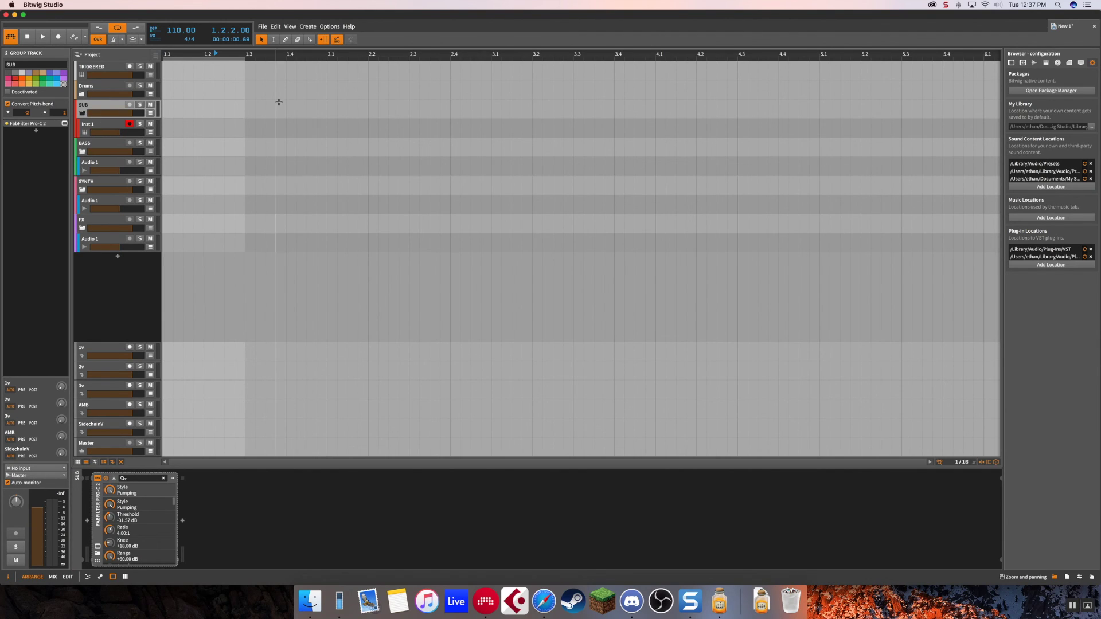
Return the playhead to the project start and save the project as a template named Dubsteps, with external files collected.
{"action": "left_click", "coordinate": [167, 54]}
{"action": "left_click", "coordinate": [163, 90]}
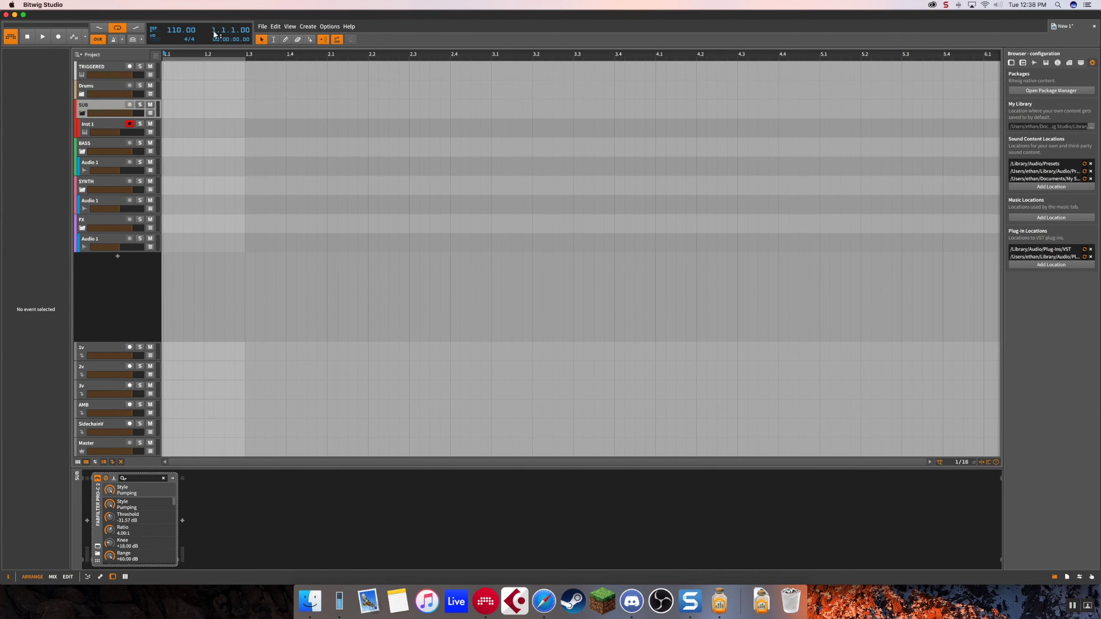
{"action": "left_click", "coordinate": [263, 26]}
{"action": "left_click", "coordinate": [285, 91]}
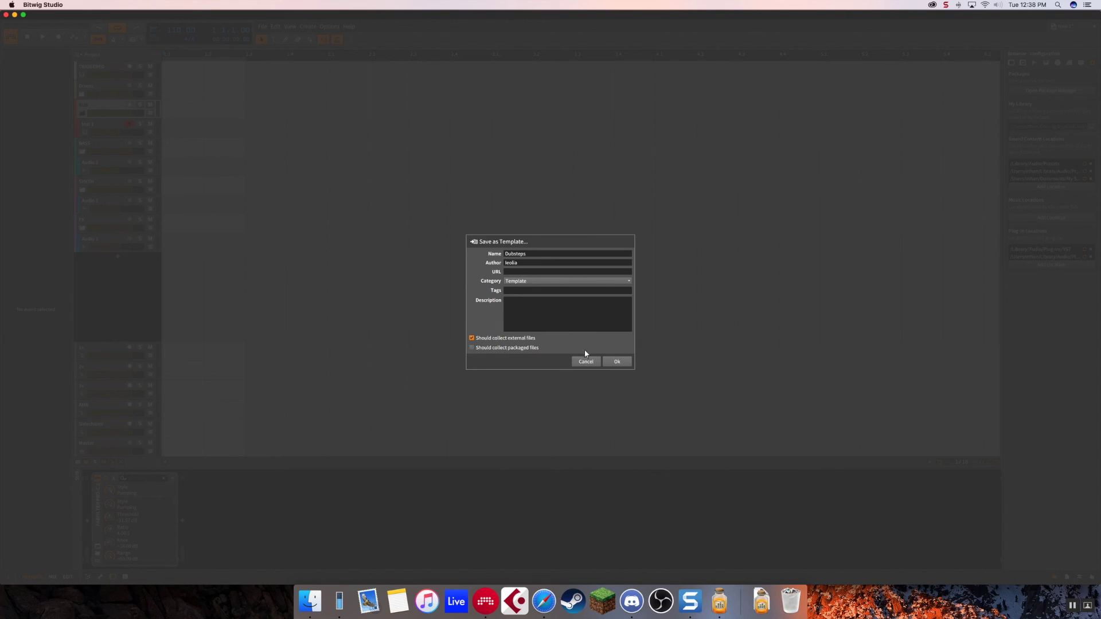
{"action": "left_click", "coordinate": [616, 364]}
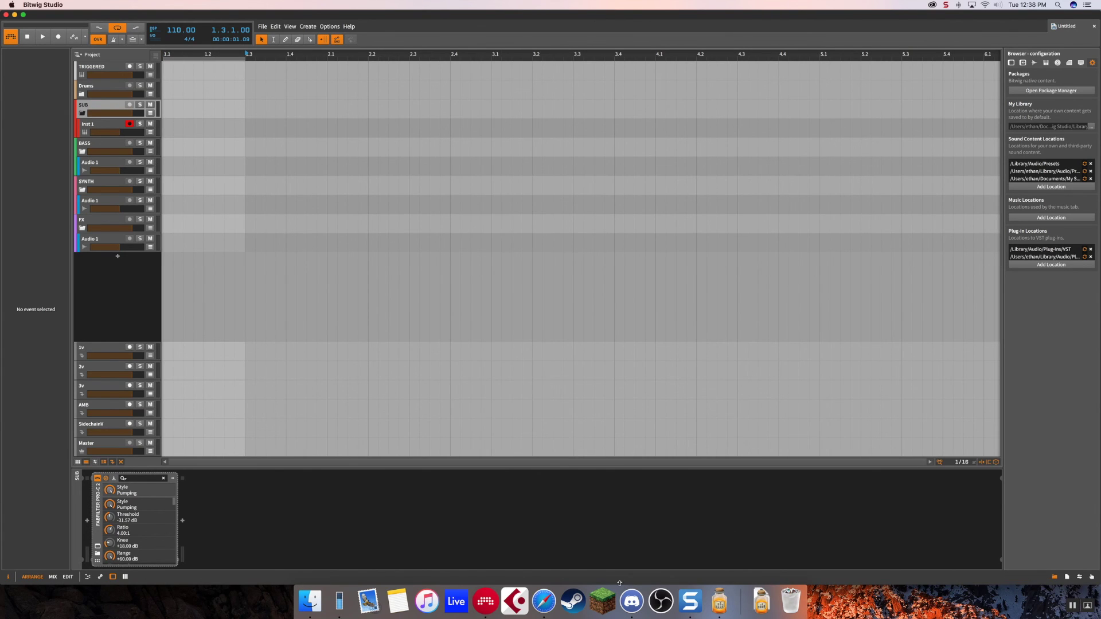
Switch to Audio Hijack, stop its running session and bring up the screen recorder's stop options.
{"action": "left_click", "coordinate": [721, 600]}
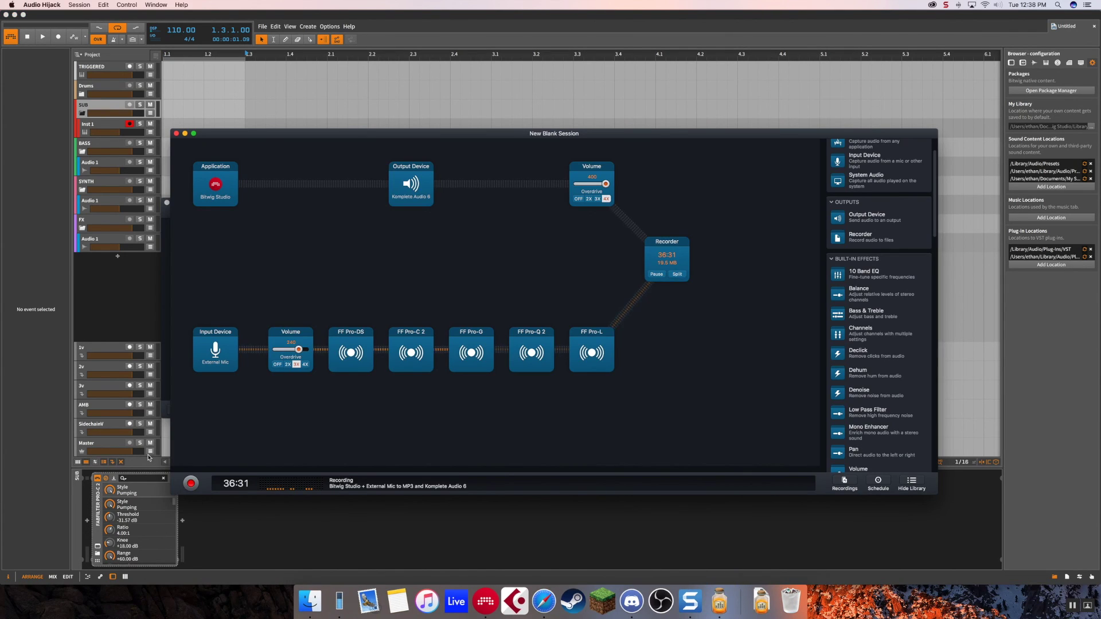
{"action": "left_click", "coordinate": [191, 484]}
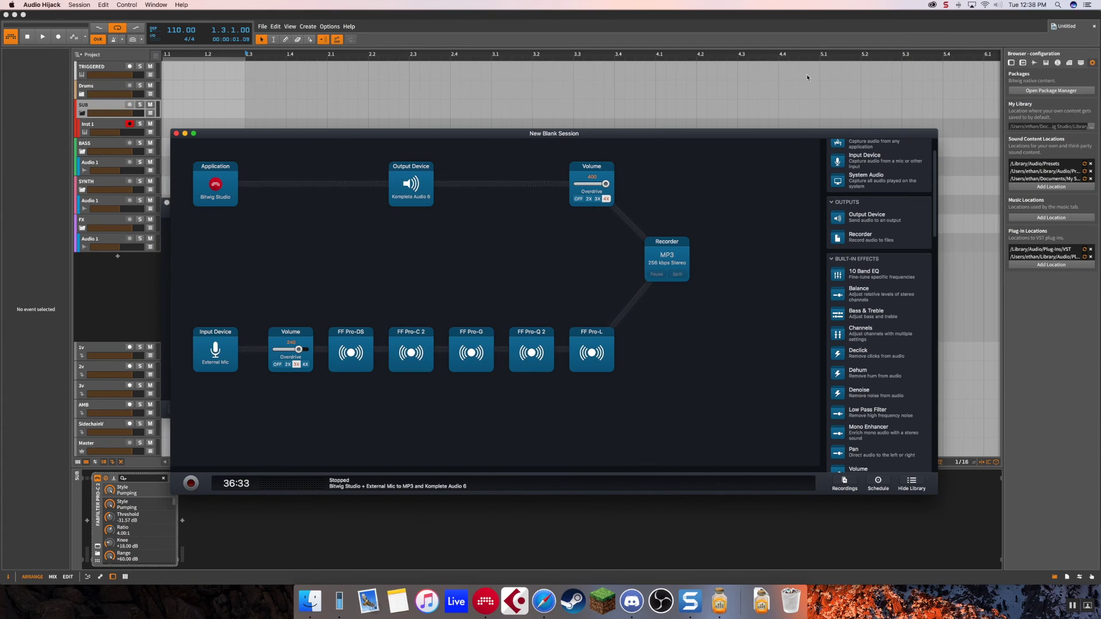
{"action": "left_click", "coordinate": [945, 6]}
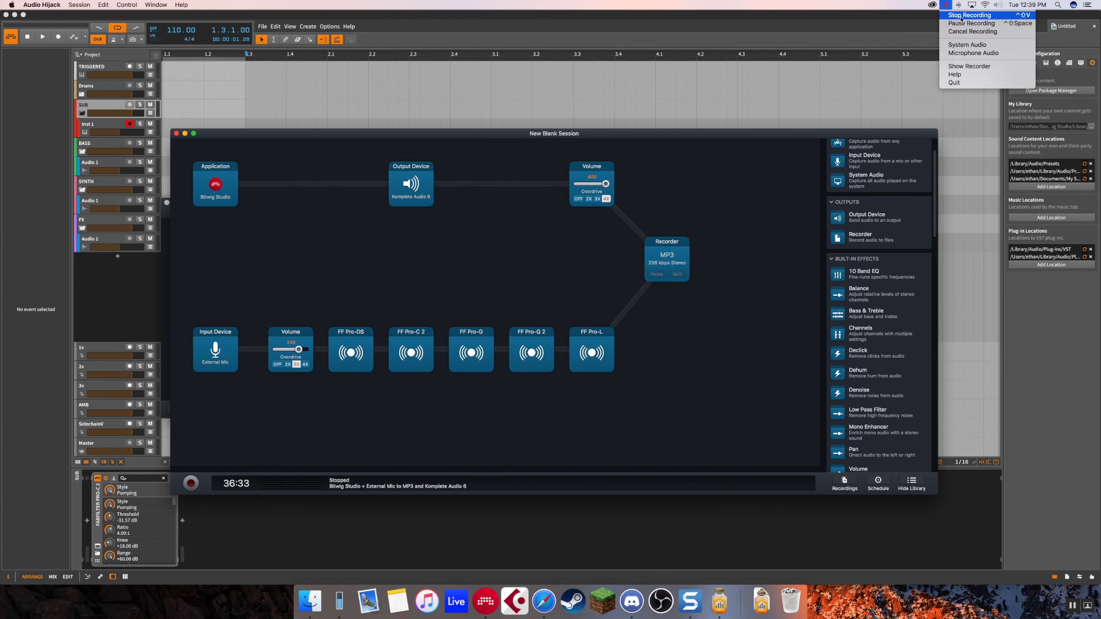